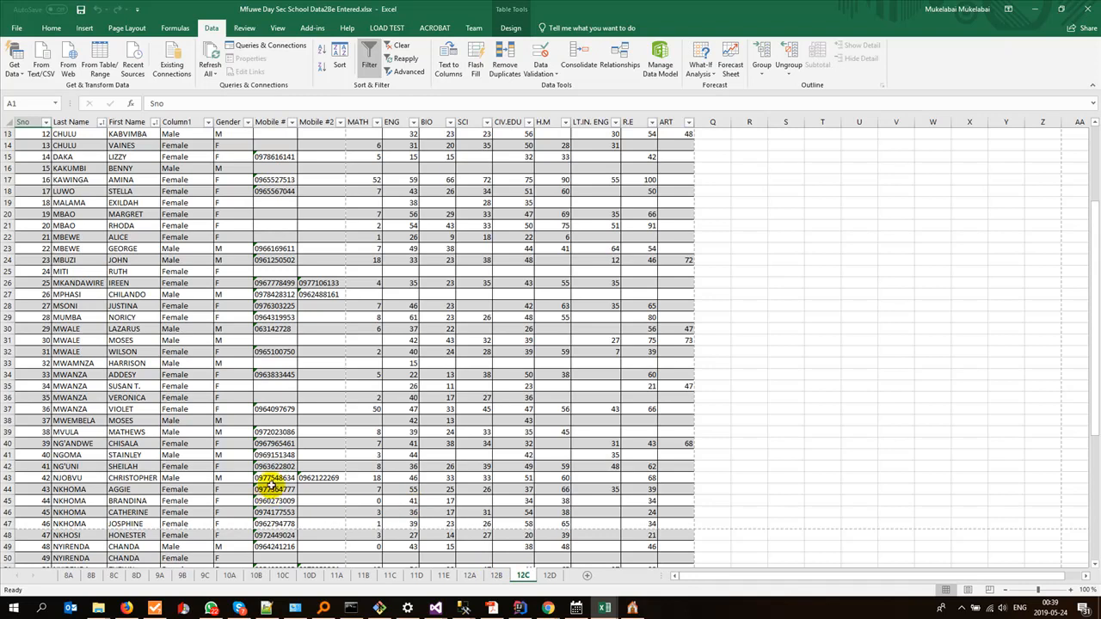
Step: Open the 8A sheet in Excel, switch to Gladtidings ESchool and filter the Subjects list to the Junior Secondary grade section
left_click(68, 576)
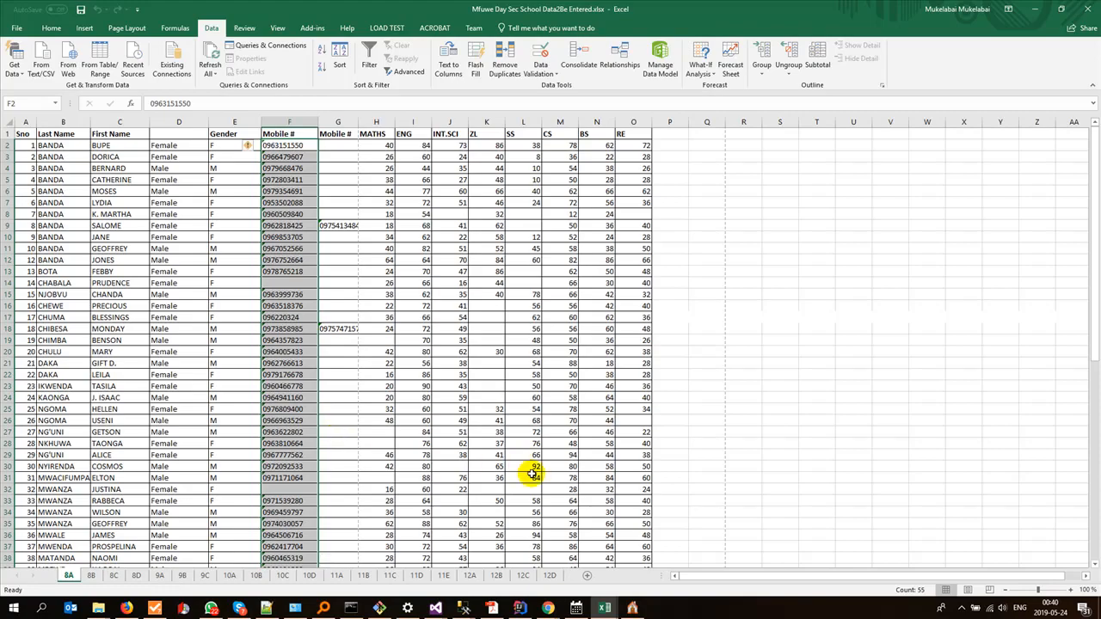
left_click(632, 608)
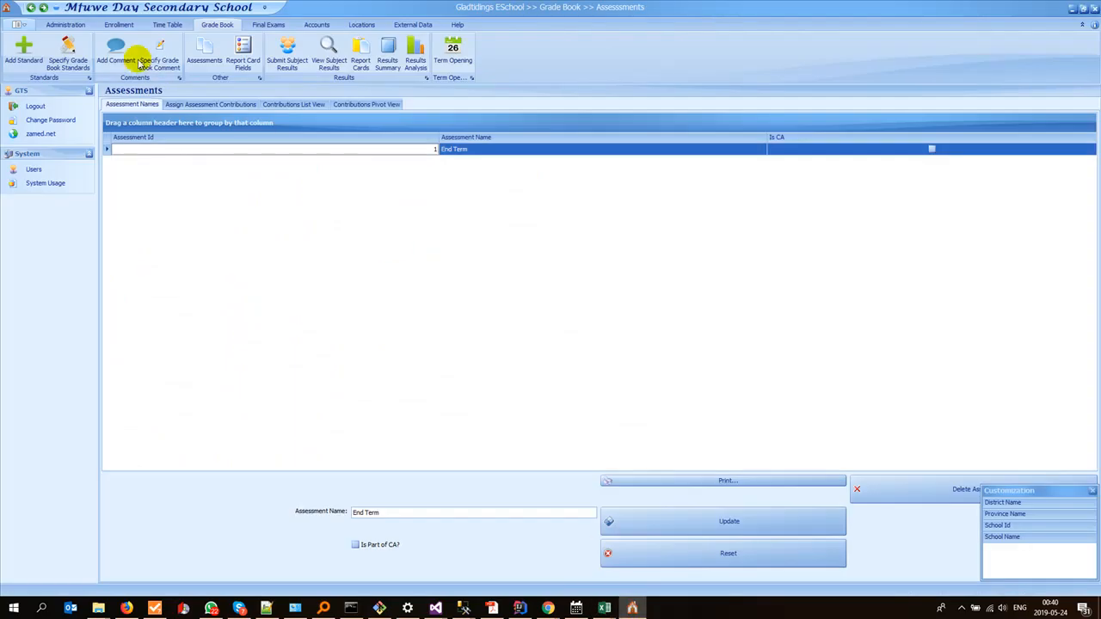
left_click(67, 23)
left_click(68, 60)
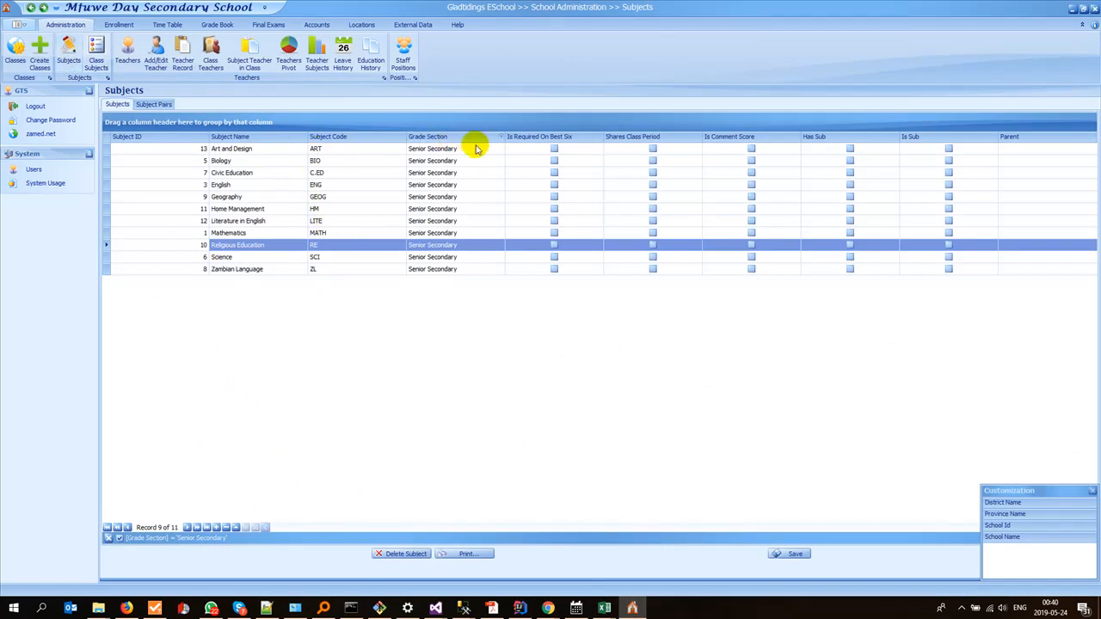
left_click(501, 137)
left_click(512, 162)
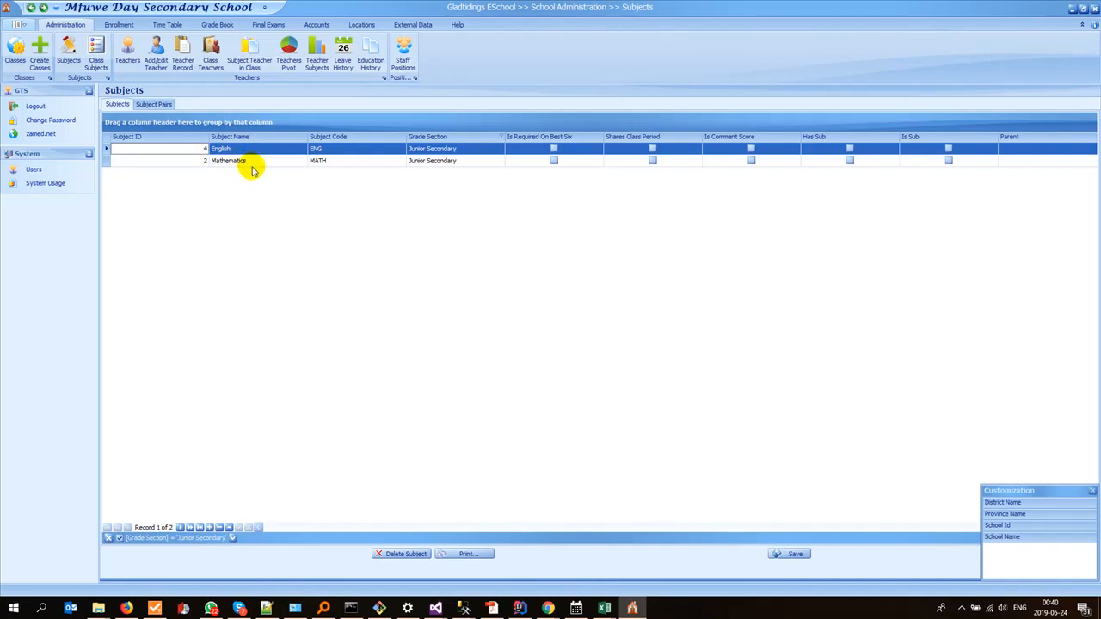
Step: Check the INT.SCI column of the 8A sheet in Excel and copy the name Intergrated Science from the GTS Subject Names page in Firefox
key("alt+Tab")
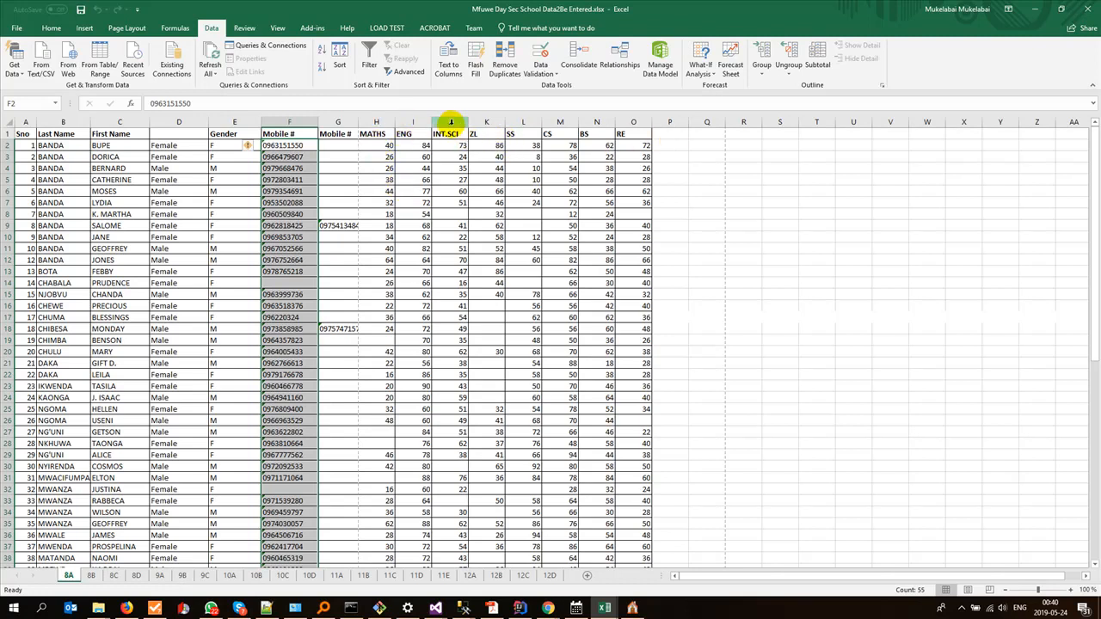
left_click(450, 122)
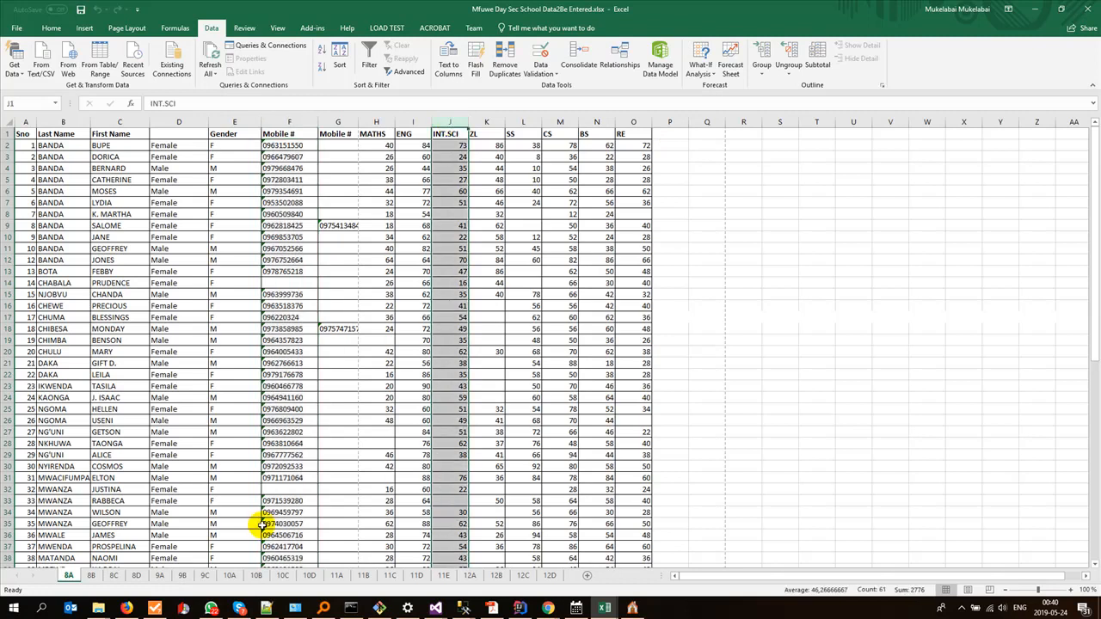
left_click(126, 608)
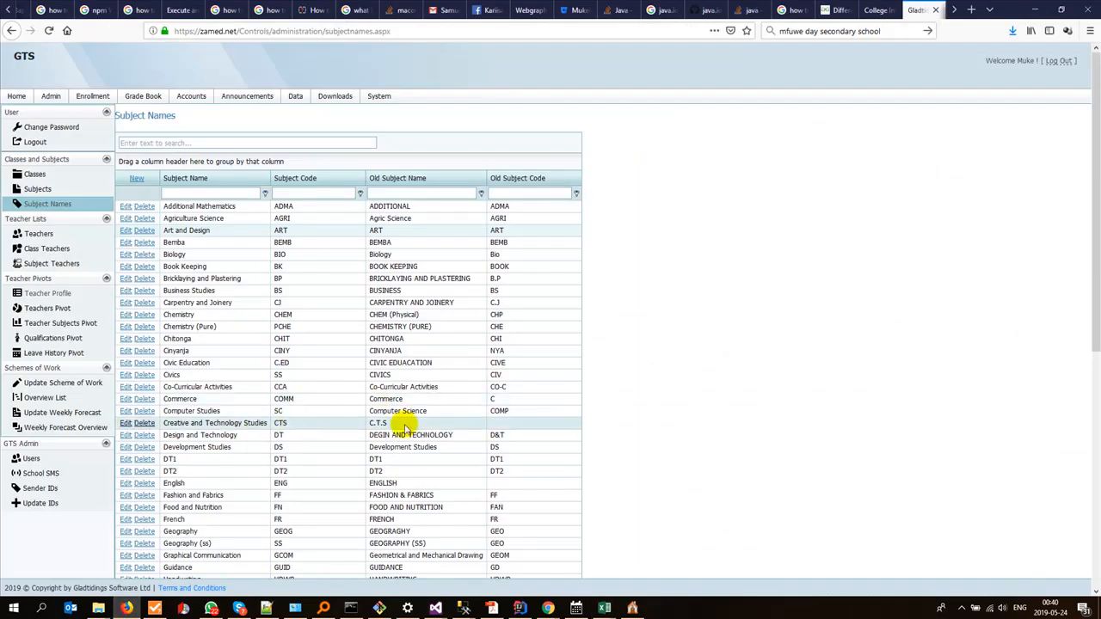
scroll(282, 423, "down", 6)
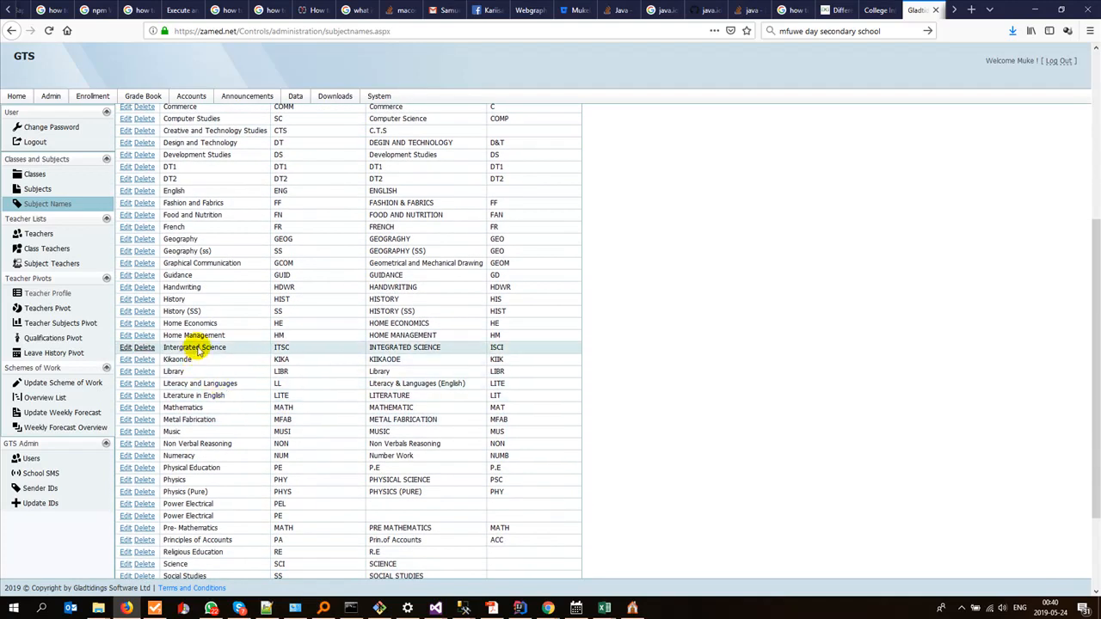
double_click(196, 348)
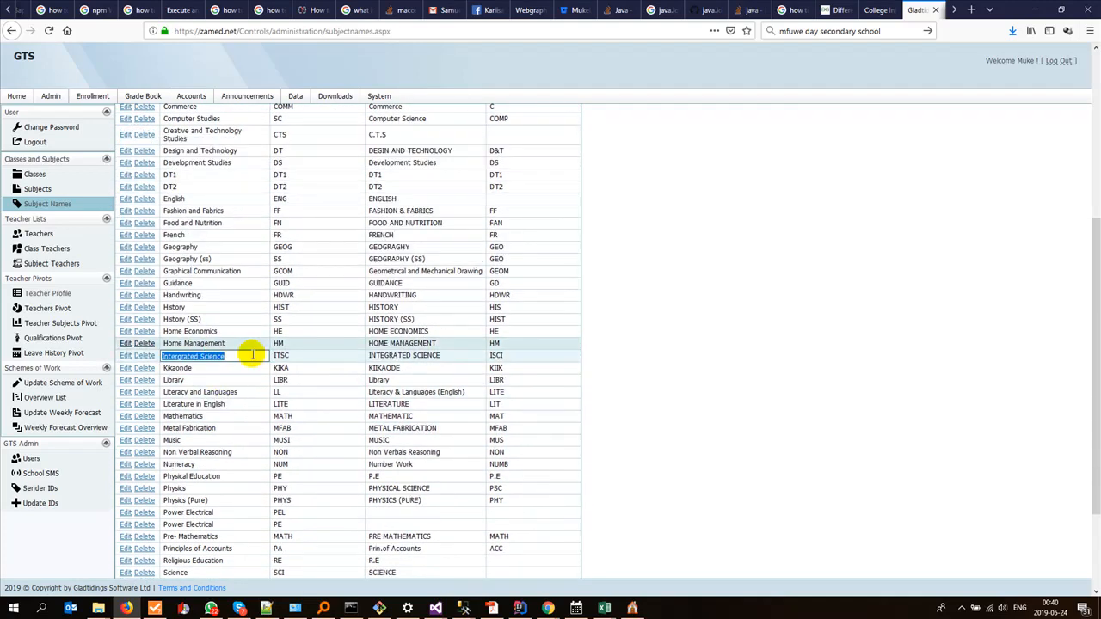
Step: Switch to Gladtidings ESchool and append a new subject row named Intergrated Science to the Subjects list
key("alt+Tab")
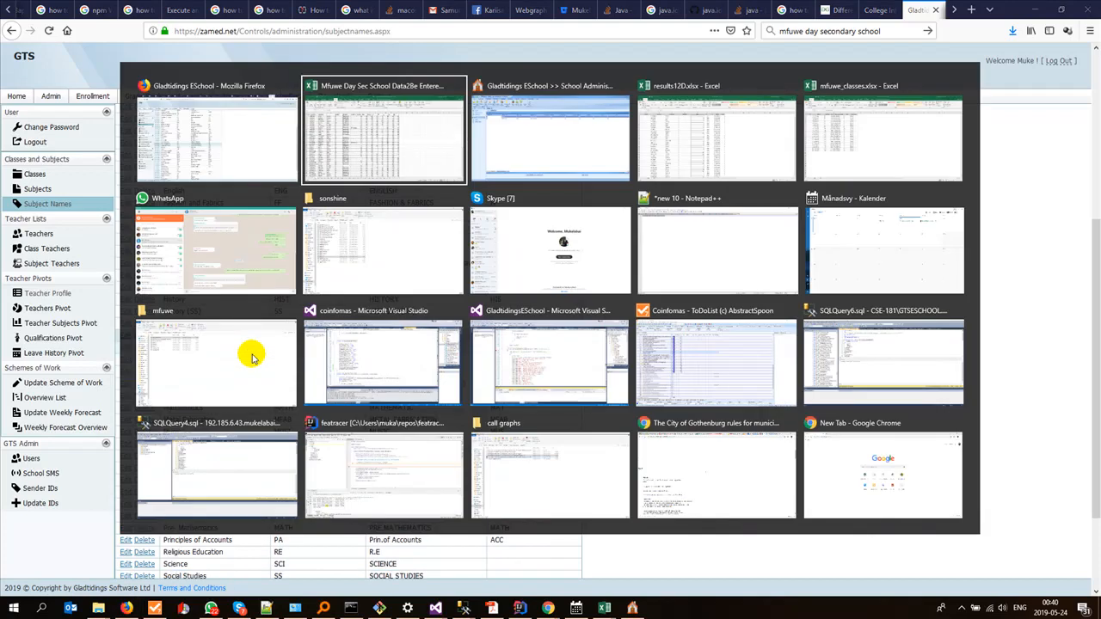
key("alt+Tab")
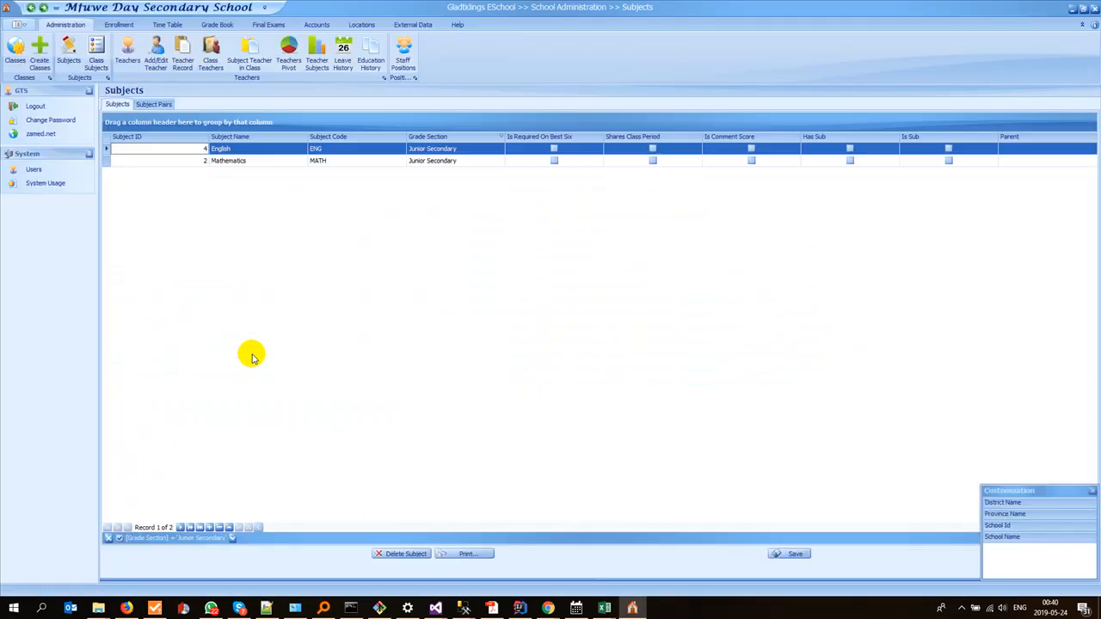
left_click(211, 528)
left_click(232, 172)
type("Intergrated Science")
left_click(317, 173)
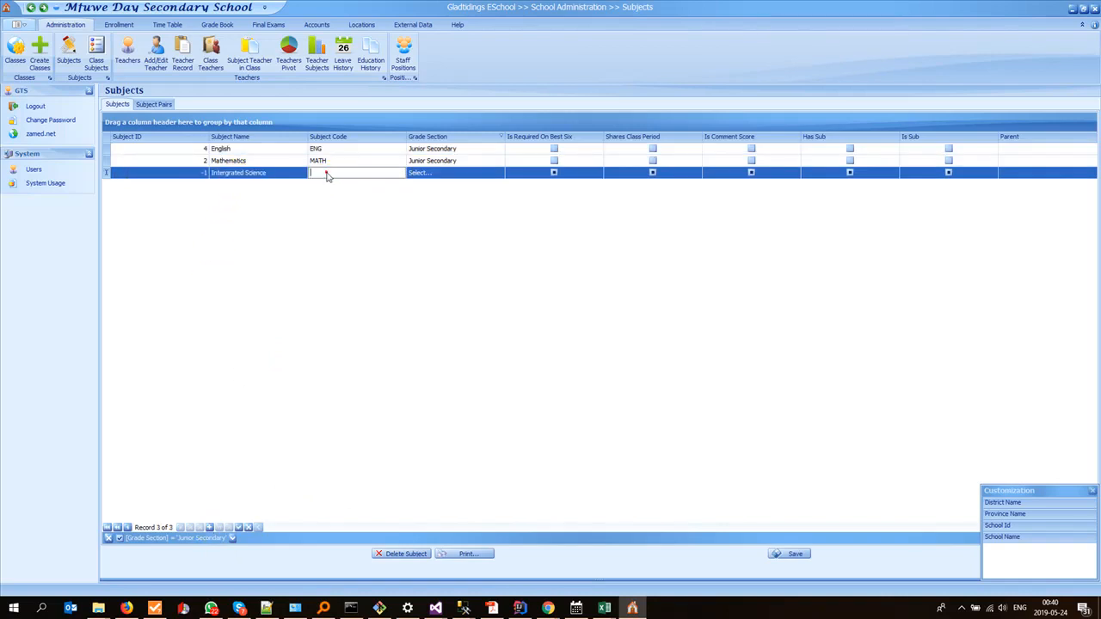
Step: Copy the code ITSC from Firefox into the Intergrated Science row in Gladtidings ESchool and set its grade section to Junior Secondary
key("alt+Tab")
left_click(327, 175)
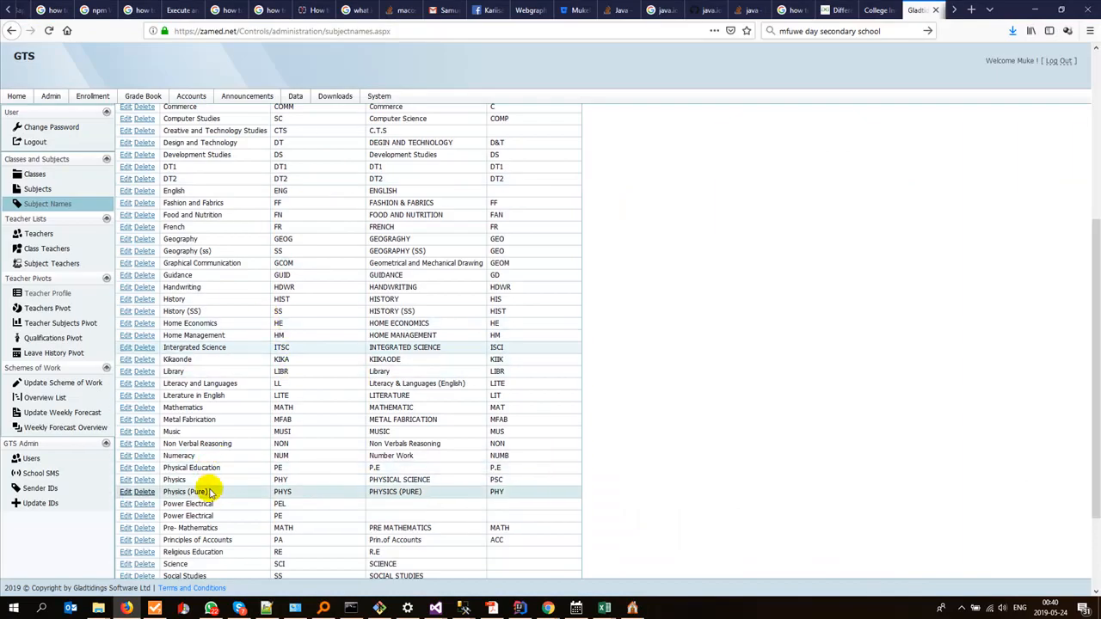
left_click(295, 347)
key("alt+Tab")
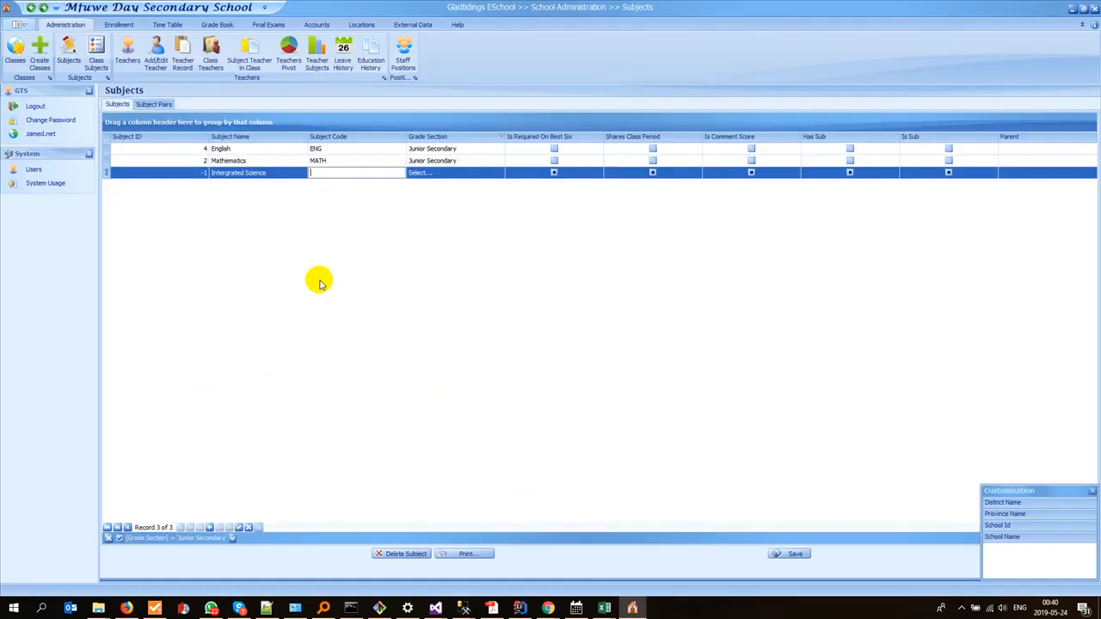
left_click(499, 173)
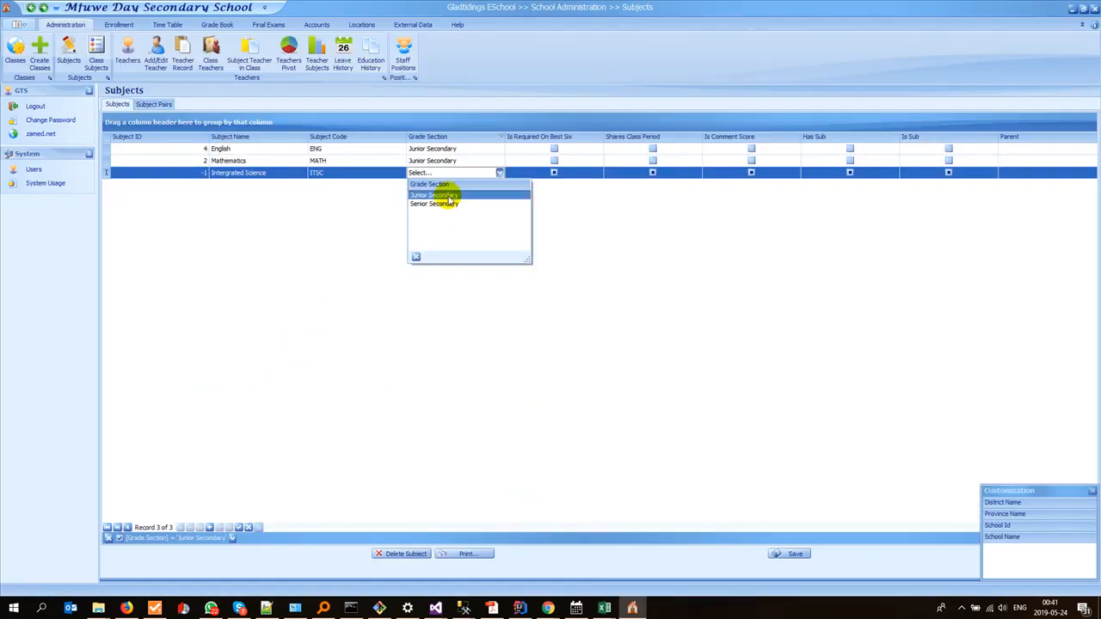
left_click(446, 197)
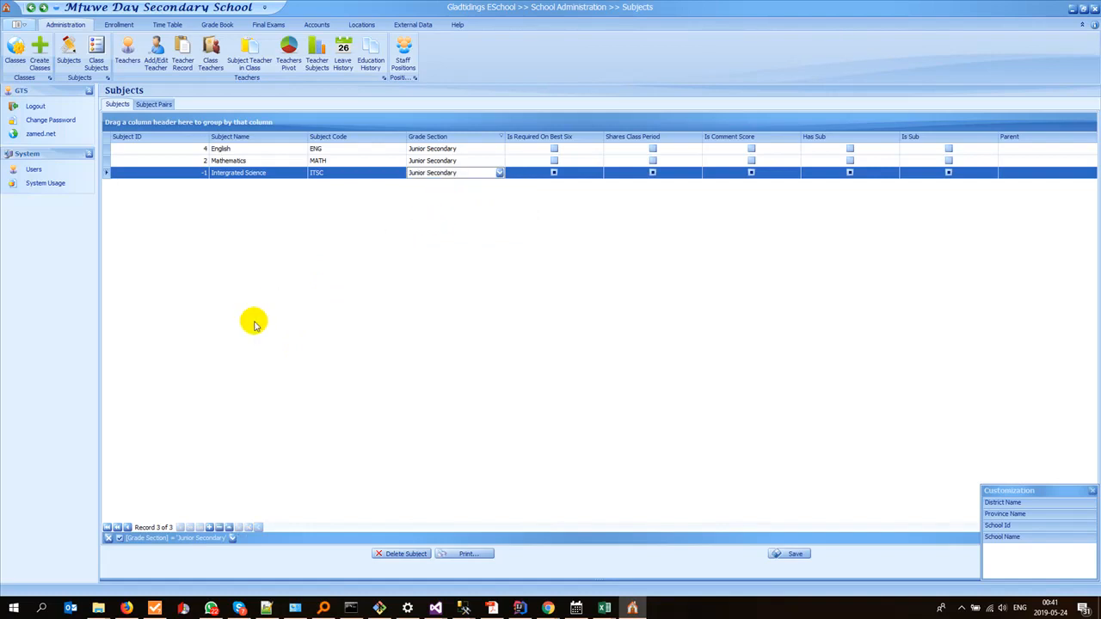
Step: Check the ZL column header in the Excel sheet and copy the name Zambian Language from the Subject Names page in Firefox
key("alt+Tab")
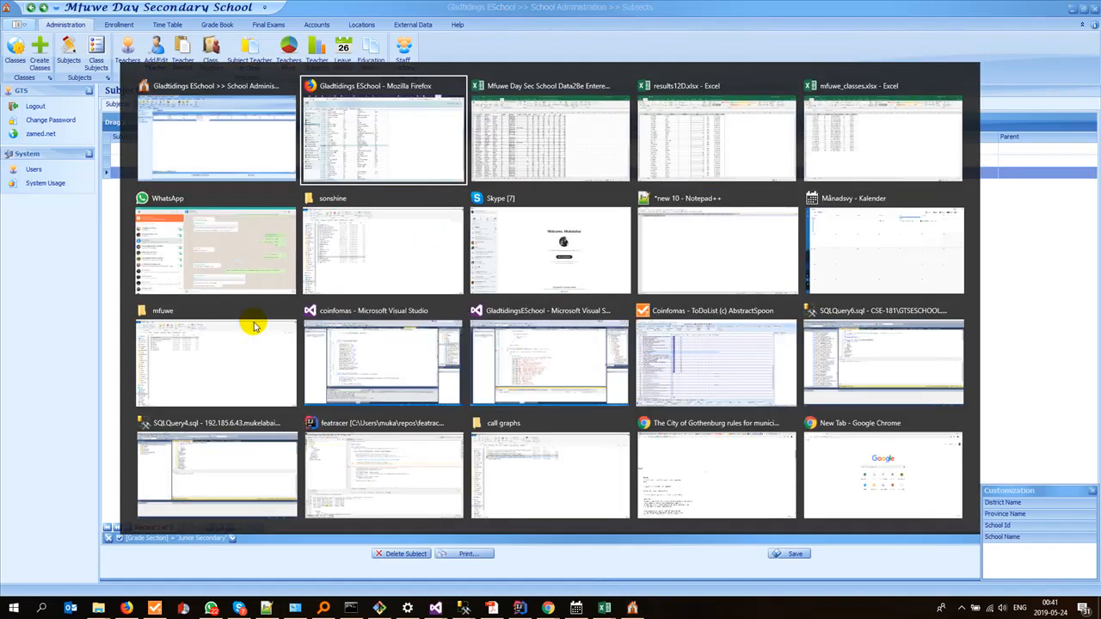
key("alt+Tab")
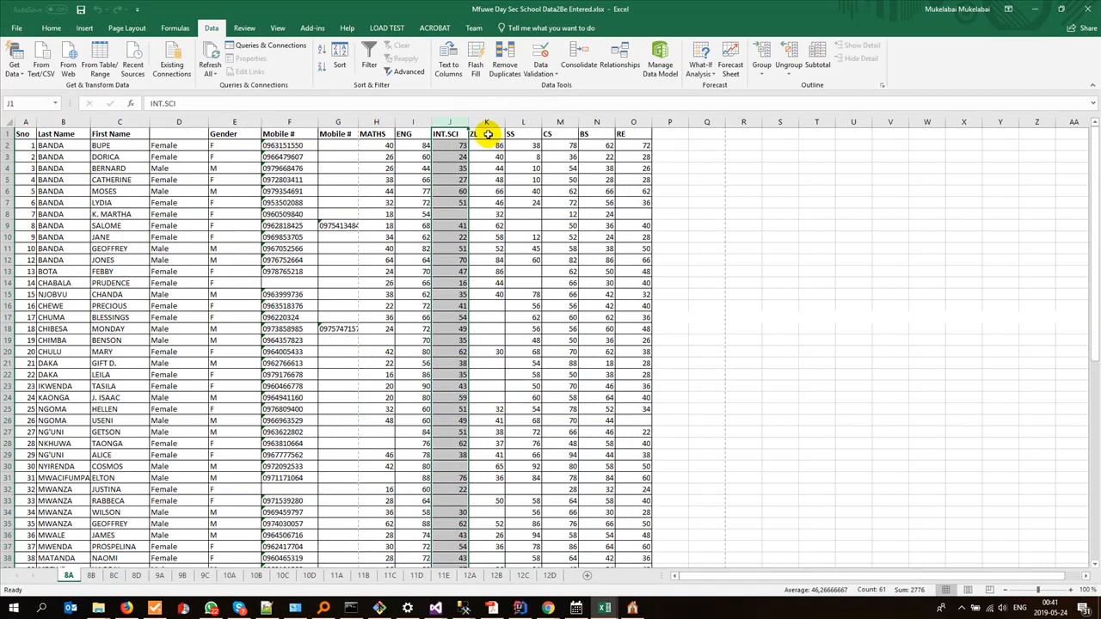
key("alt+Tab")
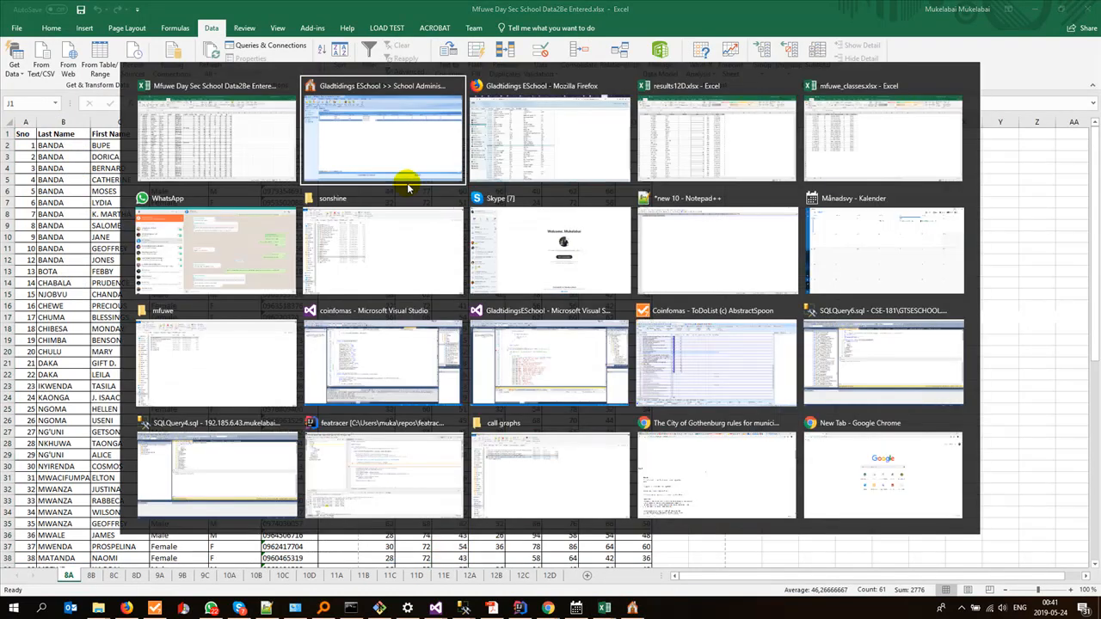
key("alt+Tab")
scroll(409, 286, "down", 3)
left_click(229, 505)
key("ctrl+c")
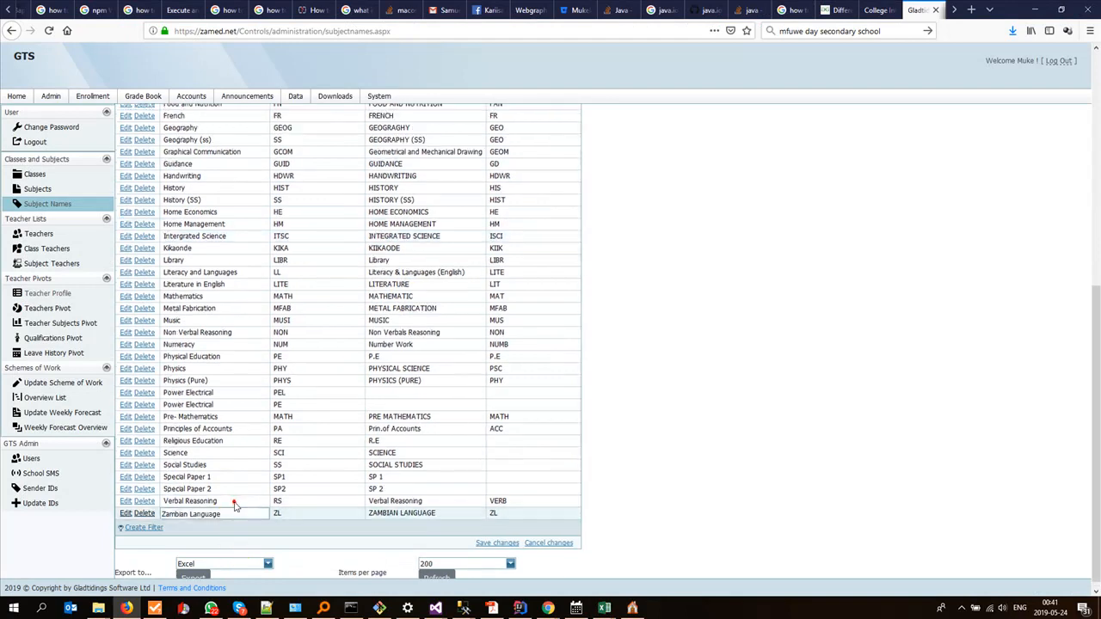
Step: In Gladtidings ESchool, add the subject Zambian Language with code ZL and grade section Junior Secondary
key("alt+Tab")
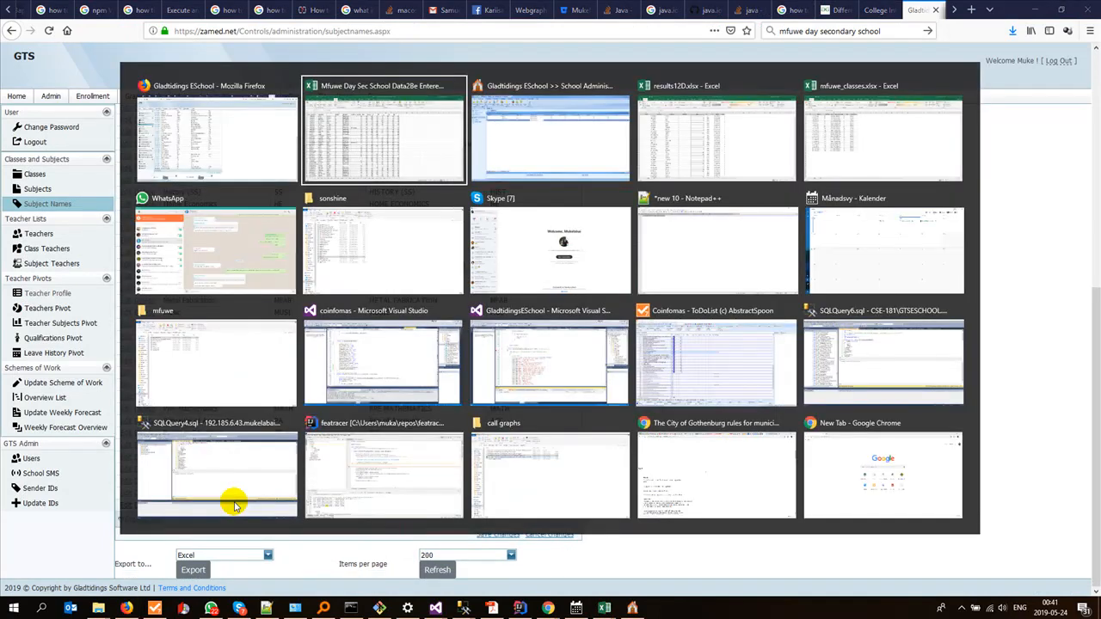
left_click(209, 527)
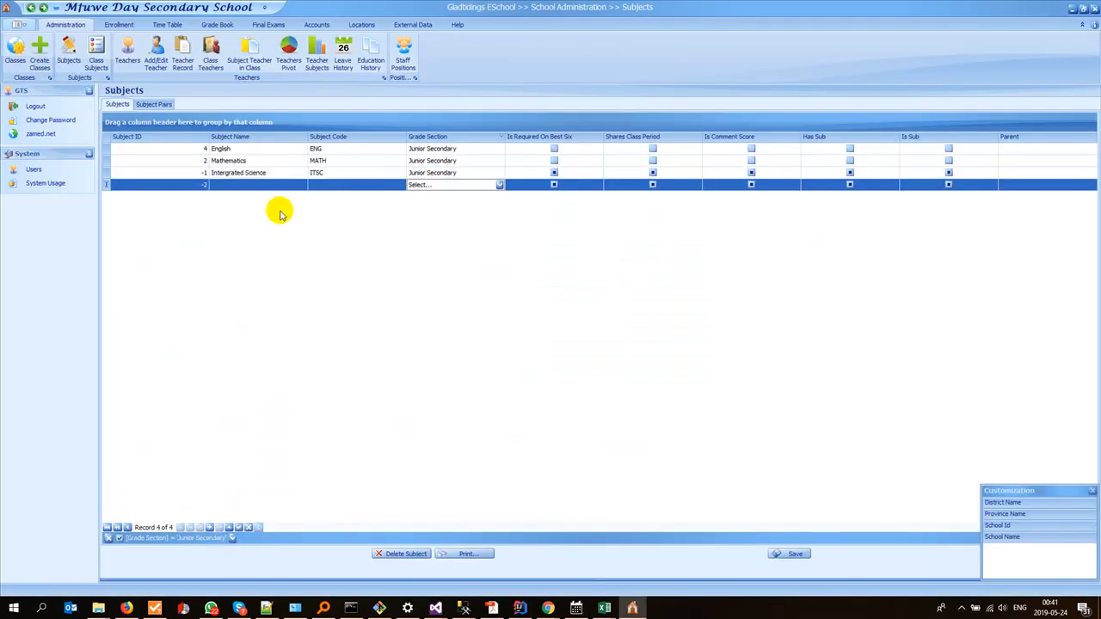
left_click(267, 186)
key("ctrl+v")
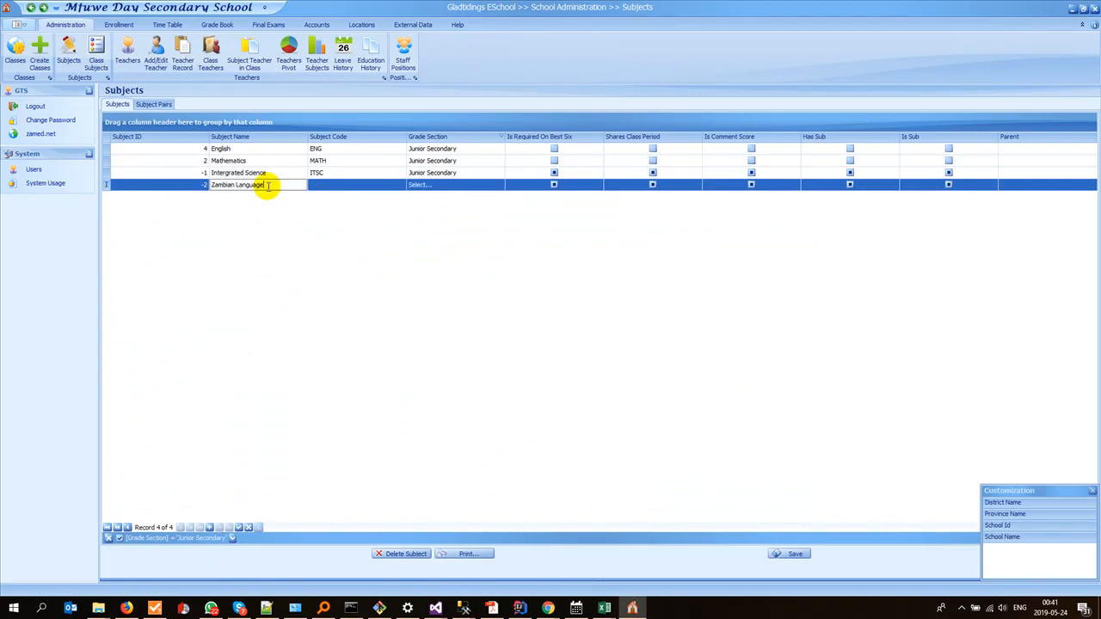
left_click(343, 184)
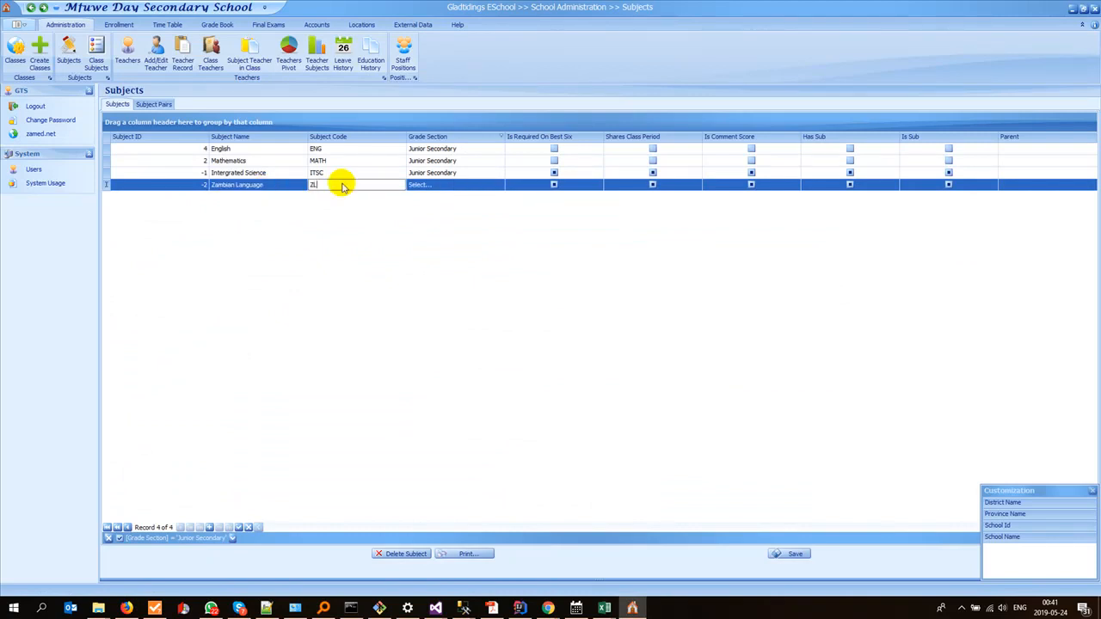
type("ZL")
key("Tab")
key("alt+Down")
key("Return")
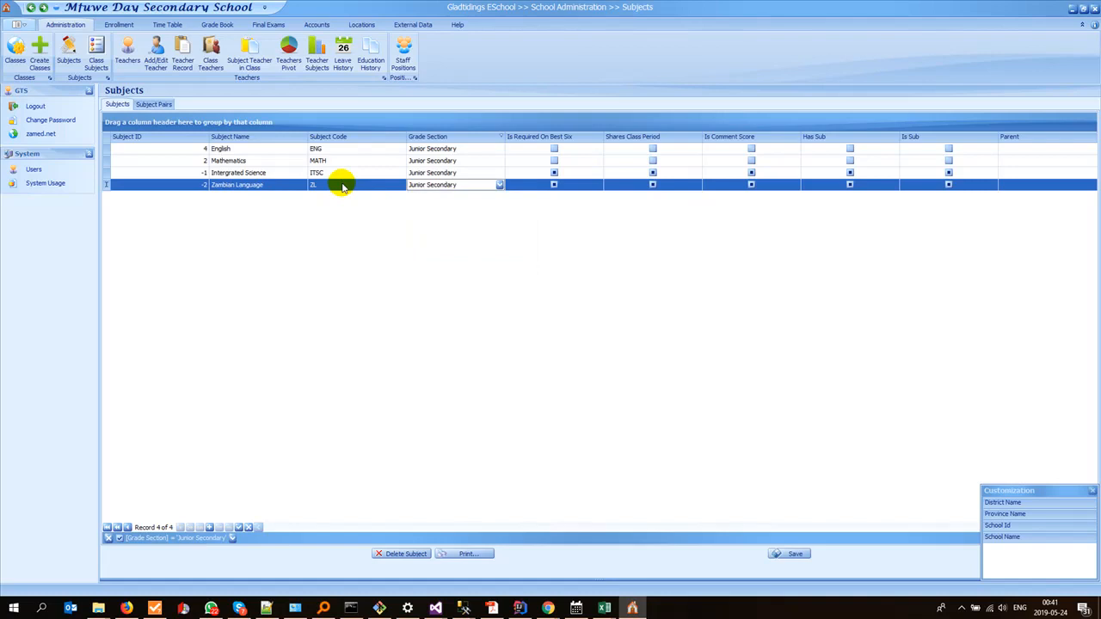
Step: Check the SS column header in the Excel sheet and copy the name Social Studies from the Subject Names page in Firefox
key("alt+Tab")
key("alt+Tab")
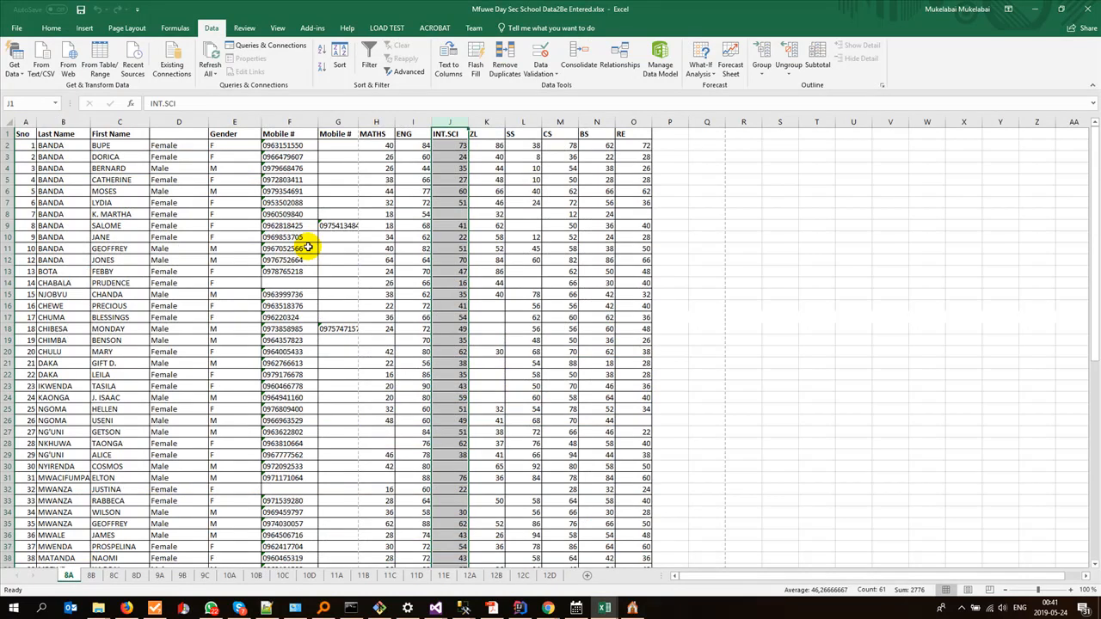
key("alt+Tab")
key("alt+Tab")
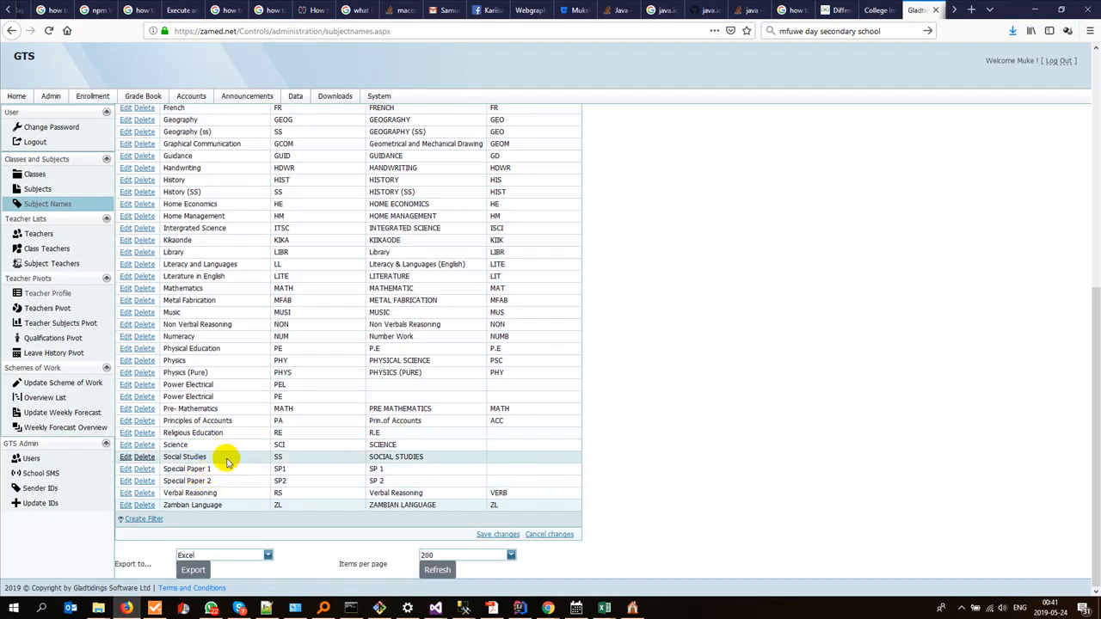
left_click(222, 457)
key("ctrl+c")
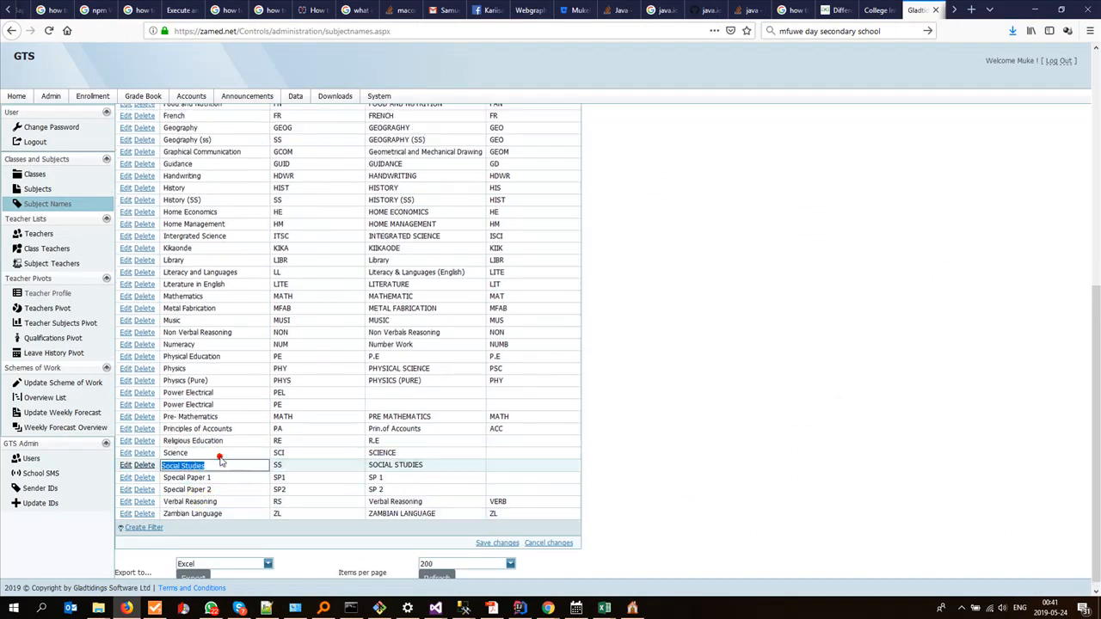
Step: In Gladtidings ESchool, add the subject Social Studies with code SS and grade section Junior Secondary
key("alt+Tab")
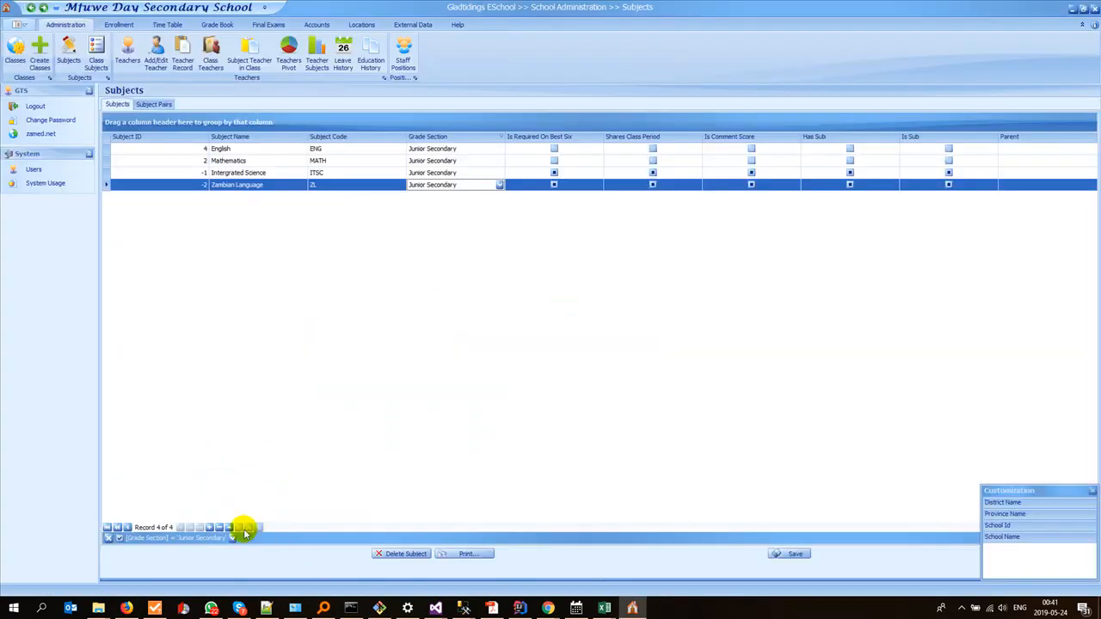
left_click(209, 528)
left_click(237, 197)
key("ctrl+v")
key("Tab")
type("S")
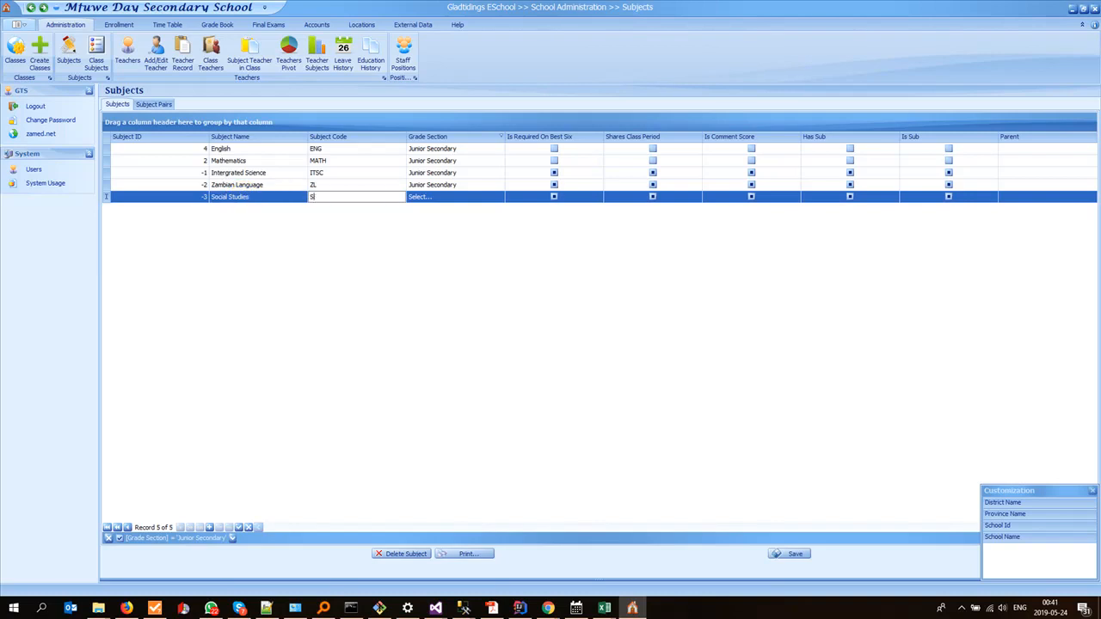
key("Tab")
type("ju")
key("Return")
Step: Check the CS column in the Excel sheet and copy the name Computer Studies from the Subject Names page in Firefox
key("alt+Tab")
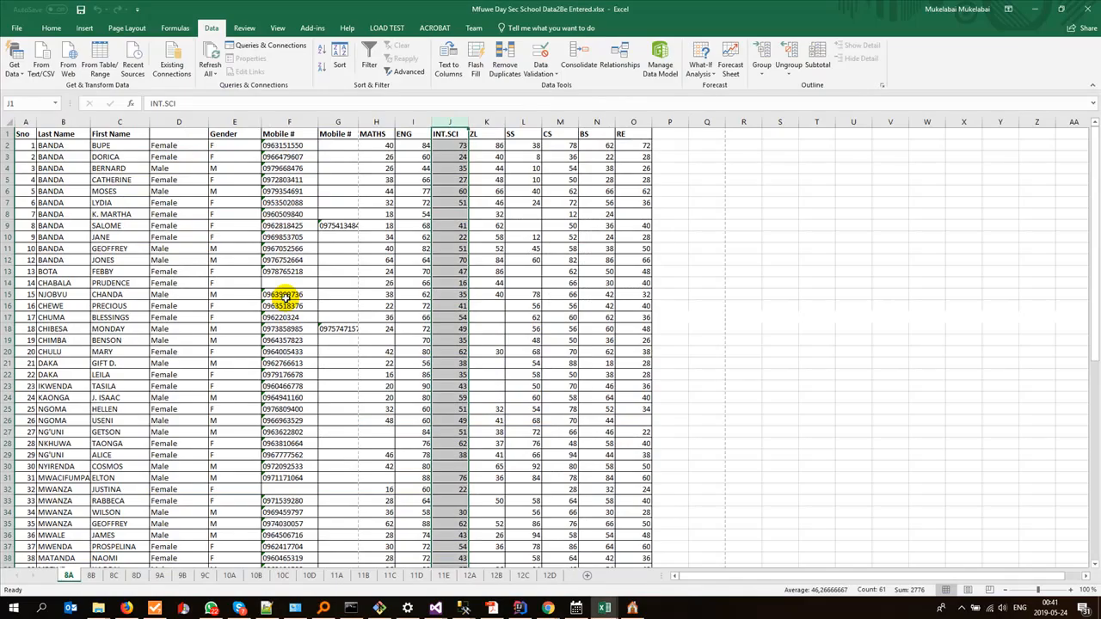
left_click(561, 123)
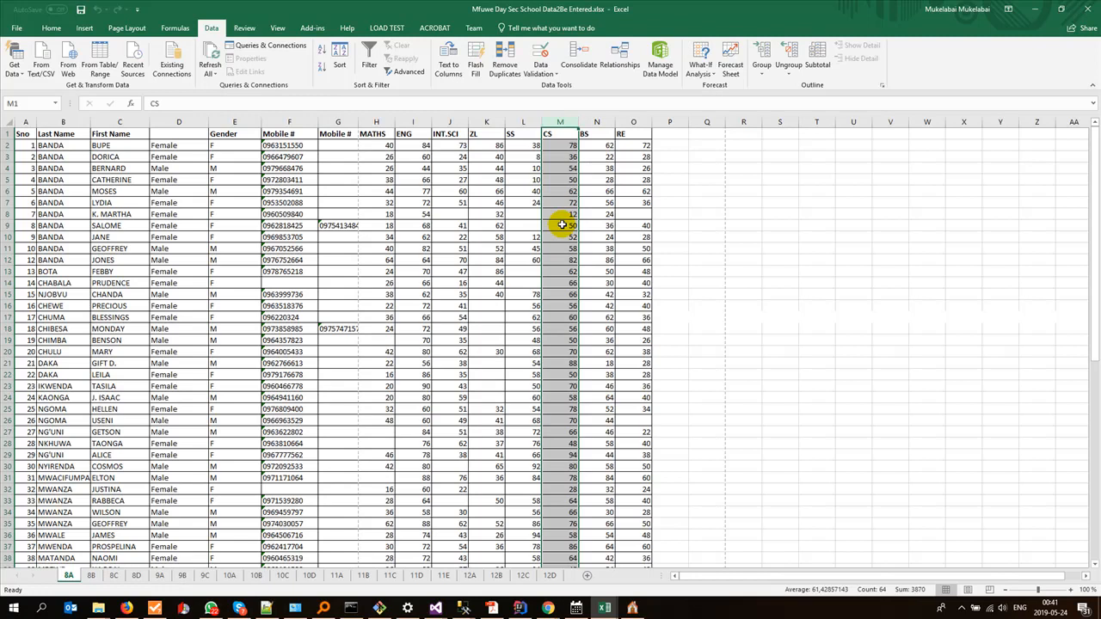
key("alt+Tab")
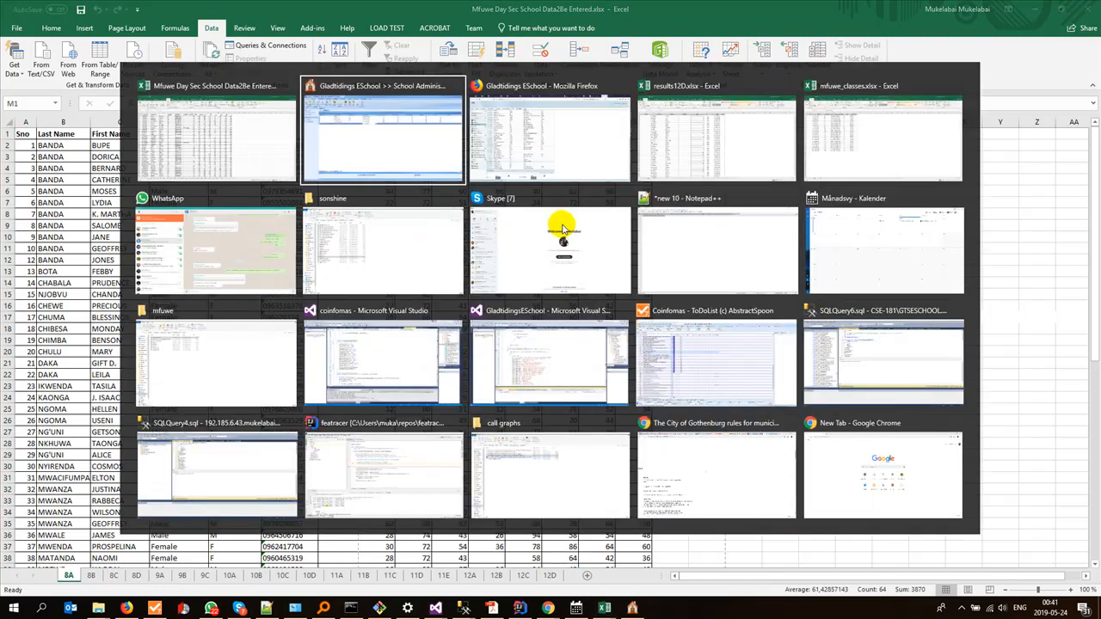
scroll(315, 293, "up", 5)
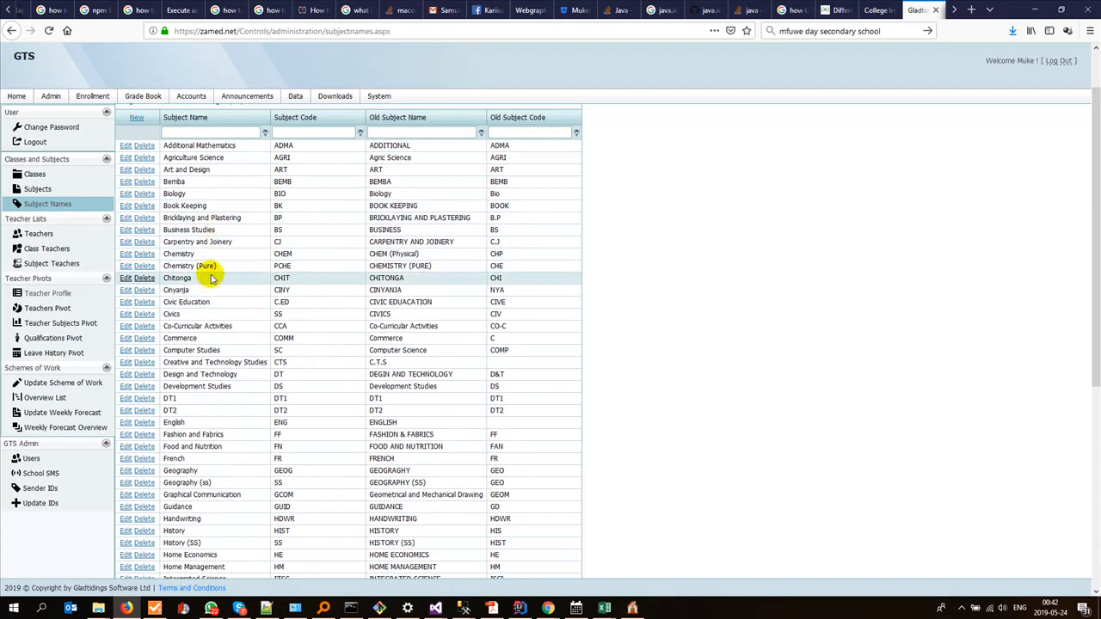
left_click(230, 349)
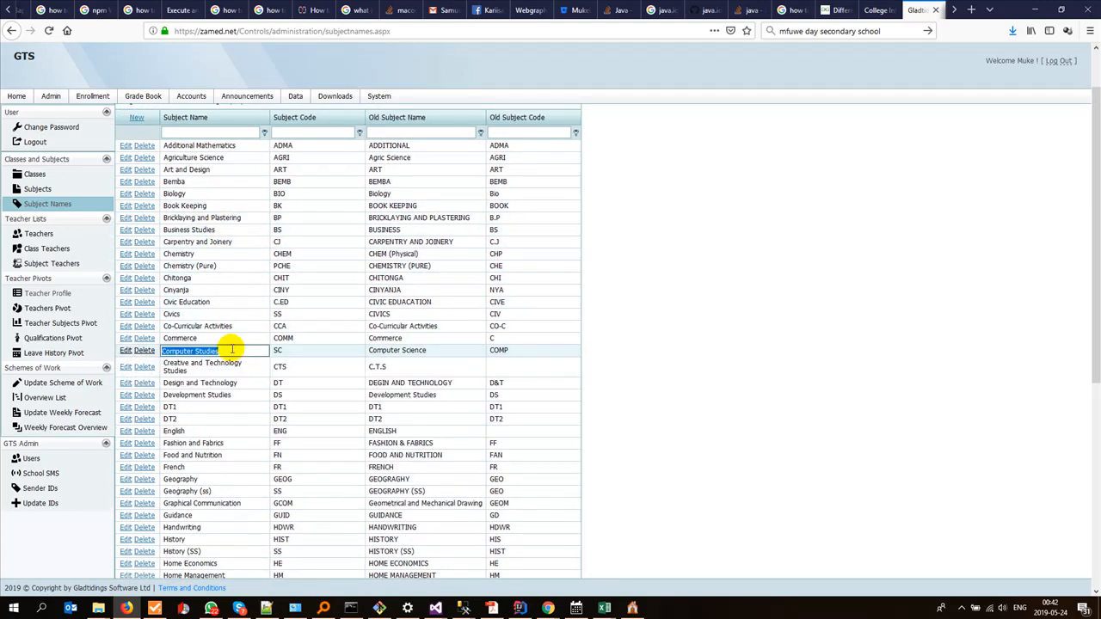
Step: Recheck the CS column in the Excel sheet and reselect the name Computer Studies on the Subject Names page in Firefox
key("alt+Tab")
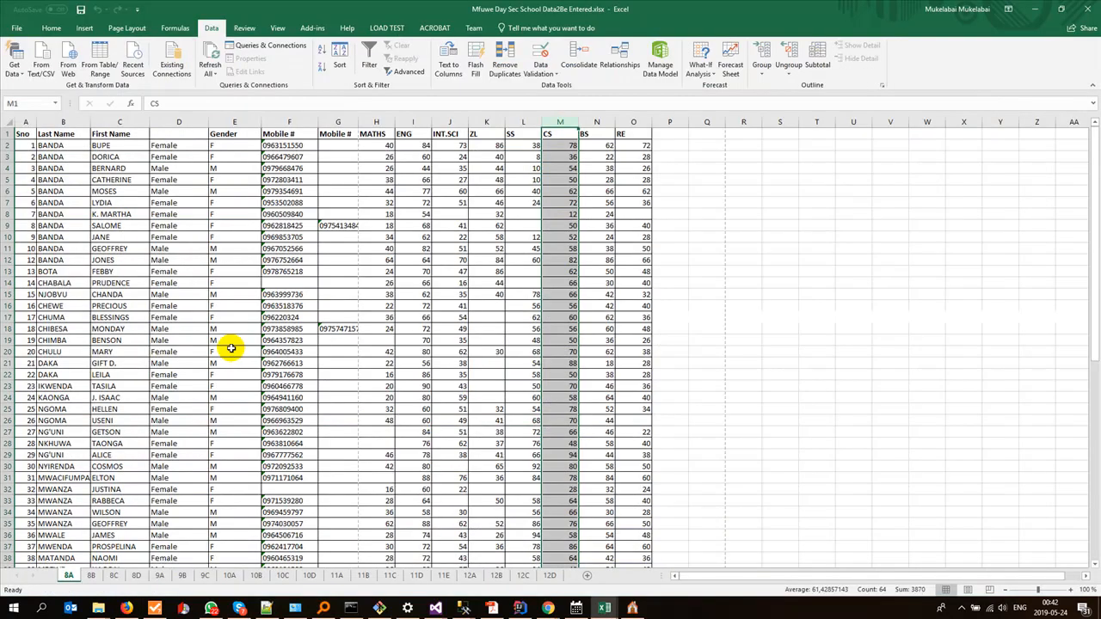
key("alt+Tab")
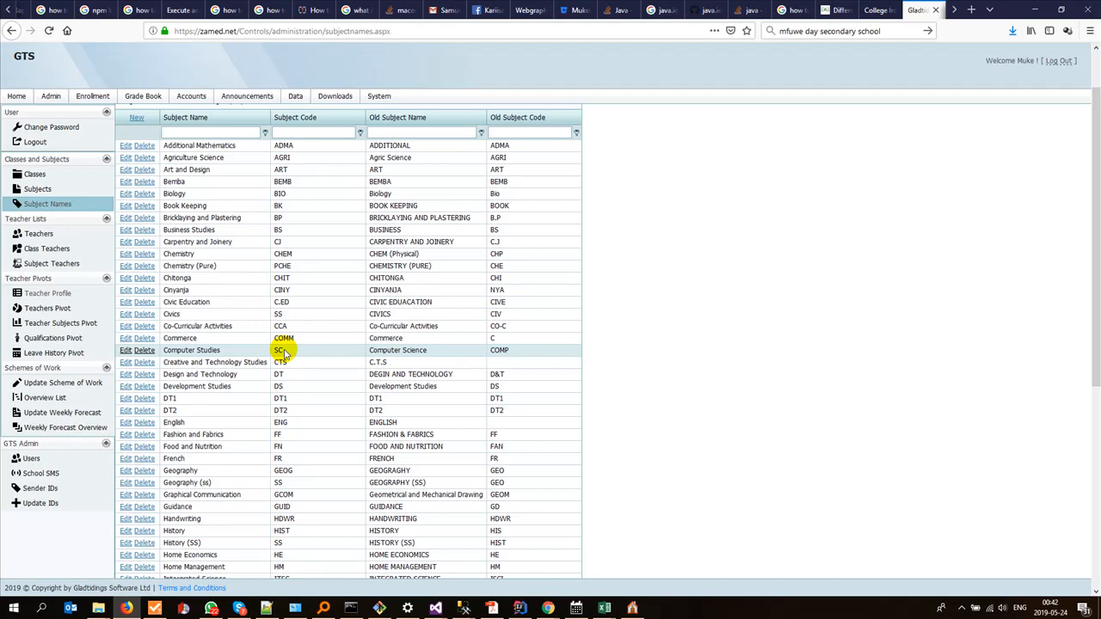
double_click(257, 353)
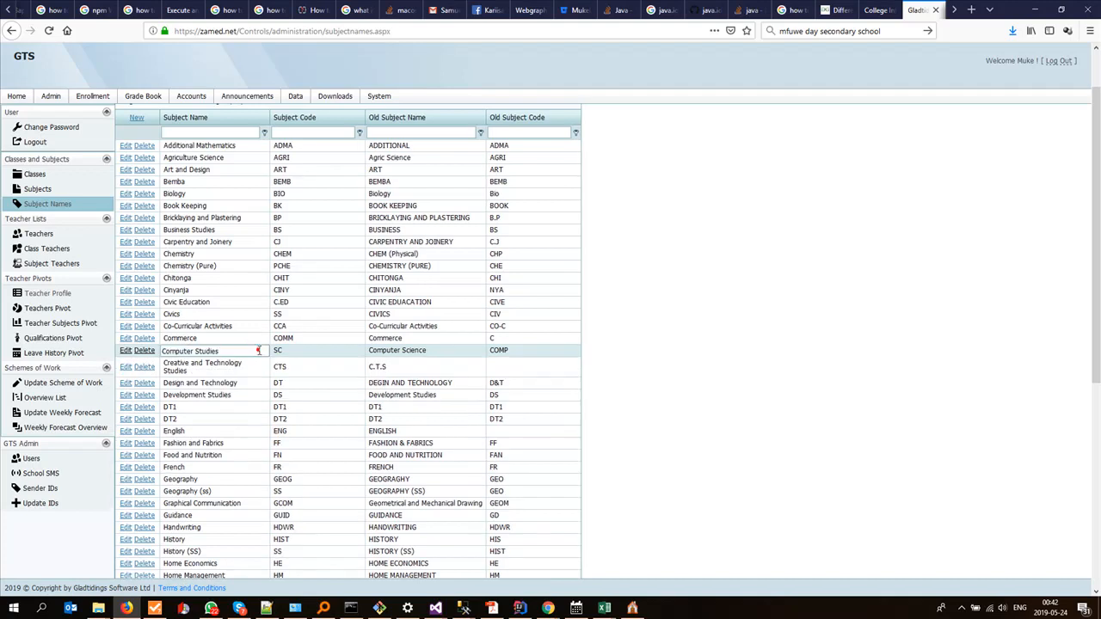
Step: In Gladtidings ESchool, add the subject Computer Studies with code CS and grade section Junior Secondary
key("alt+Tab")
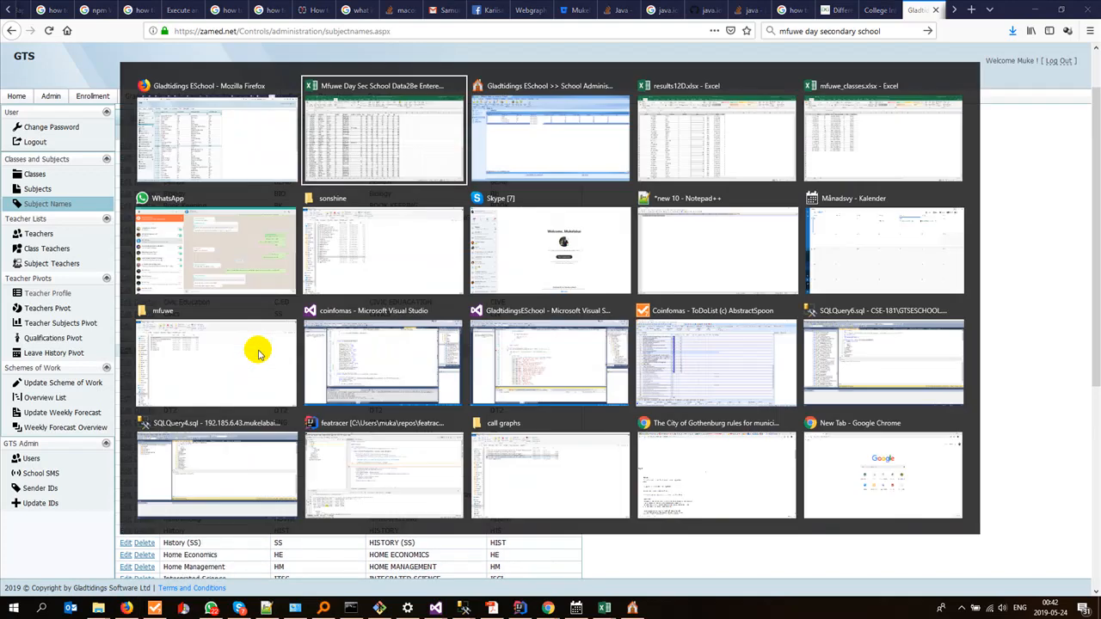
key("alt+Tab")
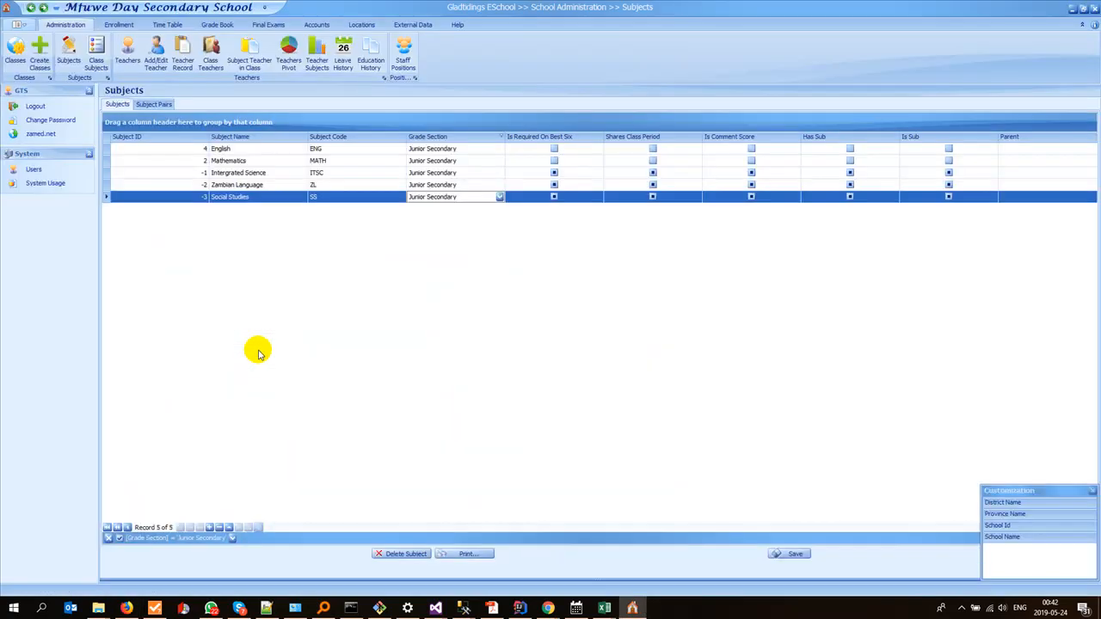
left_click(210, 528)
left_click(274, 211)
type("Computer Studies")
left_click(343, 212)
type("CS")
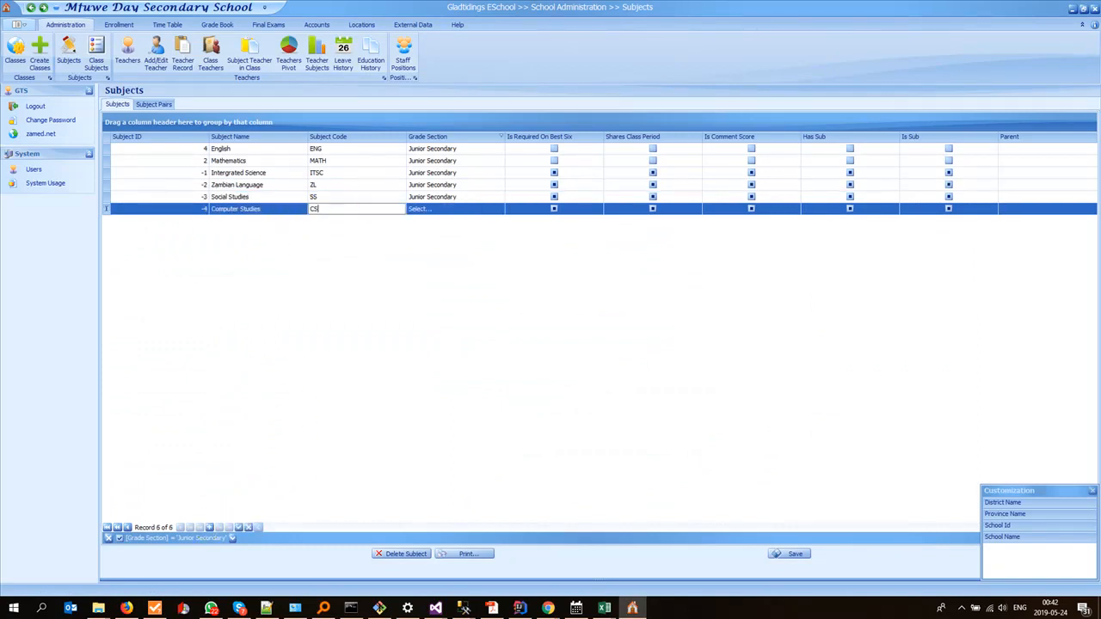
key("Tab")
type("J")
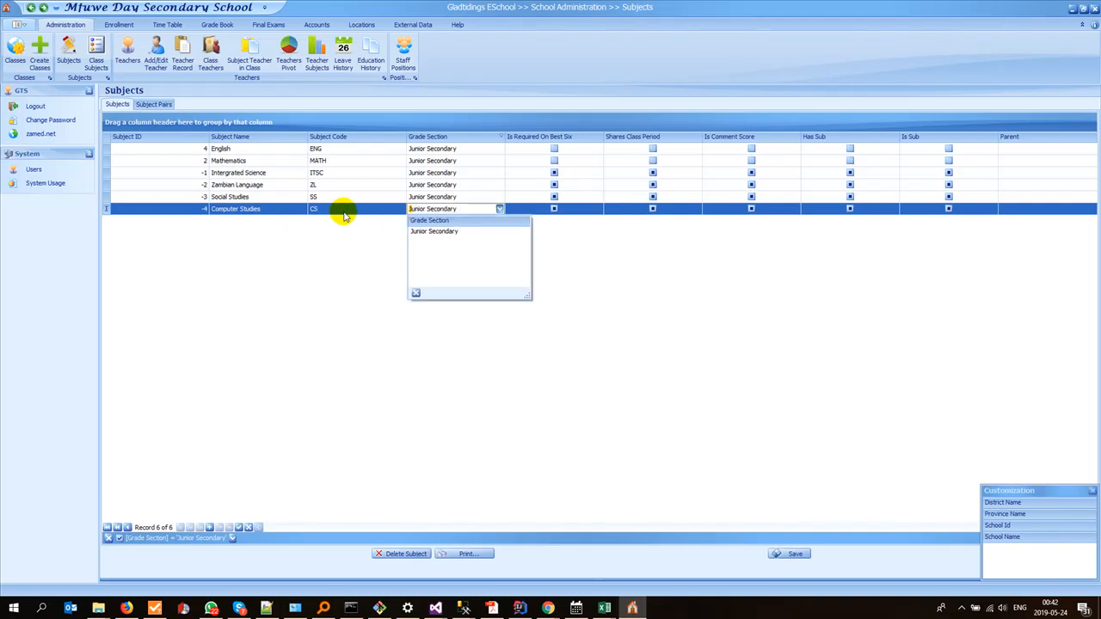
key("Return")
left_click(267, 315)
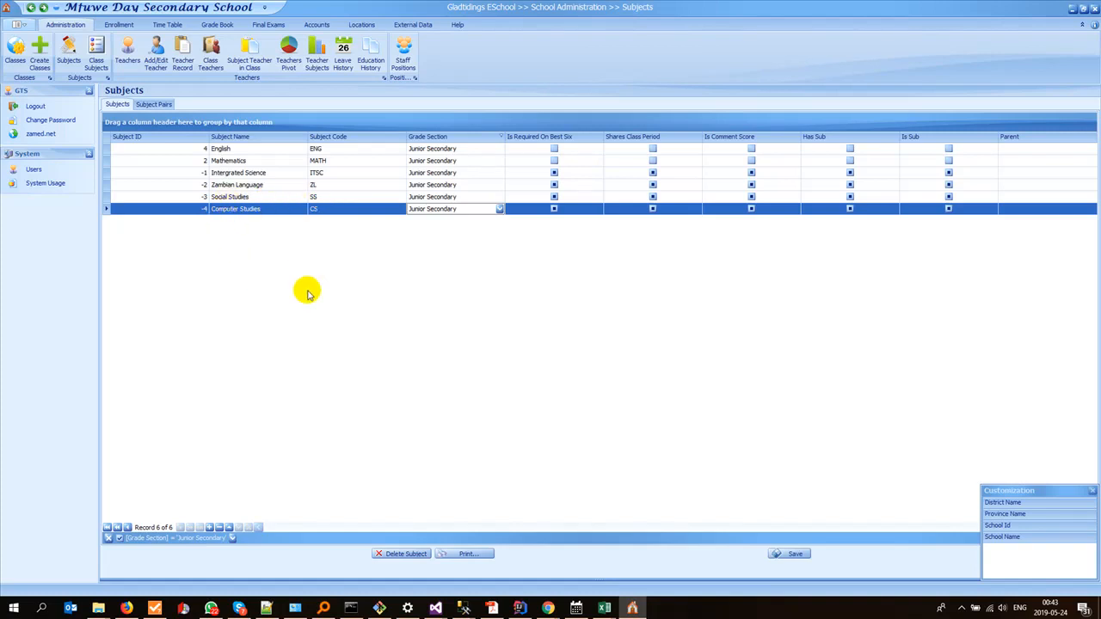
Step: Check the BS column header in the Excel sheet and copy the name Business Studies from the Subject Names page in Firefox
key("alt+Tab")
key("alt+Tab")
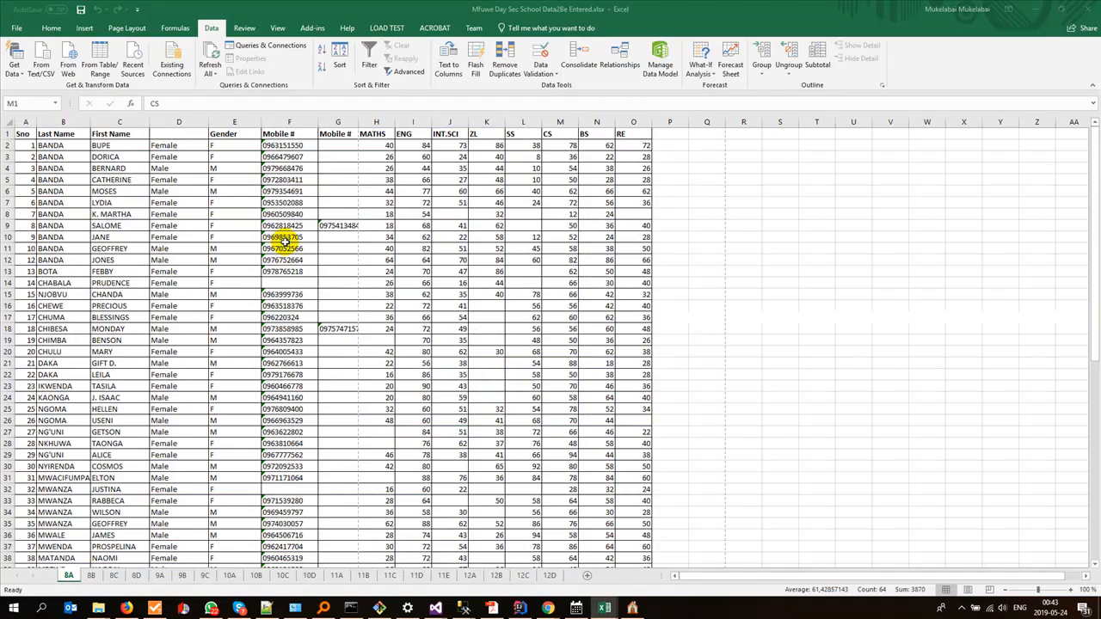
key("alt+Tab")
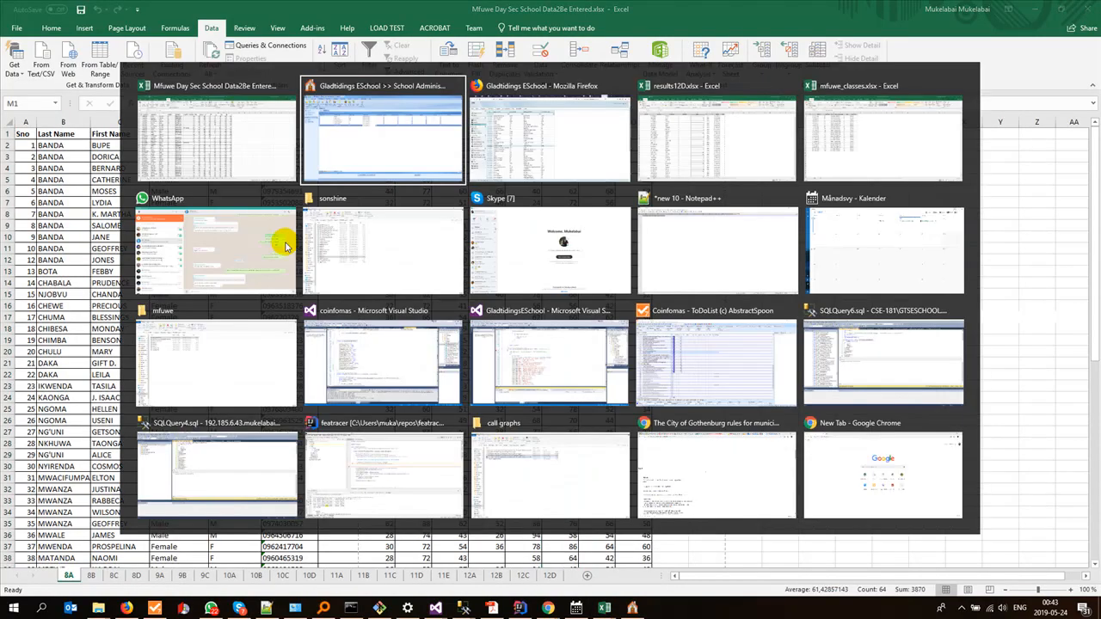
key("alt+Tab")
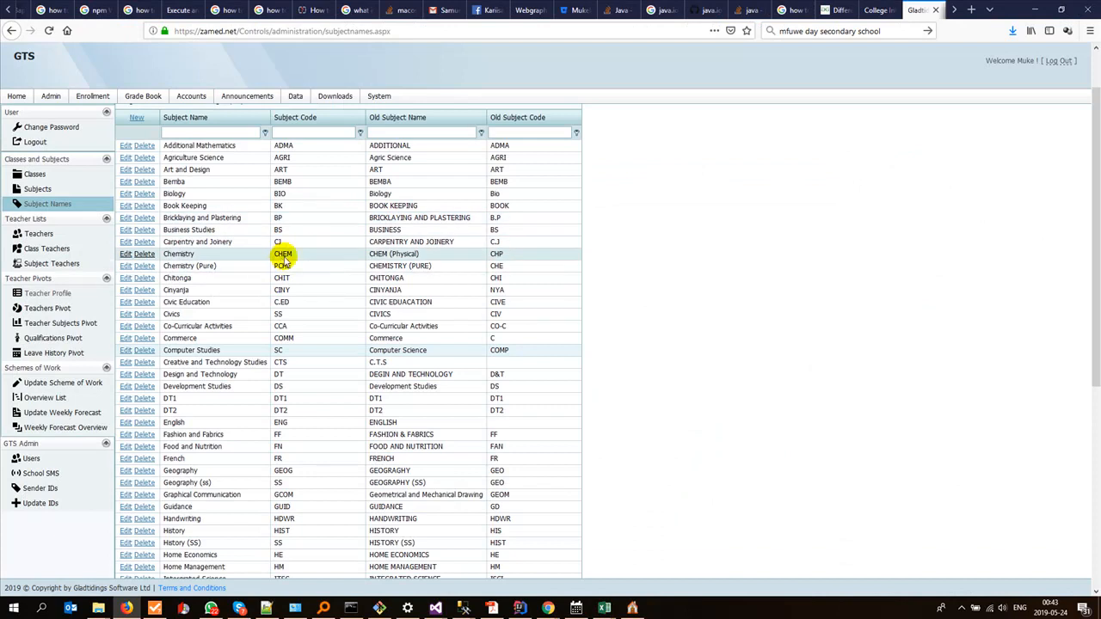
left_click(237, 230)
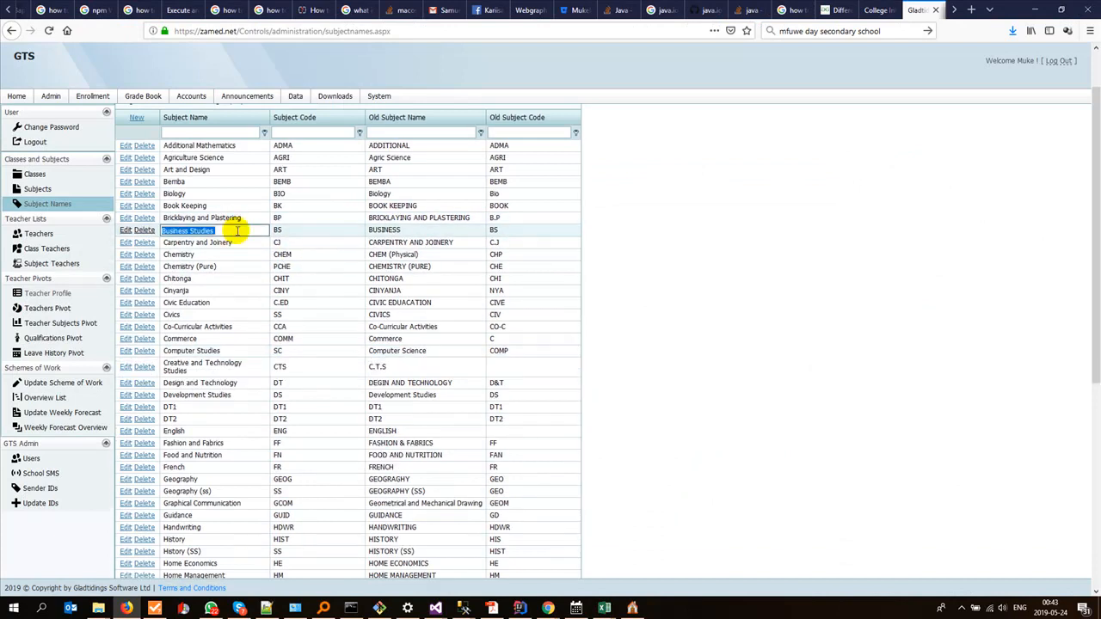
Step: In Gladtidings ESchool, add the subject Business Studies with code BS and grade section Junior Secondary
key("alt+Tab")
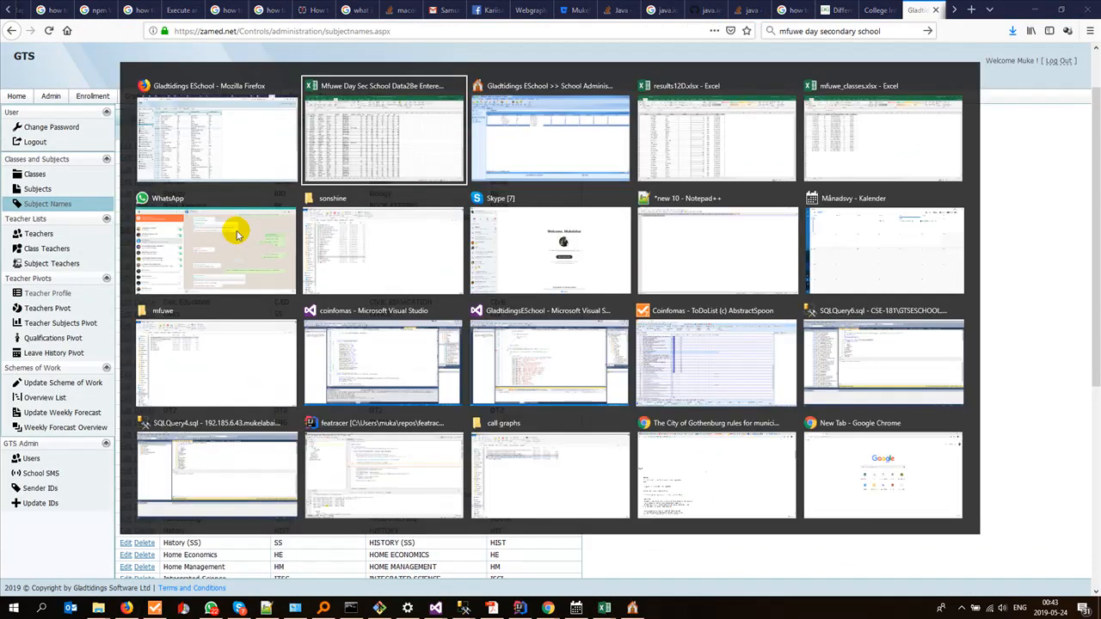
key("alt+Tab")
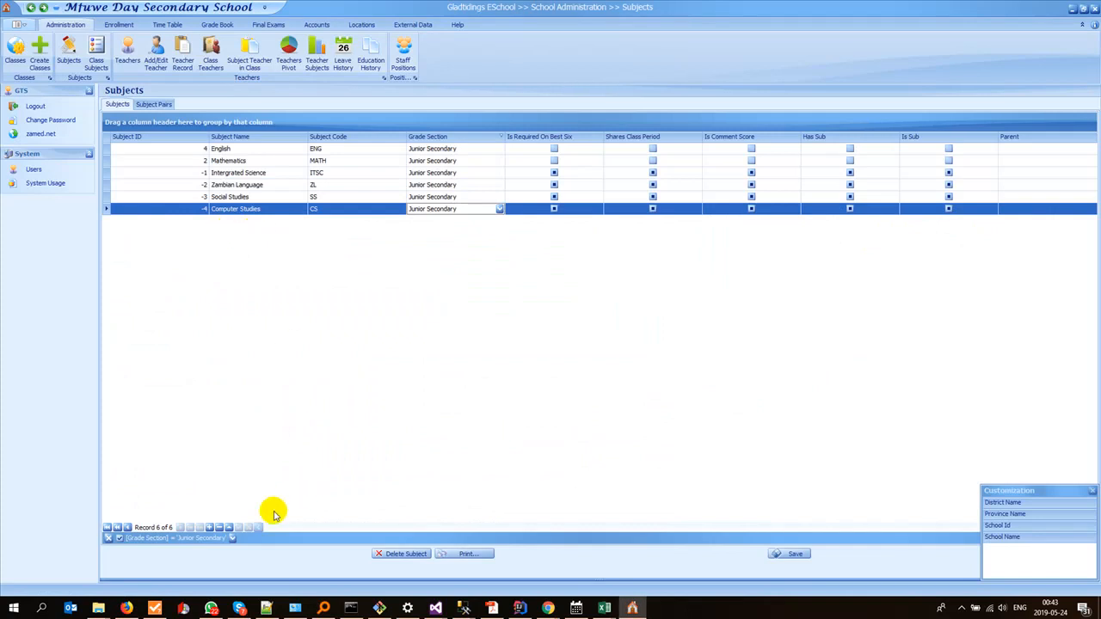
left_click(211, 529)
left_click(258, 221)
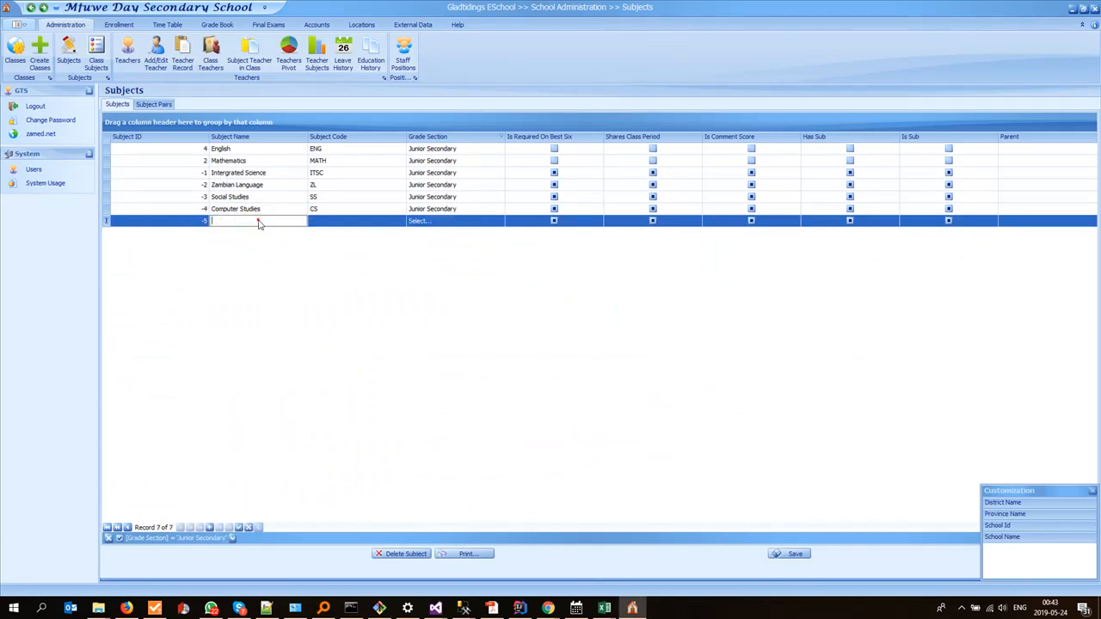
key("Tab")
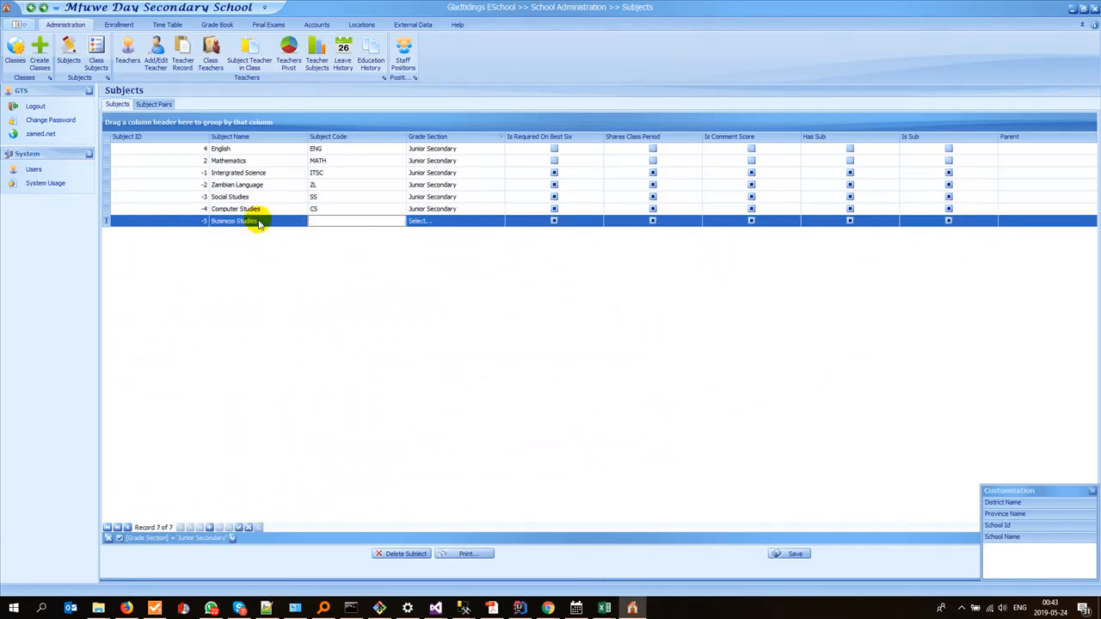
type("BS")
key("Tab")
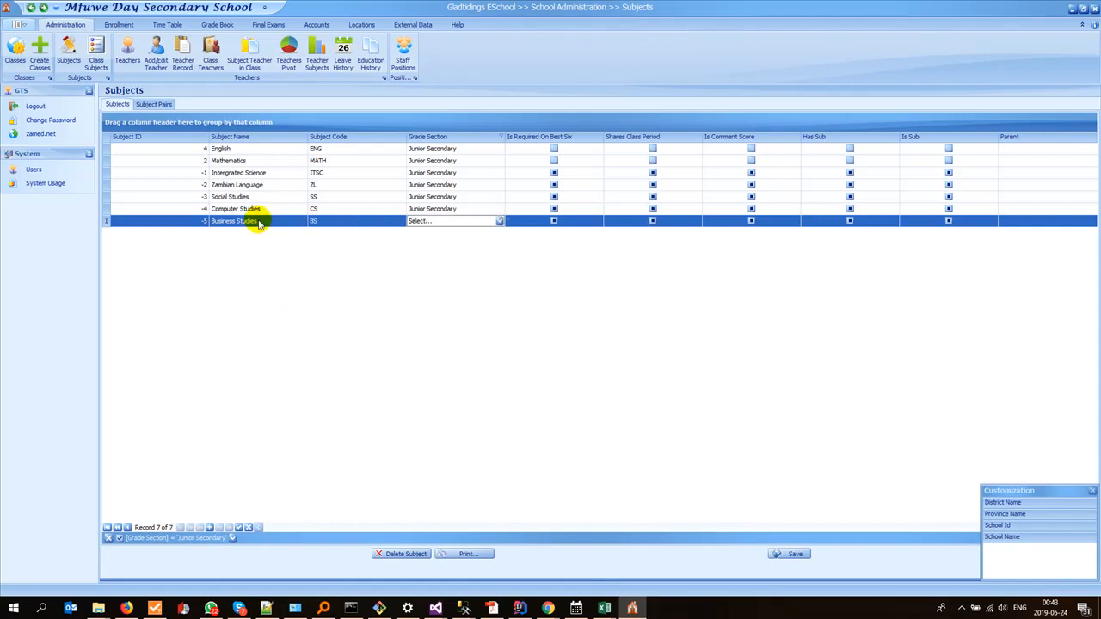
type("j")
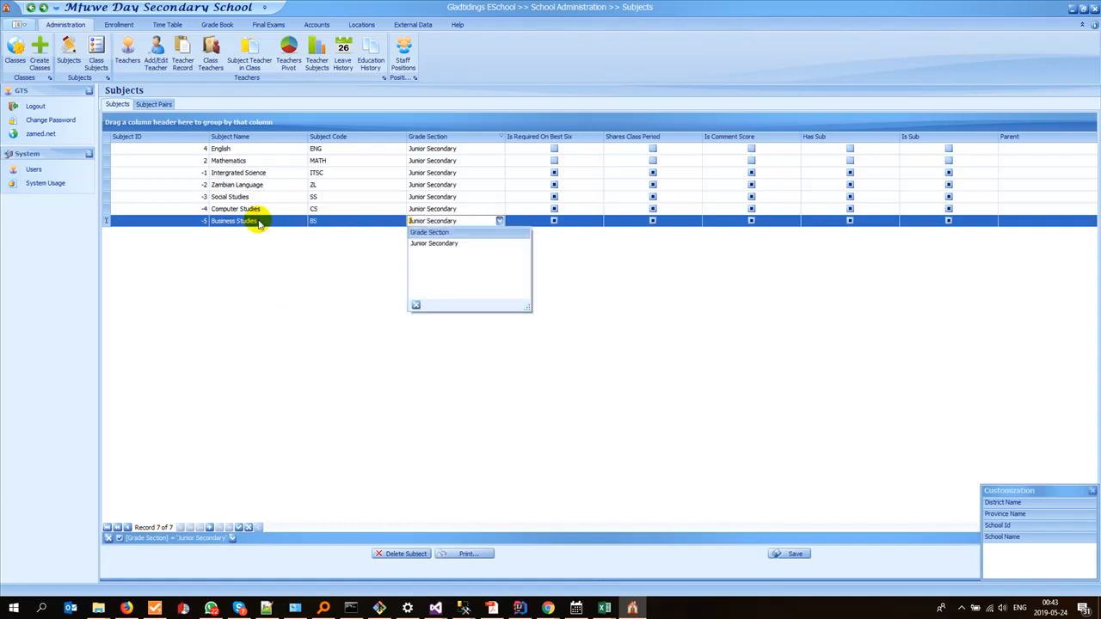
key("Return")
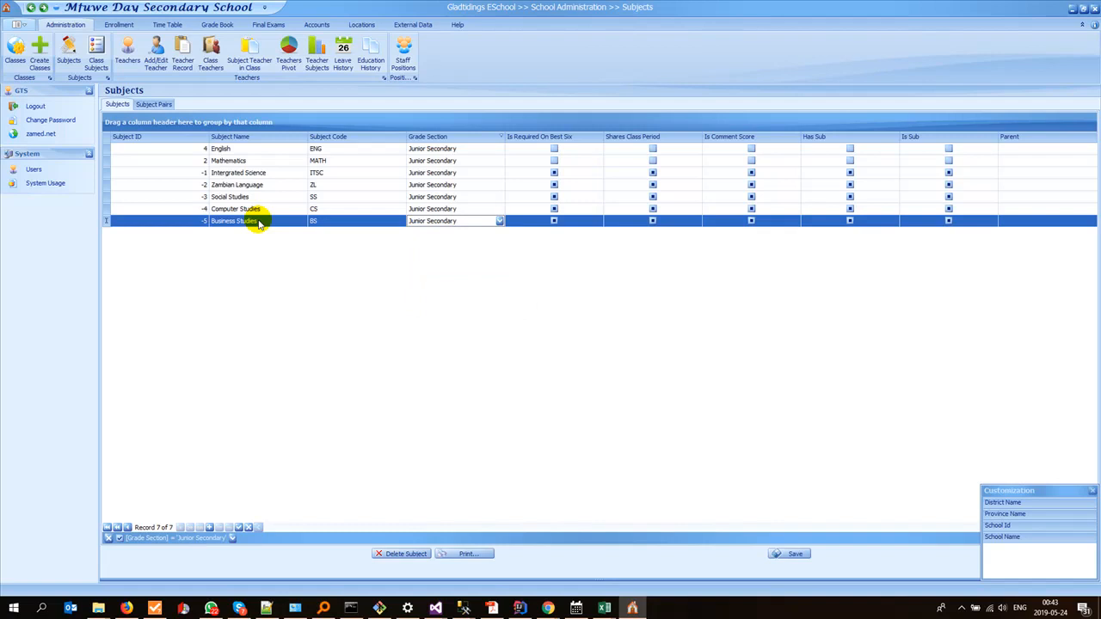
left_click(271, 276)
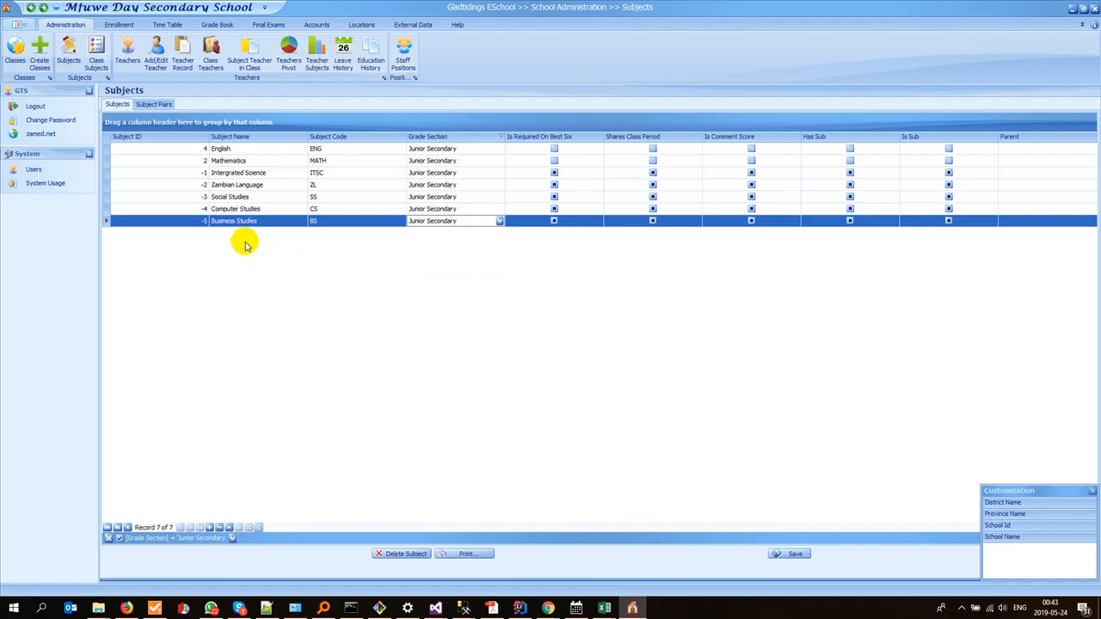
Step: Switch to Firefox and copy the name Religious Education from the Subject Names page
key("alt+Tab")
scroll(228, 270, "down", 5)
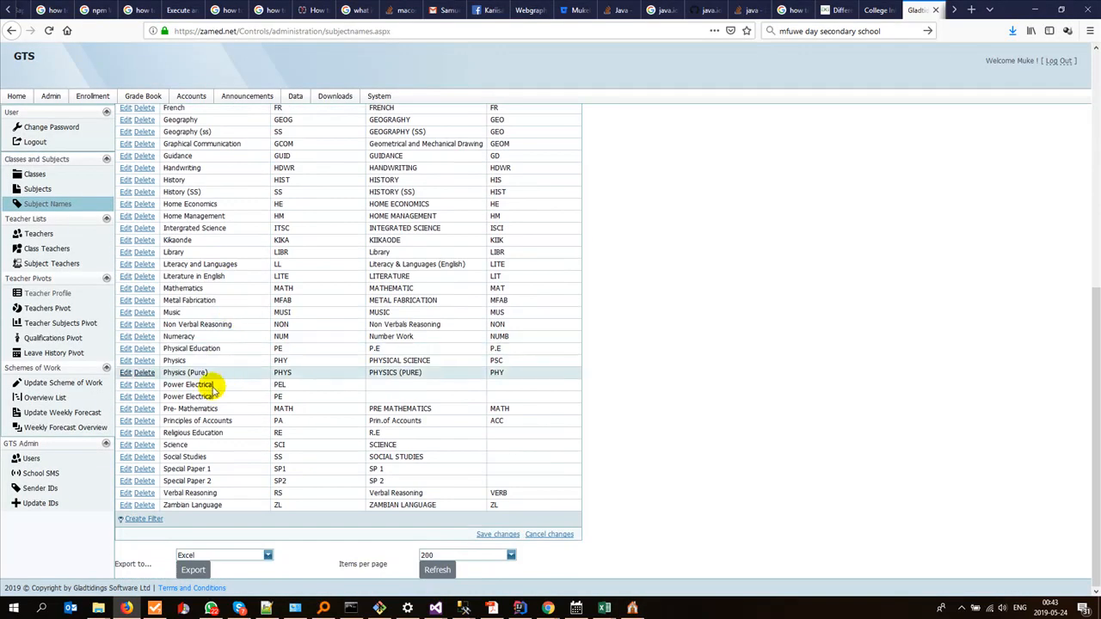
left_click(228, 432)
key("ctrl+c")
Step: In Gladtidings ESchool, add the subject Religious Education with code RE and grade section Junior Secondary
key("alt+Tab")
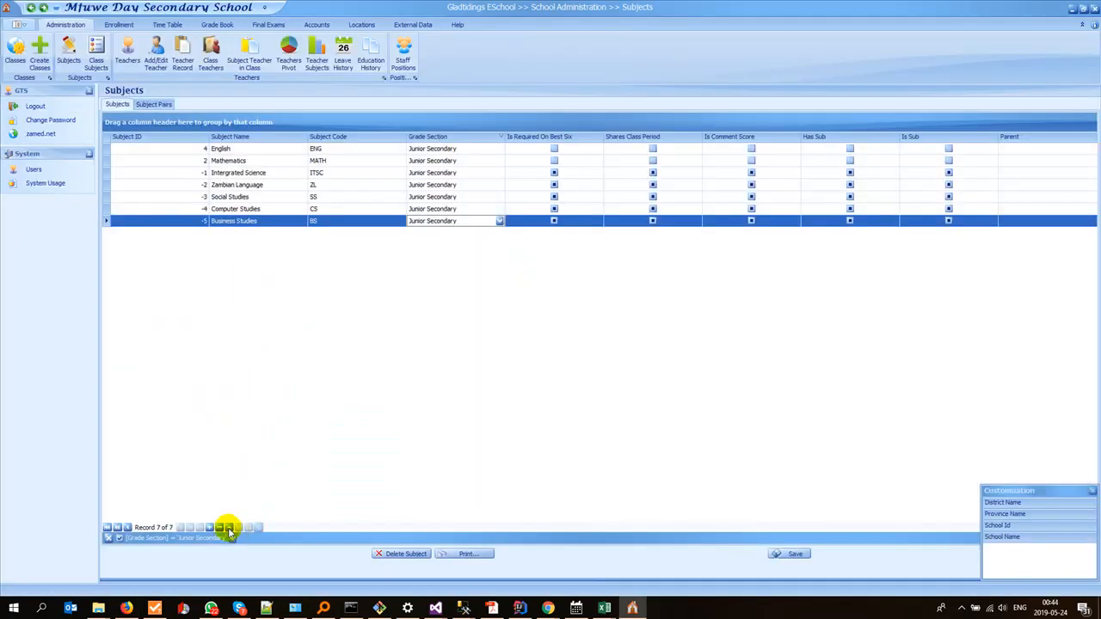
left_click(208, 527)
left_click(232, 234)
key("ctrl+v")
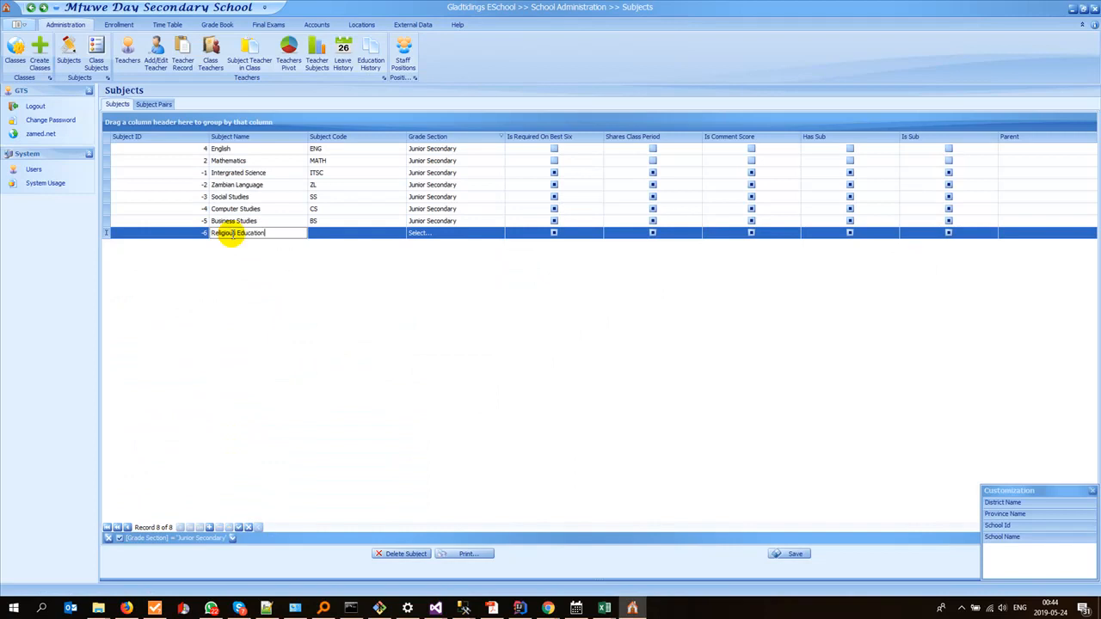
key("Tab")
type("RE")
key("Tab")
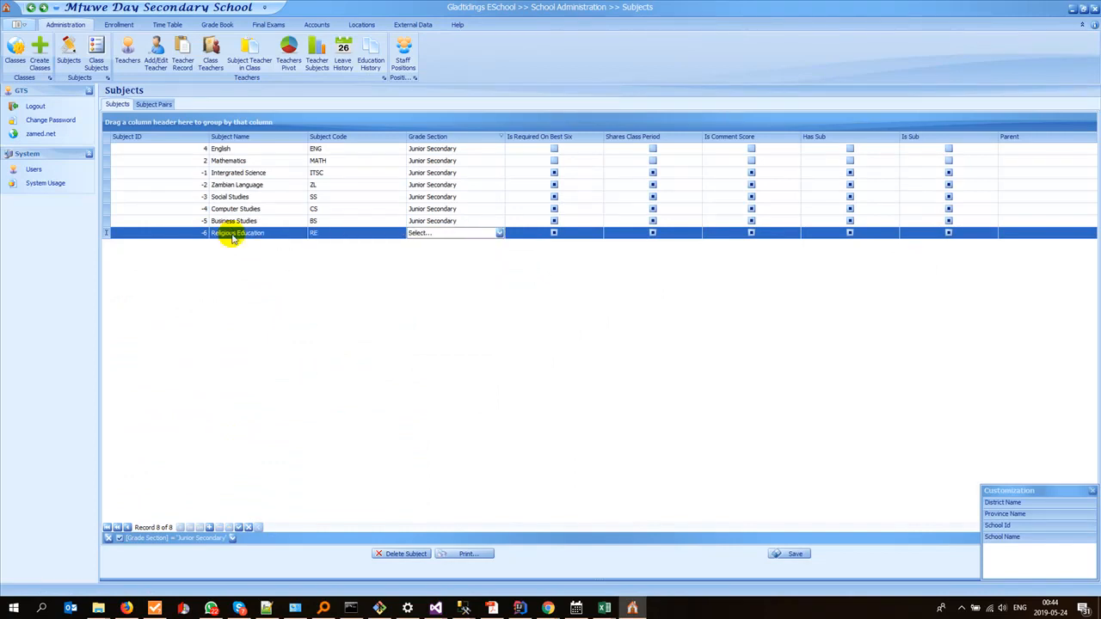
type("Junior Secondary")
key("Return")
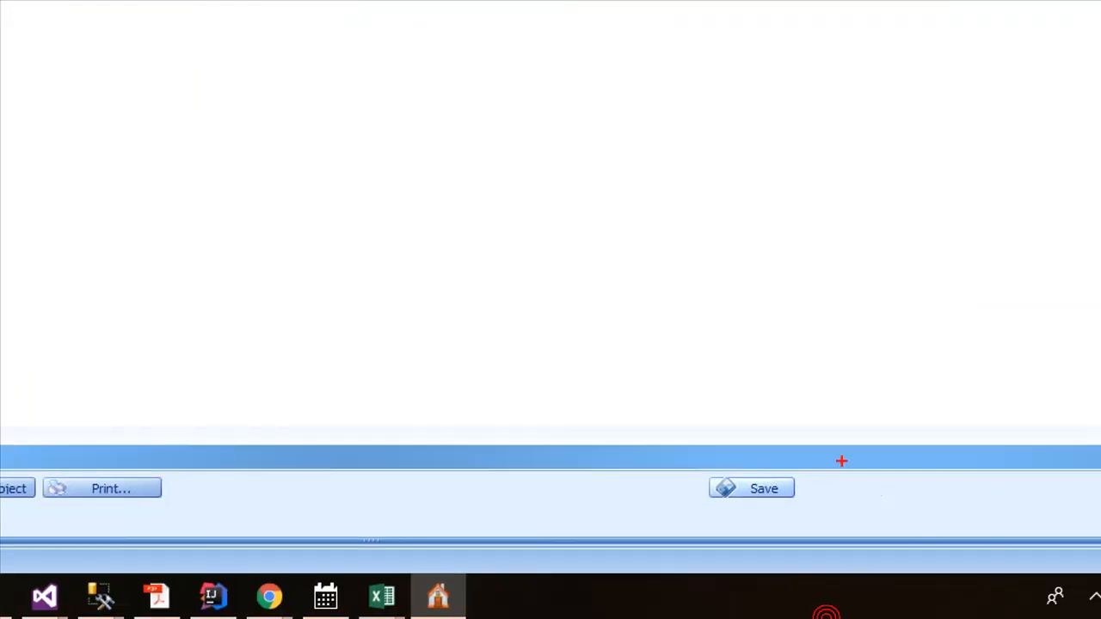
Step: Save the newly added Junior Secondary subjects to the database
mouse_move(841, 461)
left_mouse_down()
mouse_move(828, 537)
mouse_move(775, 437)
left_mouse_up()
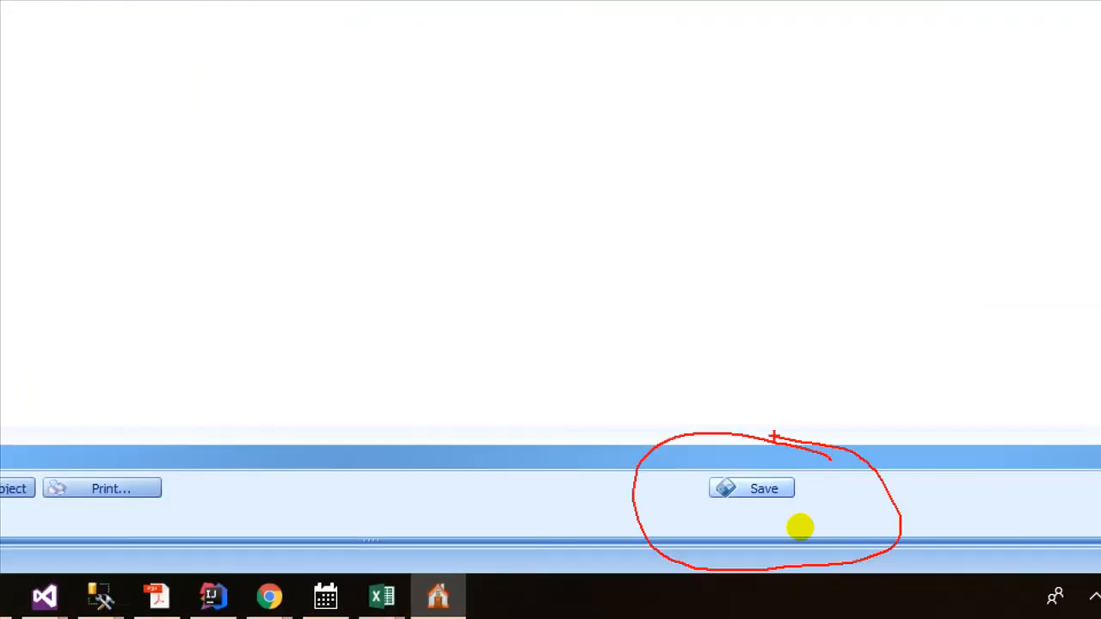
key("Escape")
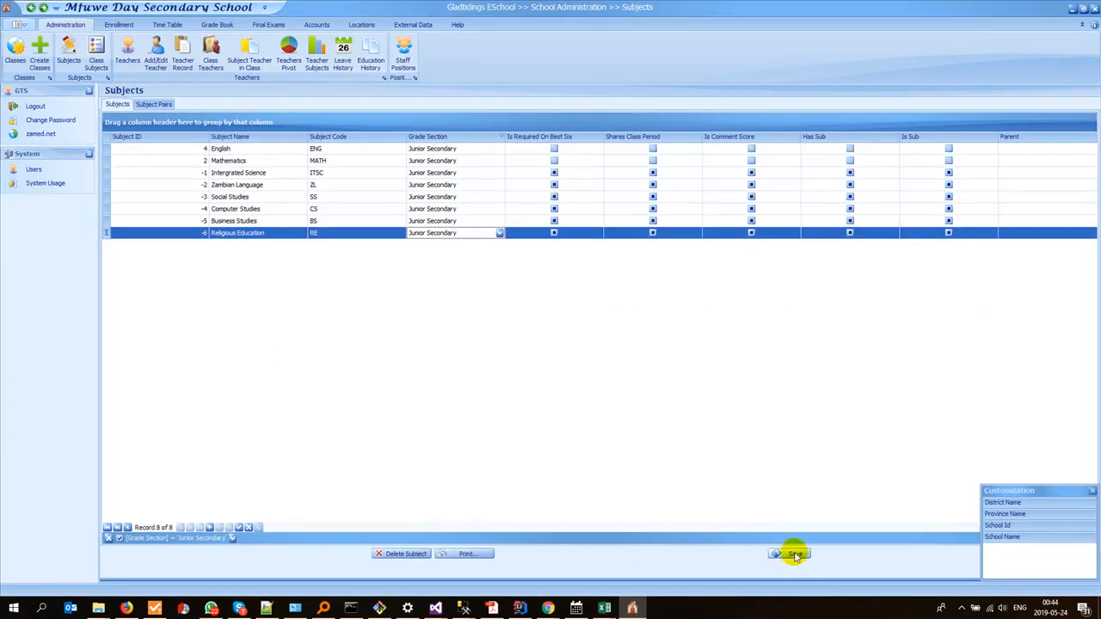
left_click(794, 554)
left_click(561, 312)
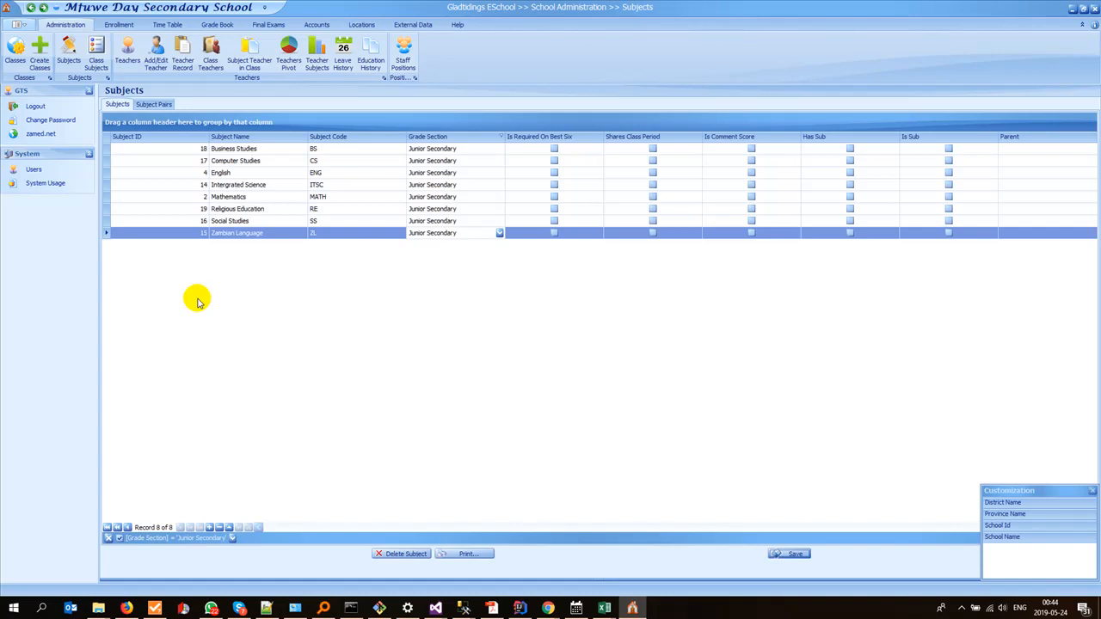
Step: Open the Classes page and tick all available subjects for class 8A of the Morning session
left_click(15, 53)
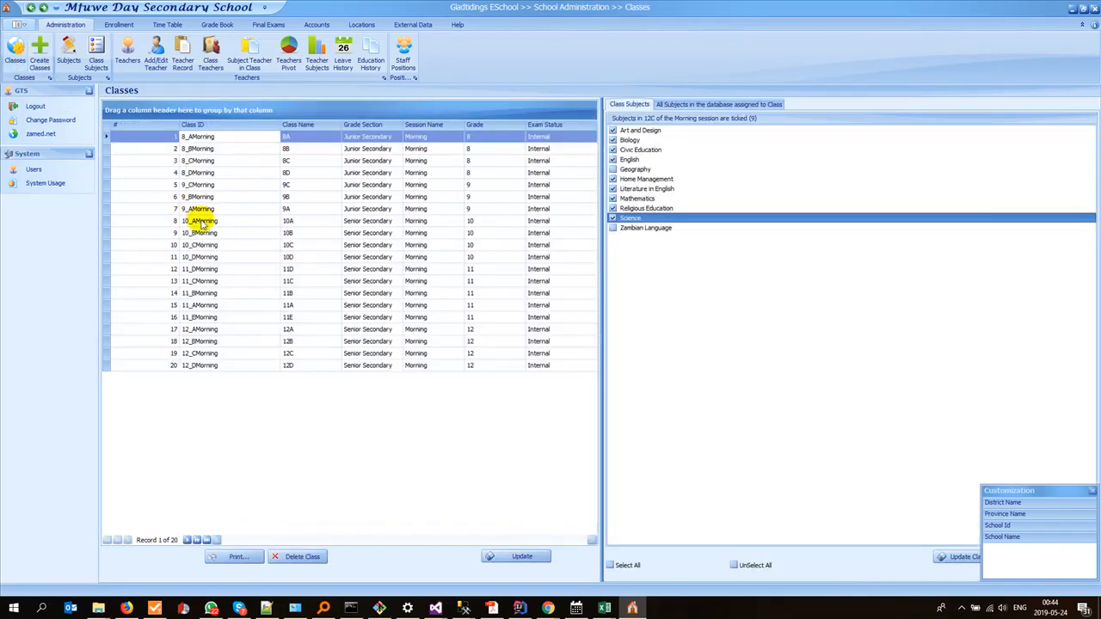
left_click(196, 137)
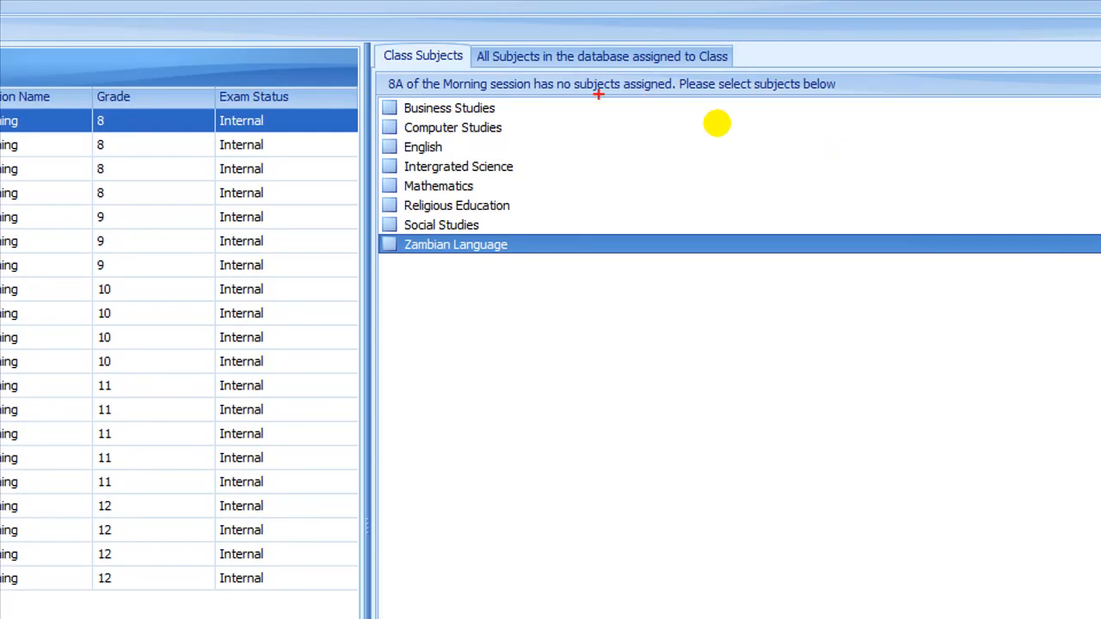
left_click_drag(609, 104, 615, 325)
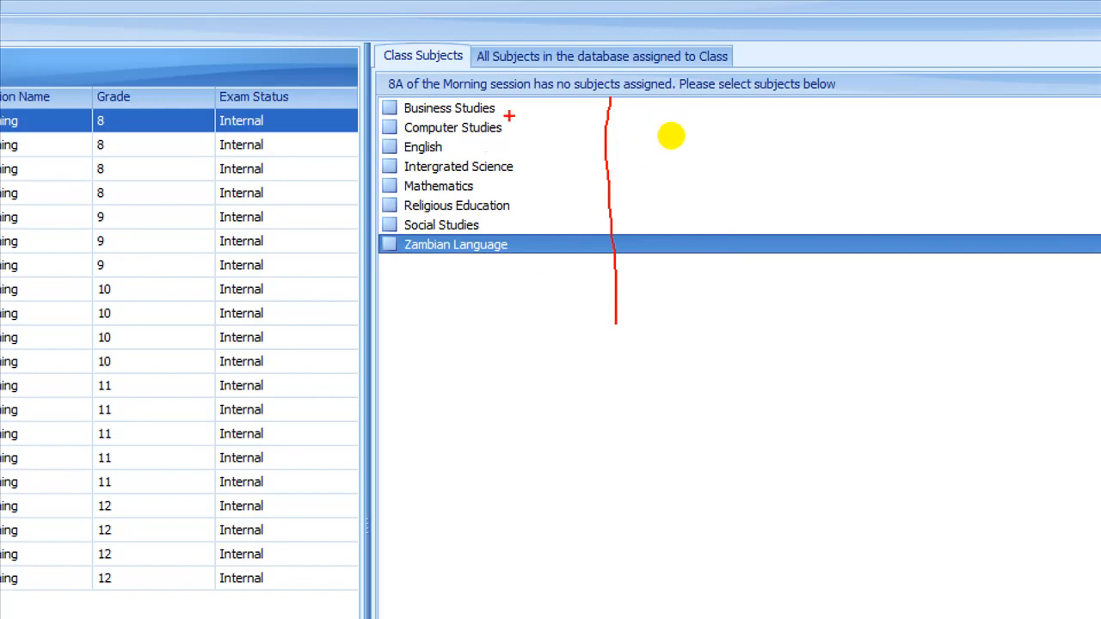
left_click_drag(534, 108, 540, 255)
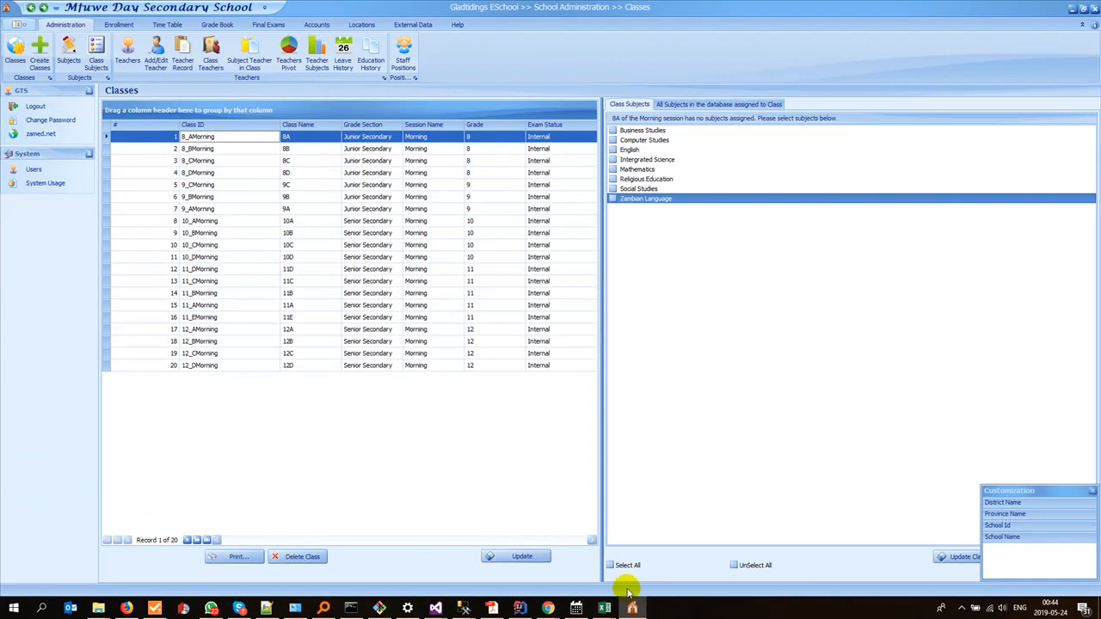
left_click(610, 515)
left_click(627, 568)
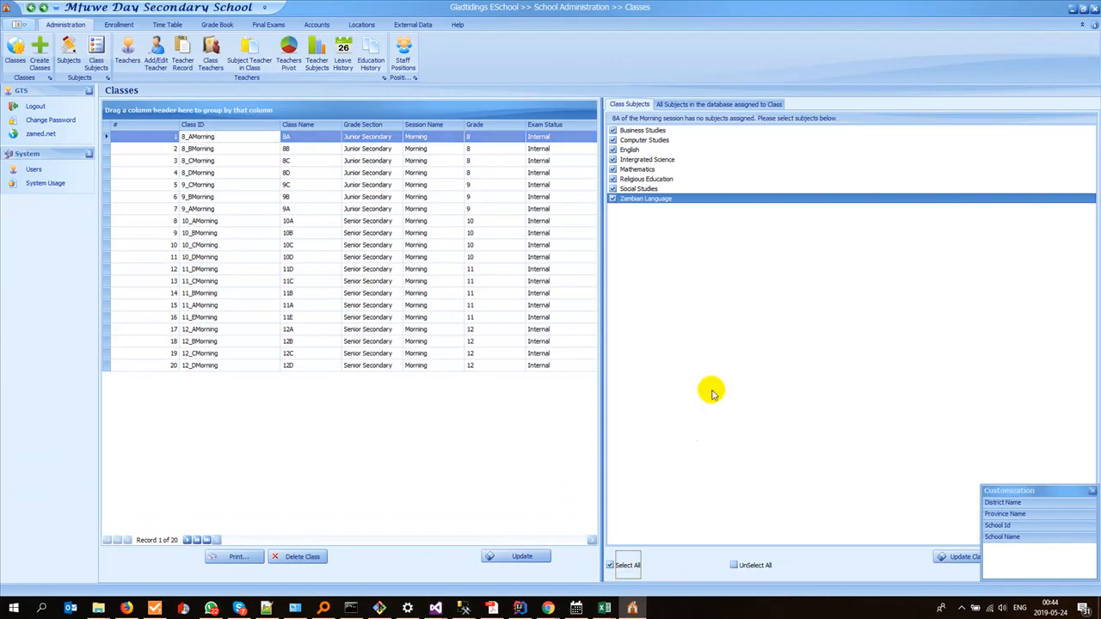
Step: Close the Customization window and update the class subjects of 8A with the ticked selection
left_click(1092, 490)
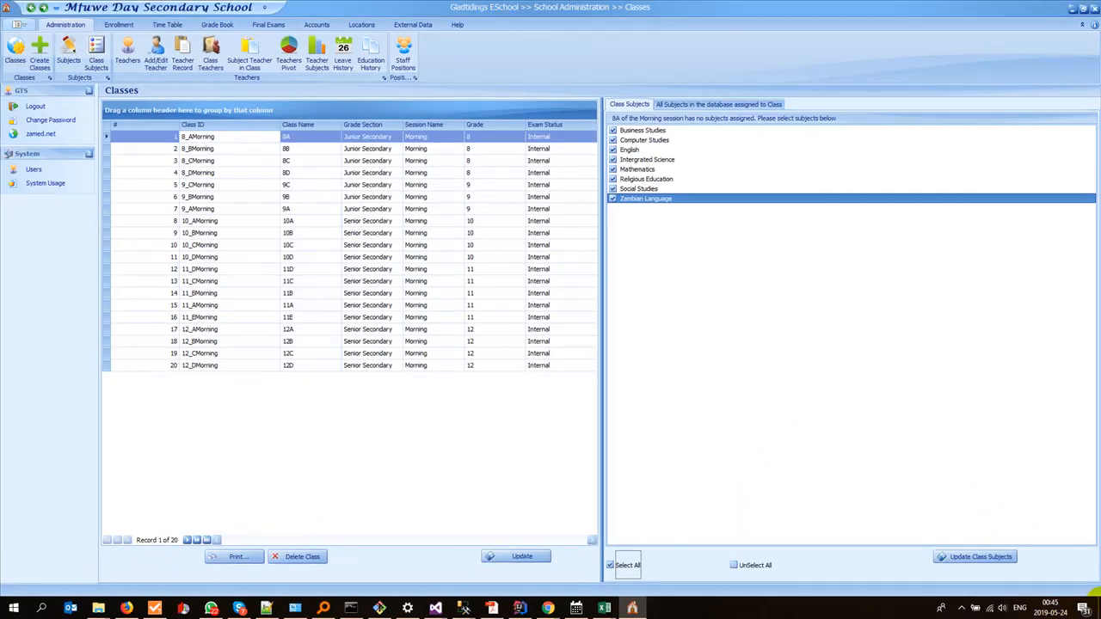
left_click(1005, 556)
left_click(551, 313)
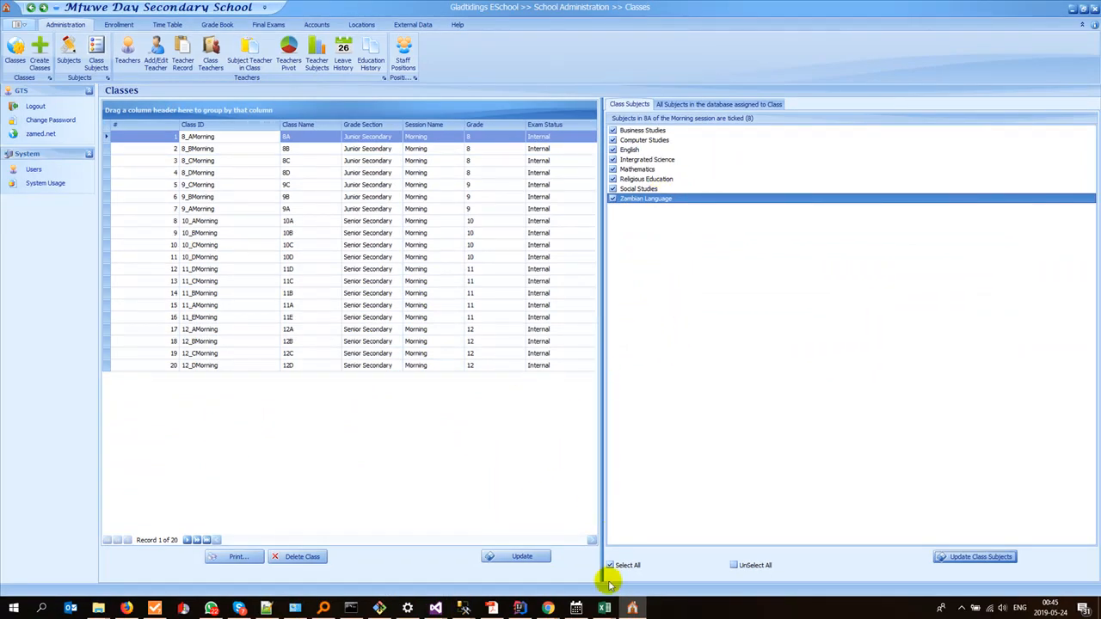
Step: Switch to Excel to examine the column layout of results12D.xlsx, and return to Gladtidings ESchool
left_click(605, 609)
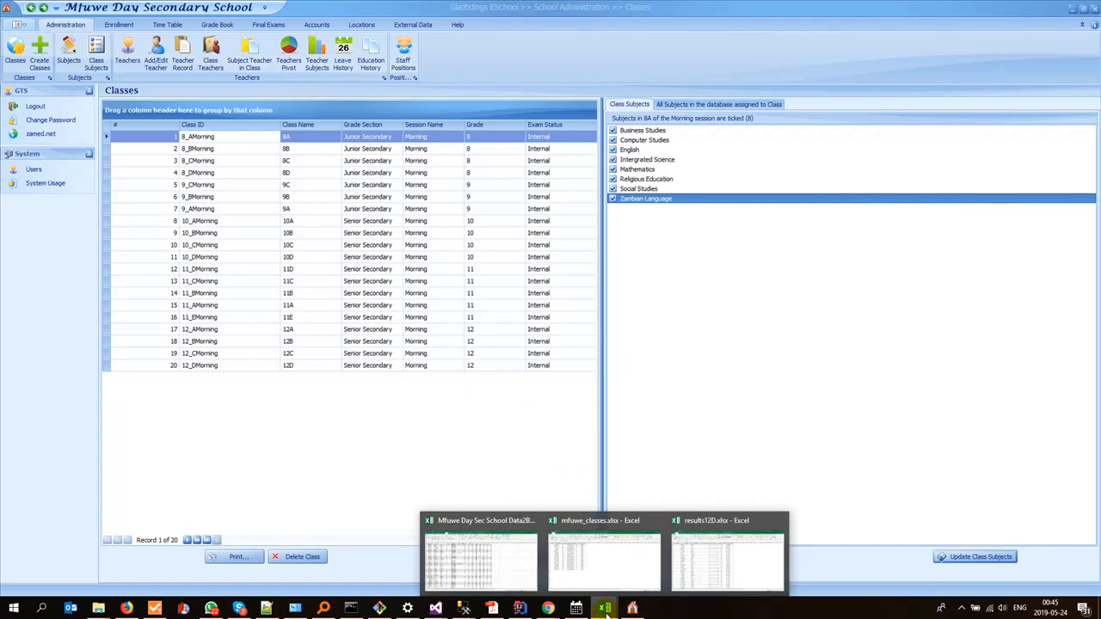
left_click(690, 564)
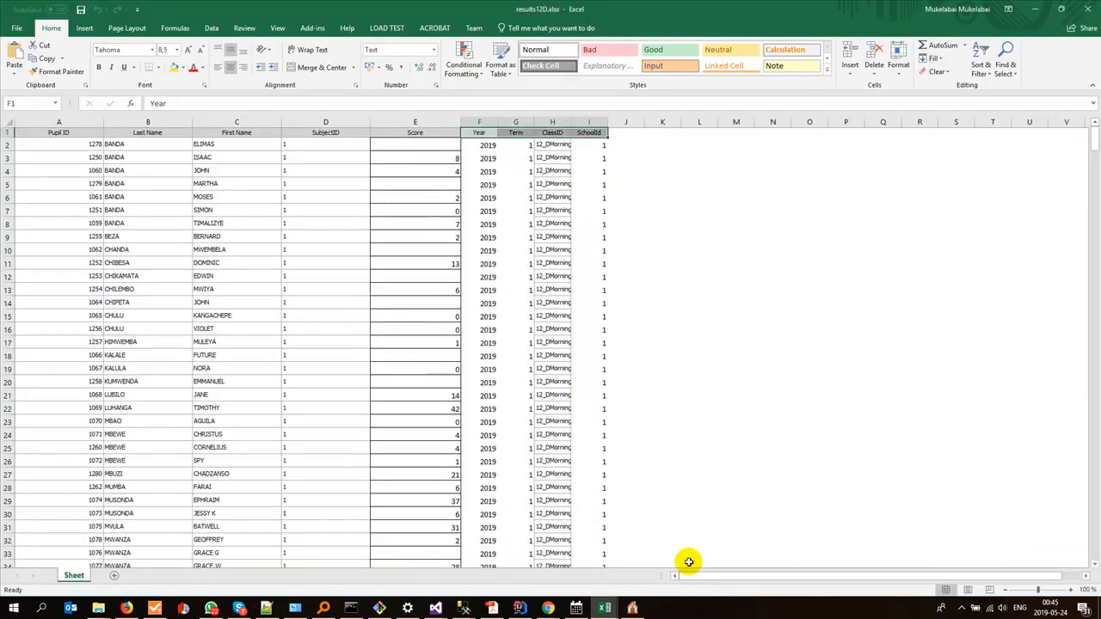
left_click(632, 609)
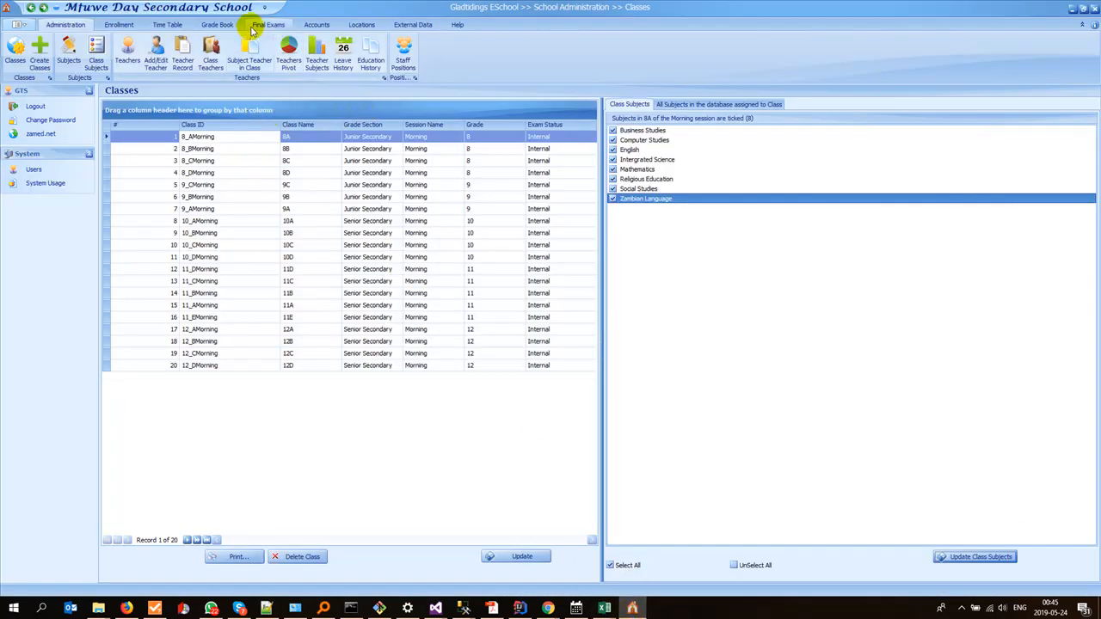
Step: Open the Submit Subject Results page and load the pupil list of class 8A
left_click(218, 24)
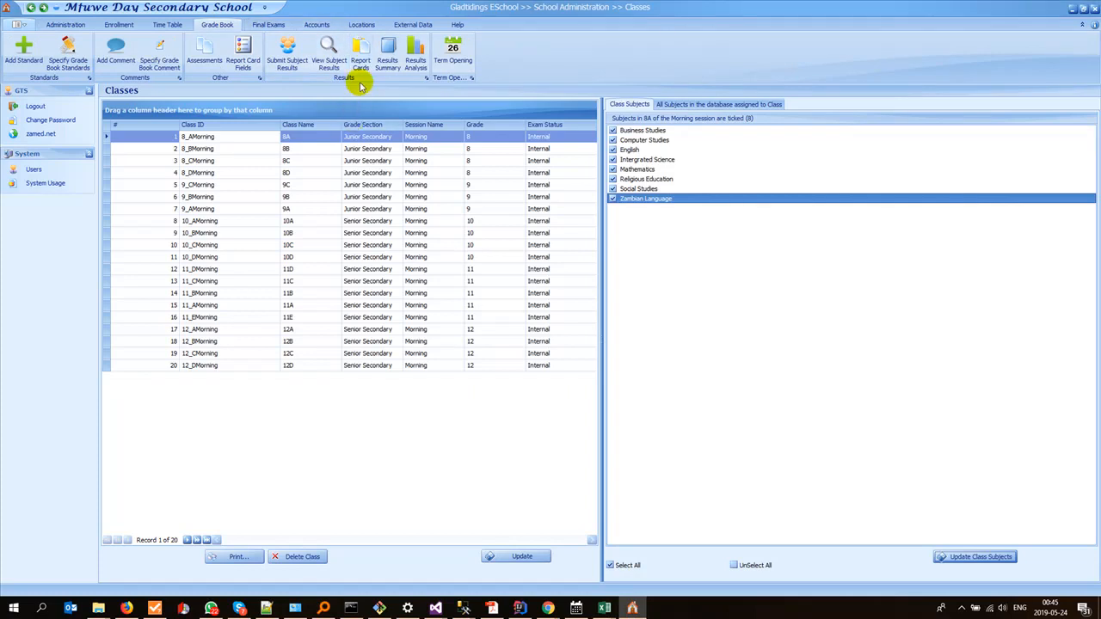
left_click(287, 58)
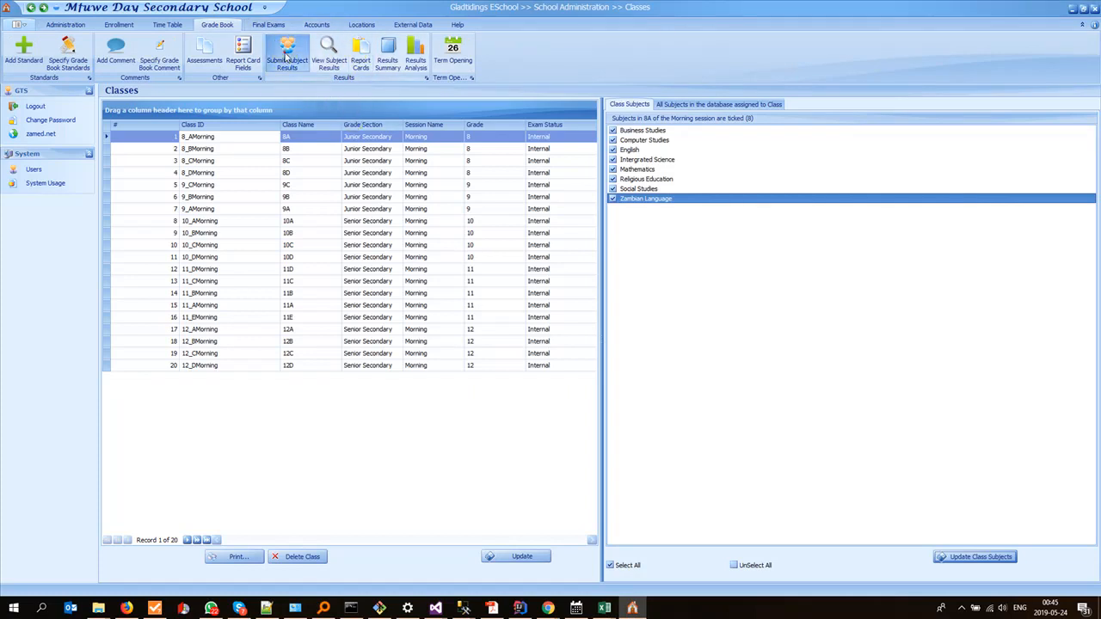
left_click(181, 104)
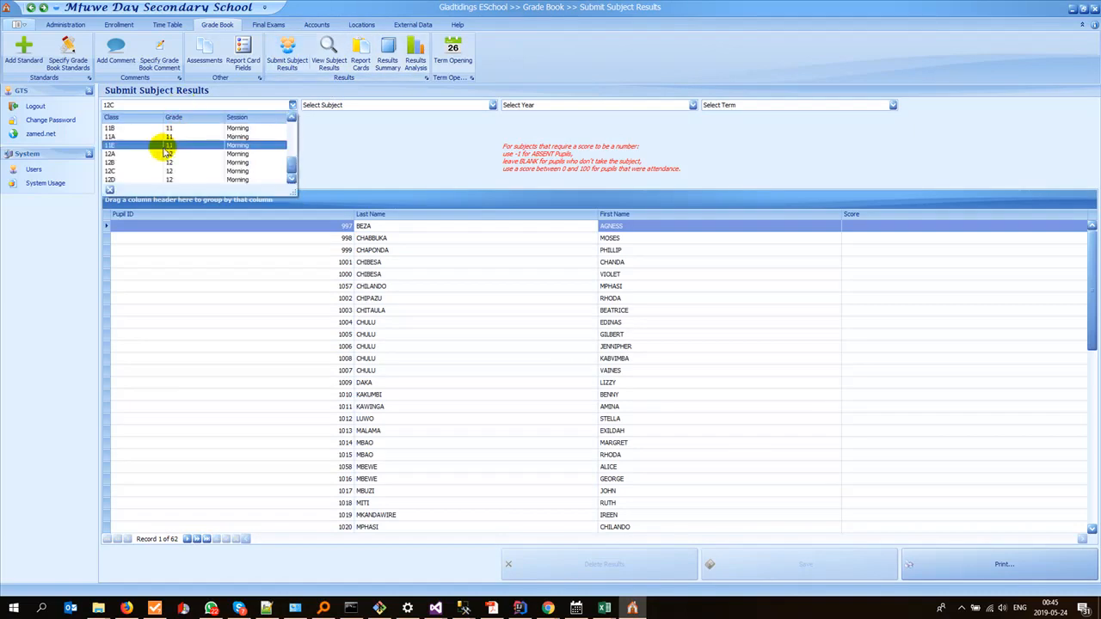
type("8A")
left_click(154, 127)
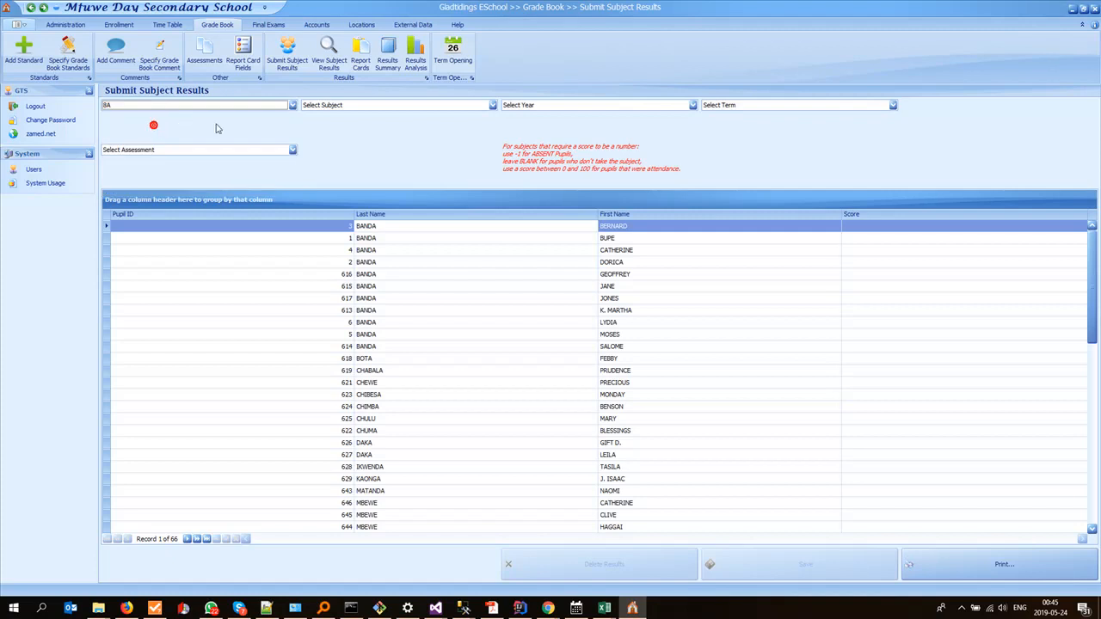
scroll(398, 326, "down", 5)
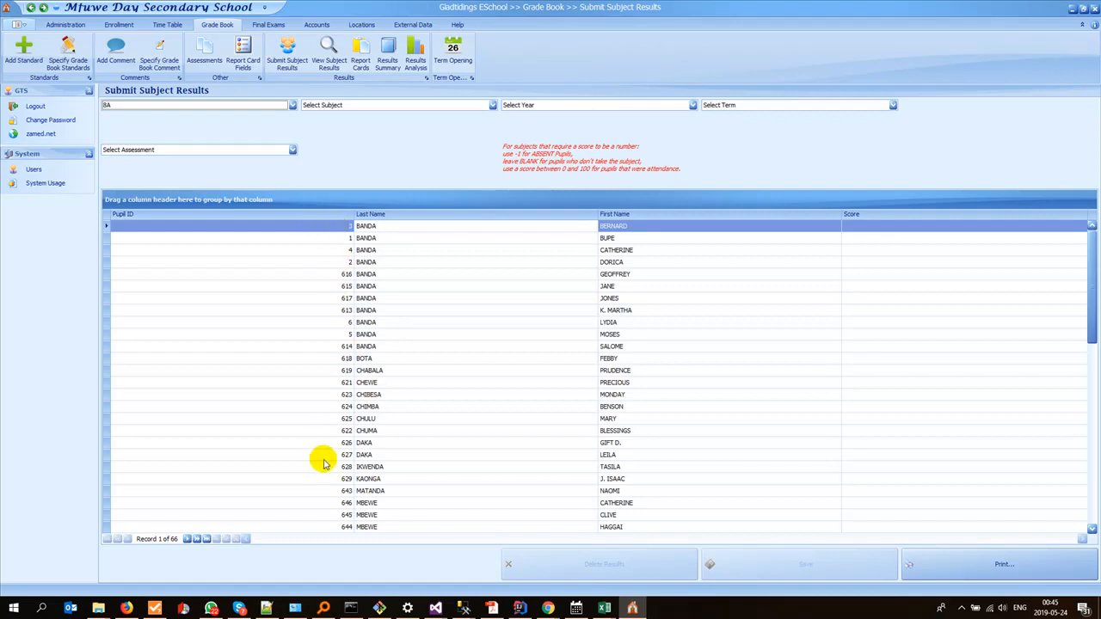
scroll(387, 469, "down", 6)
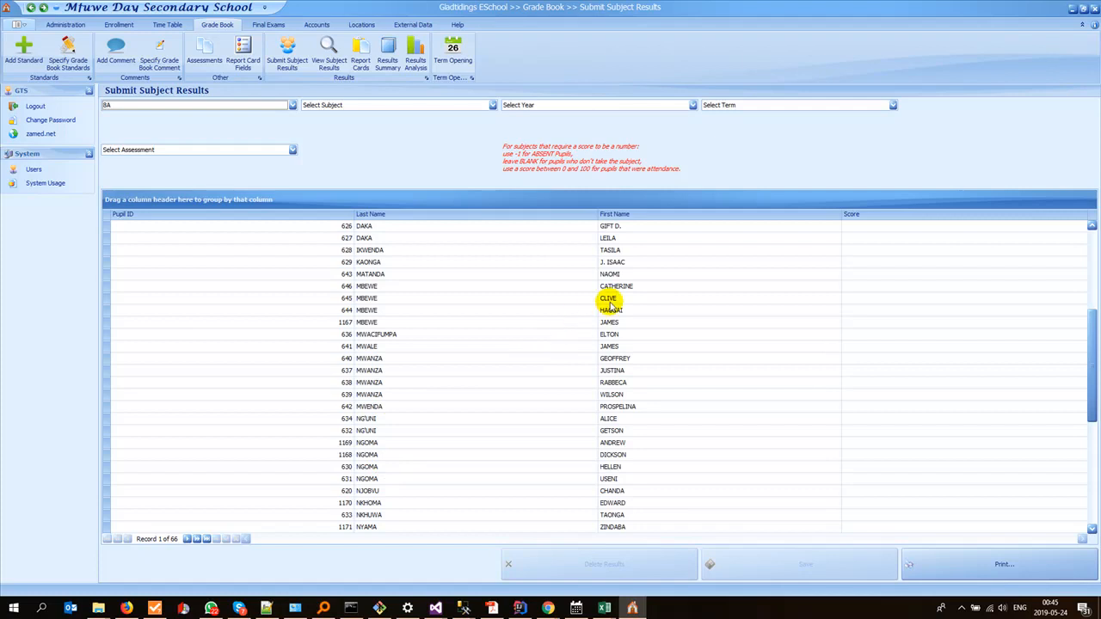
scroll(506, 431, "up", 6)
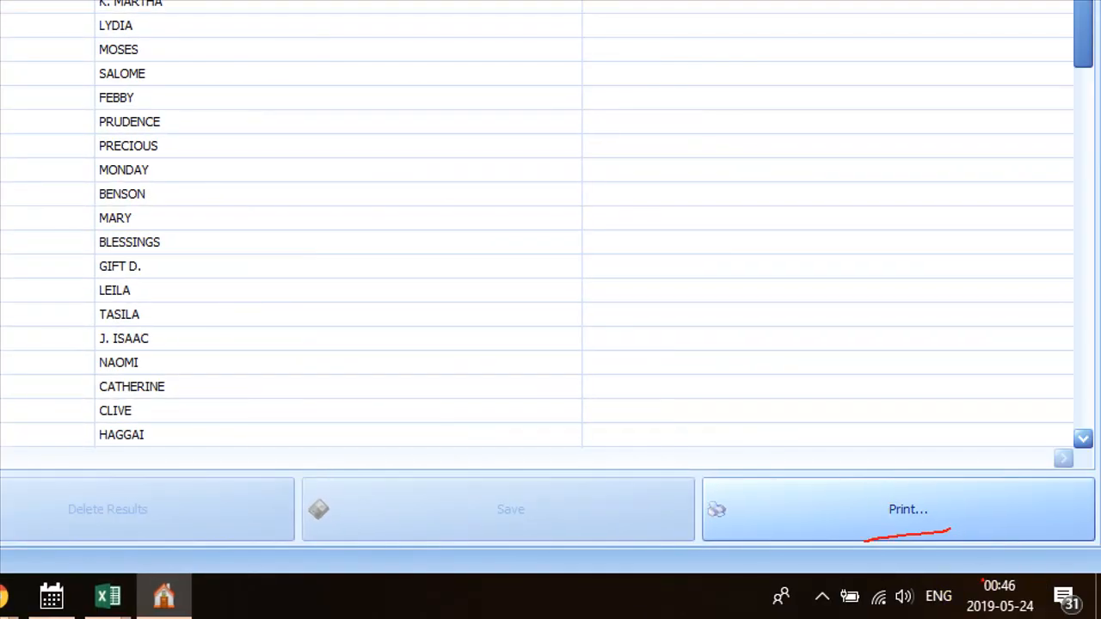
Step: Preview the 8A pupil list for printing and export it as a single XLSX file with the default options
key("Escape")
left_click(903, 519)
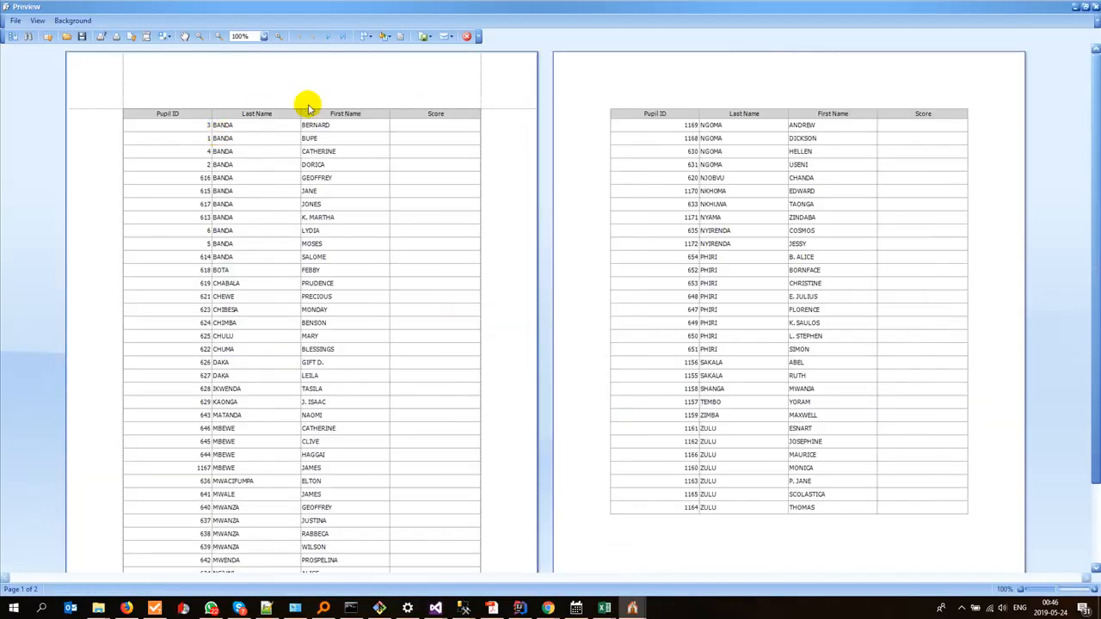
left_click(428, 37)
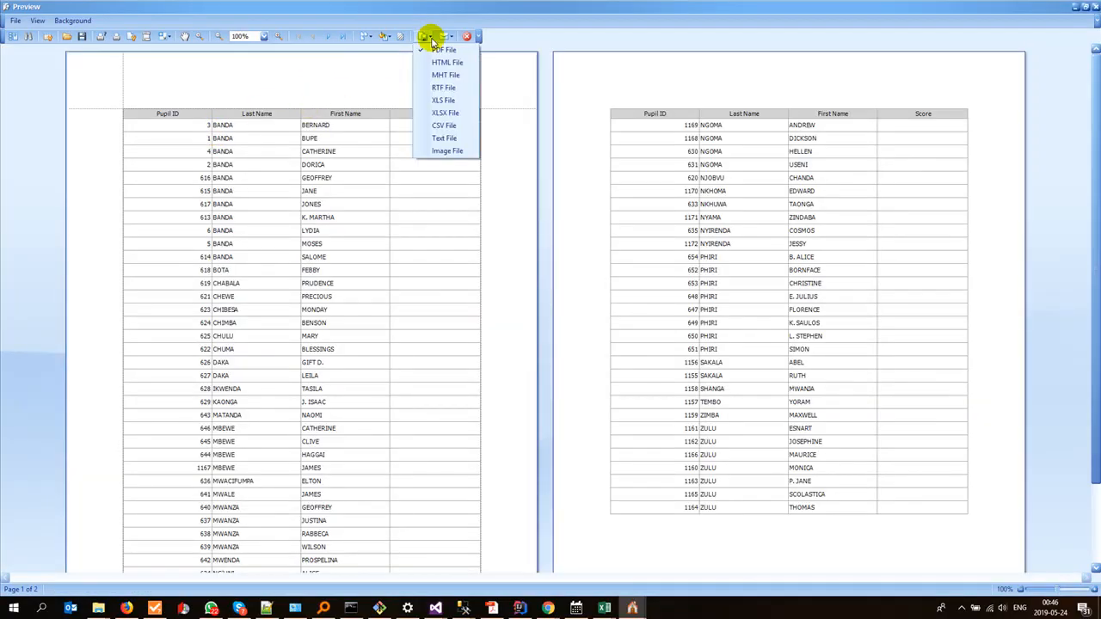
left_click(445, 112)
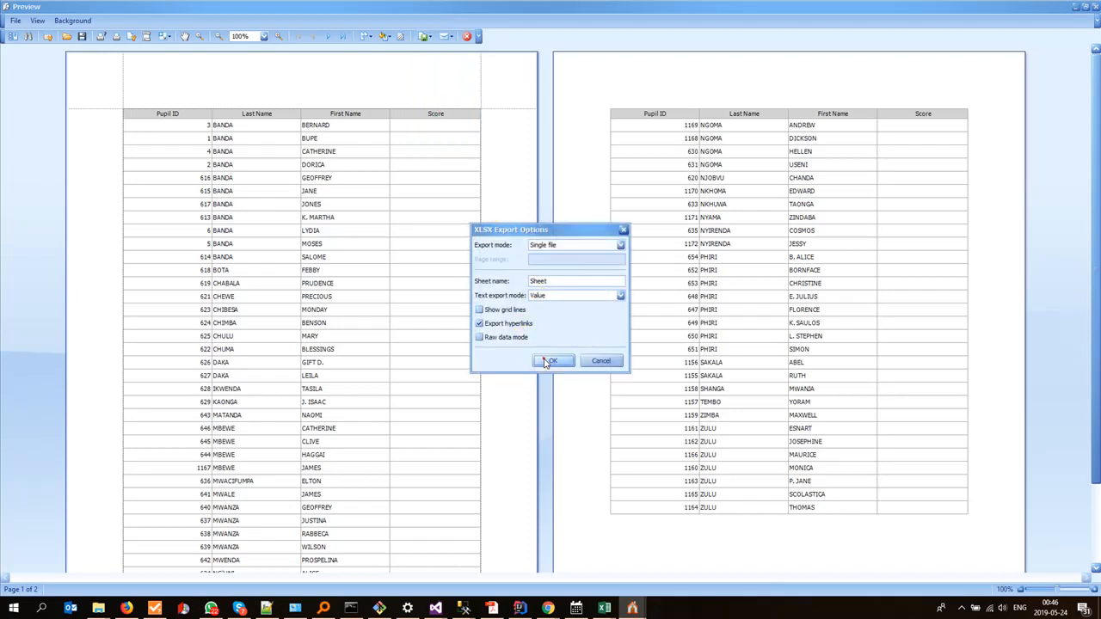
left_click(550, 361)
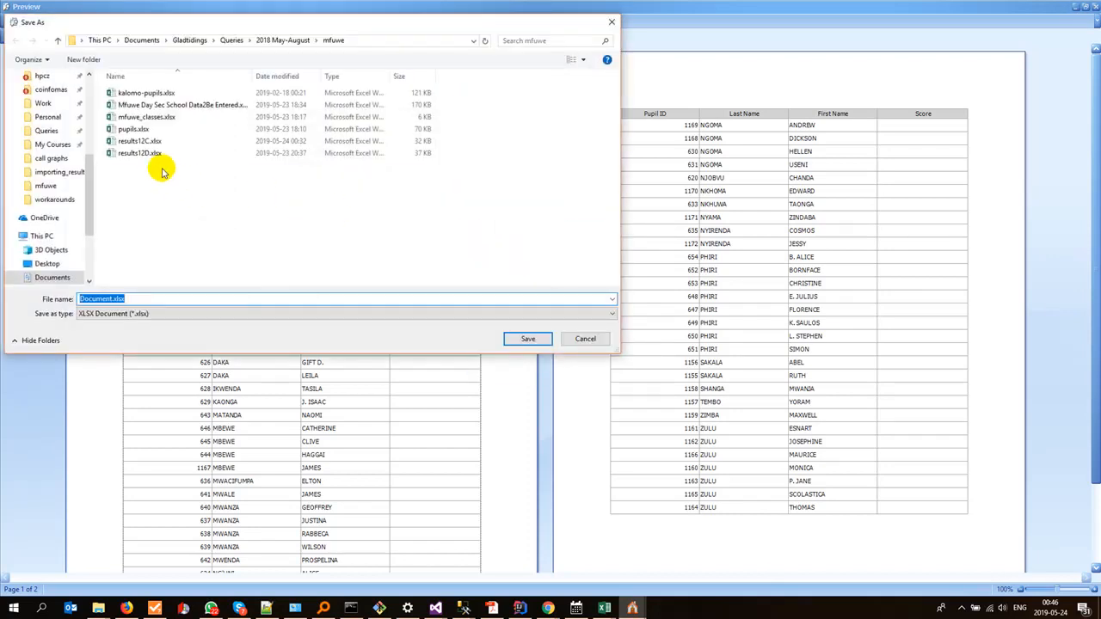
Step: Save the export as results8A.xlsx in the mfuwe folder and open the file in Excel
left_click(153, 153)
double_click(107, 299)
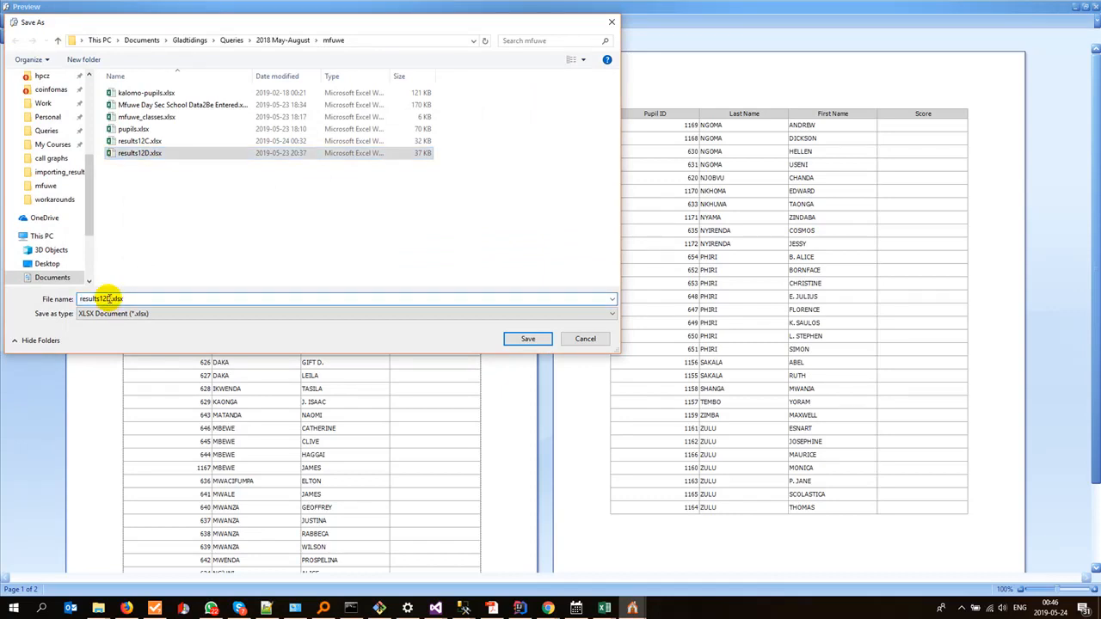
key("BackSpace")
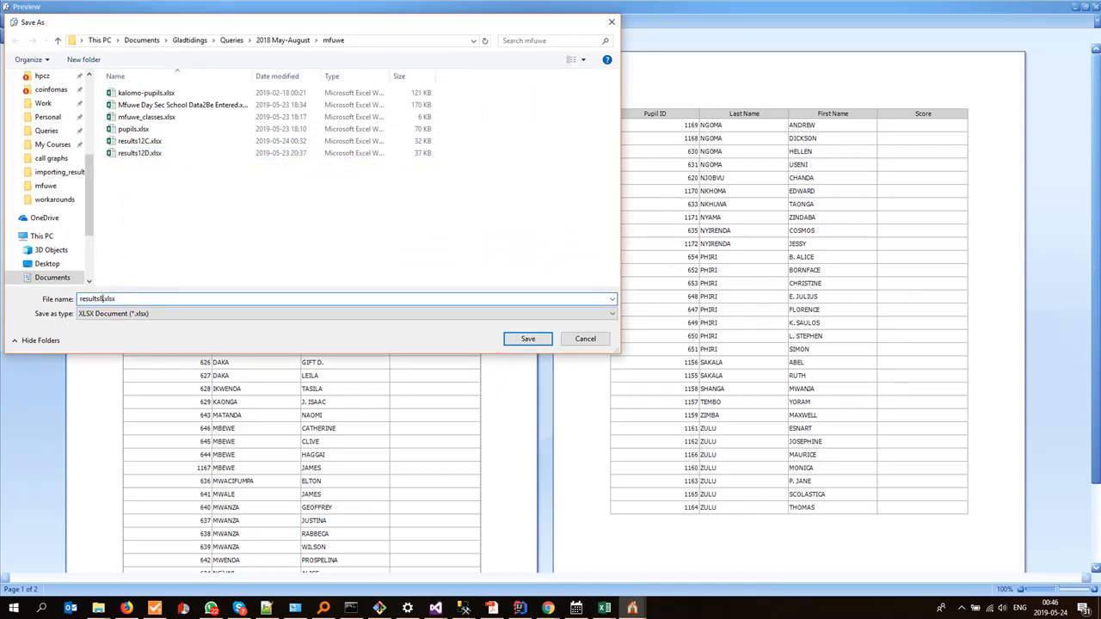
type("8A")
left_click(518, 340)
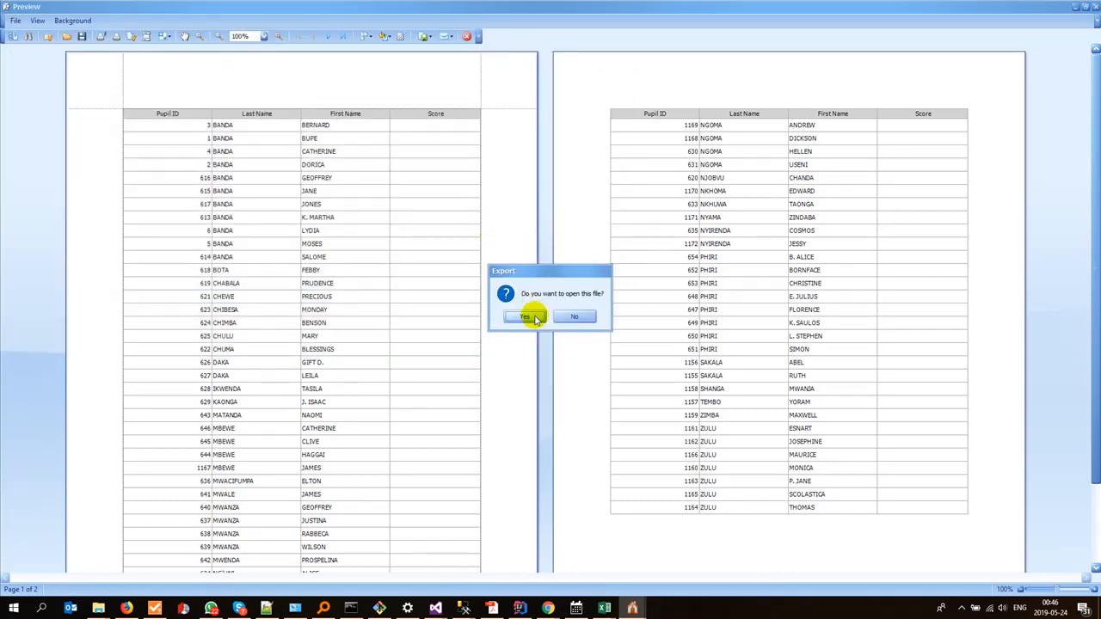
left_click(531, 314)
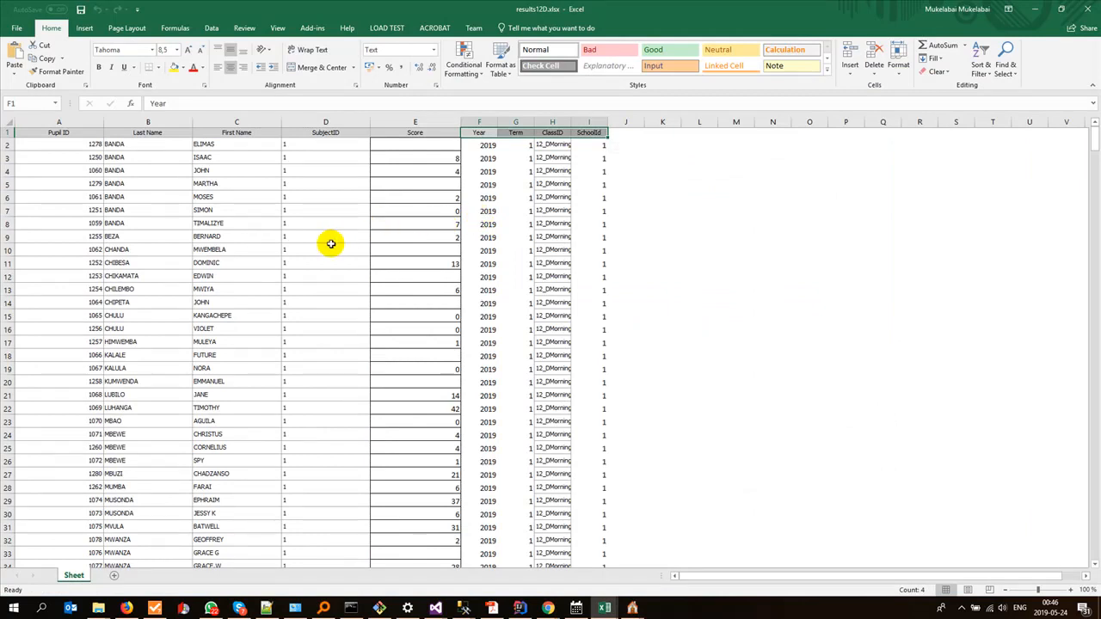
key("alt+Tab")
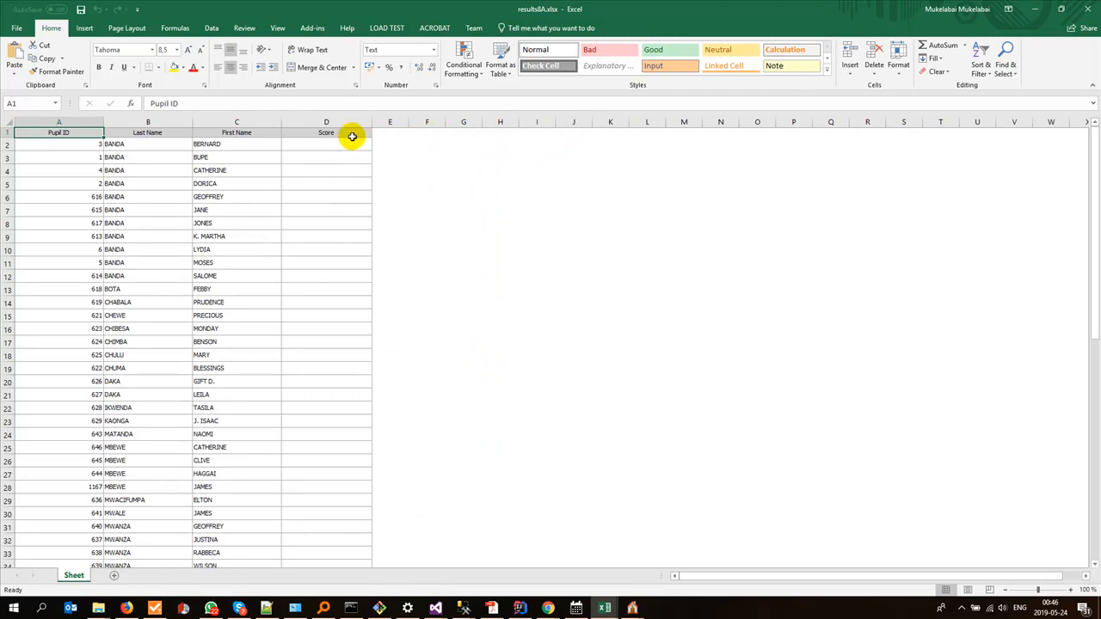
Step: Insert a new column before Score in results8A.xlsx and give it the header SubjectID
left_click(329, 121)
right_click(330, 120)
left_click(370, 200)
left_click(309, 133)
type("SubjectID")
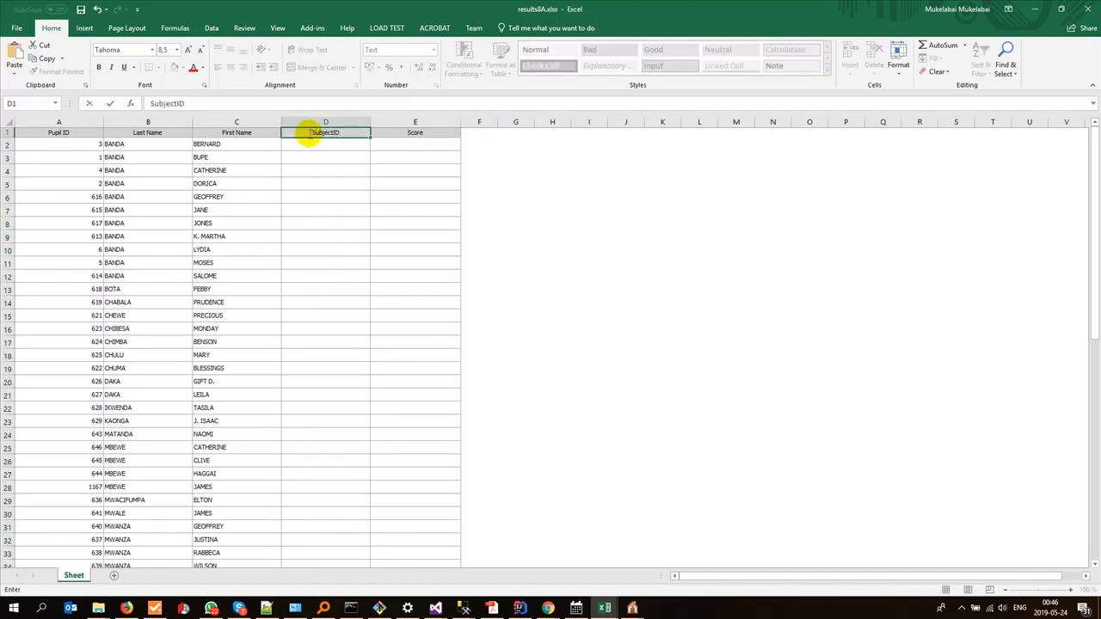
Step: Copy the Year, Term, ClassID and SchoolId headers from results12D.xlsx into results8A.xlsx, starting at cell F1
left_click(469, 134)
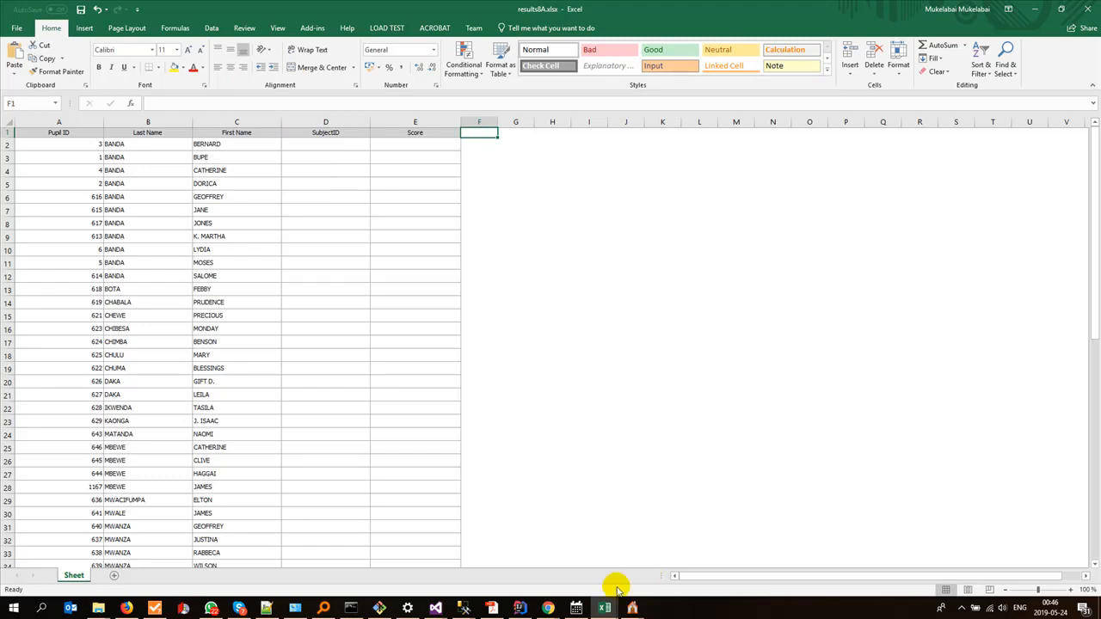
mouse_move(605, 608)
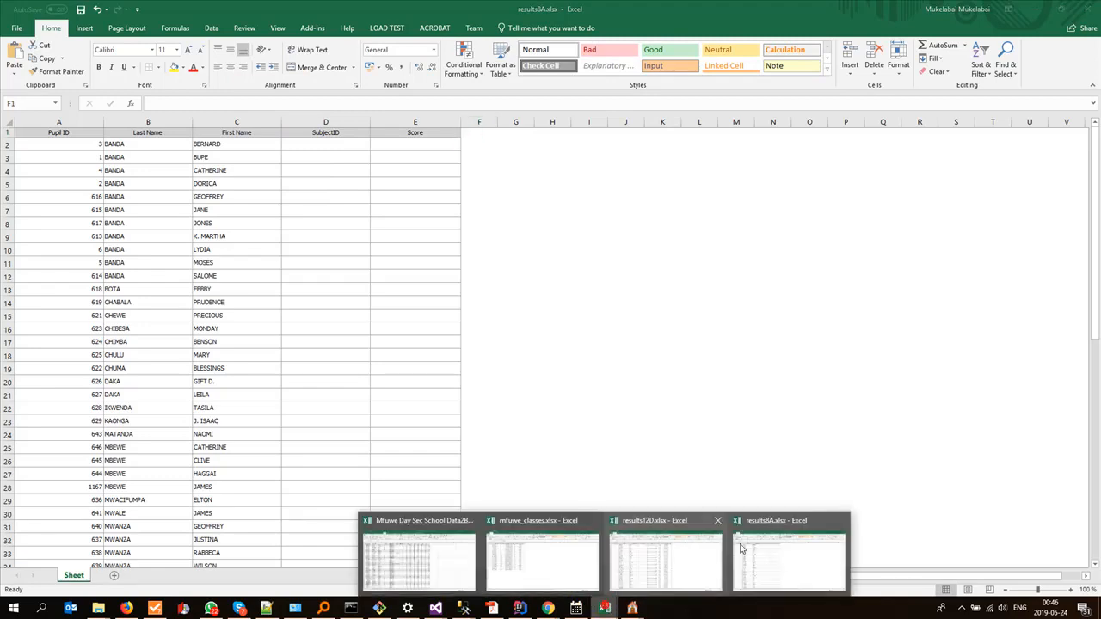
left_click(651, 557)
key("ctrl+c")
key("alt+Tab")
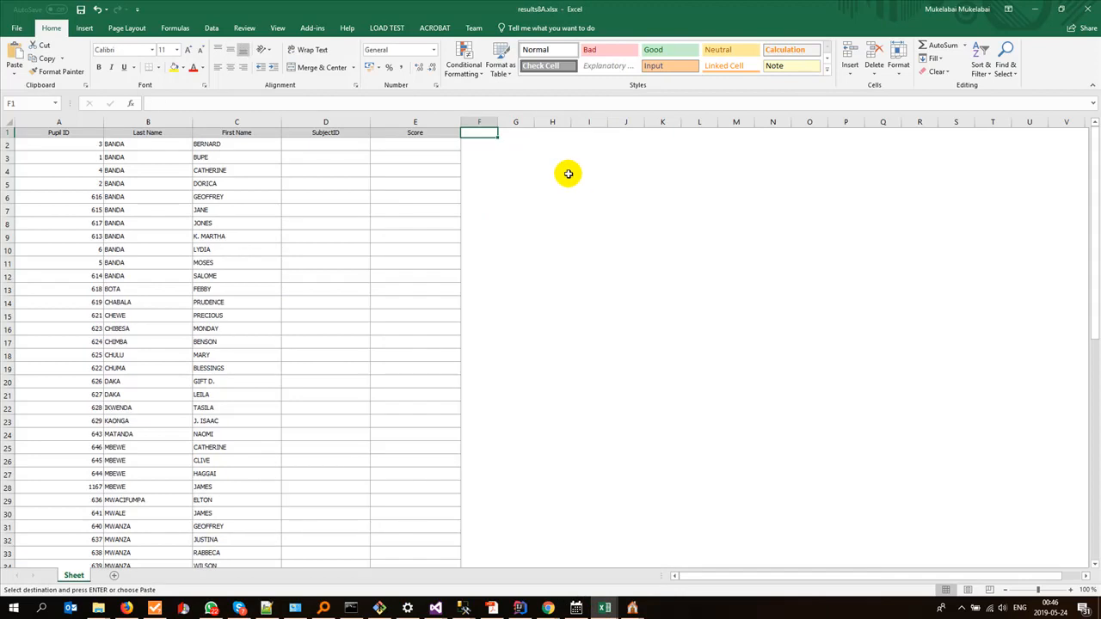
key("ctrl+v")
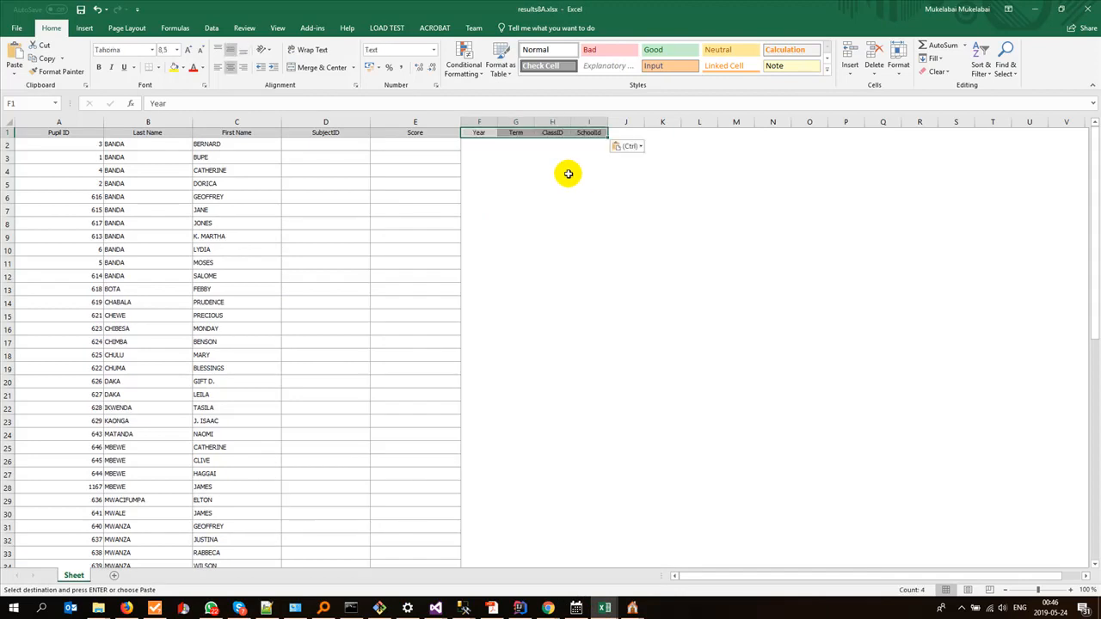
Step: Copy the first row of Year, Term, ClassID and SchoolId values from results12D.xlsx into results8A.xlsx at cell F2
left_click(487, 144)
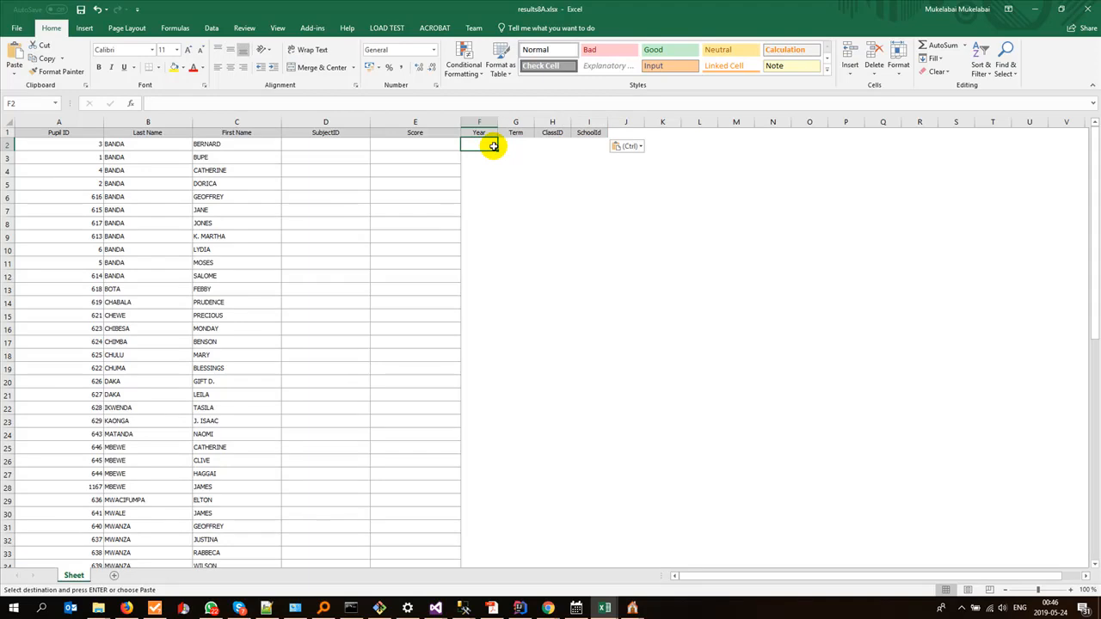
key("alt+Tab")
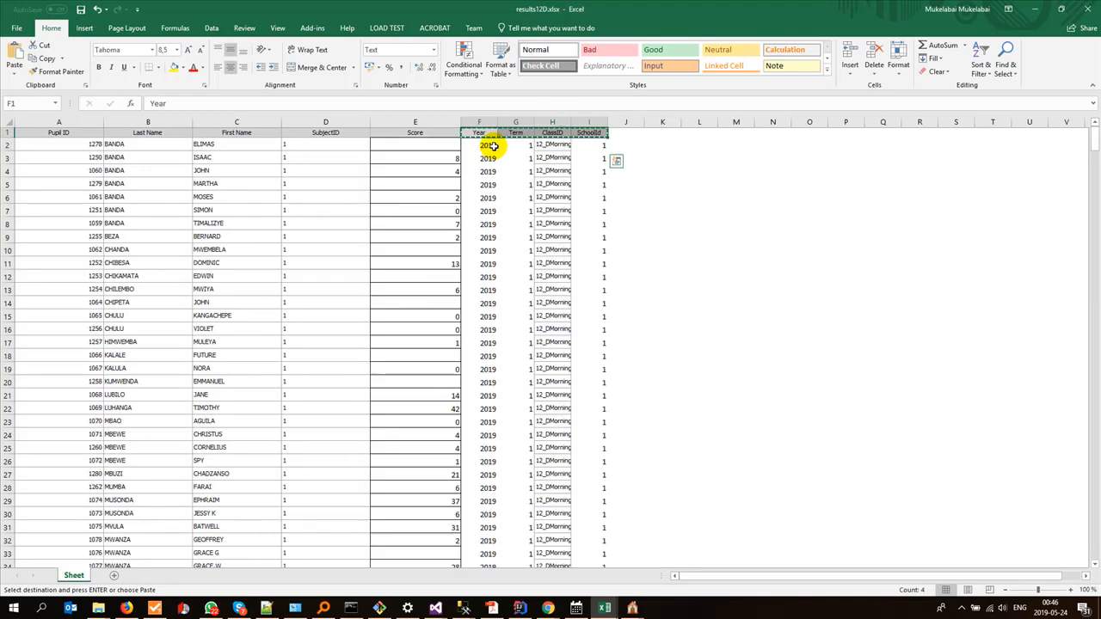
left_click_drag(492, 146, 583, 148)
key("ctrl+c")
key("alt+Tab")
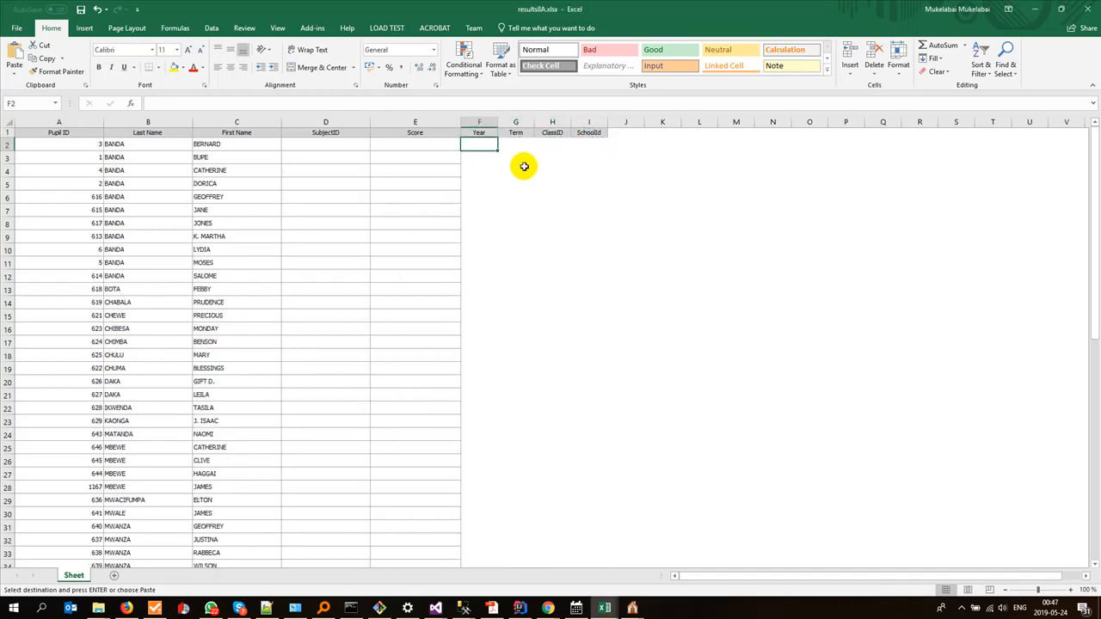
key("ctrl+v")
Step: Replace the ClassID in cell H2 of results8A.xlsx with 8_AMorning, copied from mfuwe_classes.xlsx
left_click(557, 145)
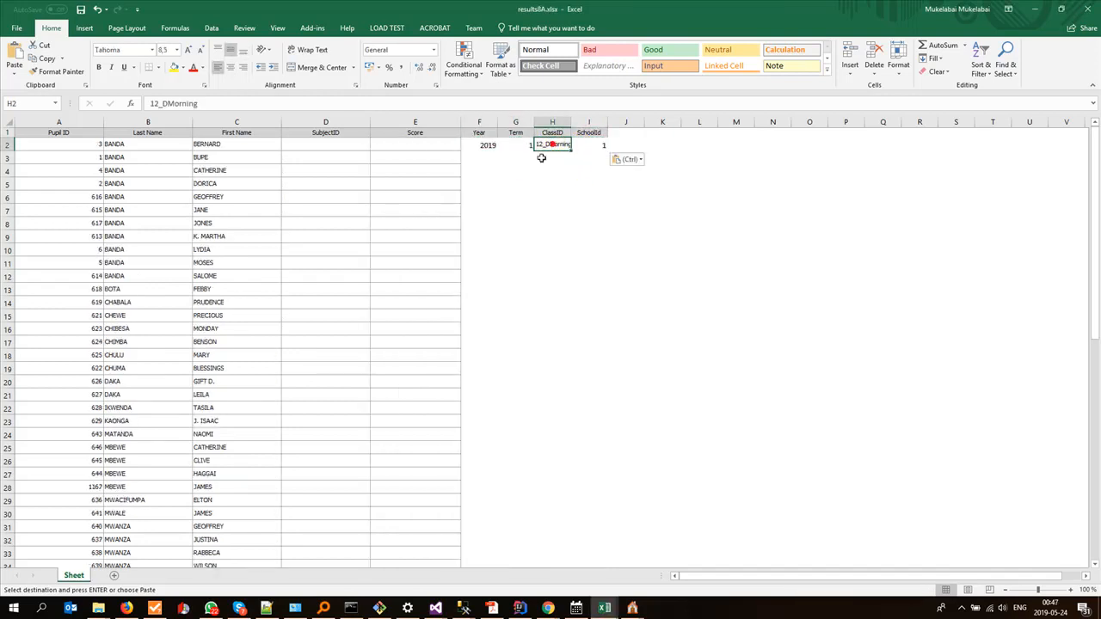
mouse_move(621, 611)
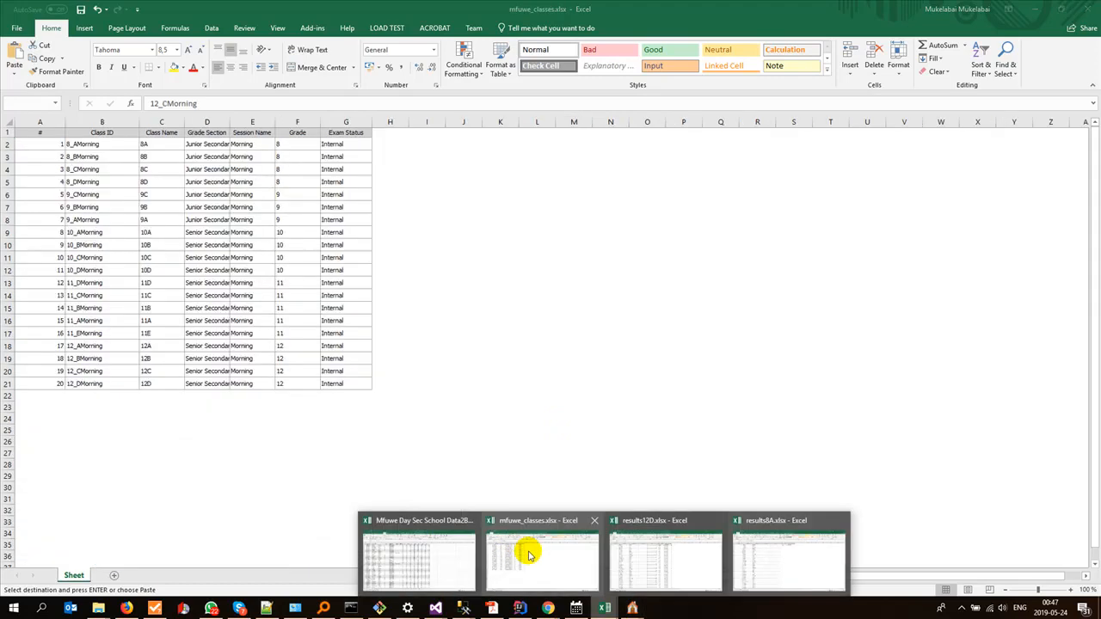
left_click(533, 551)
left_click(92, 144)
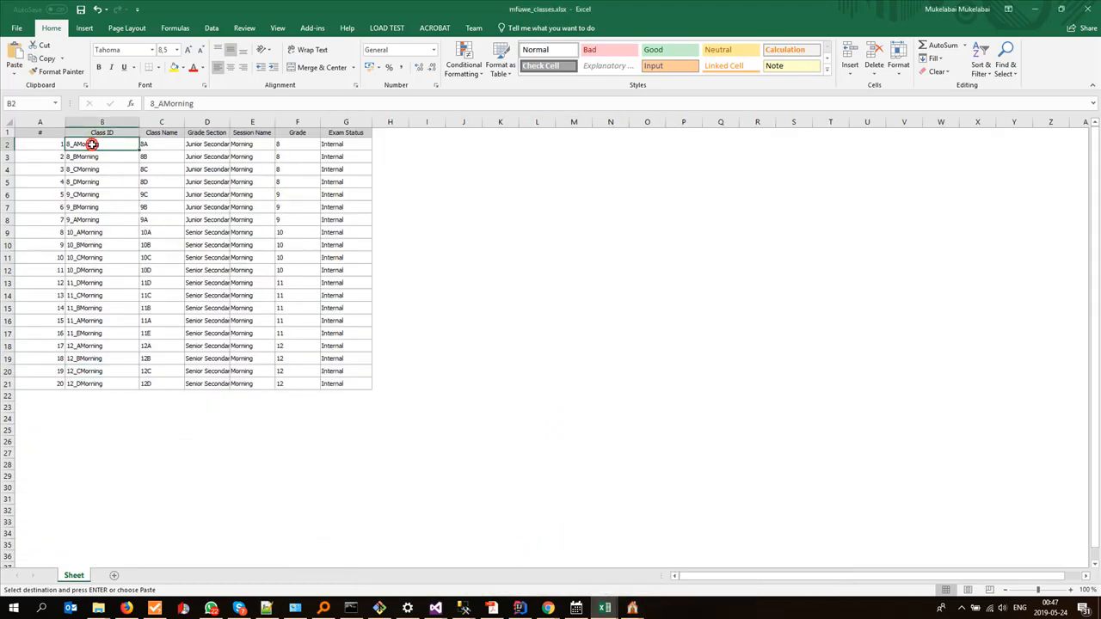
key("alt+Tab")
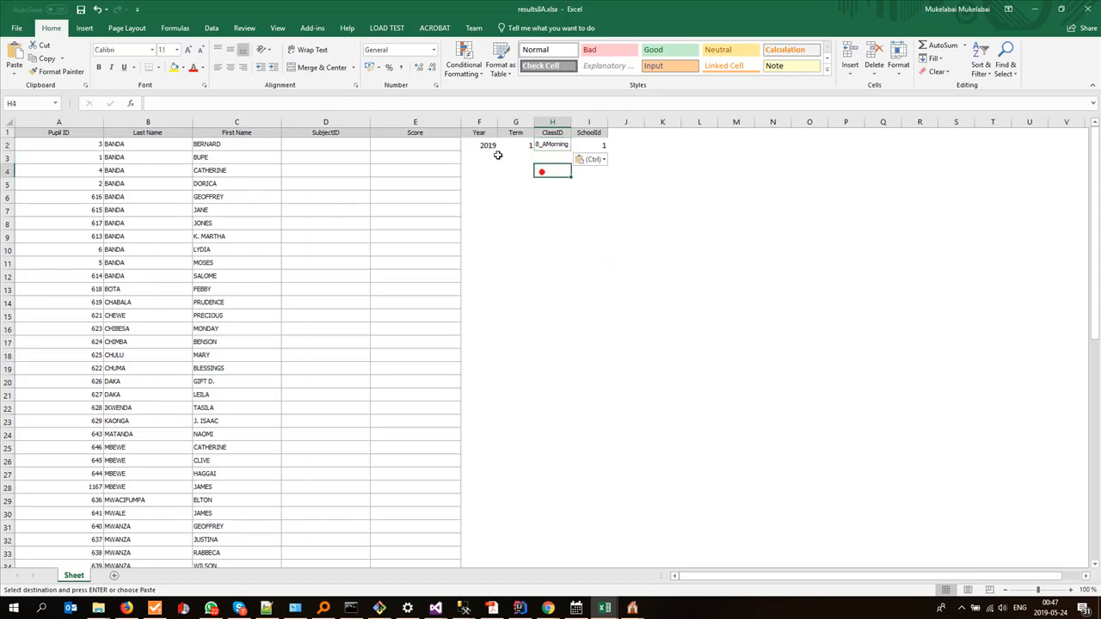
Step: Fill the F2:I2 values down to row 67 as copied cells, so every pupil row has the same values
mouse_move(486, 146)
left_mouse_down()
mouse_move(607, 153)
mouse_move(629, 615)
mouse_move(606, 537)
left_mouse_up()
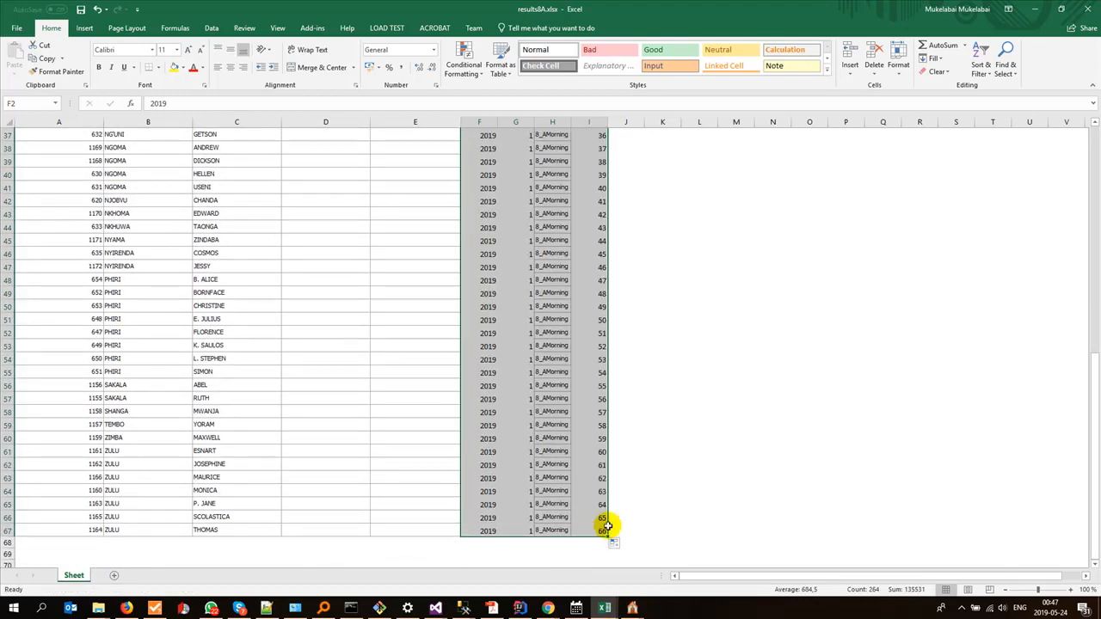
left_click(616, 545)
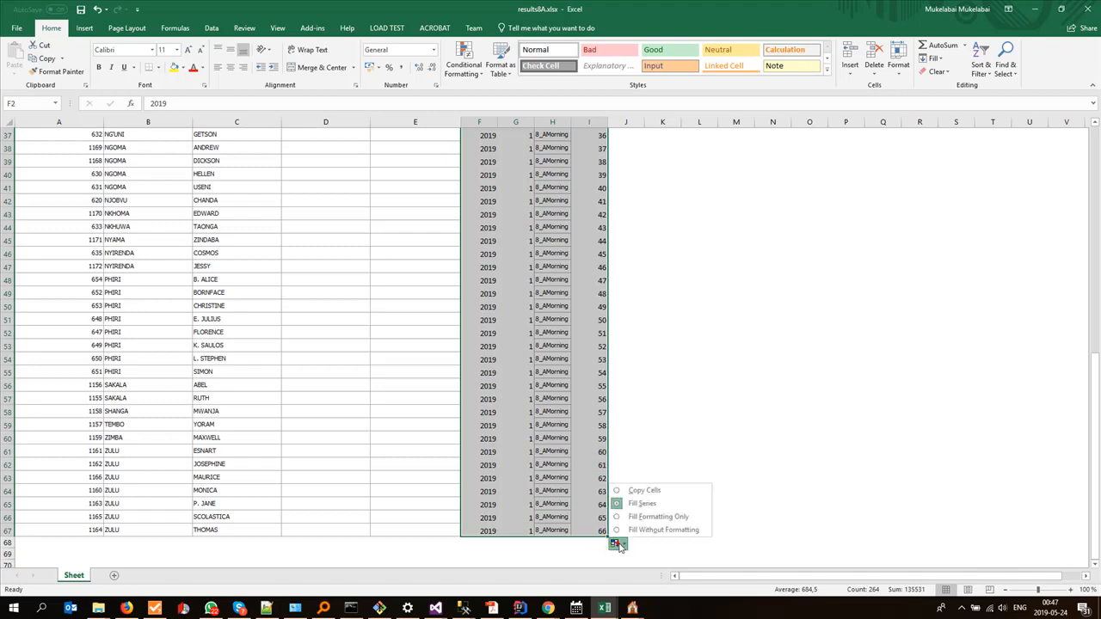
left_click(637, 491)
scroll(601, 478, "down", 13)
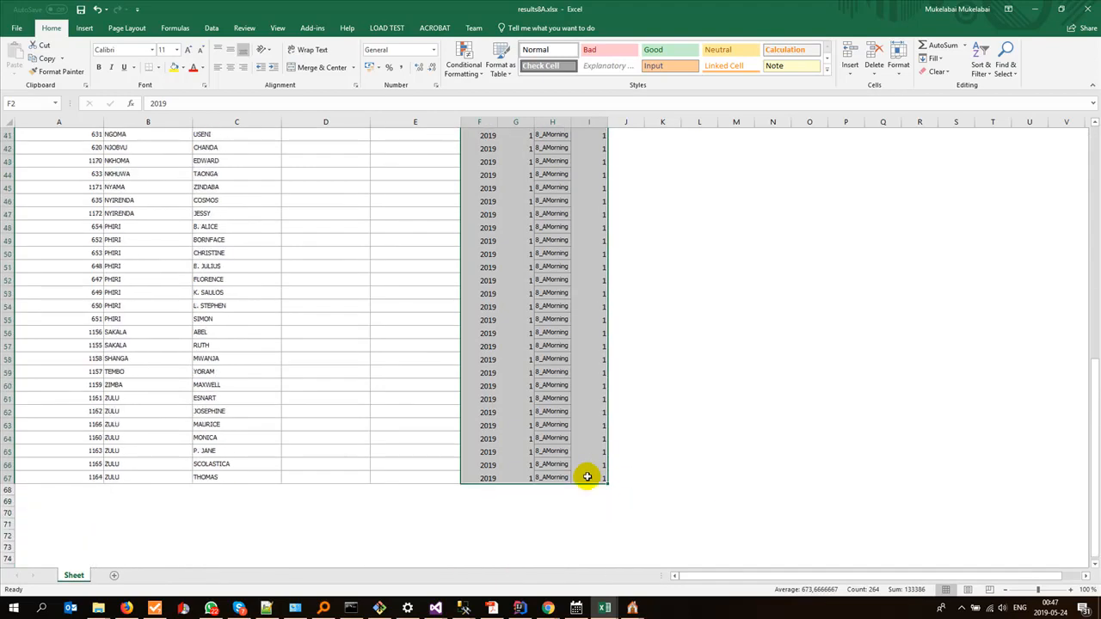
scroll(409, 422, "up", 13)
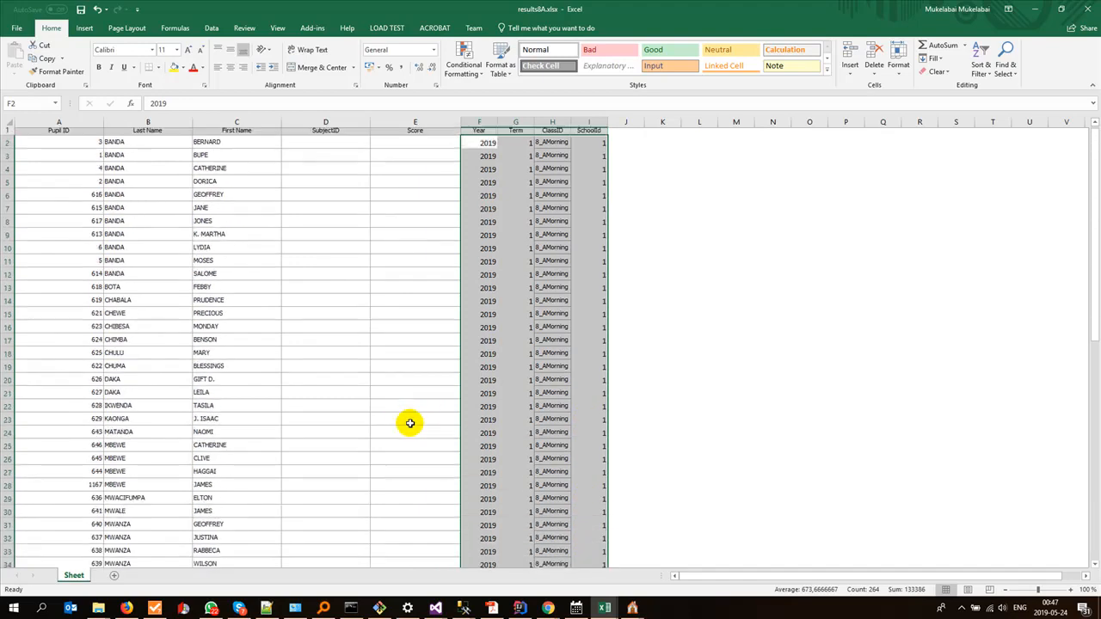
Step: Copy pupil rows 2 to 67 in results8A.xlsx and paste them starting at row 69, leaving row 68 empty
left_click(359, 341)
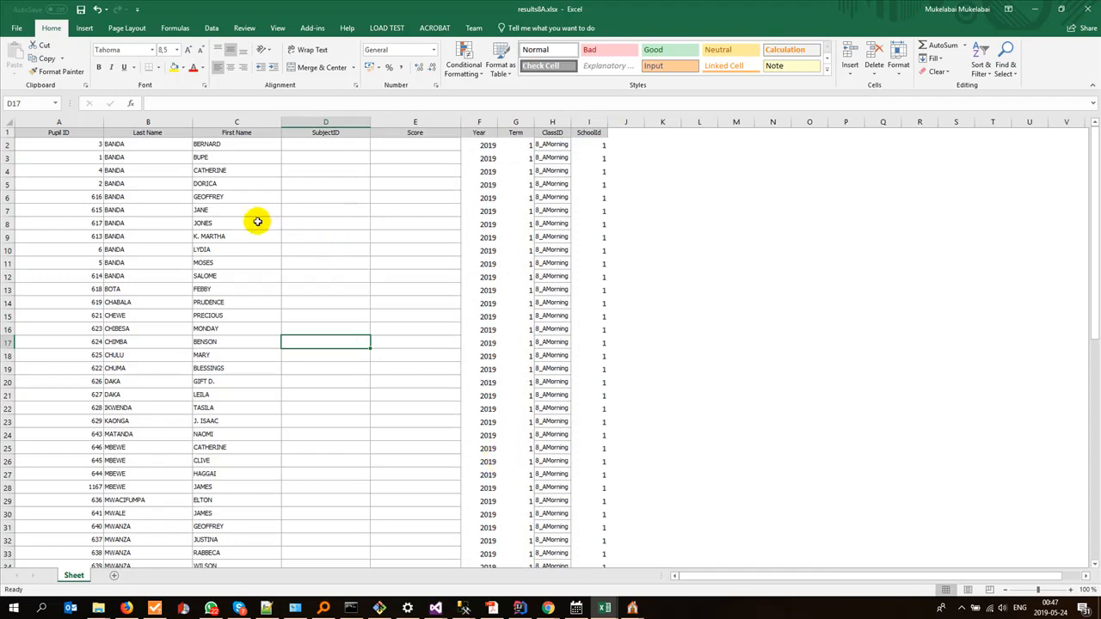
left_click(6, 143)
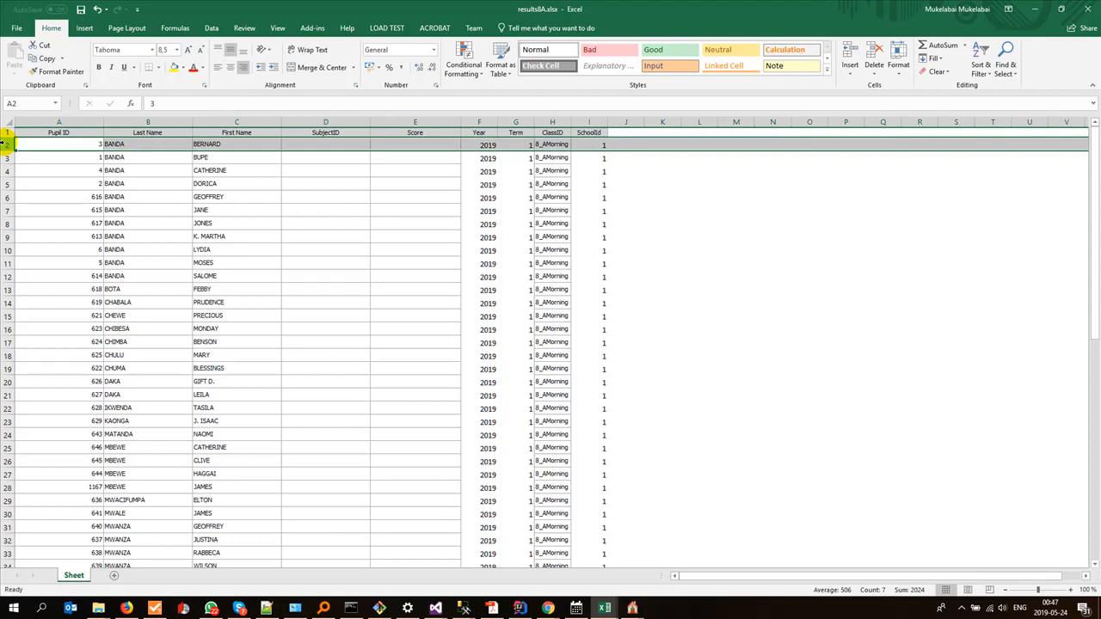
key("ctrl+shift+Down")
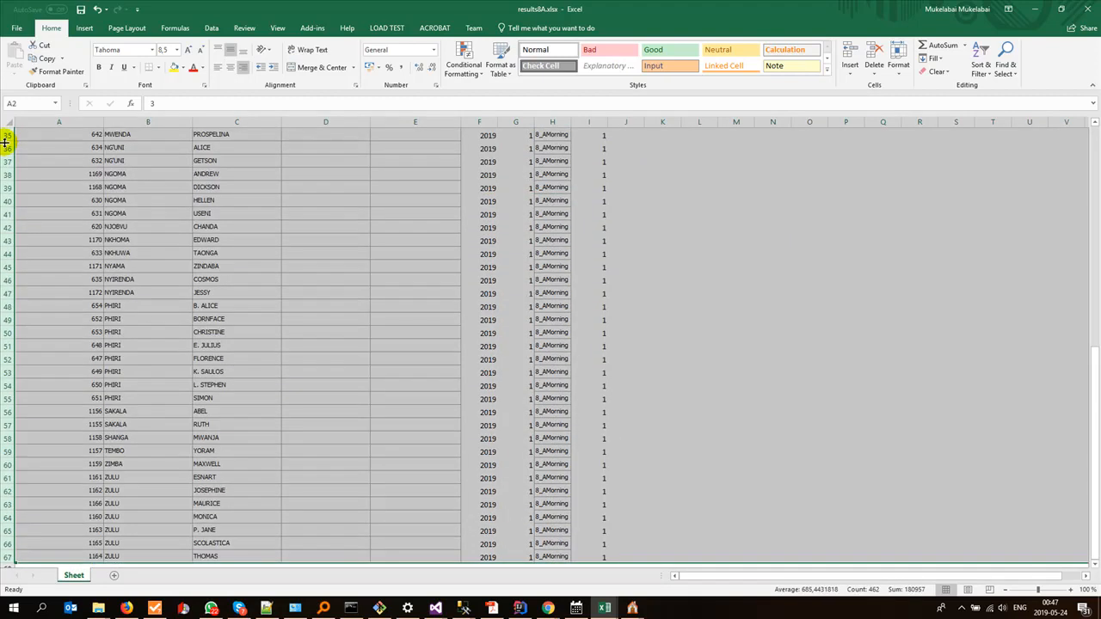
scroll(150, 207, "down", 5)
key("ctrl+c")
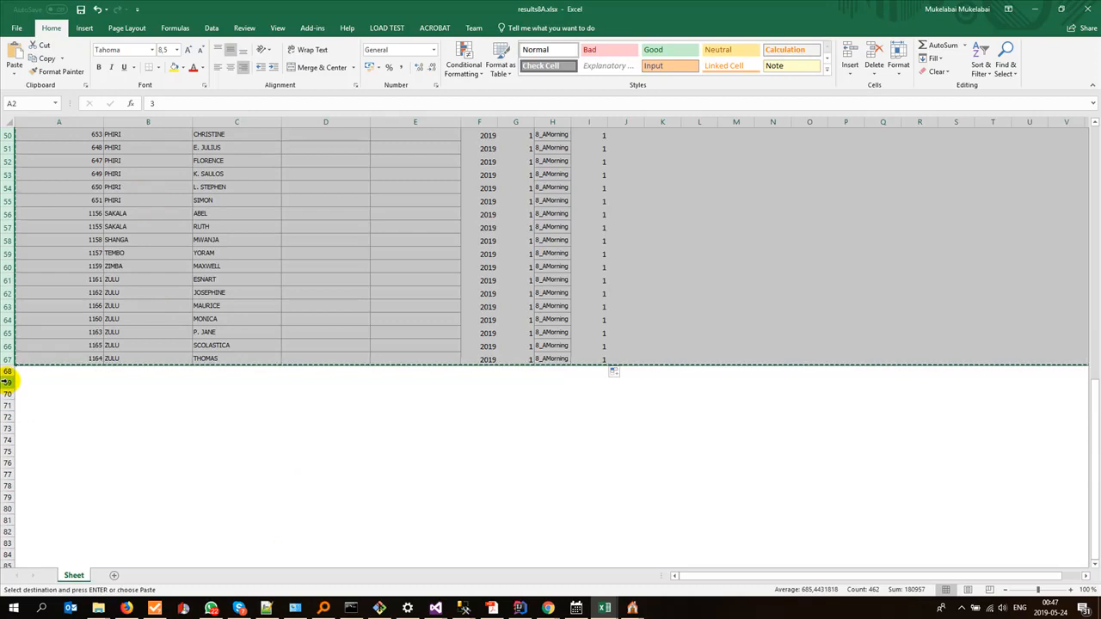
left_click(7, 383)
key("ctrl+v")
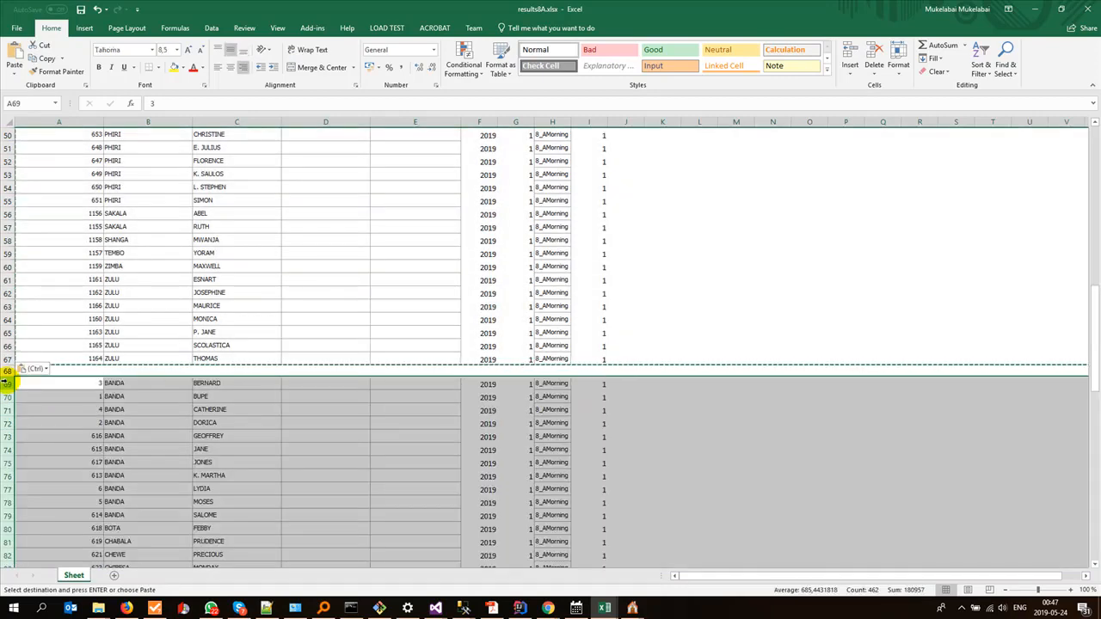
Step: Paste the copied pupil rows again starting at rows 136 and 203, with one empty row before each block
scroll(7, 380, "down", 20)
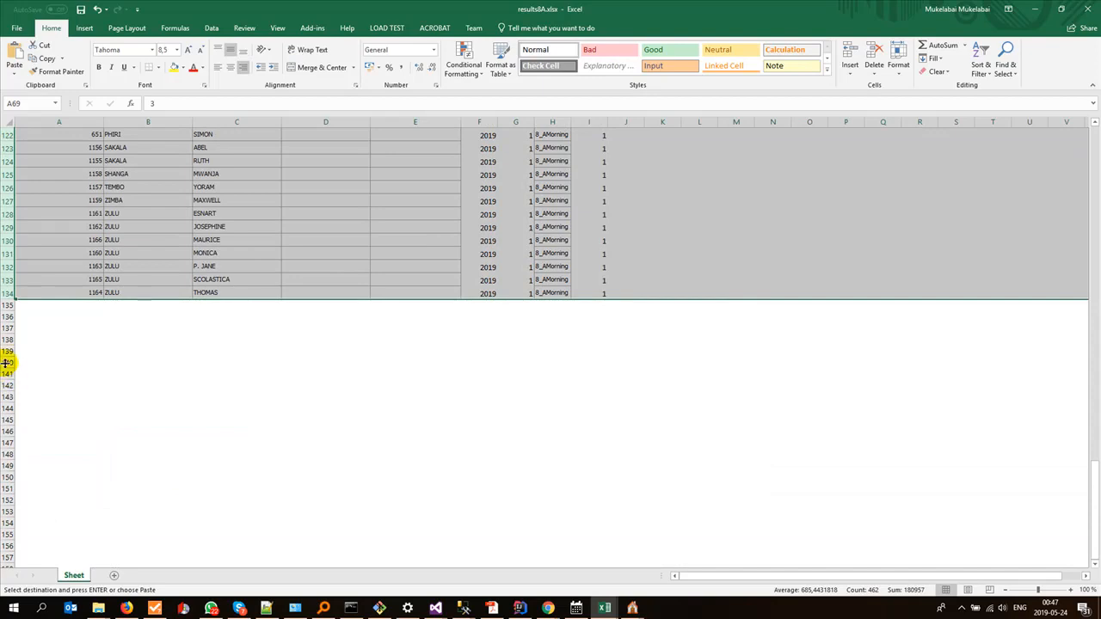
left_click(7, 317)
key("ctrl+v")
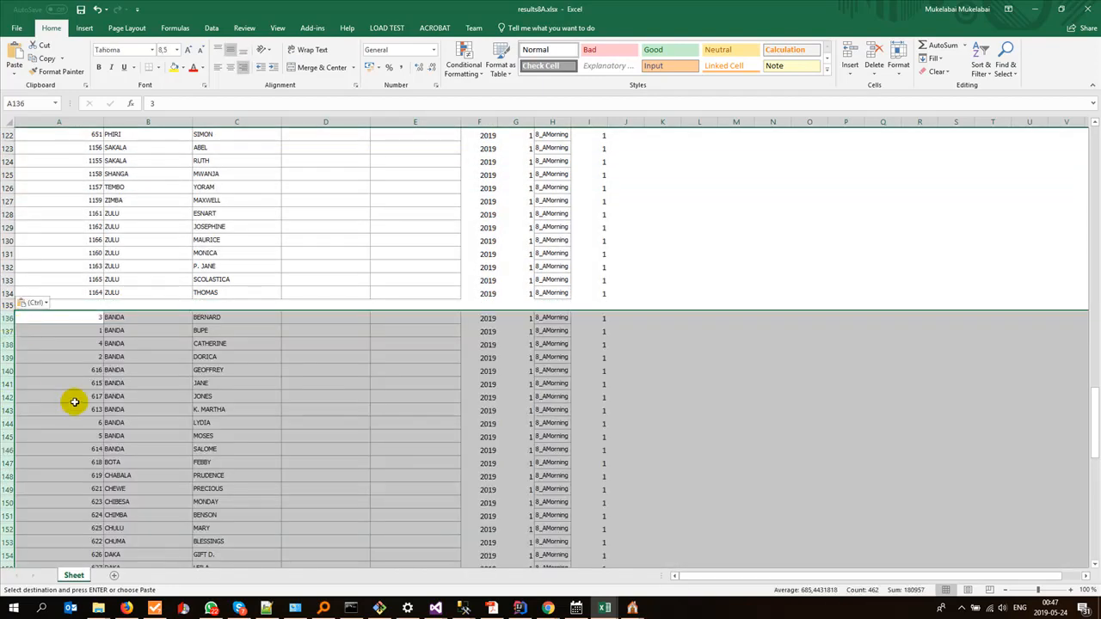
scroll(81, 413, "down", 20)
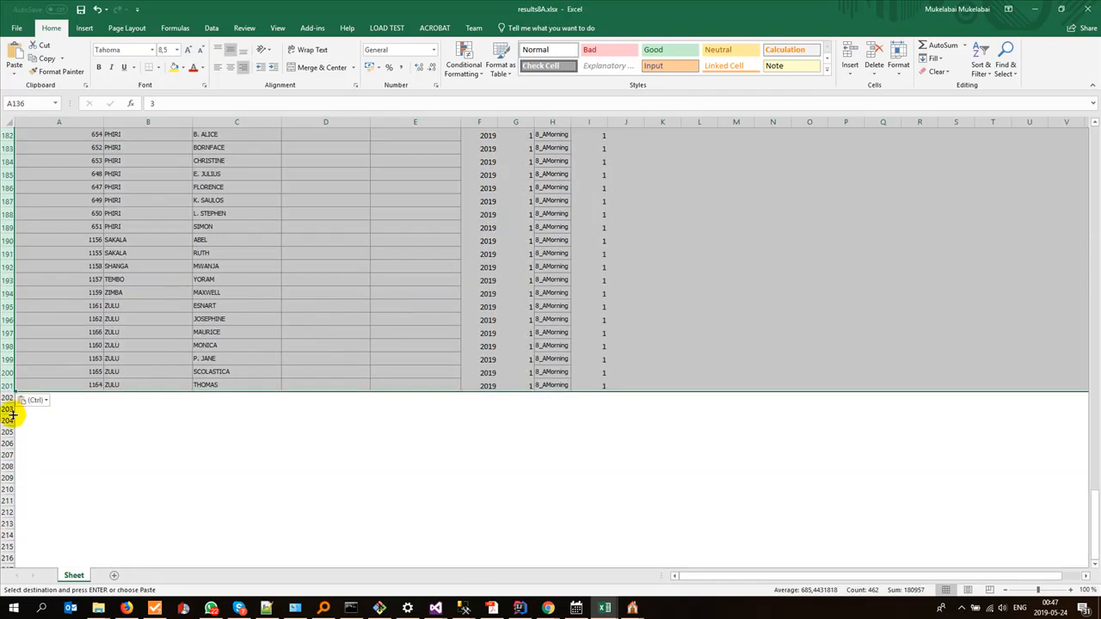
left_click(7, 410)
key("ctrl+v")
Step: Paste two more blocks of the copied pupil rows starting at rows 270 and 337, each after an empty row
scroll(7, 411, "down", 7)
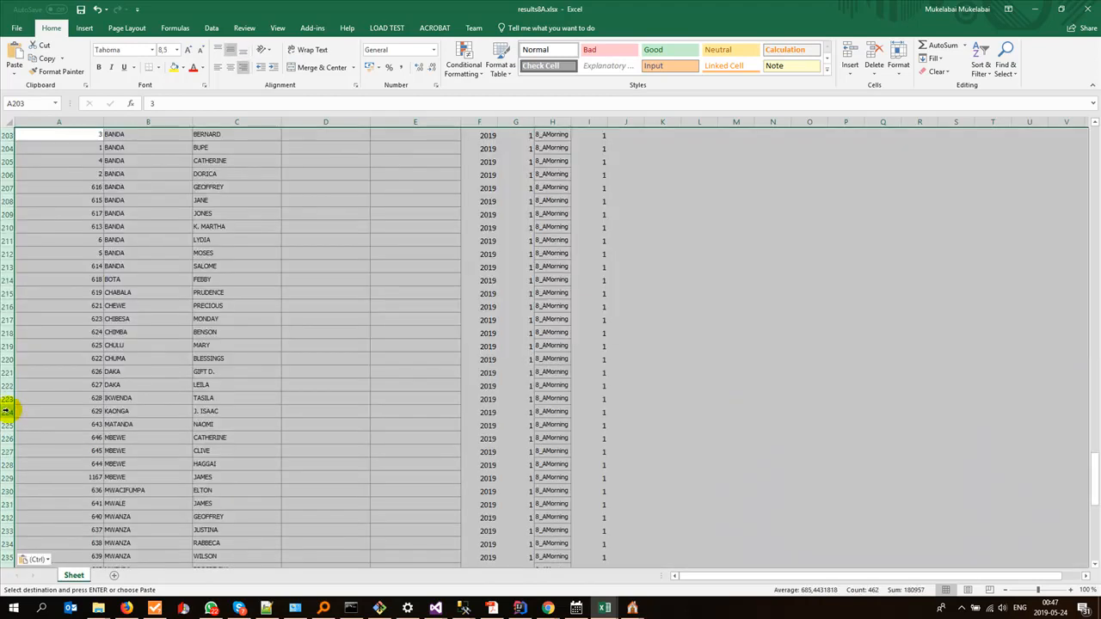
scroll(7, 411, "down", 15)
left_click(7, 421)
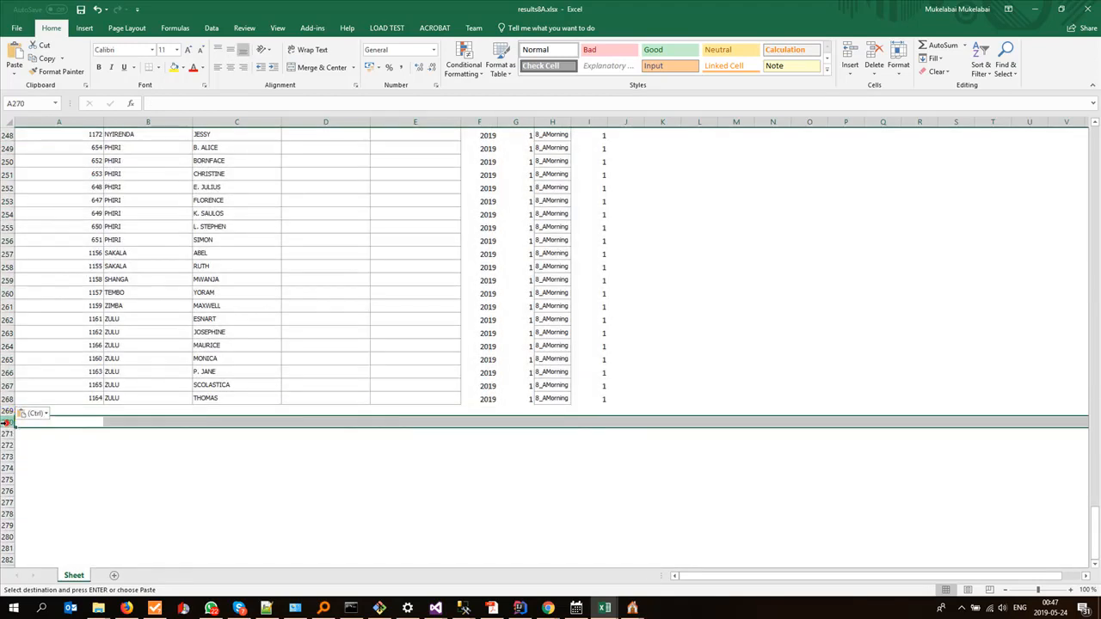
key("ctrl+v")
scroll(7, 421, "down", 20)
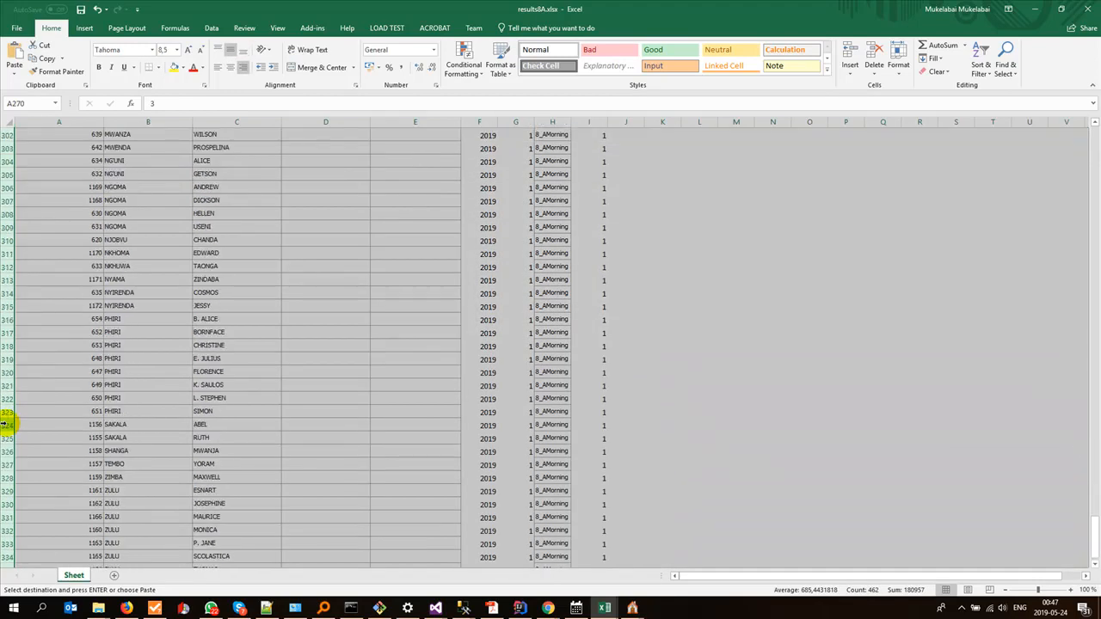
left_click(7, 355)
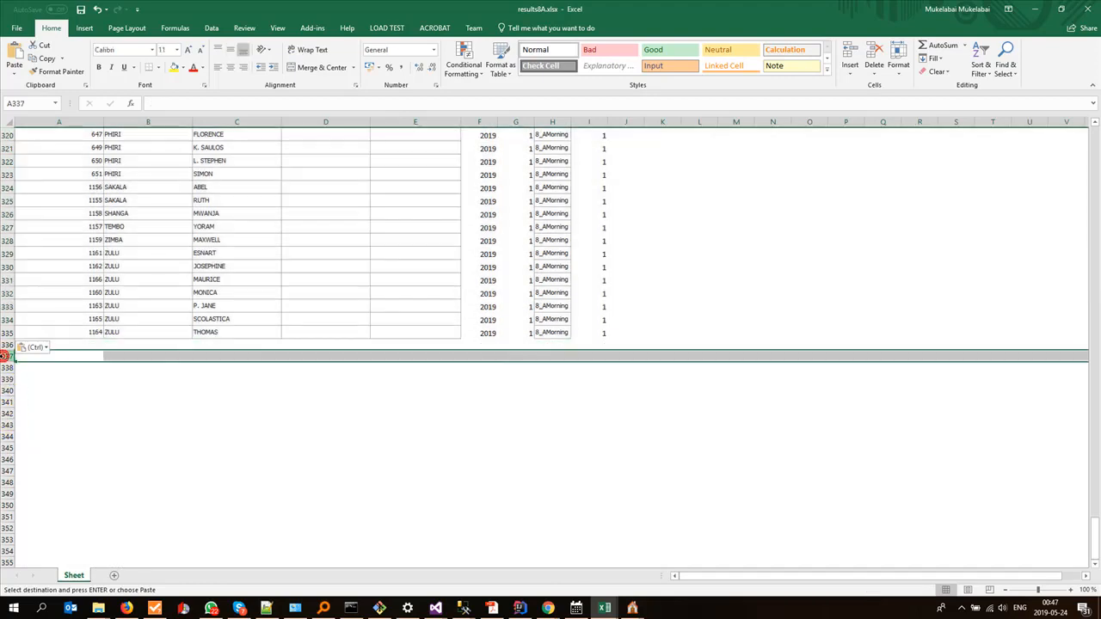
key("ctrl+v")
Step: Paste the last two blocks of the copied pupil rows starting at rows 404 and 471, each after an empty row
scroll(60, 378, "down", 12)
scroll(61, 381, "down", 10)
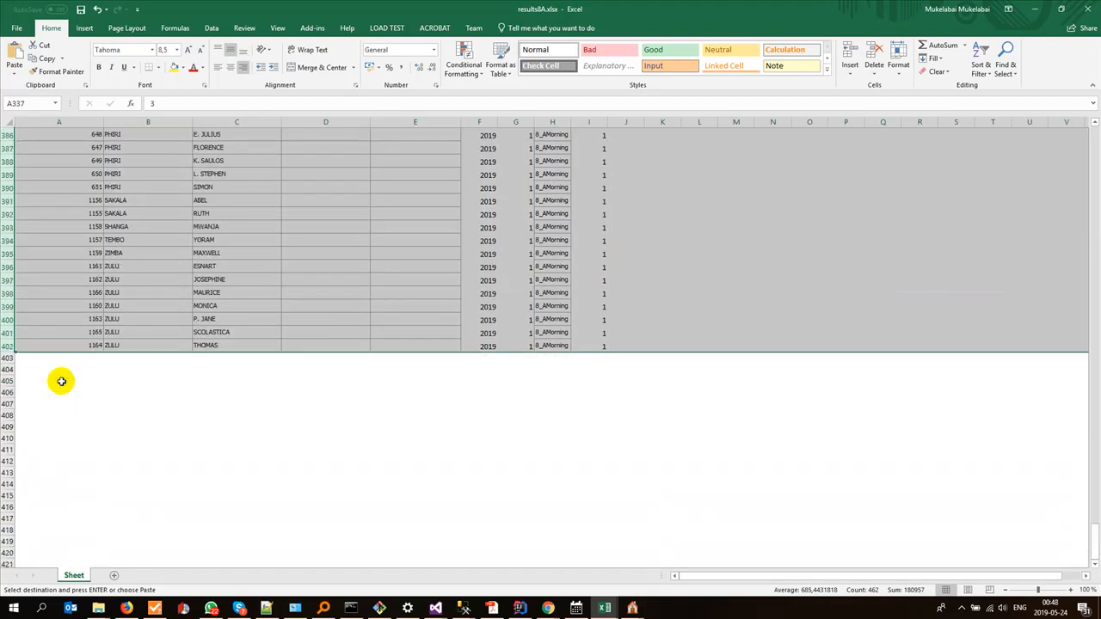
left_click(7, 368)
key("ctrl+v")
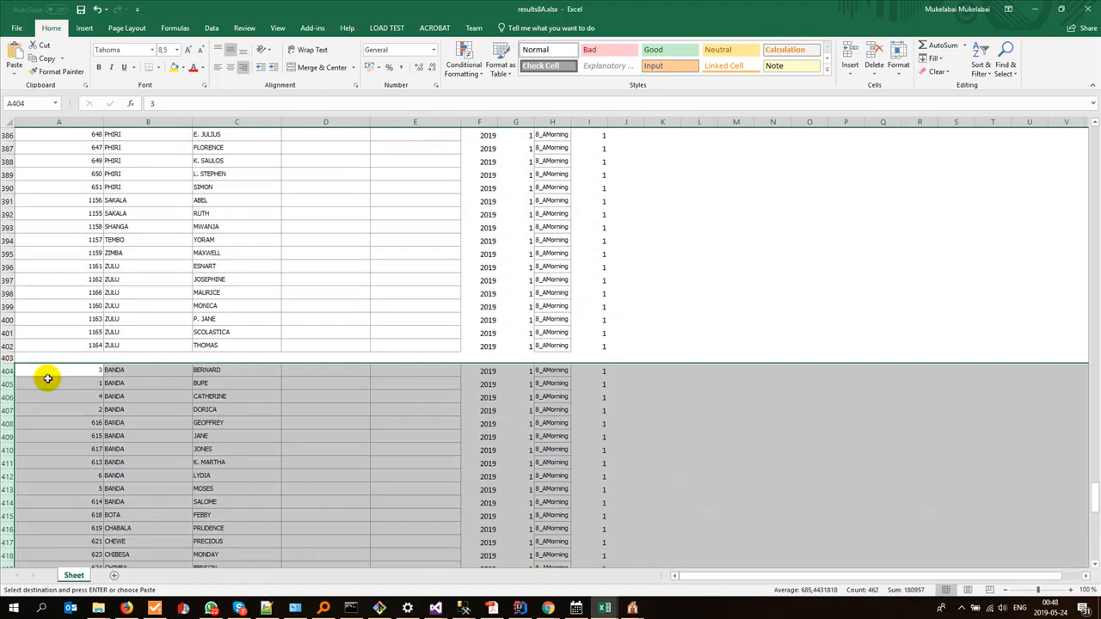
scroll(47, 376, "down", 16)
scroll(49, 379, "down", 10)
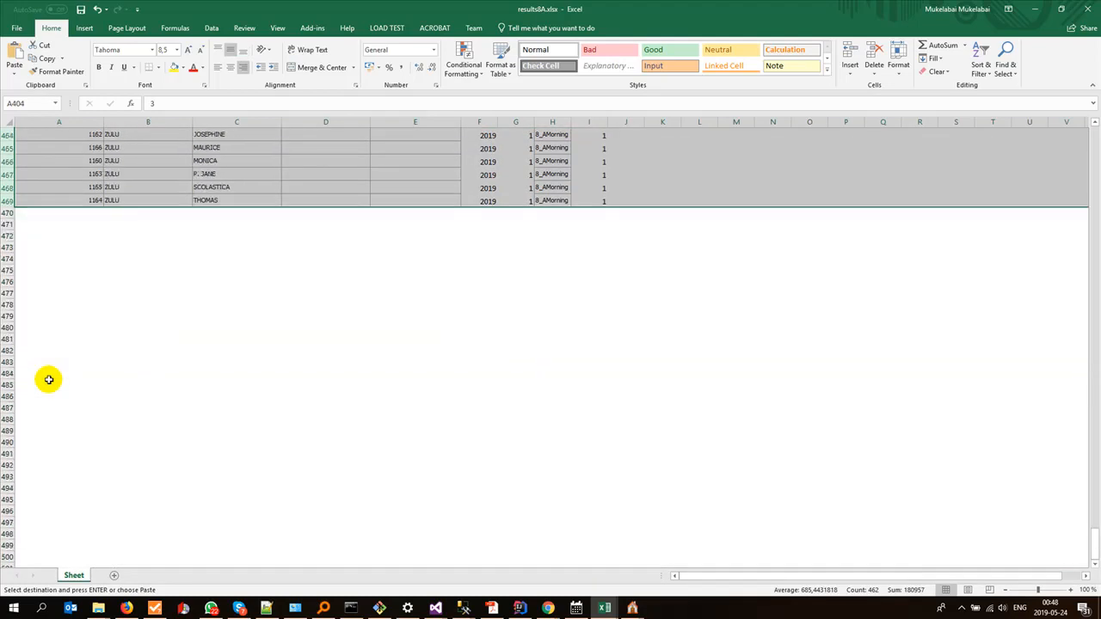
left_click(7, 225)
key("ctrl+v")
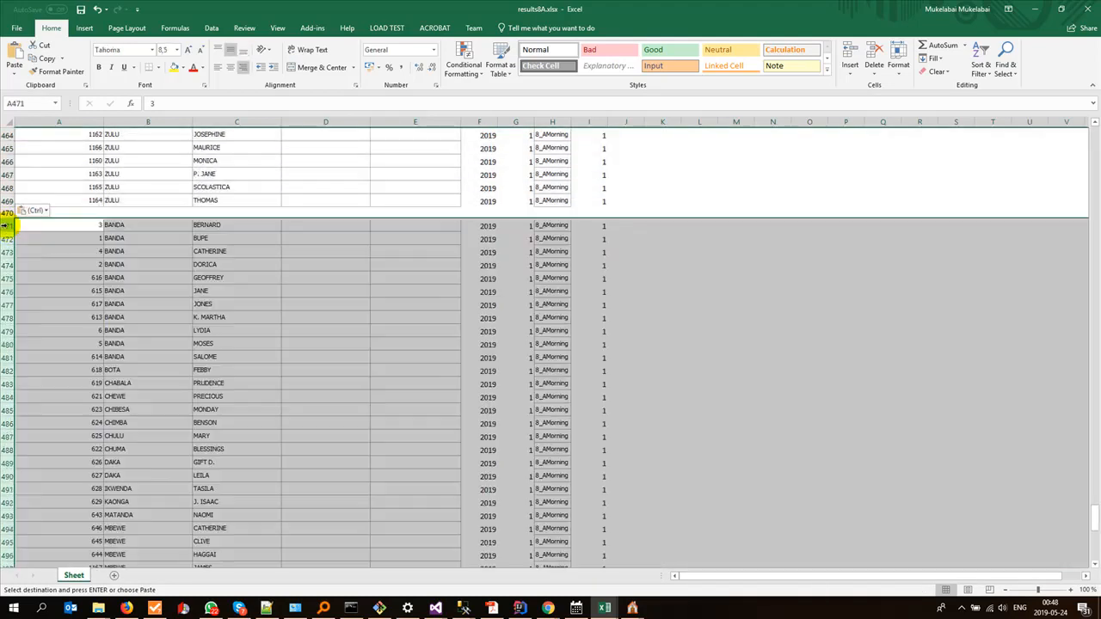
Step: Save results8A.xlsx and select the first empty SubjectID cell, D2
scroll(150, 336, "up", 15)
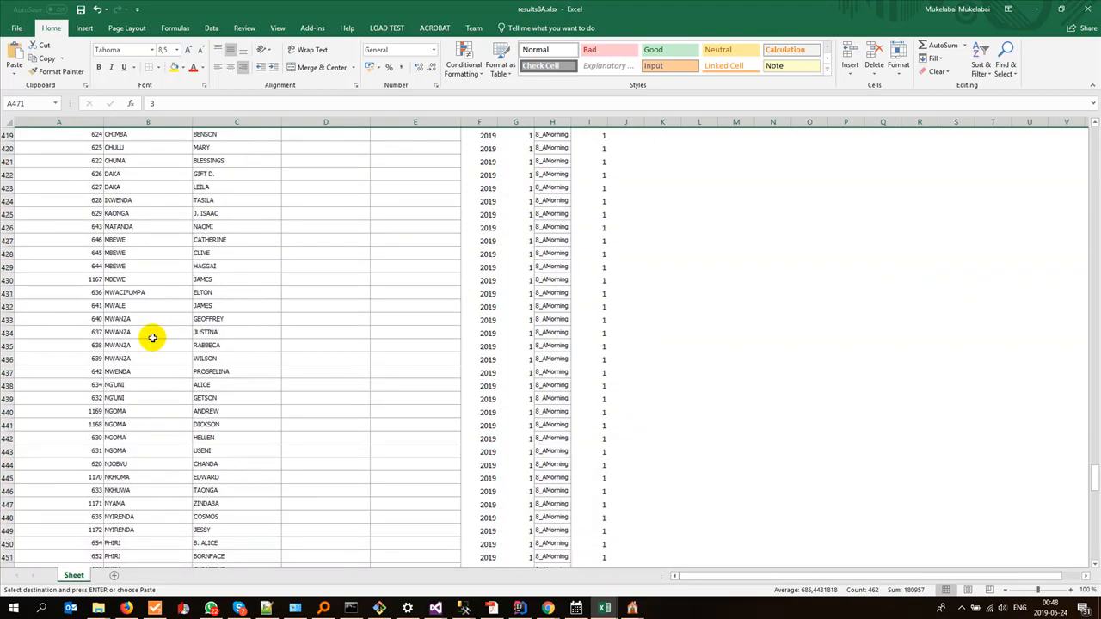
key("ctrl+Home")
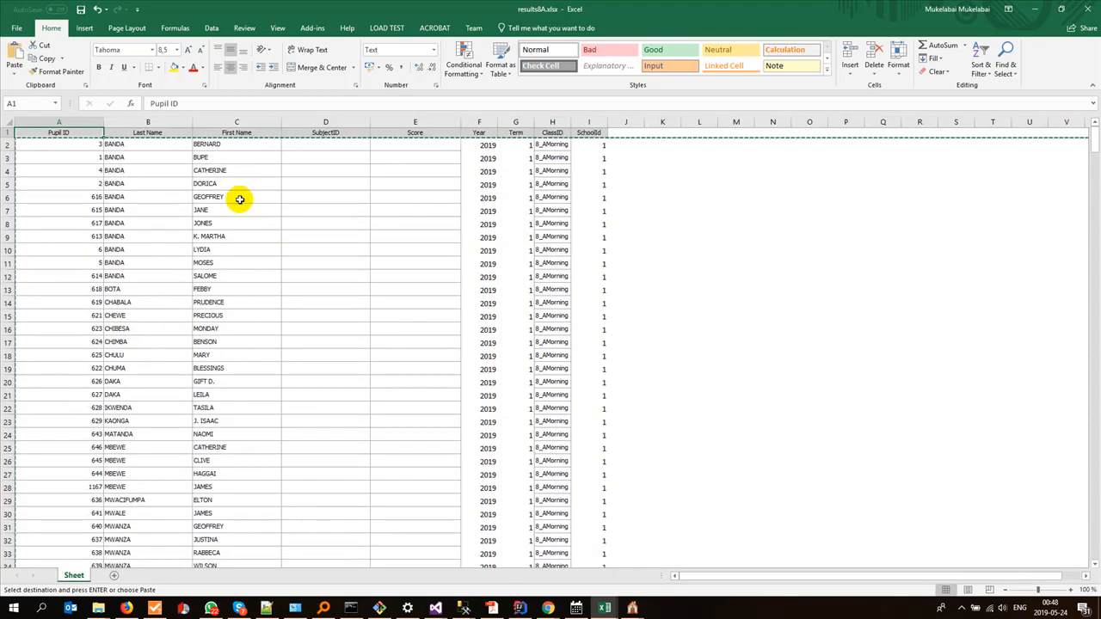
key("ctrl+s")
left_click(227, 218)
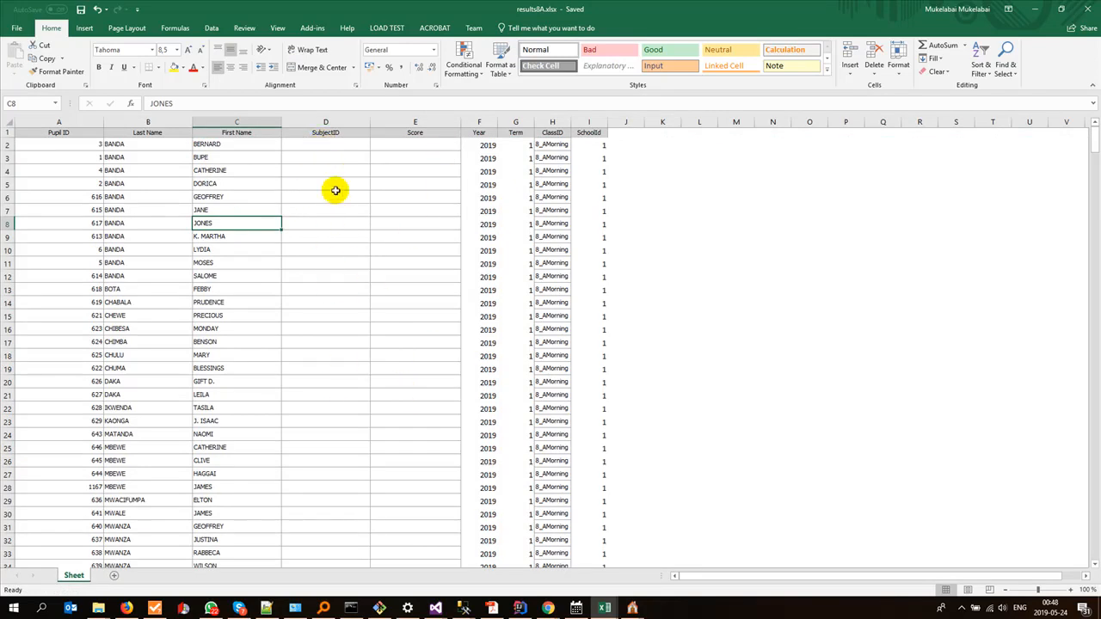
left_click(322, 146)
Step: Switch to Mfuwe Day Sec School Data2Be Entered.xlsx and select the MATHS column on sheet 8A to check the first subject
left_click(608, 609)
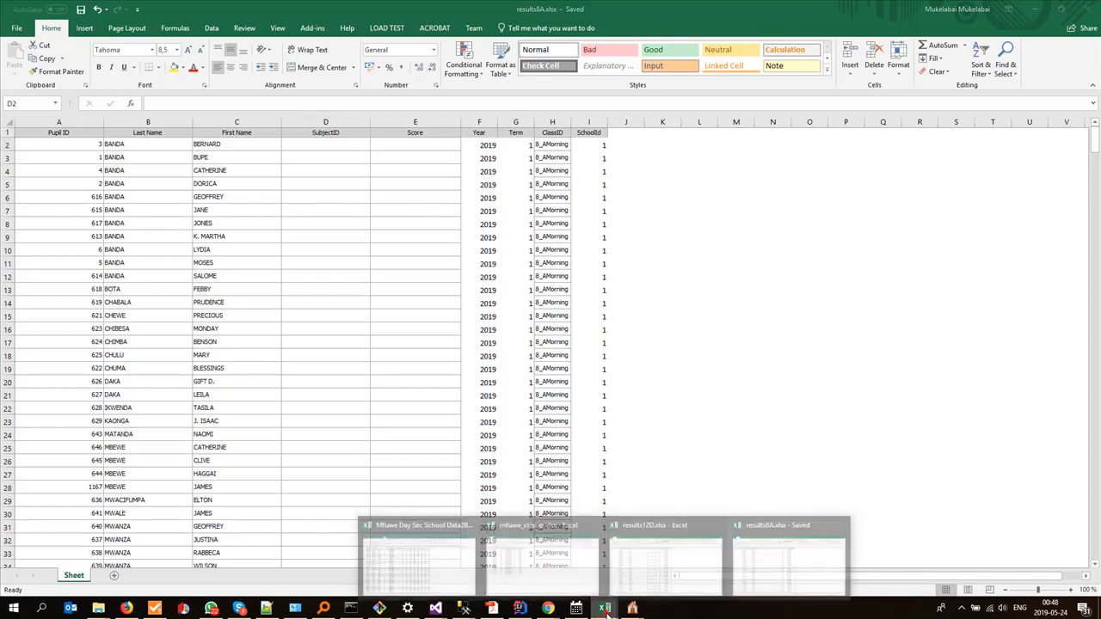
left_click(452, 555)
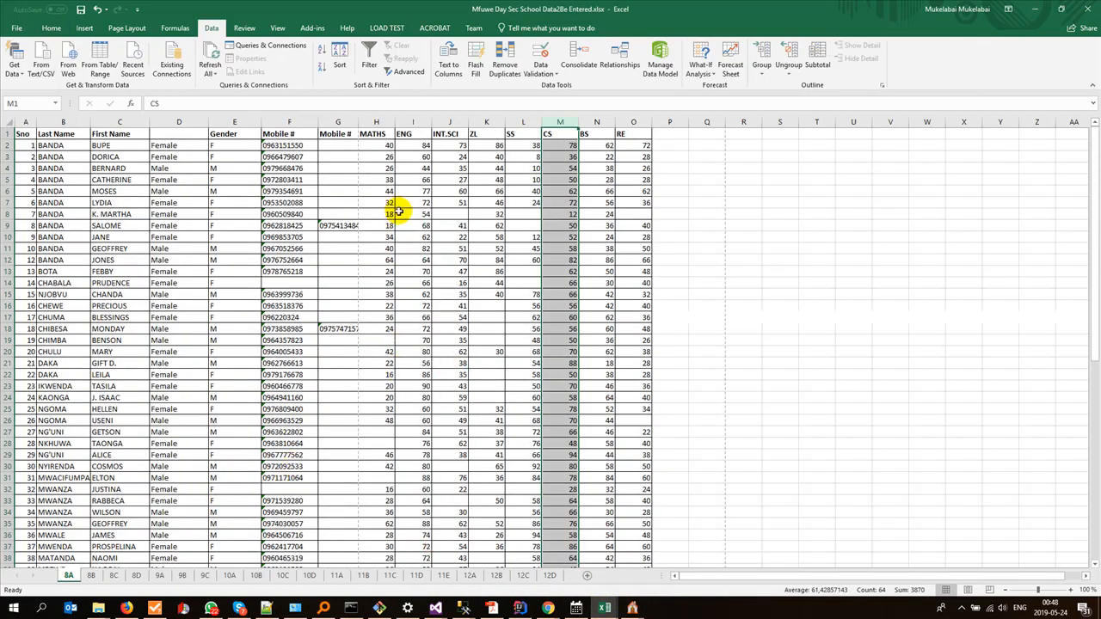
left_click(375, 121)
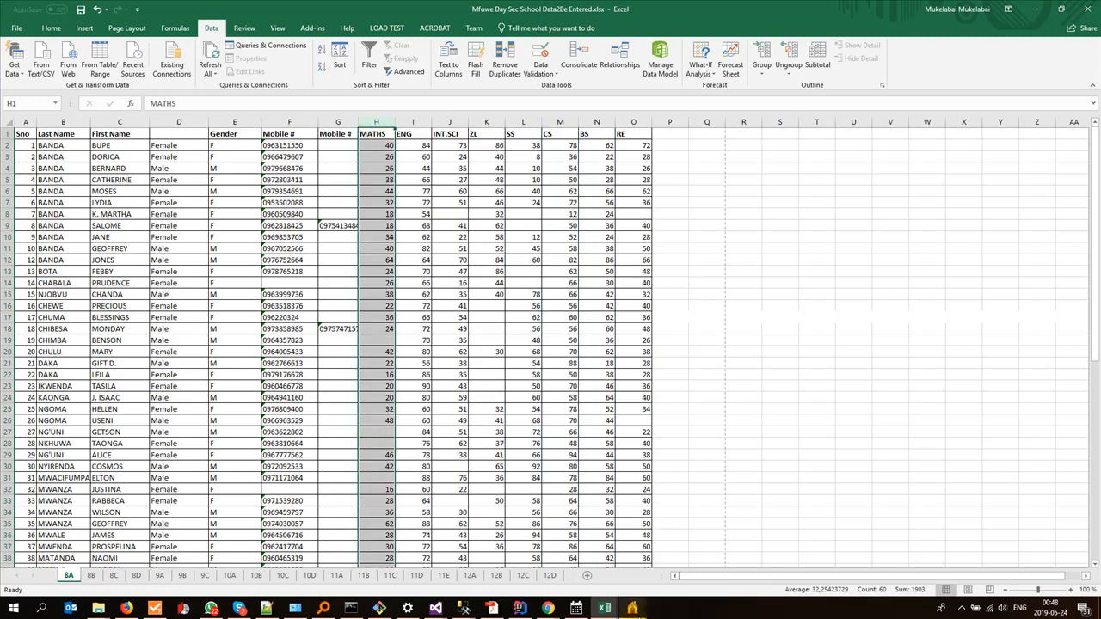
Step: Switch to Gladtidings ESchool, close the print preview and look up the Subject ID of Mathematics in the Junior Secondary subjects list
left_click(632, 608)
left_click(721, 540)
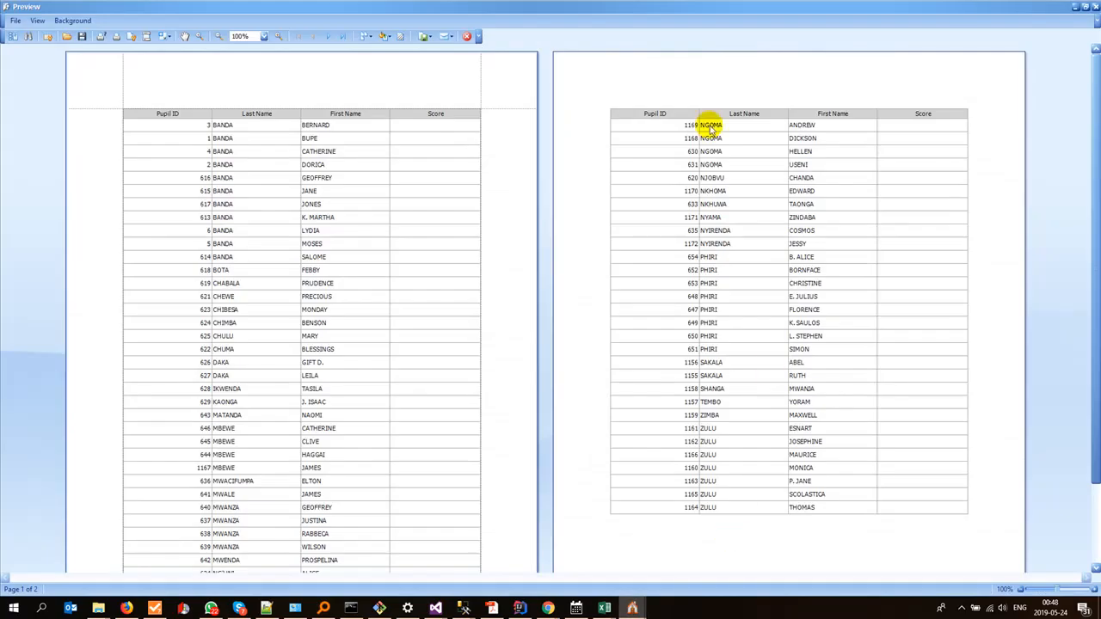
left_click(1096, 6)
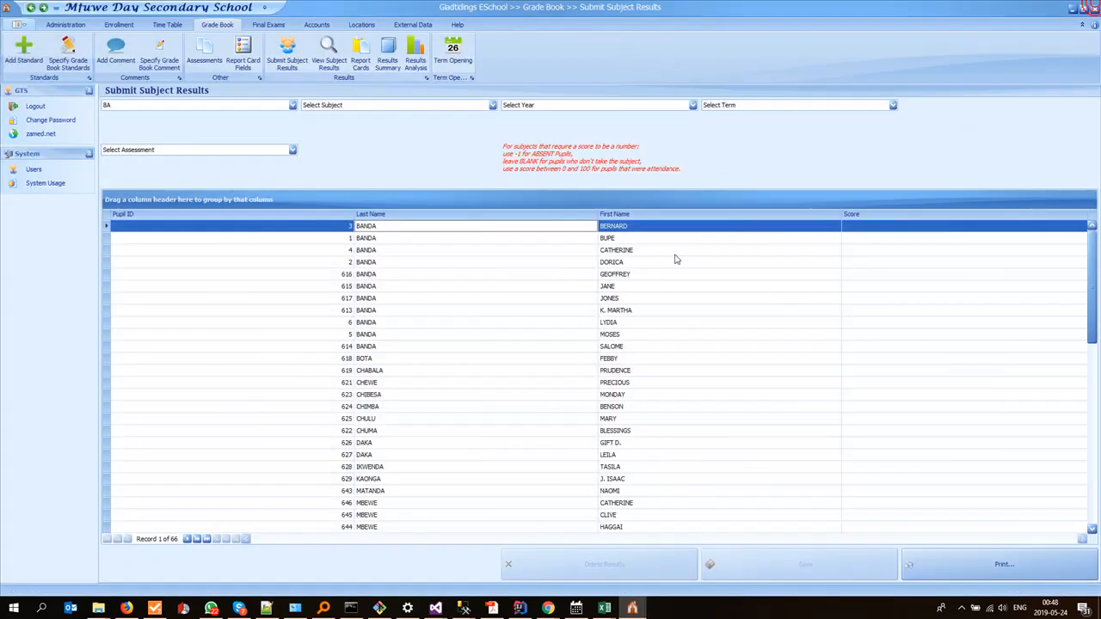
left_click(78, 25)
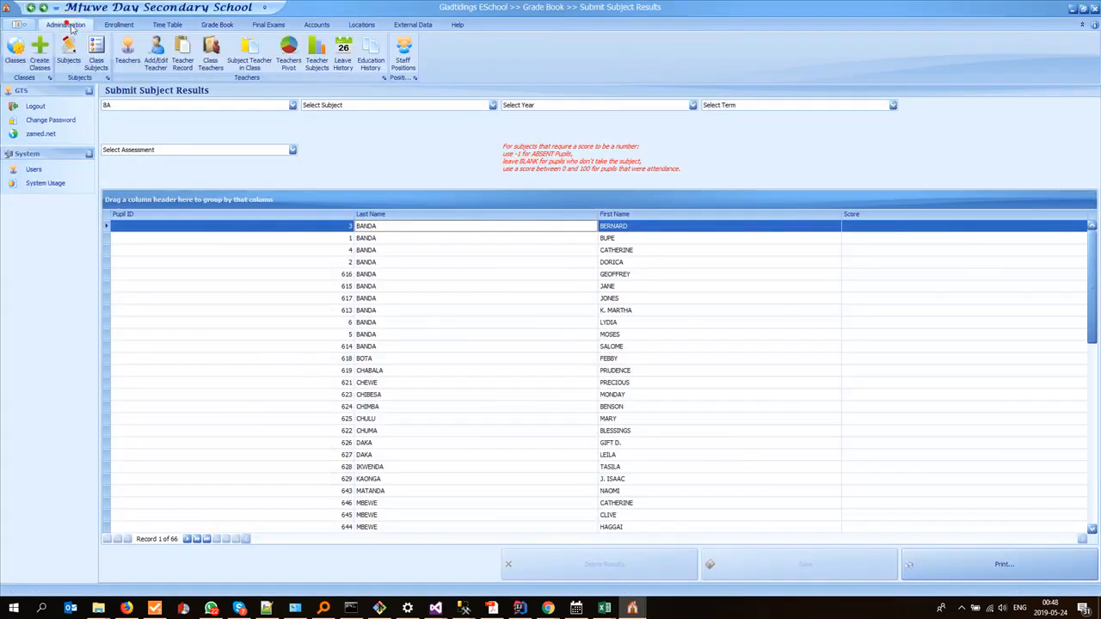
left_click(63, 50)
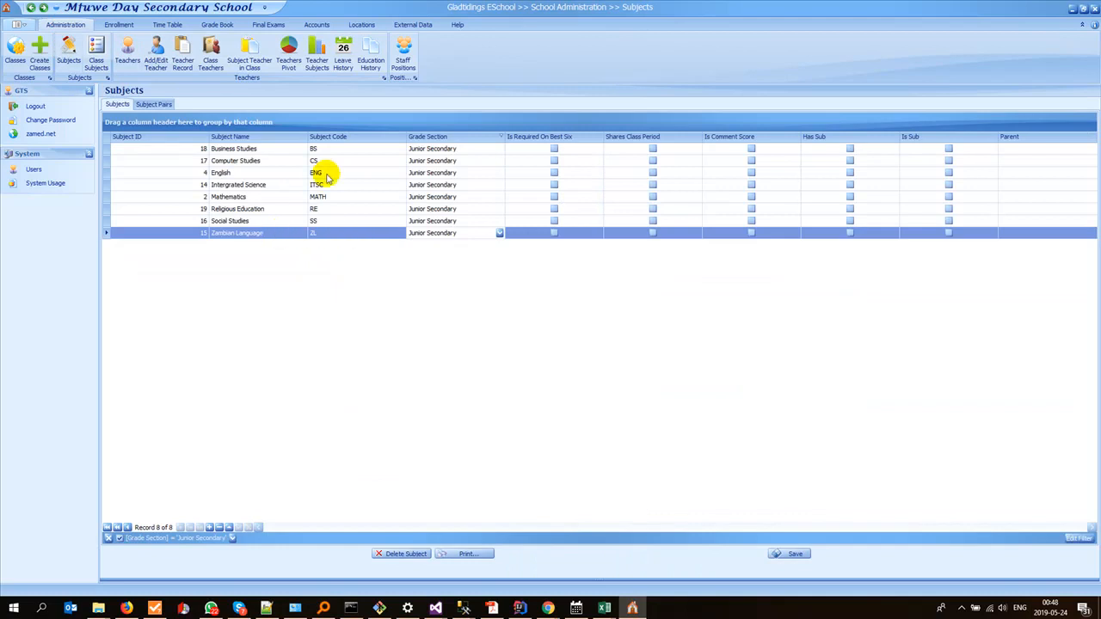
left_click(501, 139)
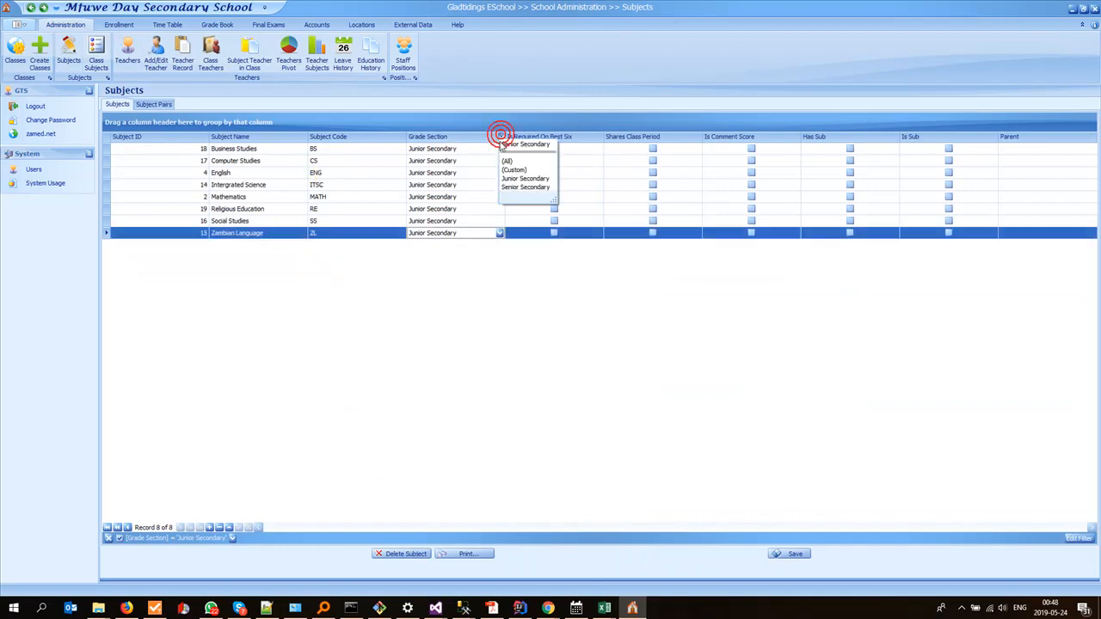
left_click(509, 182)
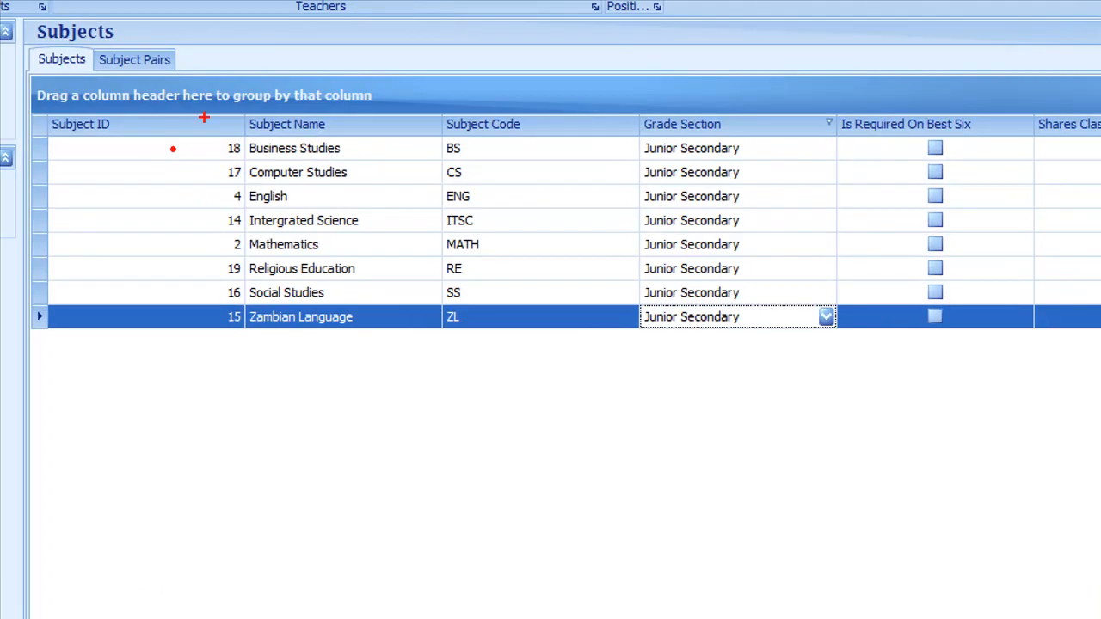
left_click_drag(187, 131, 182, 247)
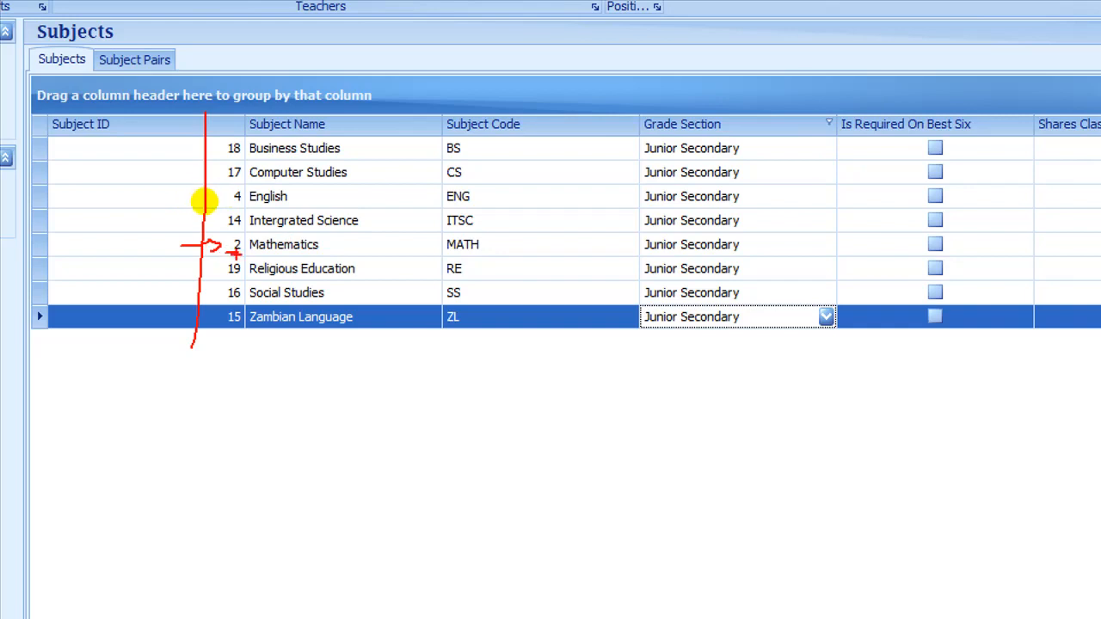
key("Escape")
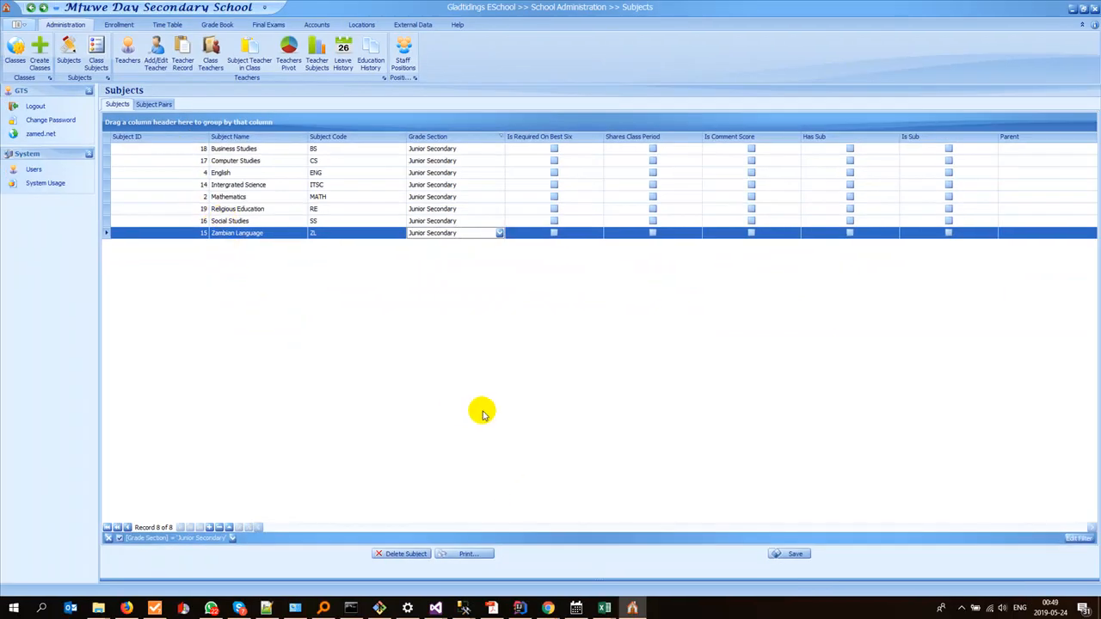
Step: Enter SubjectID 2 in cell D2 of results8A.xlsx and fill it down to D67 for the first pupil block
key("alt+Tab")
key("alt+Tab")
key("alt+Tab")
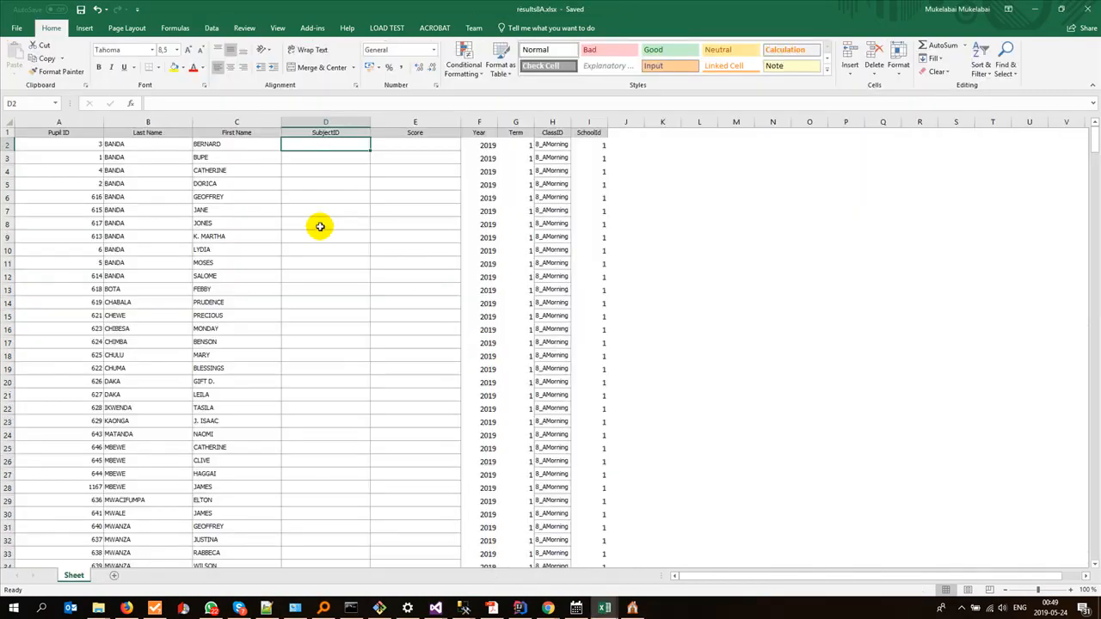
type("2")
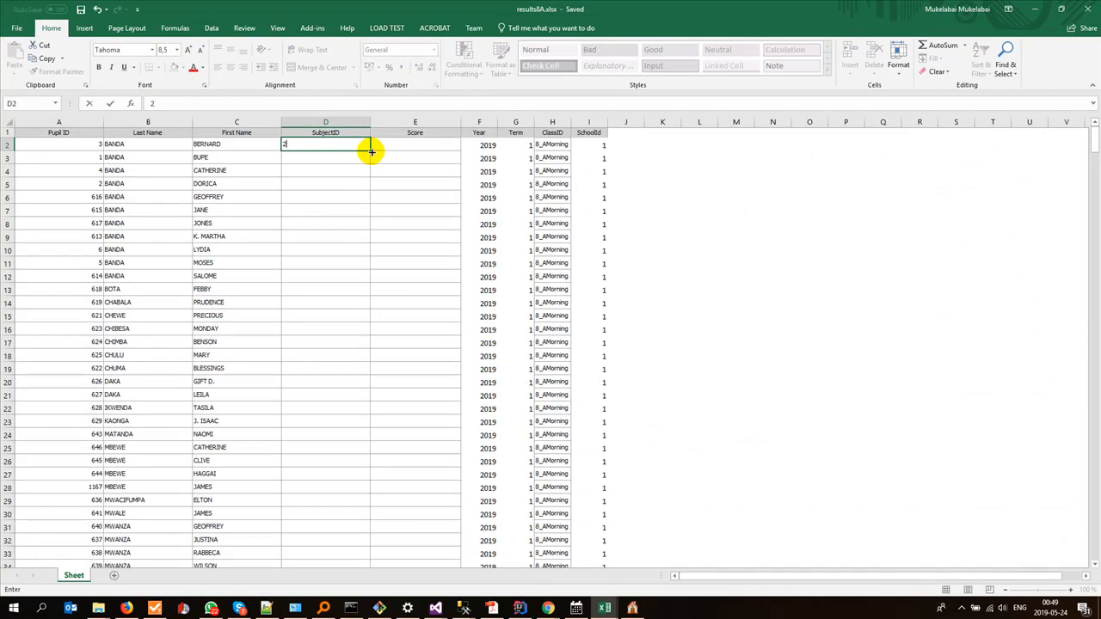
left_click_drag(369, 150, 361, 548)
scroll(360, 487, "down", 5)
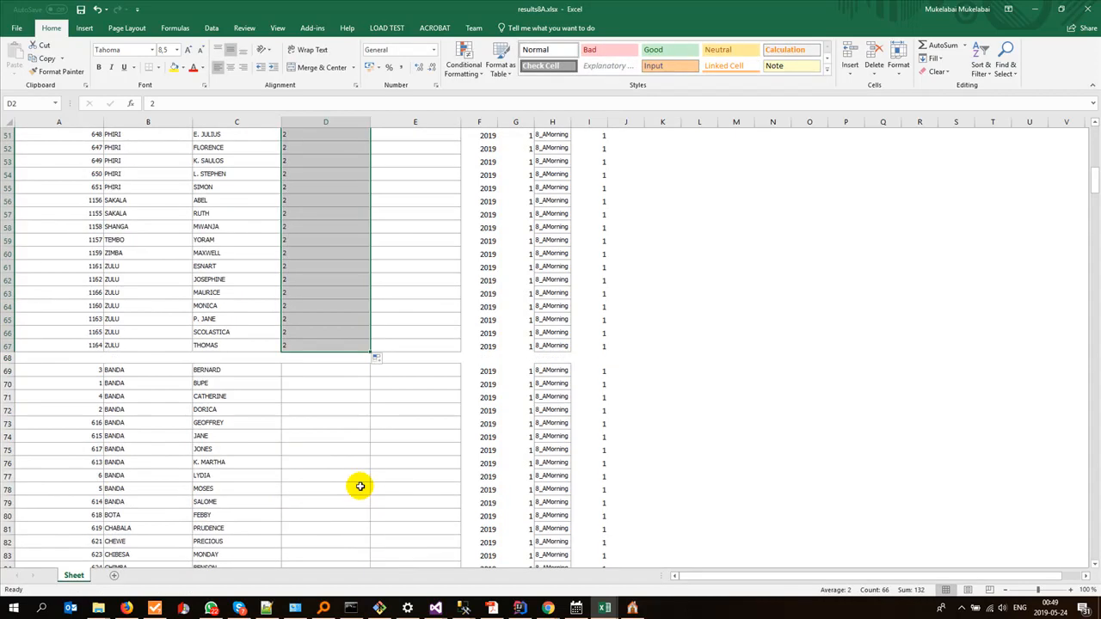
Step: Check the ENG column in Mfuwe Day Sec School Data2Be Entered.xlsx and look up English's Subject ID in Gladtidings ESchool
key("alt+Tab")
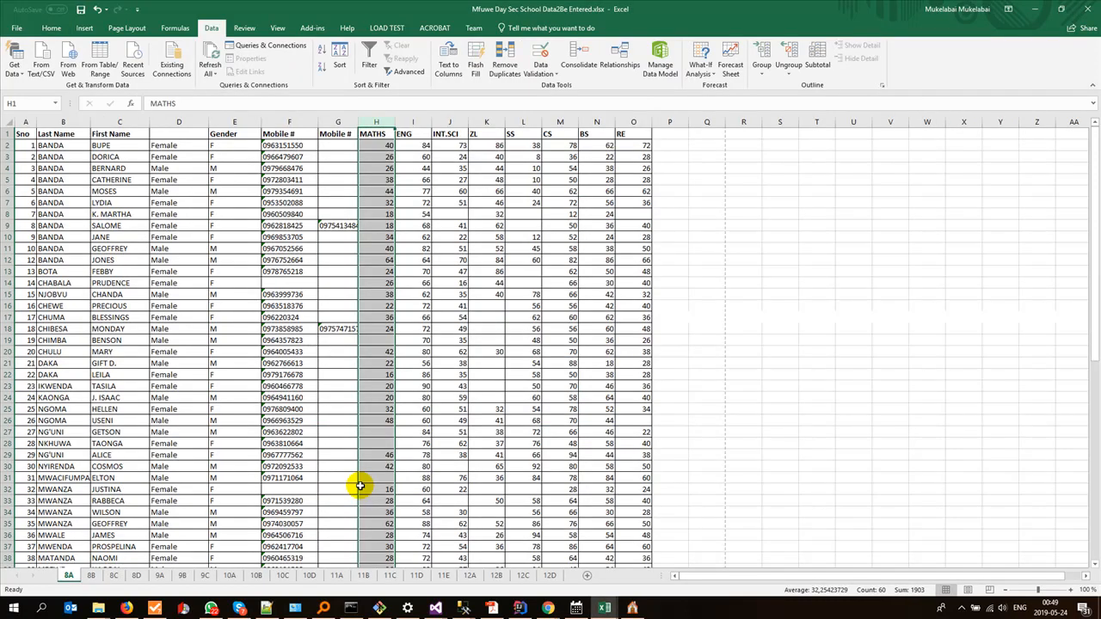
key("alt+Tab")
key("alt+Tab")
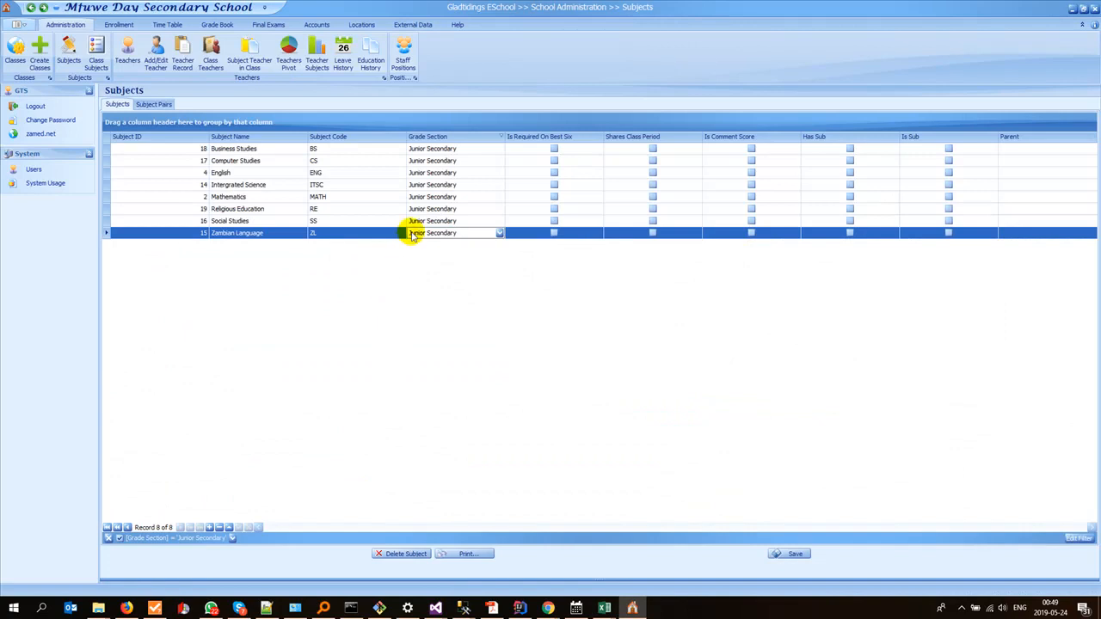
key("alt+Tab")
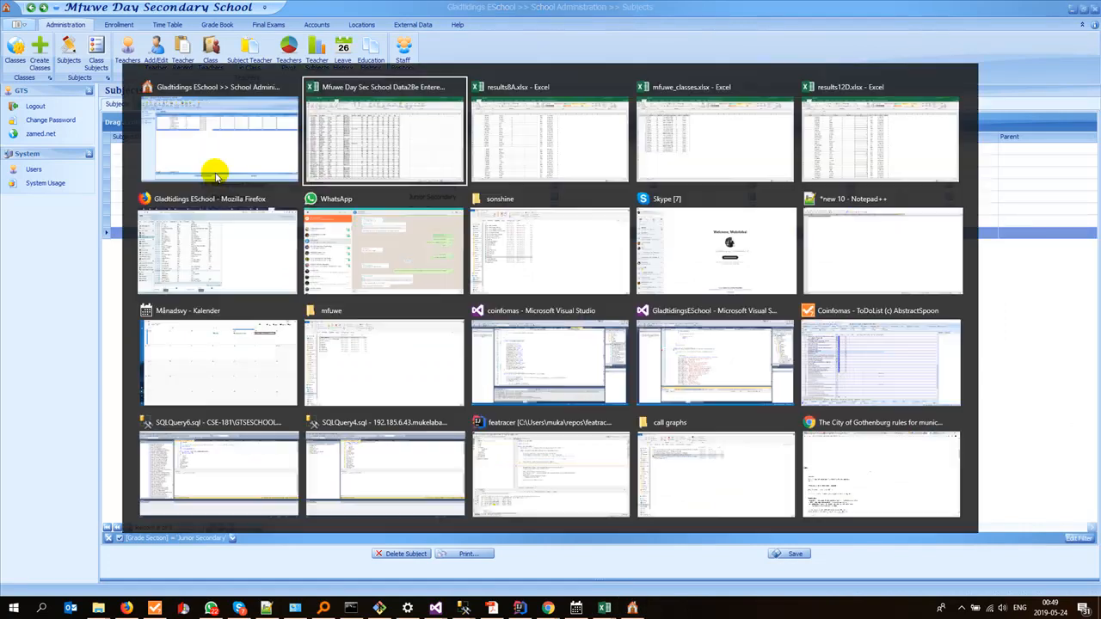
Step: Switch to results8A.xlsx, enter SubjectID 4 in cell D69 and fill it down to D134 for the second pupil block
key("alt+Tab")
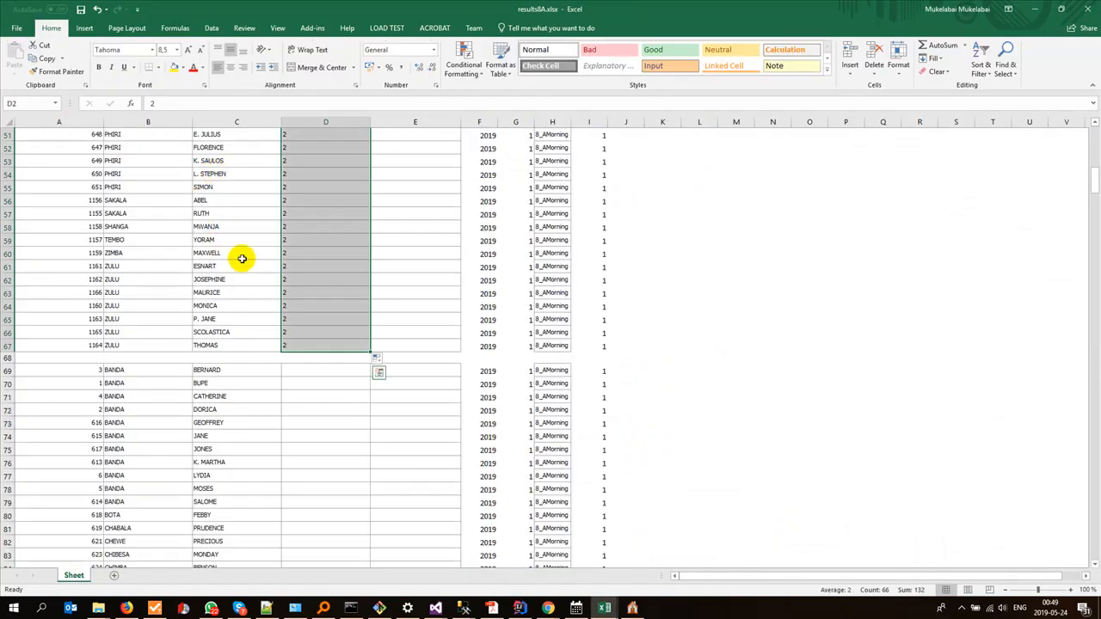
left_click(293, 370)
type("4")
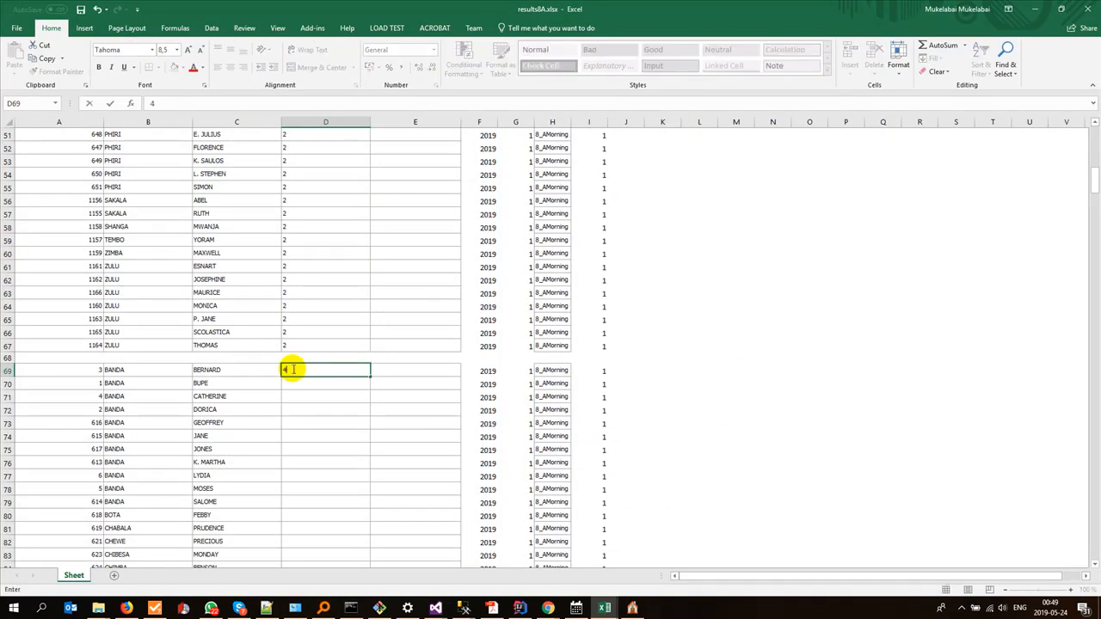
left_click_drag(370, 379, 343, 436)
scroll(343, 437, "down", 4)
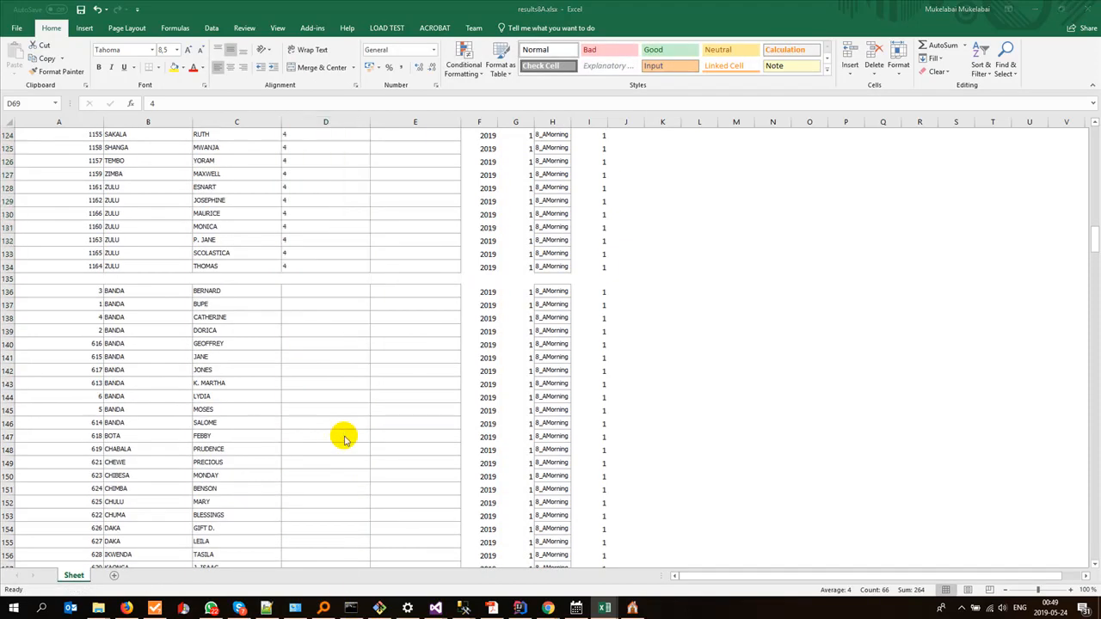
Step: Select the INT.SCI column in Mfuwe Day Sec School Data2Be Entered.xlsx and look up Intergrated Science's Subject ID in Gladtidings ESchool
key("alt+Tab")
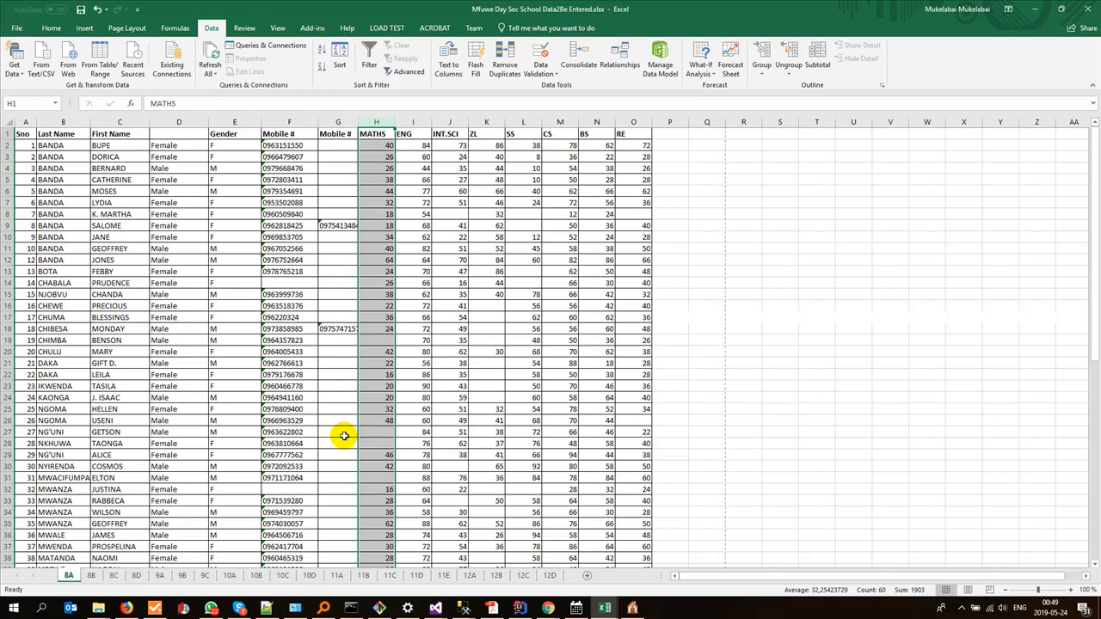
left_click(449, 122)
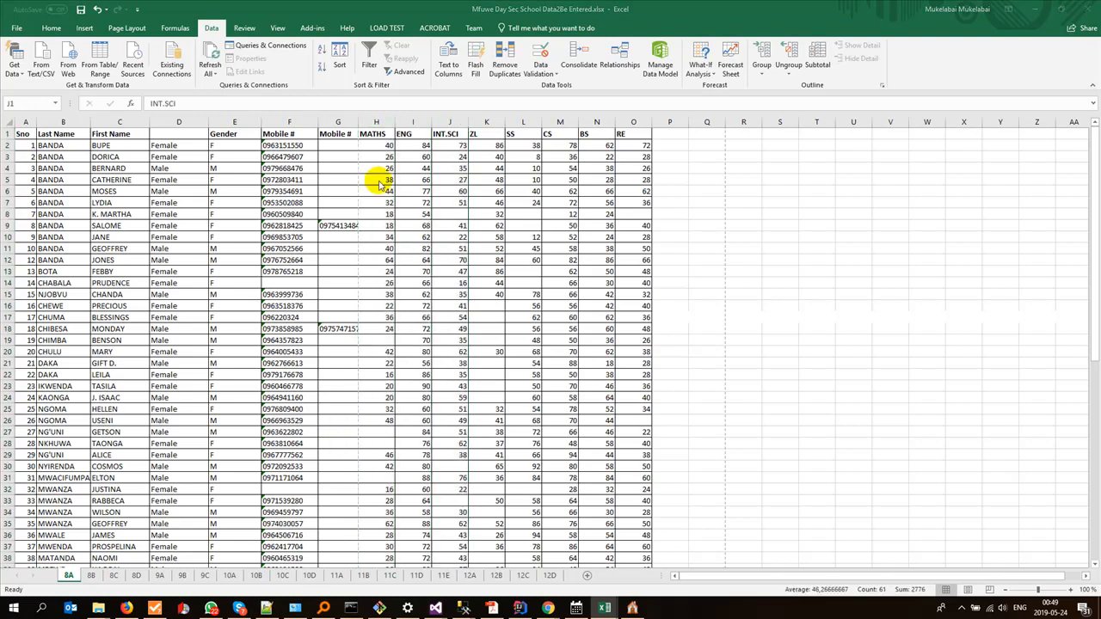
key("alt+Tab")
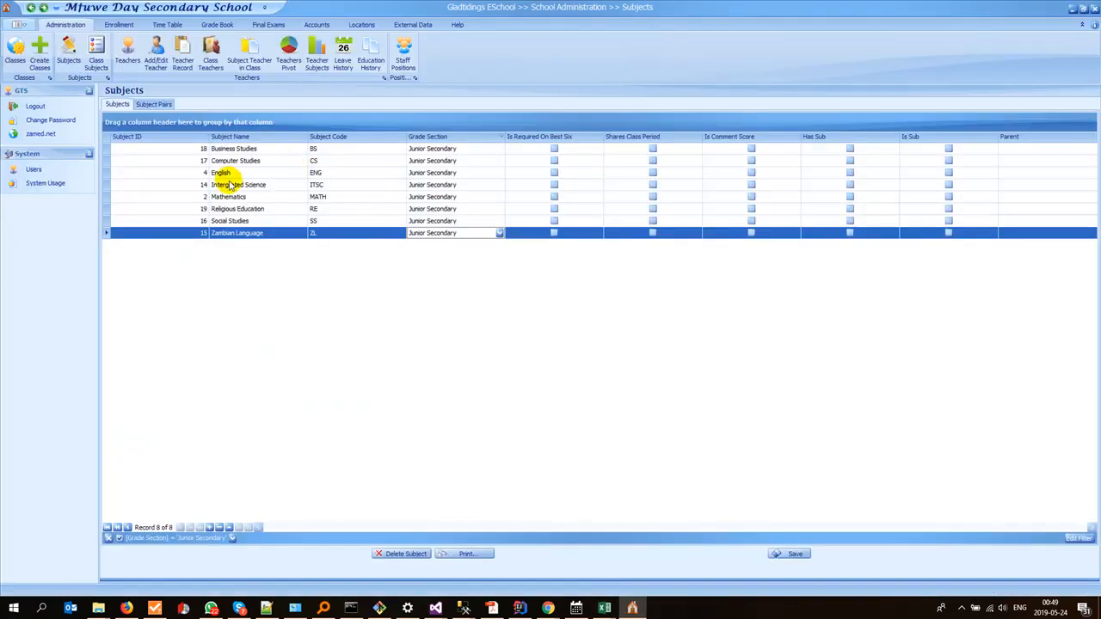
left_click(200, 185)
Step: Switch to results8A.xlsx, enter SubjectID 14 in cell D136 and fill it down to D201 for the third pupil block
key("alt+Tab")
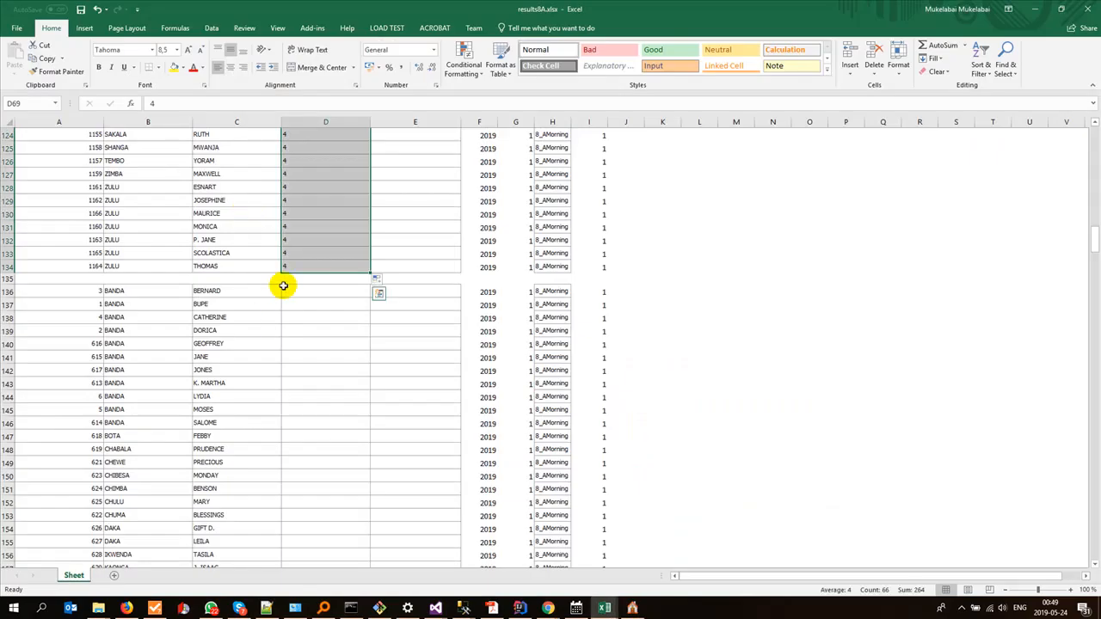
left_click(298, 290)
type("14")
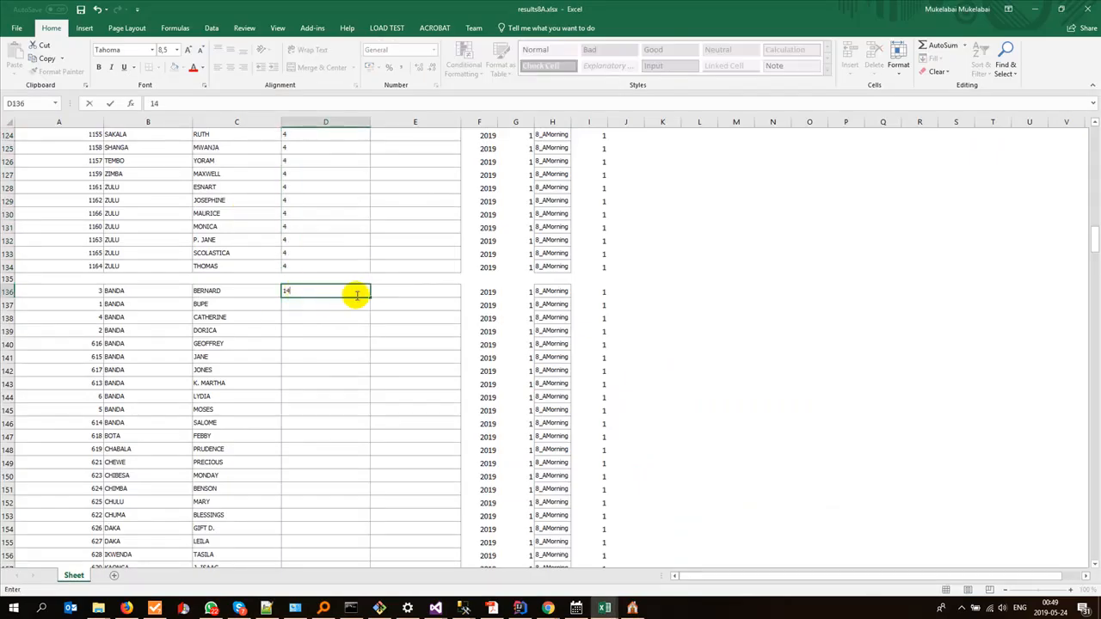
left_click_drag(372, 297, 332, 541)
scroll(352, 300, "down", 6)
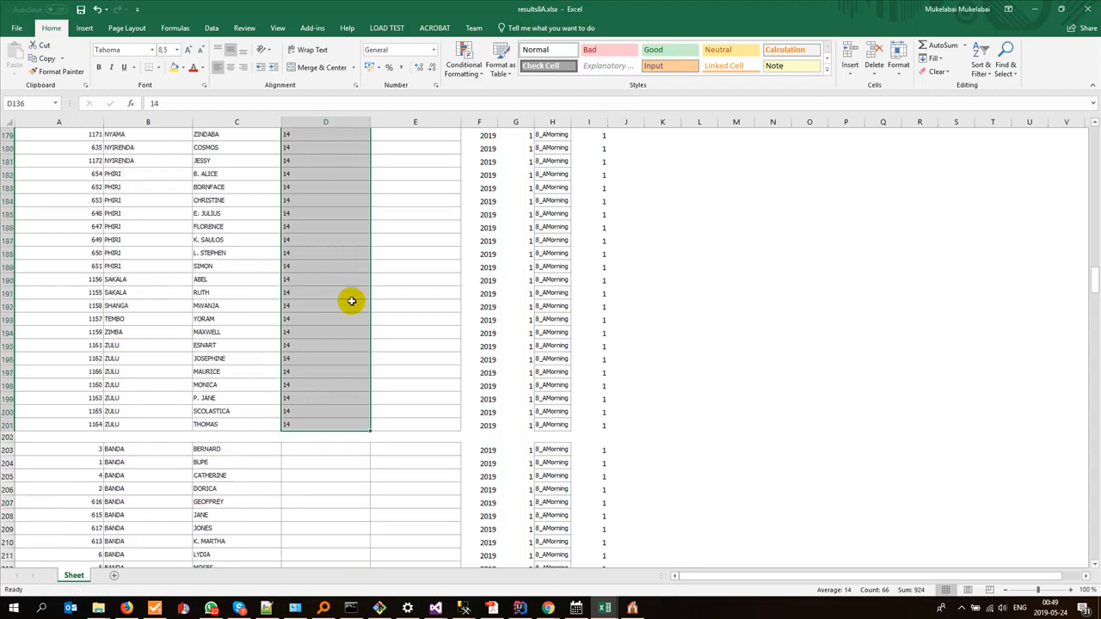
Step: Select the ZL column in Mfuwe Day Sec School Data2Be Entered.xlsx and look up Zambian Language's Subject ID in Gladtidings ESchool
key("alt+Tab")
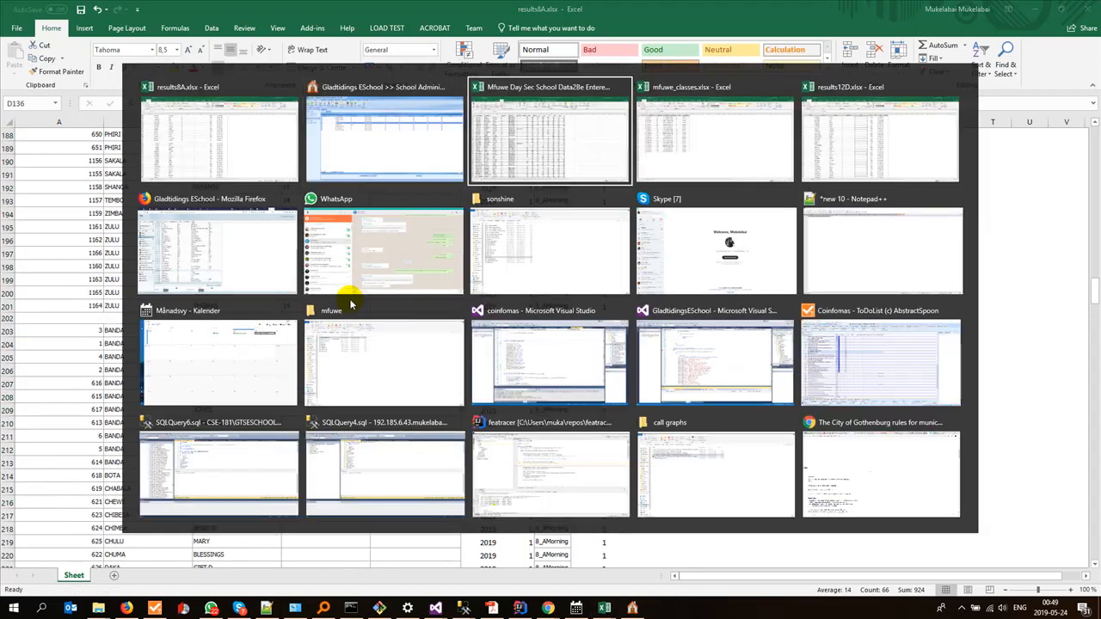
key("alt+Tab")
left_click(486, 121)
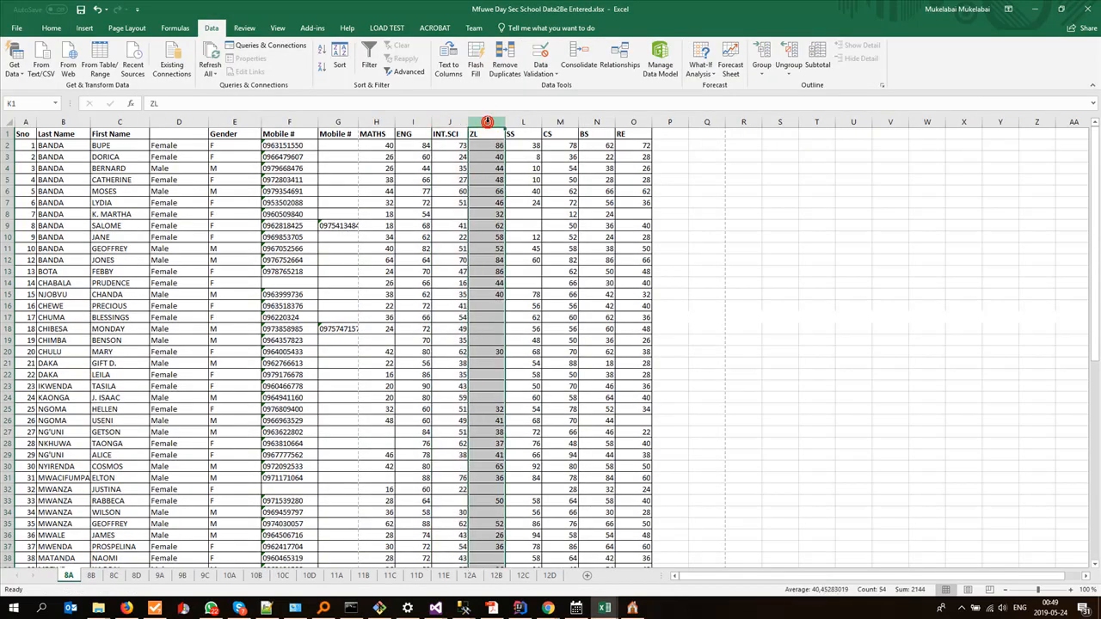
key("alt+Tab")
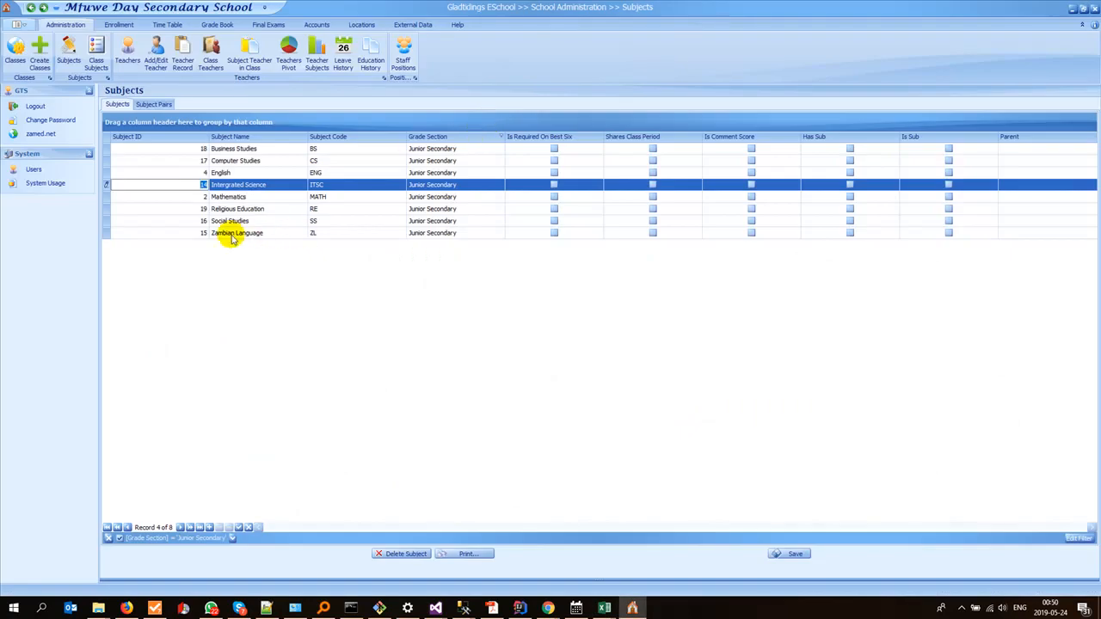
Step: Switch to results8A.xlsx, enter SubjectID 15 in cell D203 and fill it down to D268 for the fourth pupil block
key("alt+Tab")
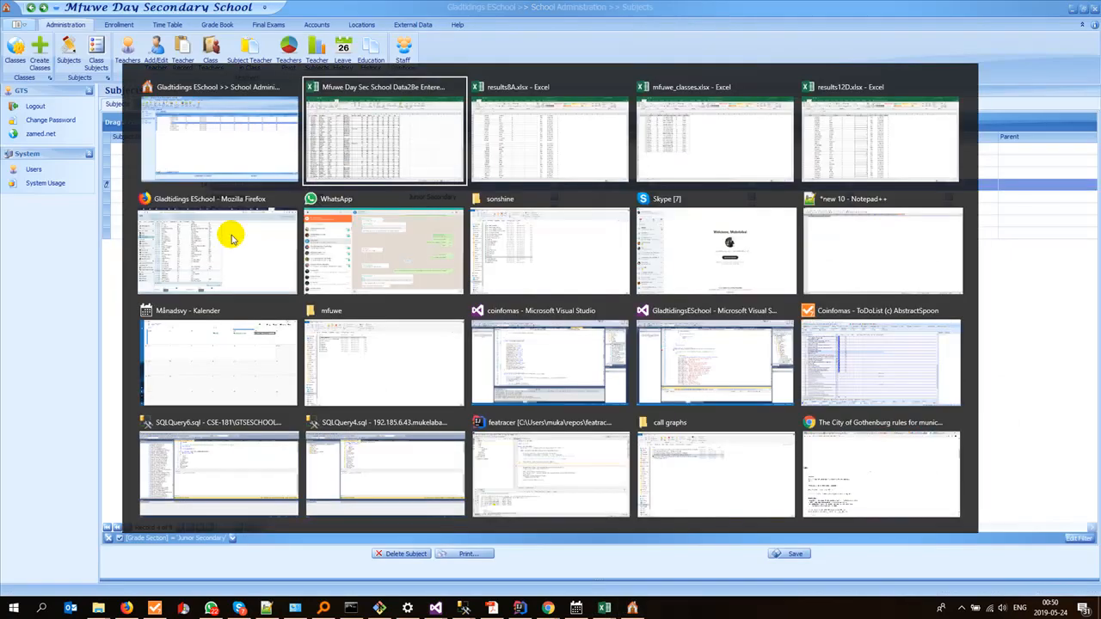
key("alt+Tab")
left_click(307, 330)
type("15")
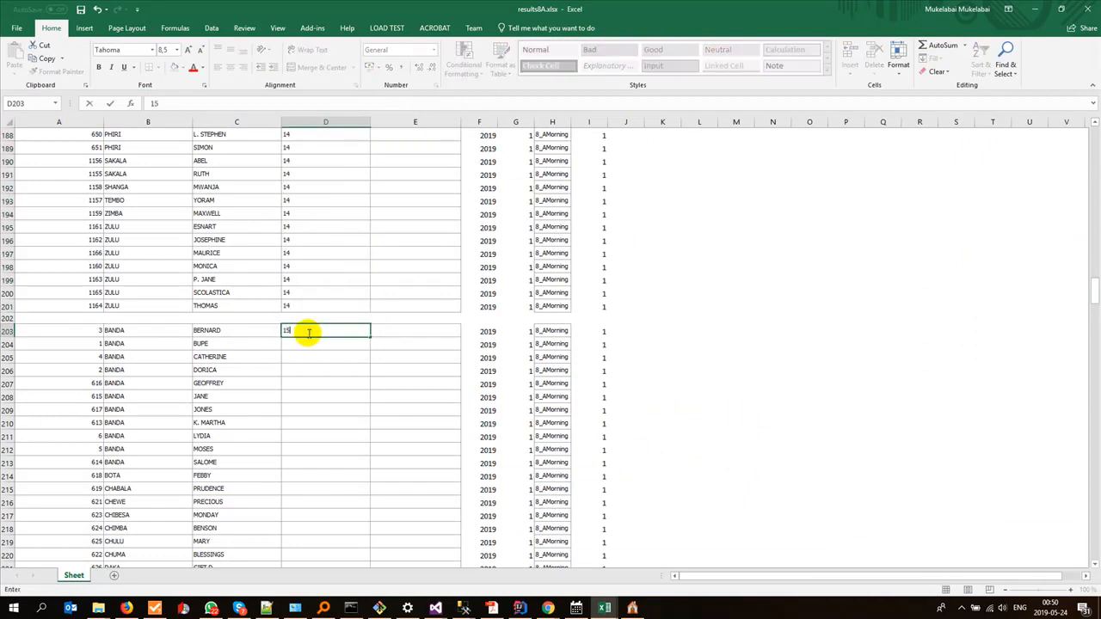
left_click_drag(371, 336, 342, 431)
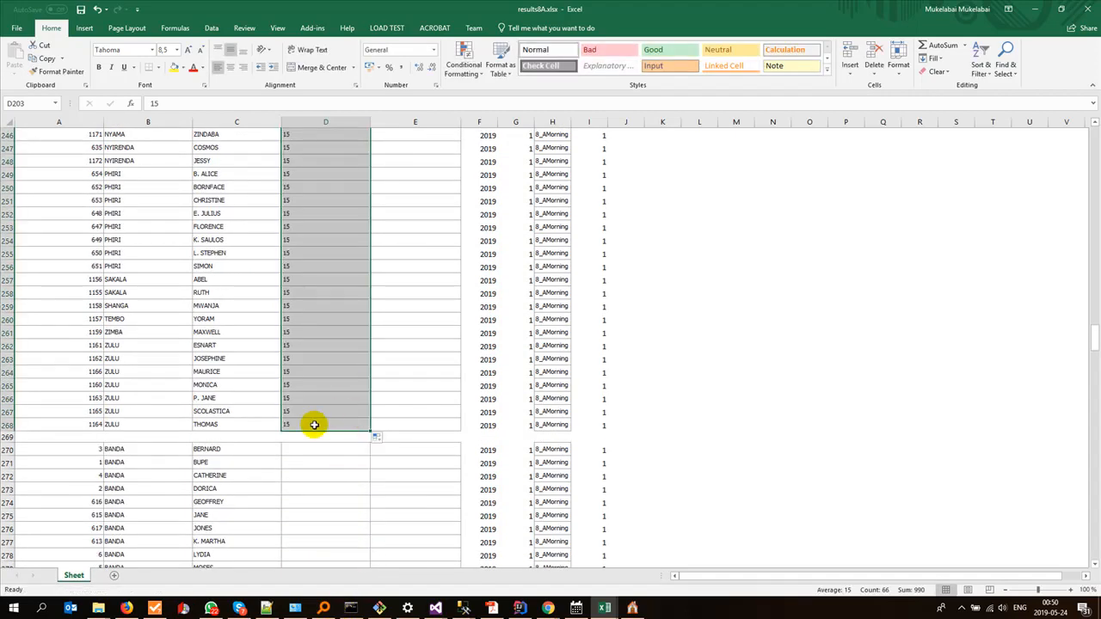
Step: Check the SS column in Mfuwe Day Sec School Data2Be Entered.xlsx and look up Social Studies' Subject ID in Gladtidings ESchool
key("alt+Tab")
key("alt+Tab")
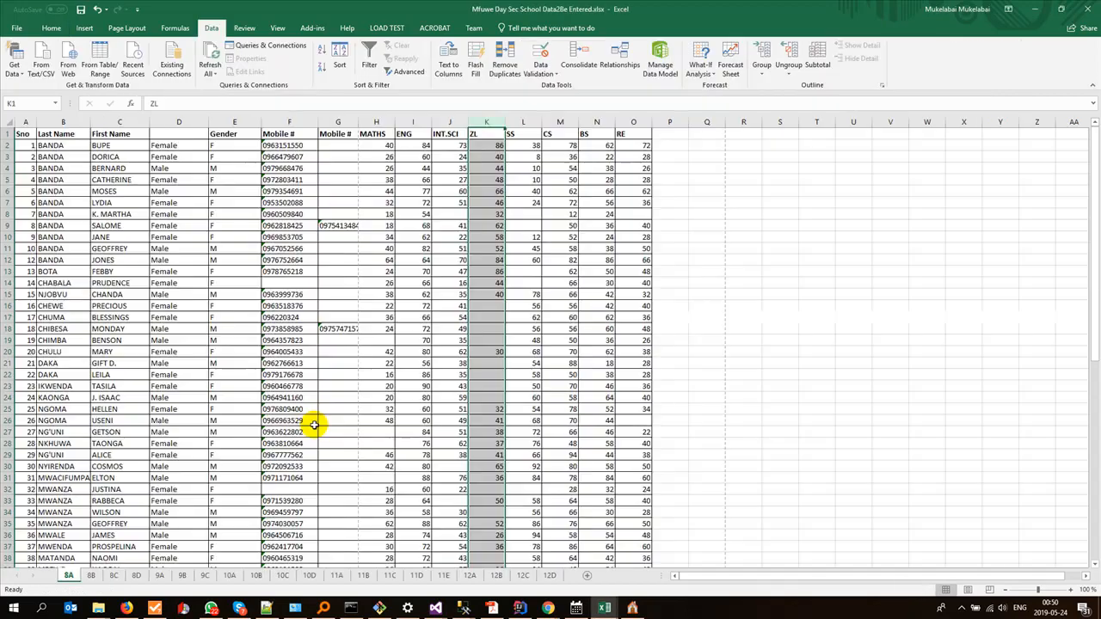
key("alt+Tab")
key("alt+Tab")
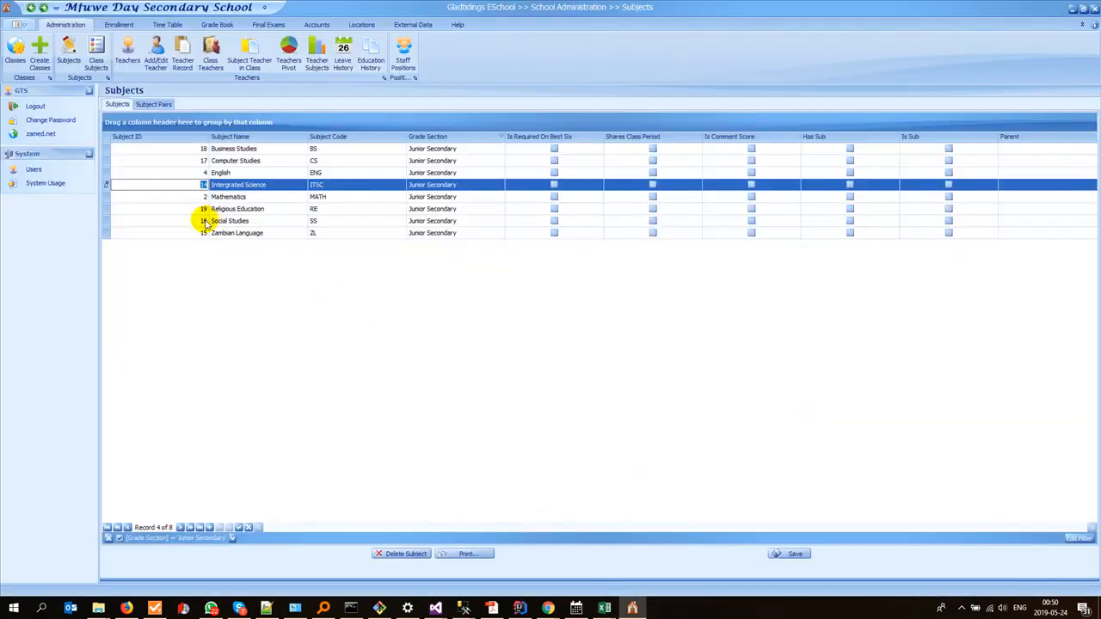
left_click(205, 221)
Step: Switch to results8A.xlsx, enter SubjectID 16 in cell D270 and fill it down to D335 for the fifth pupil block
key("alt+Tab")
key("alt+Tab")
scroll(330, 413, "down", 4)
left_click(302, 289)
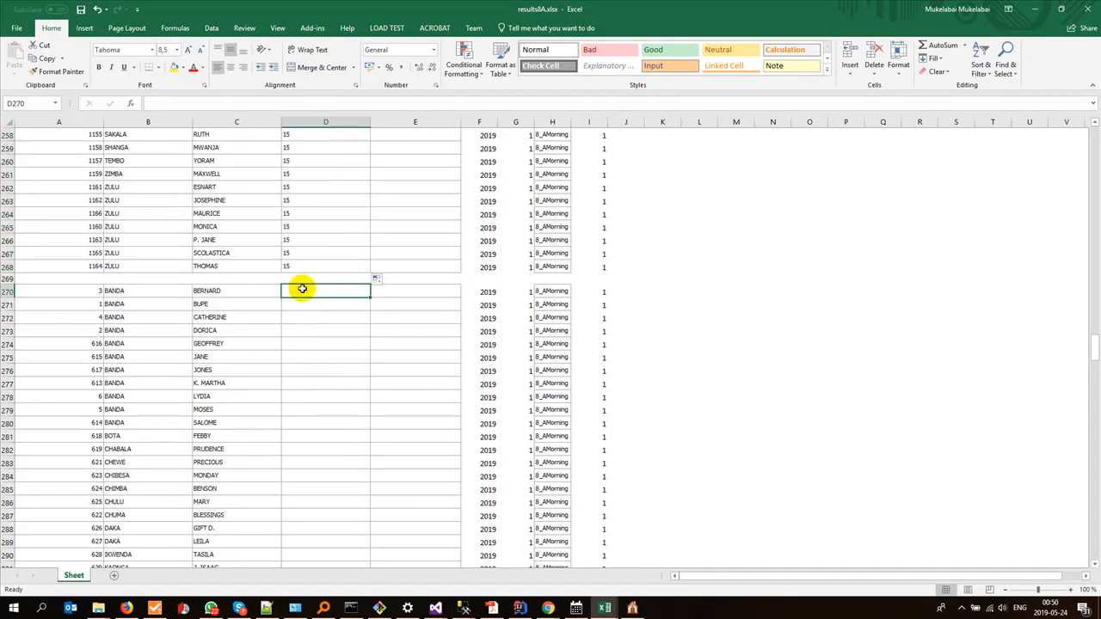
type("16")
left_click_drag(371, 298, 335, 457)
Step: Check the CS column in Mfuwe Day Sec School Data2Be Entered.xlsx and look up Computer Studies' Subject ID in Gladtidings ESchool
key("alt+Tab")
key("alt+Tab")
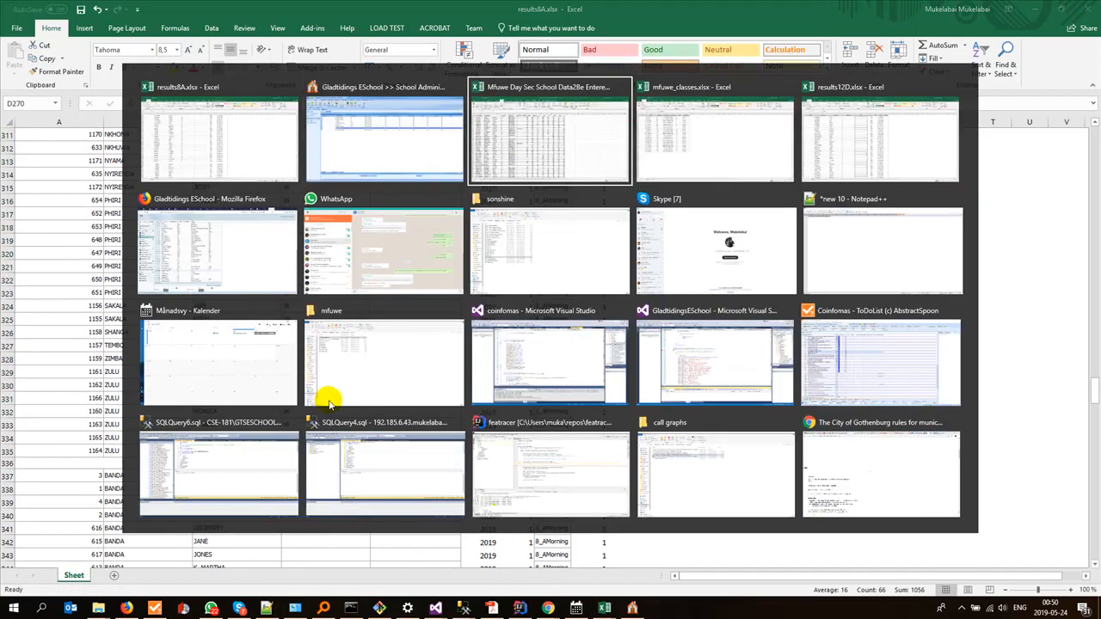
key("alt+Tab")
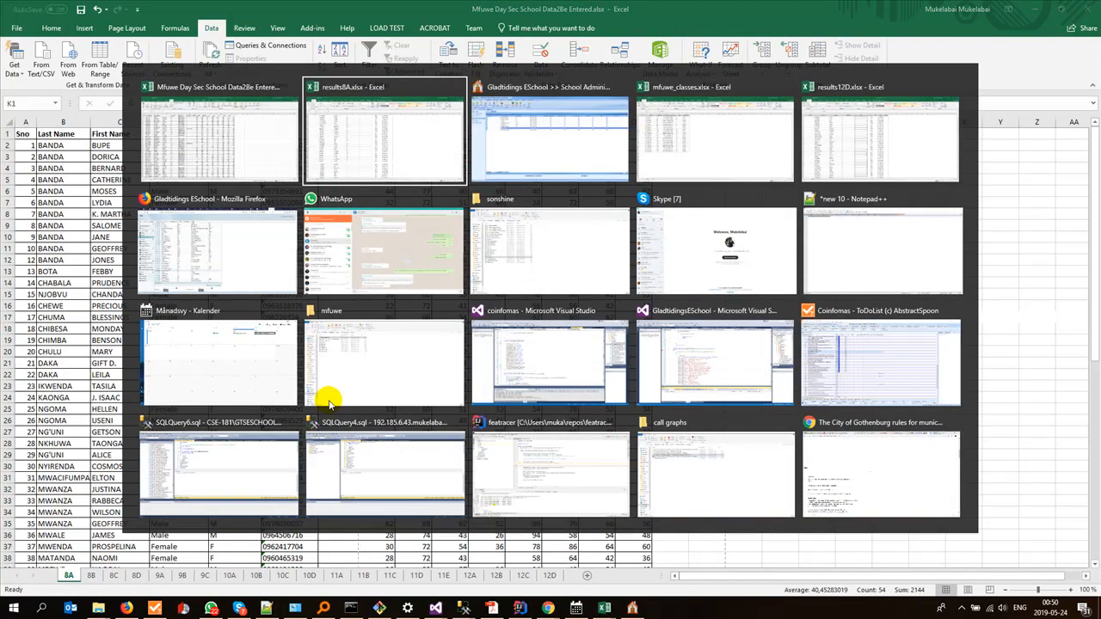
key("alt+Tab")
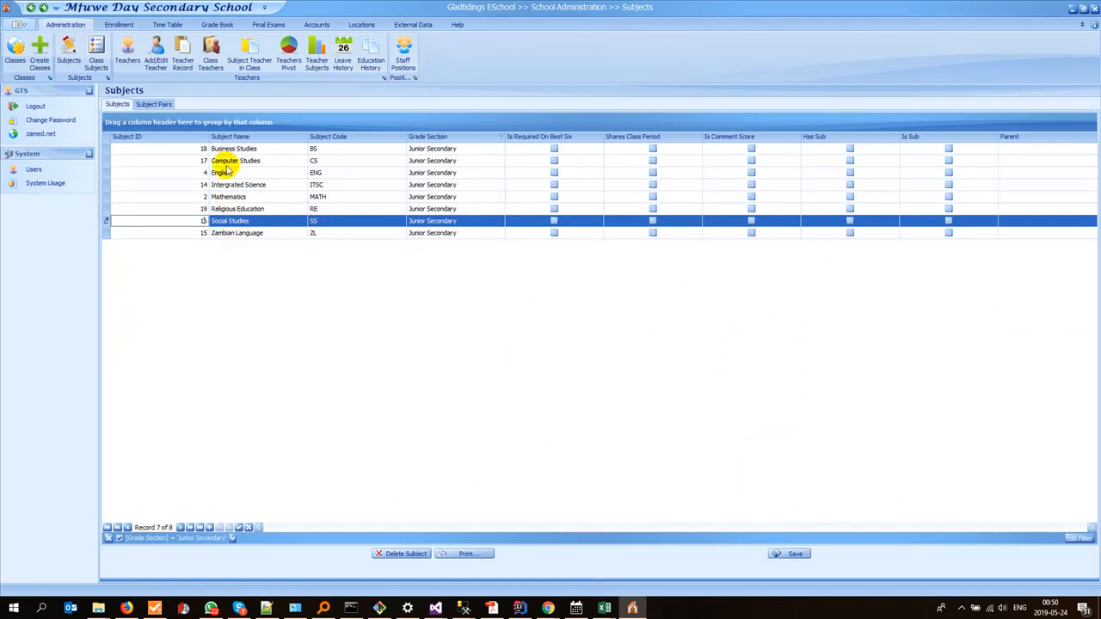
Step: Switch to results8A.xlsx, enter SubjectID 17 in cell D337 and fill it down to D402 for the sixth pupil block
key("alt+Tab")
key("alt+Tab")
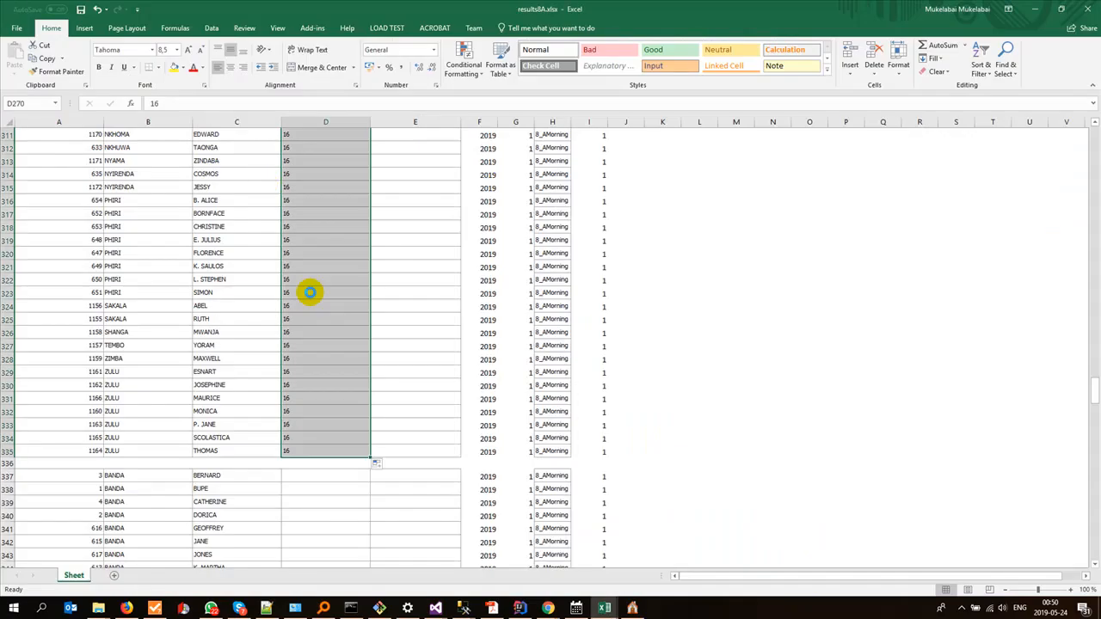
left_click(320, 477)
type("1")
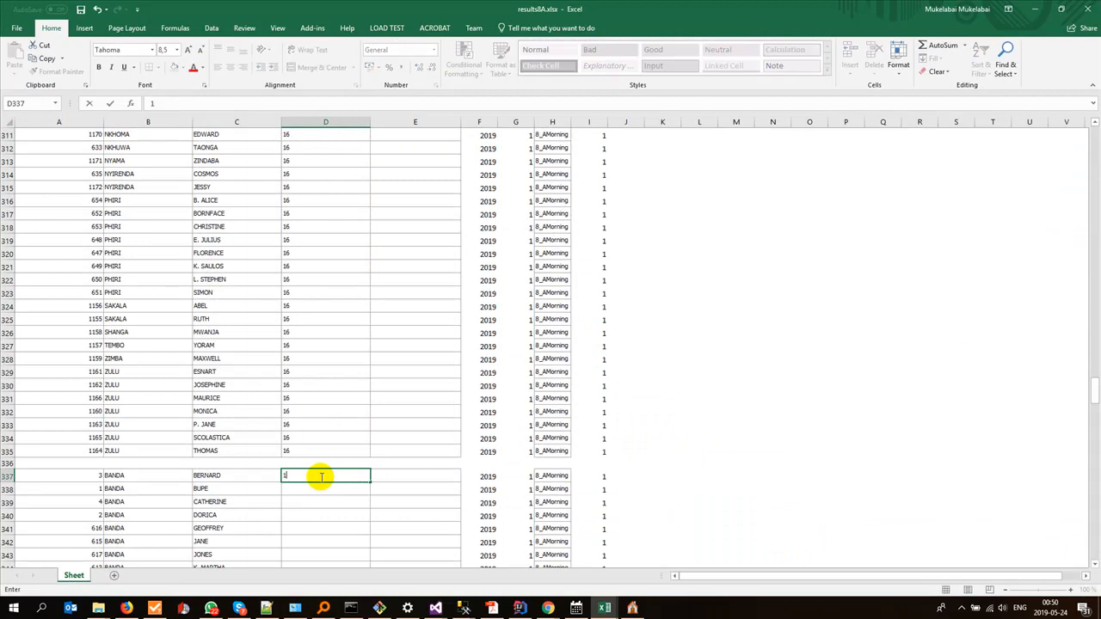
type("7")
scroll(320, 477, "down", 5)
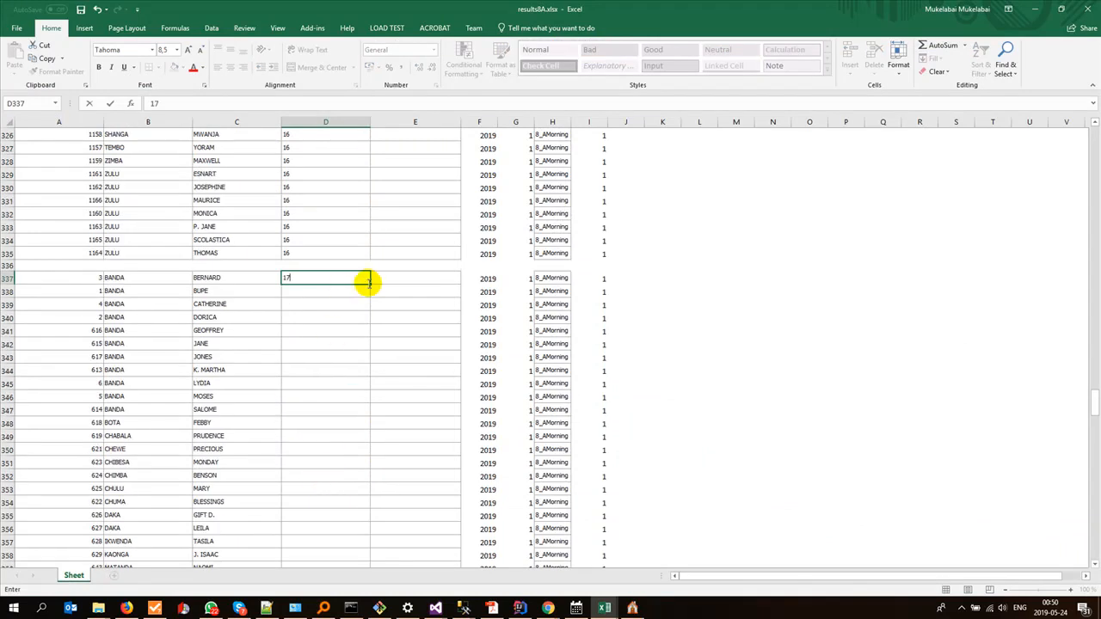
left_click_drag(371, 283, 356, 519)
scroll(327, 415, "down", 5)
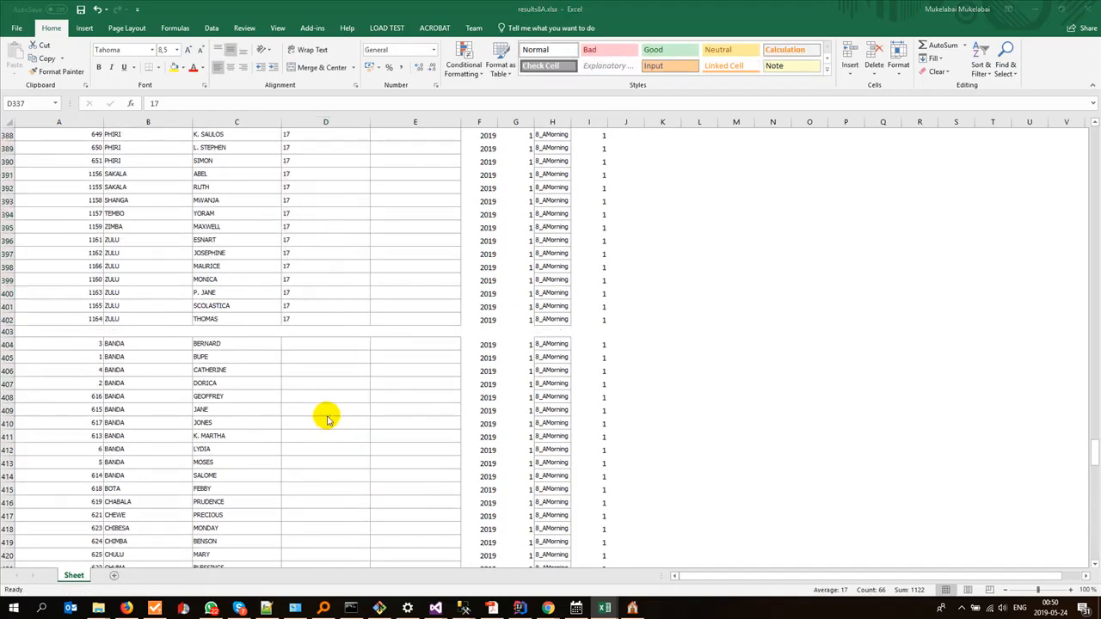
Step: Check the BS column in Mfuwe Day Sec School Data2Be Entered.xlsx and look up Business Studies' Subject ID in Gladtidings ESchool
key("alt+Tab")
key("alt+Tab")
key("alt+Tab")
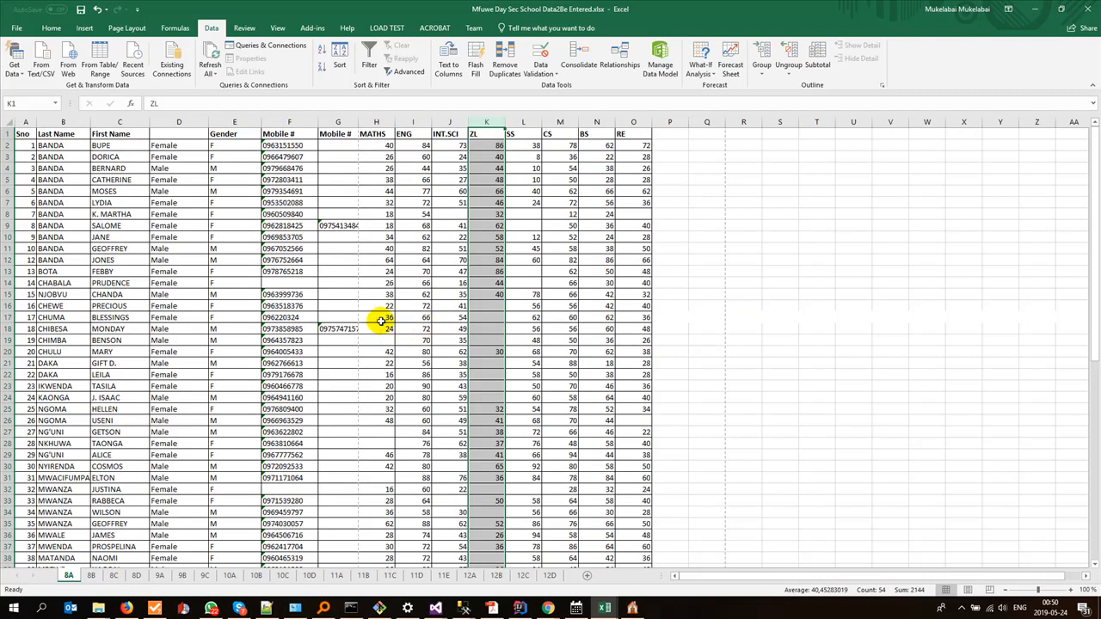
key("alt")
key("alt+Tab")
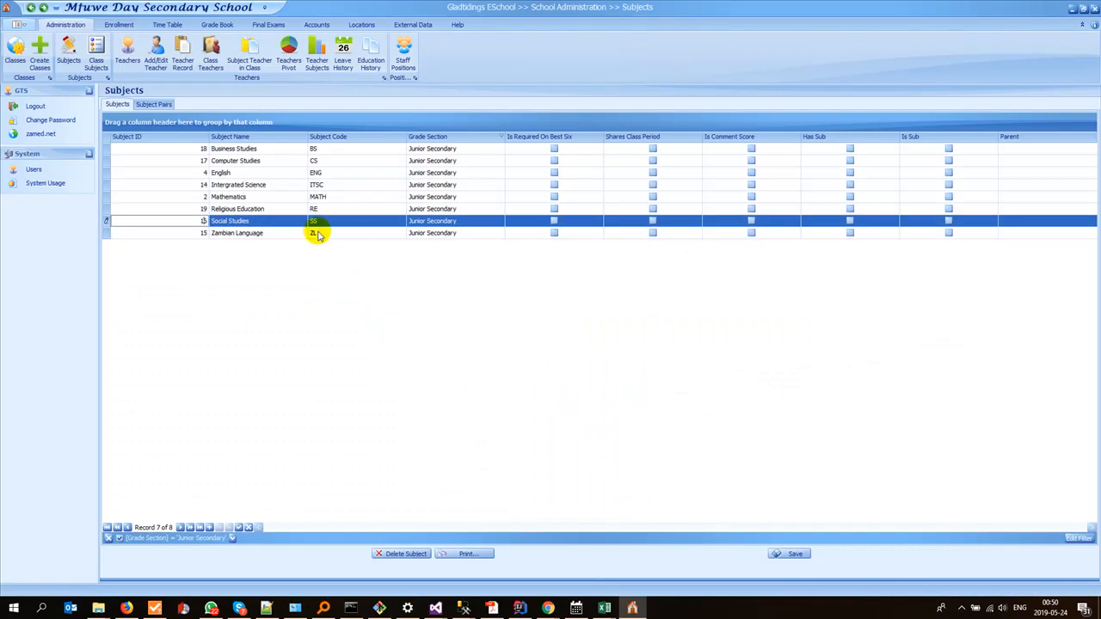
Step: Switch to results8A.xlsx, enter SubjectID 18 in cell D404 and fill it down through the seventh pupil block
key("alt+Tab")
key("alt+Tab")
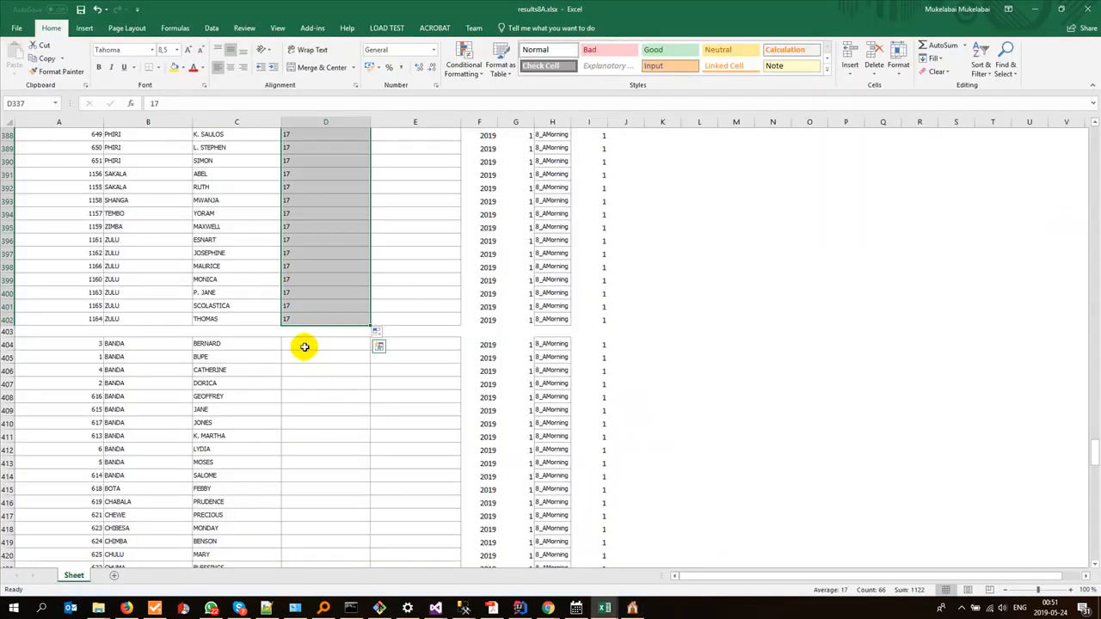
left_click(304, 346)
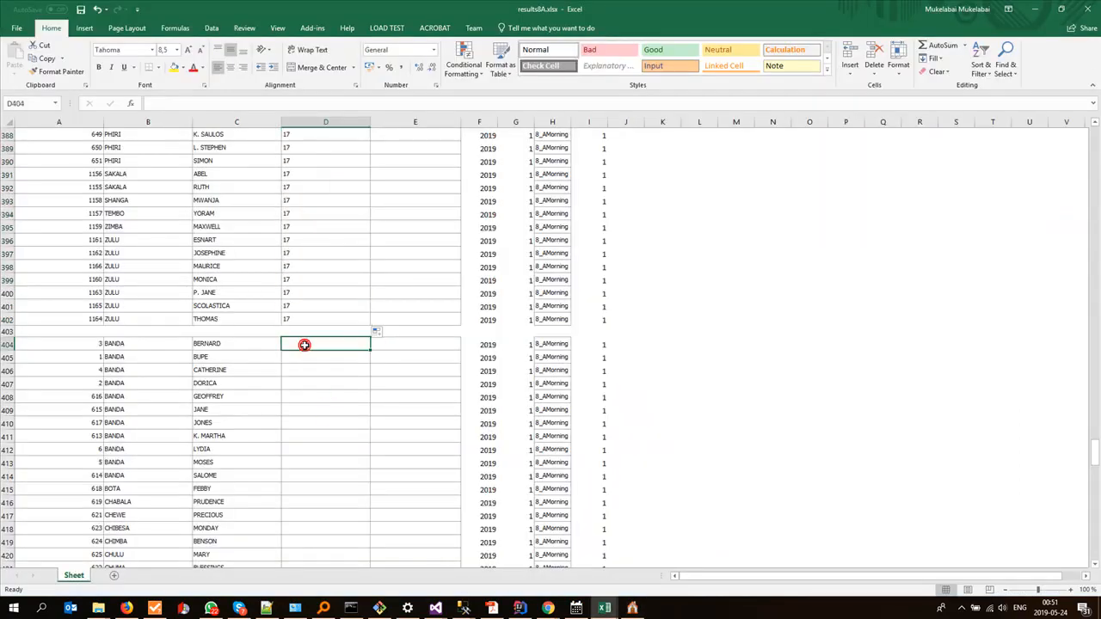
type("18")
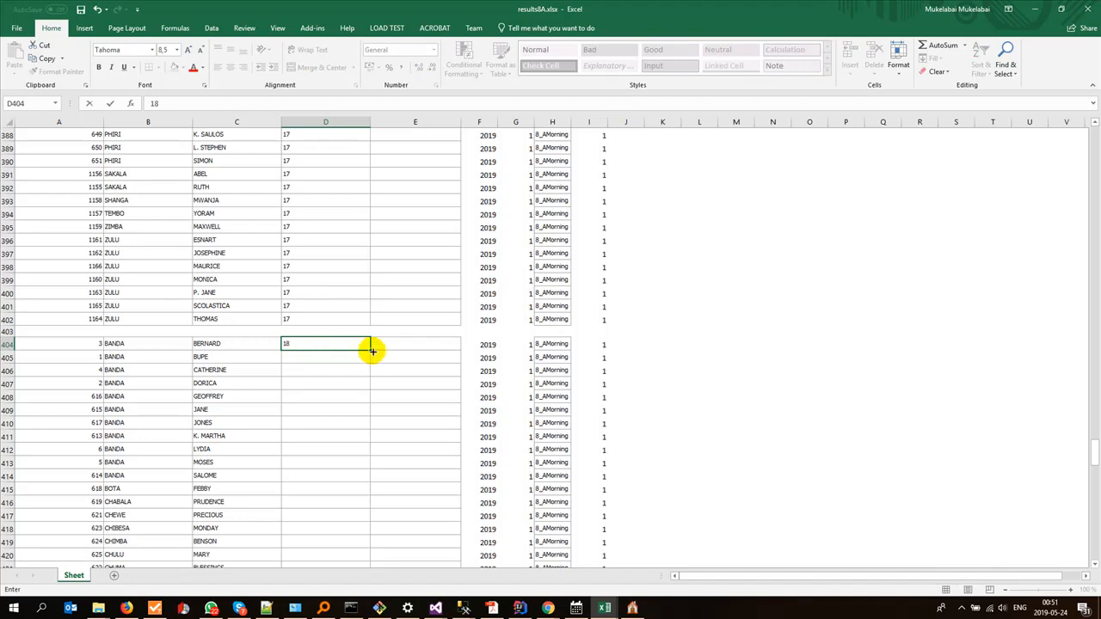
left_click_drag(370, 351, 353, 460)
left_click(352, 461)
Step: Check the RE column in Mfuwe Day Sec School Data2Be Entered.xlsx and look up Religious Education's Subject ID in Gladtidings ESchool
key("alt+Tab")
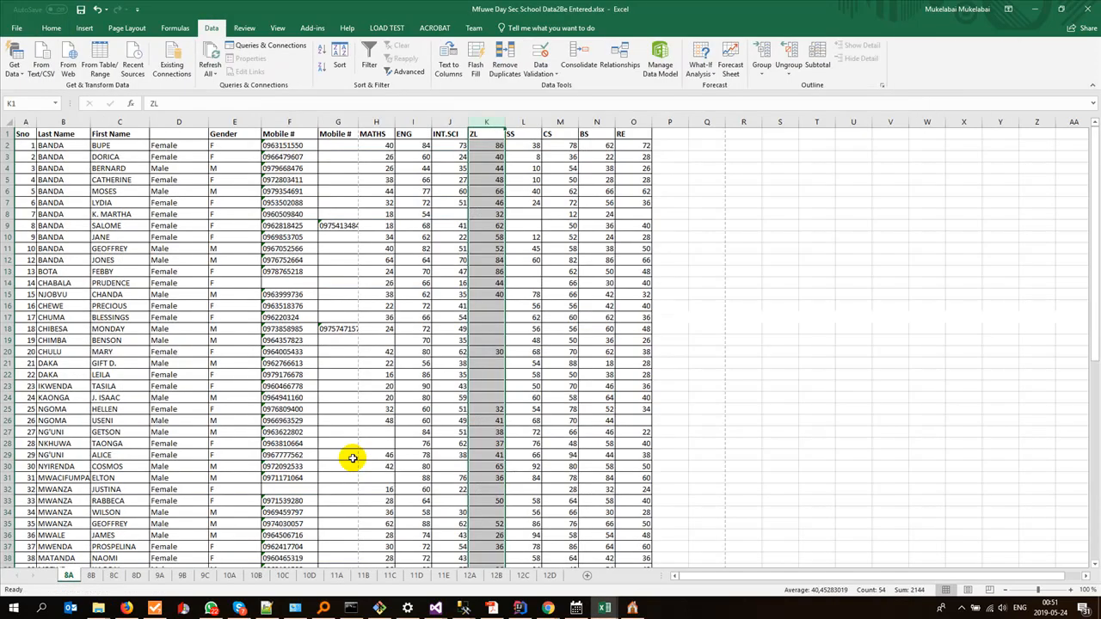
key("alt+Tab")
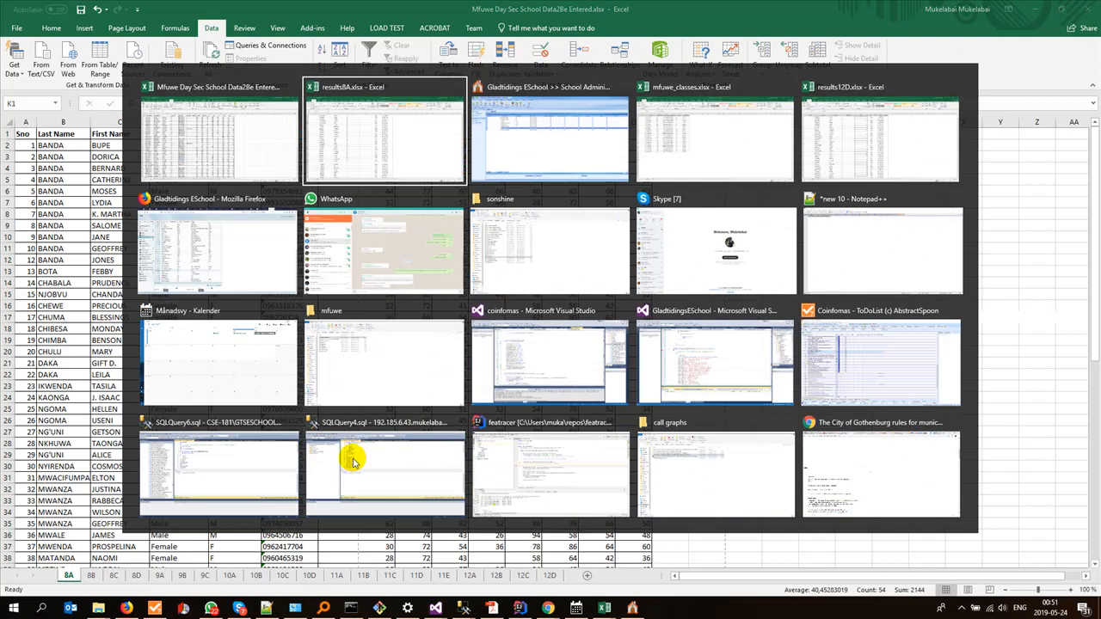
key("alt+Tab")
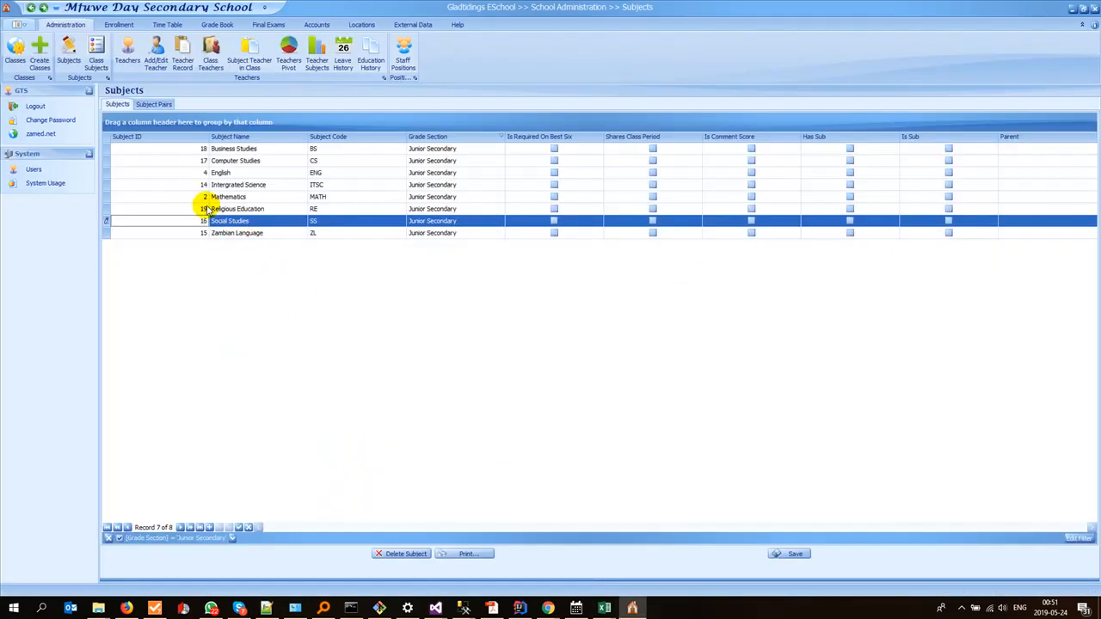
Step: Switch to results8A.xlsx, enter SubjectID 19 in cell D471, fill it down to D536 for the last pupil block and save the workbook
key("alt+Tab")
left_click(322, 334)
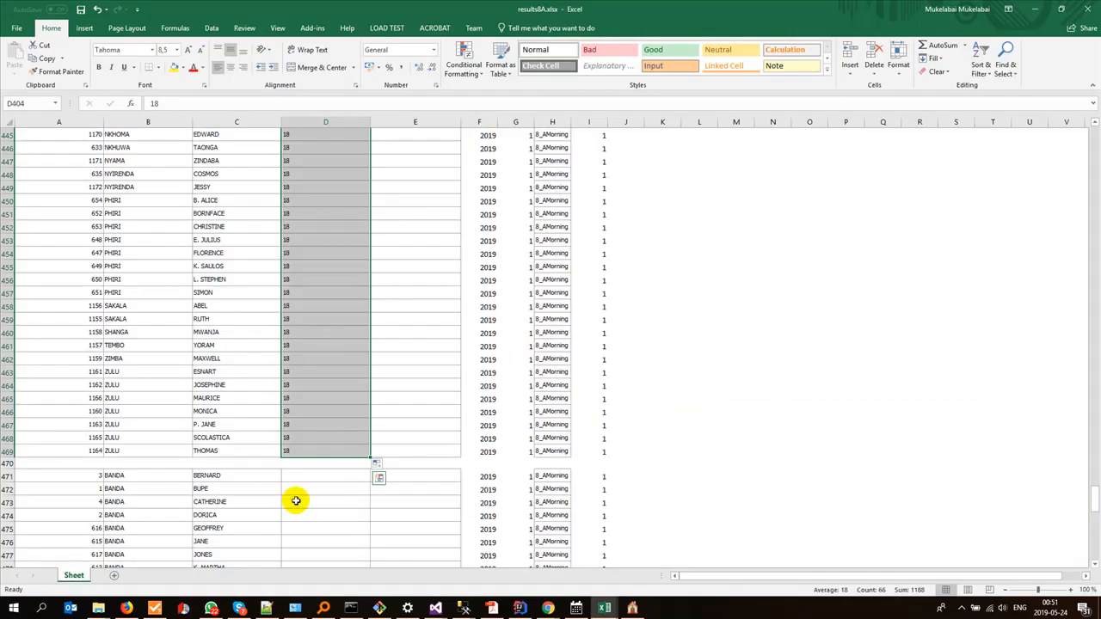
left_click(312, 477)
type("19")
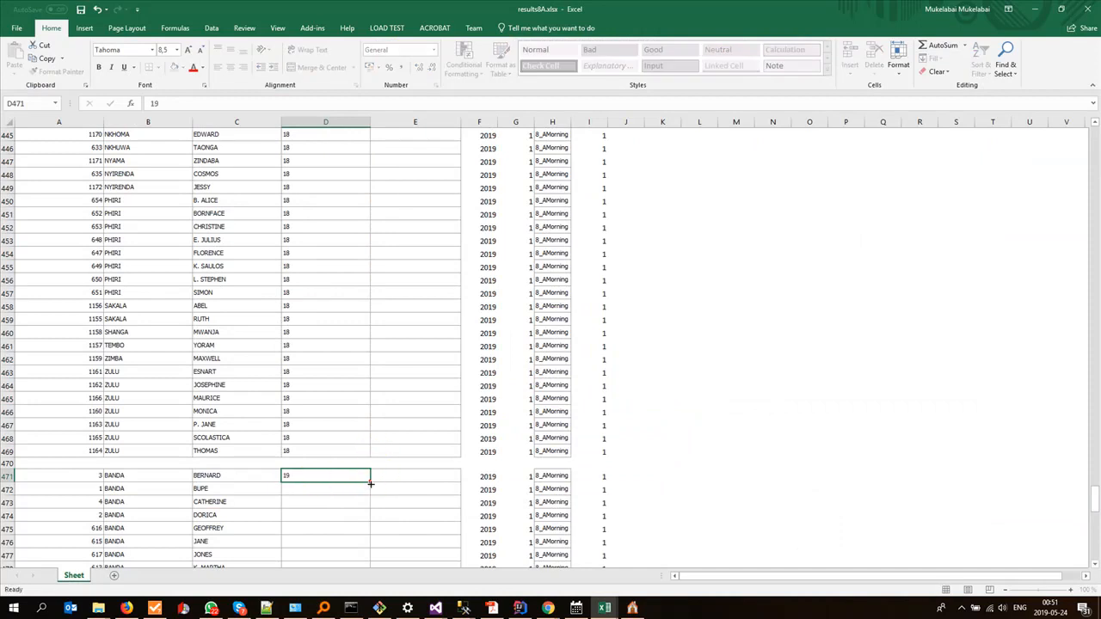
left_click_drag(370, 483, 359, 511)
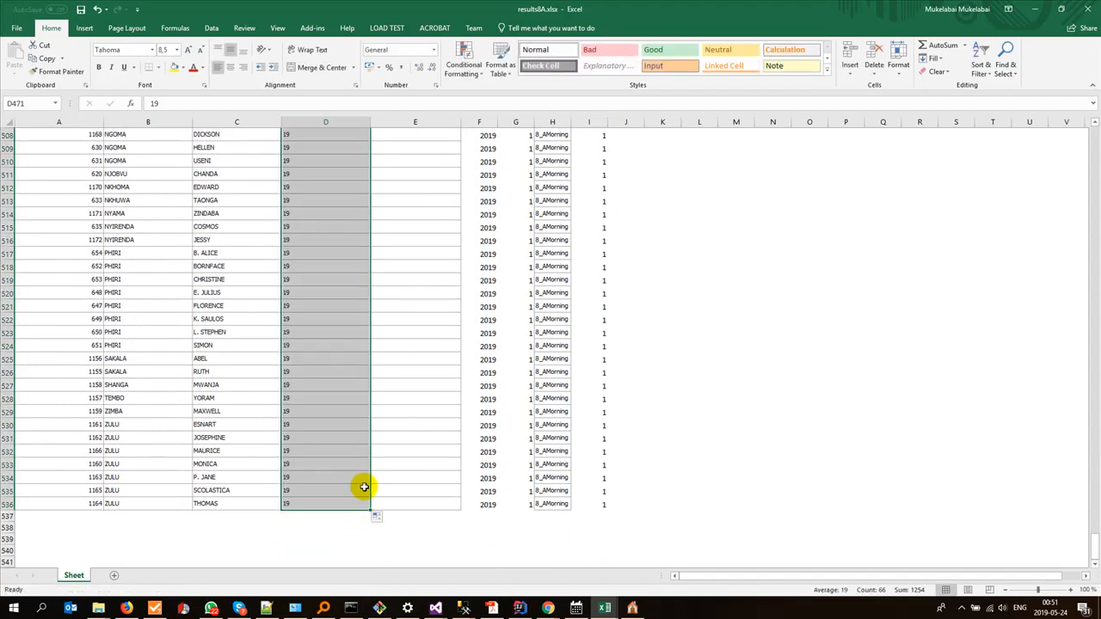
left_click(364, 488)
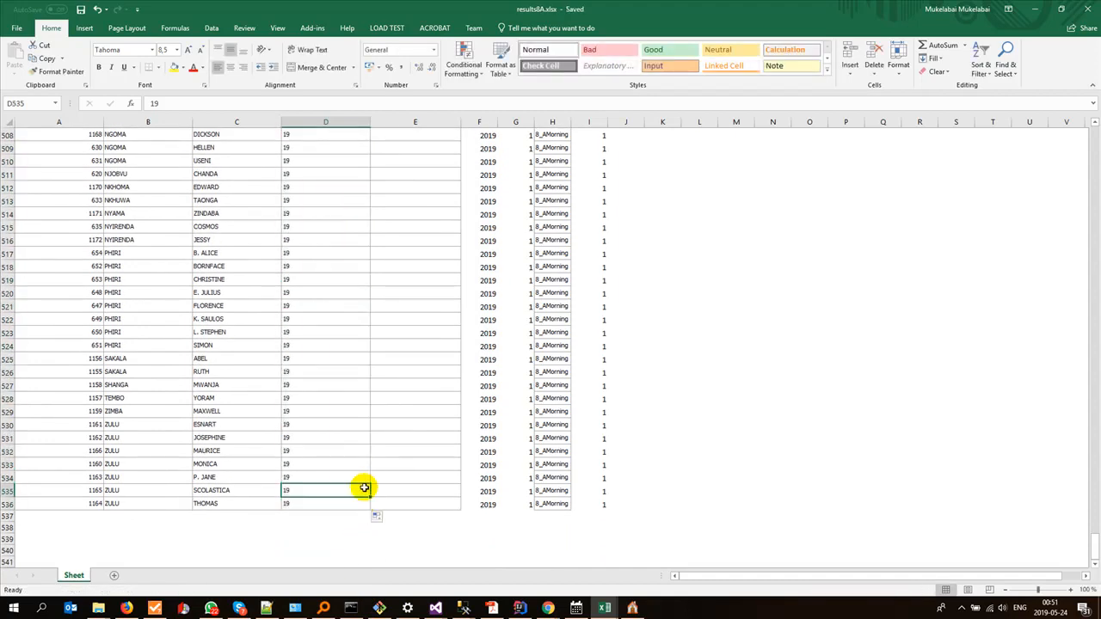
Step: Copy the MATHS scores H2:H67 from sheet 8A of Mfuwe Day Sec School Data2Be Entered.xlsx into results8A.xlsx's Score column from E2
key("ctrl+Home")
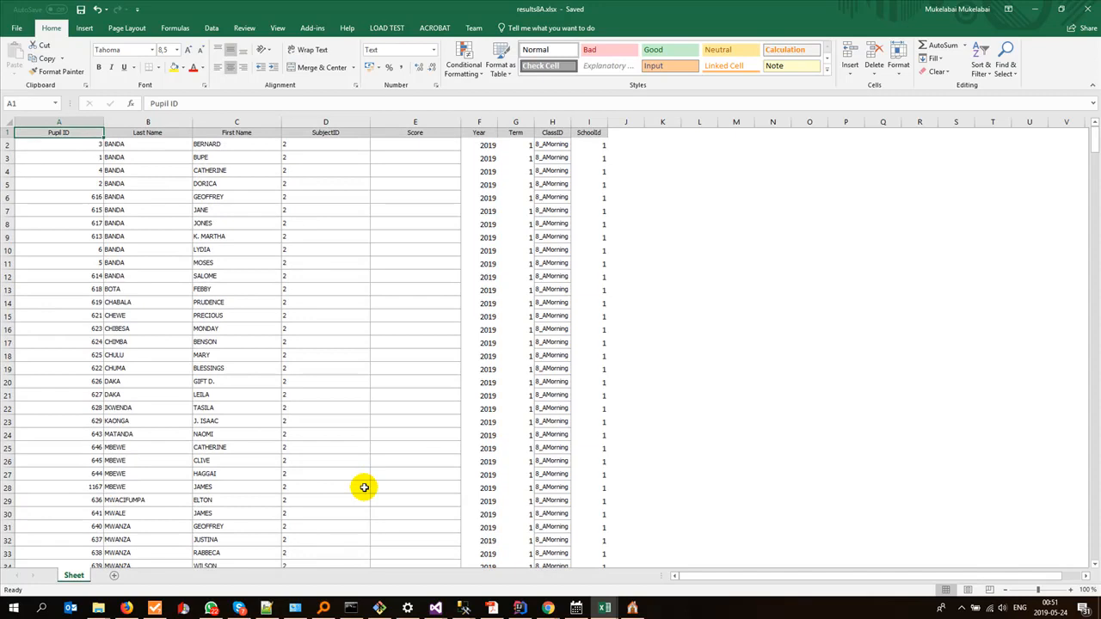
left_click(402, 148)
key("alt+Tab")
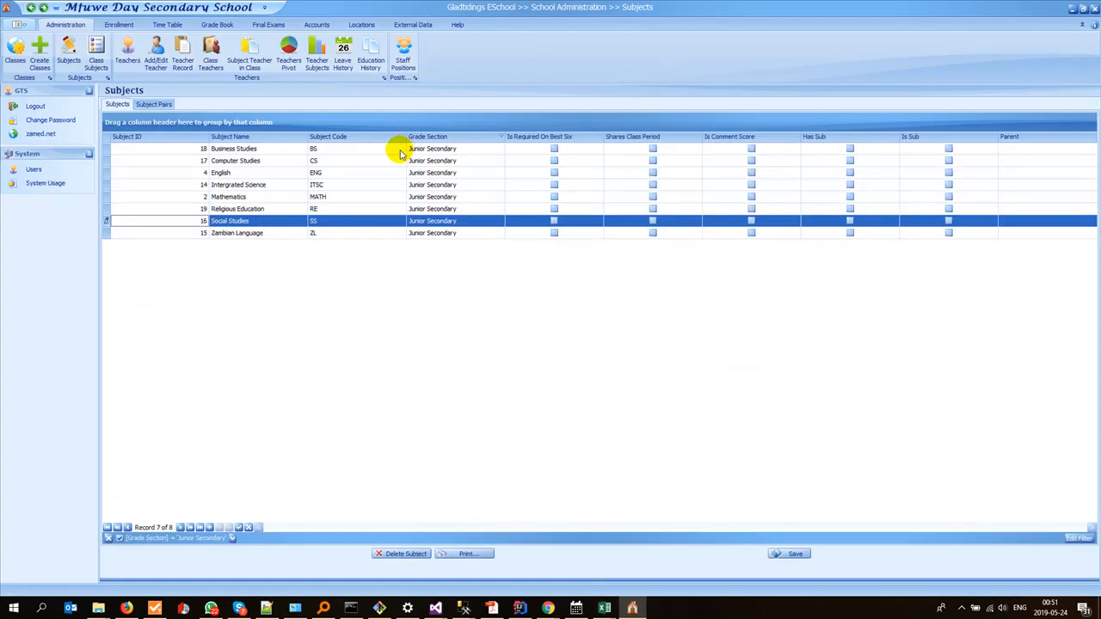
key("alt+Tab")
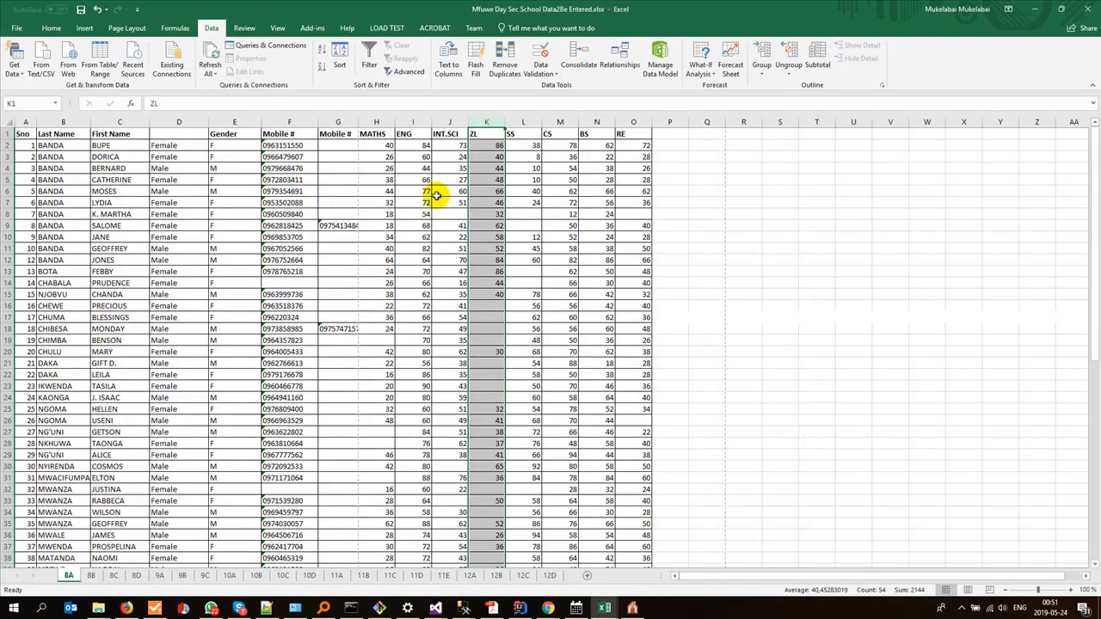
left_click(377, 147)
scroll(387, 219, "down", 14)
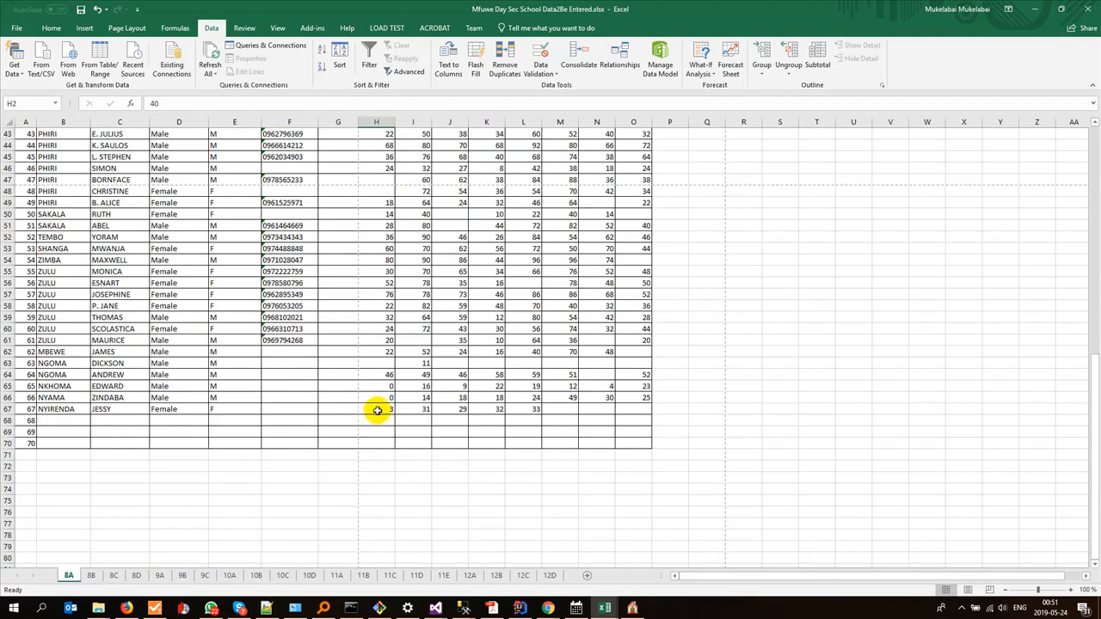
left_click(377, 410, "shift")
key("ctrl+c")
key("alt+Tab")
key("alt+Tab")
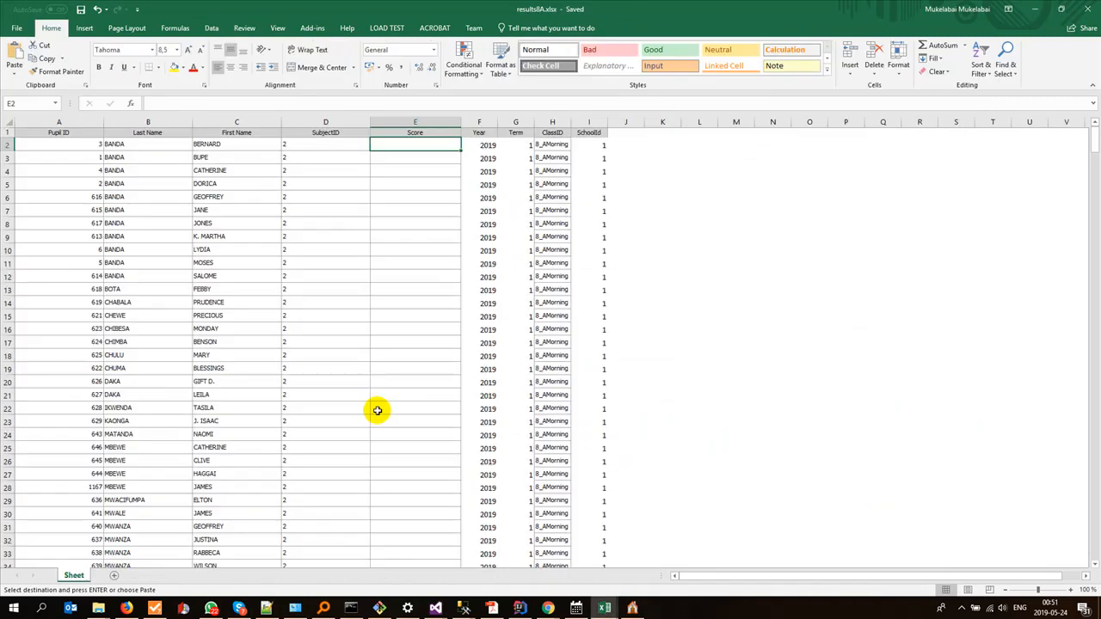
key("ctrl+v")
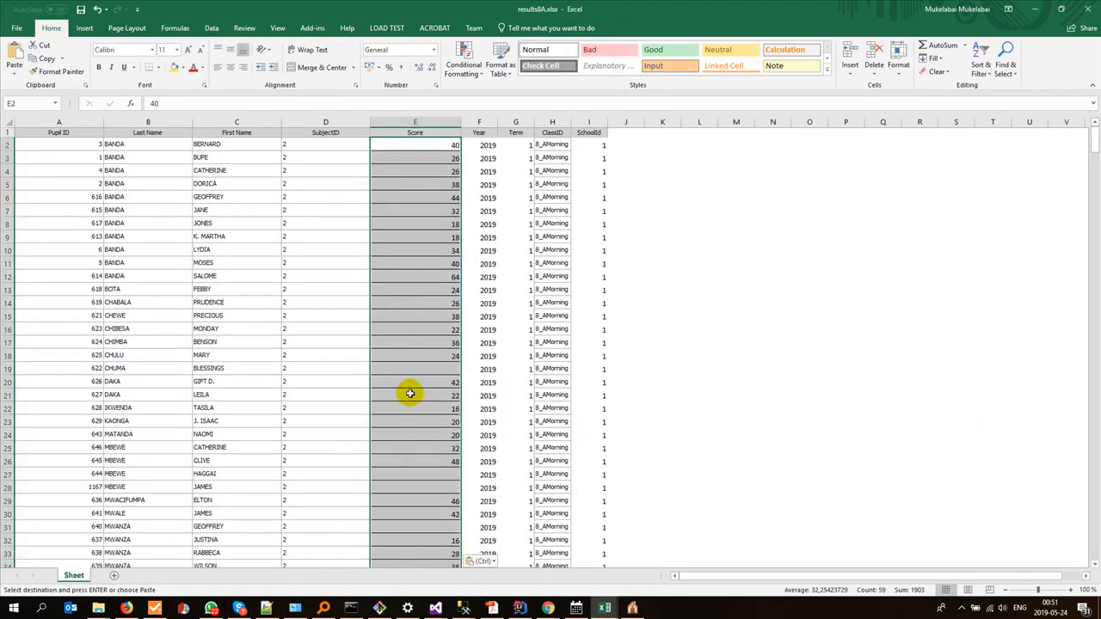
Step: Copy the ENG scores I2:I67 from sheet 8A of the Mfuwe data workbook into results8A.xlsx's Score column from E69
scroll(410, 393, "down", 16)
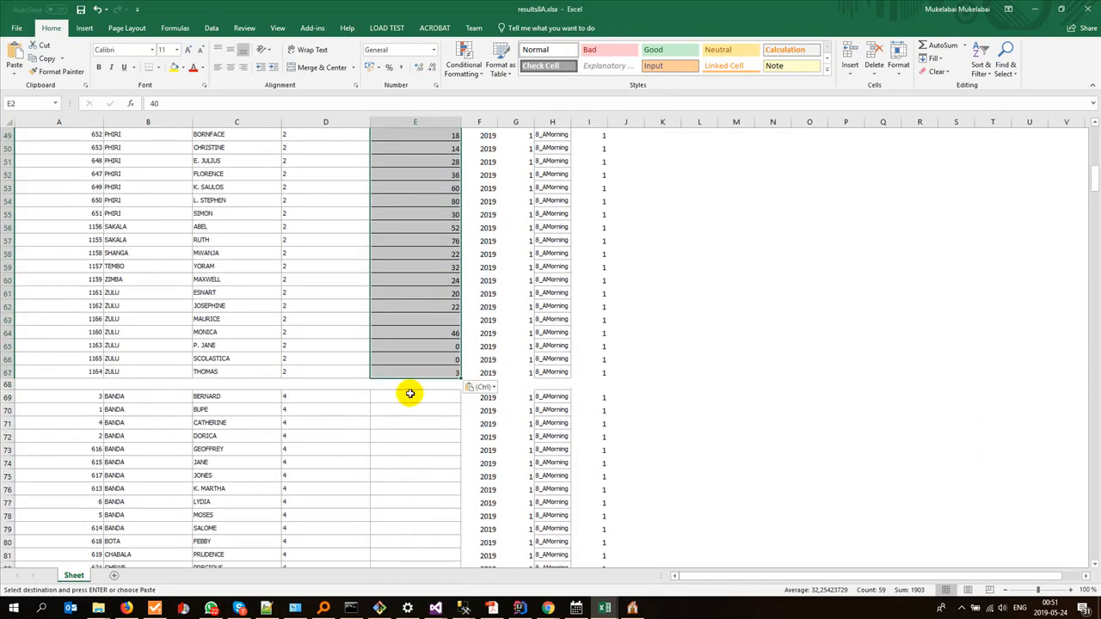
key("alt+Tab")
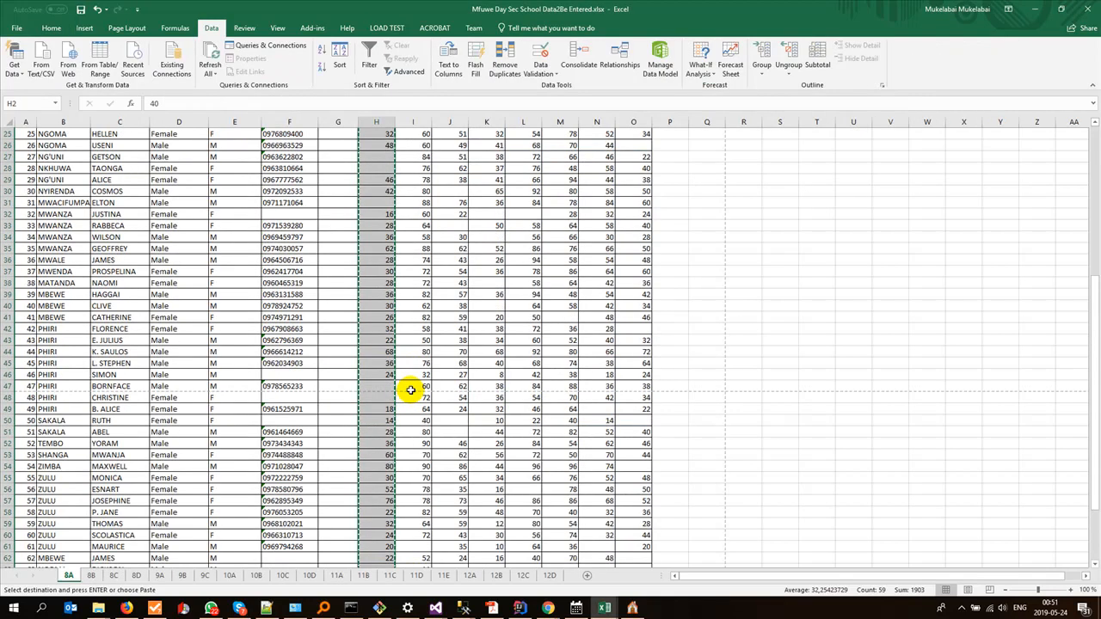
key("ctrl+Home")
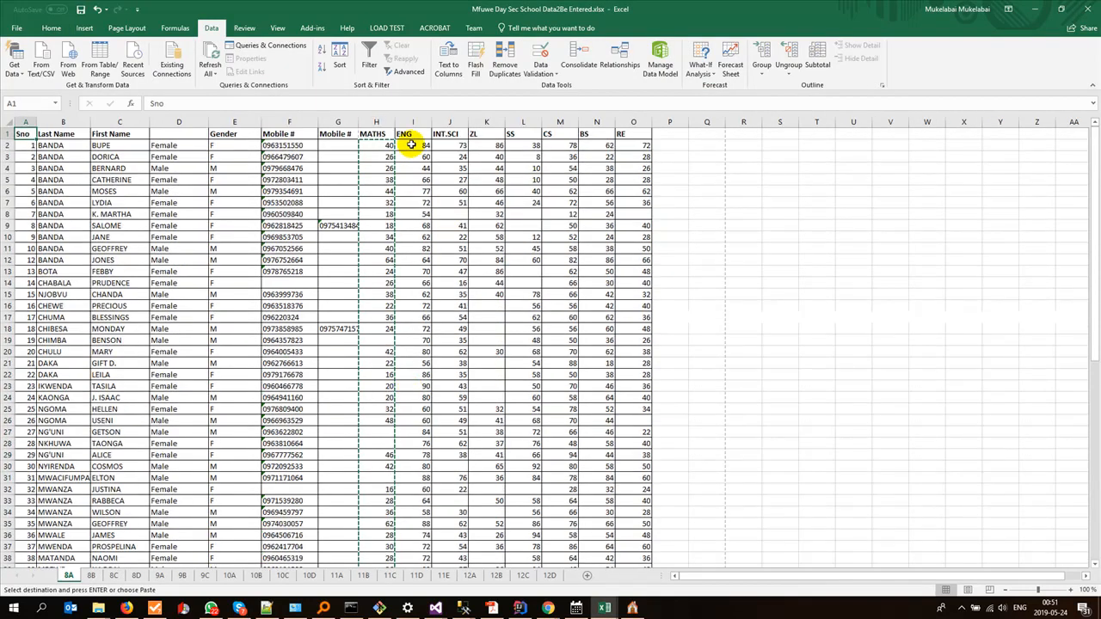
scroll(454, 394, "down", 11)
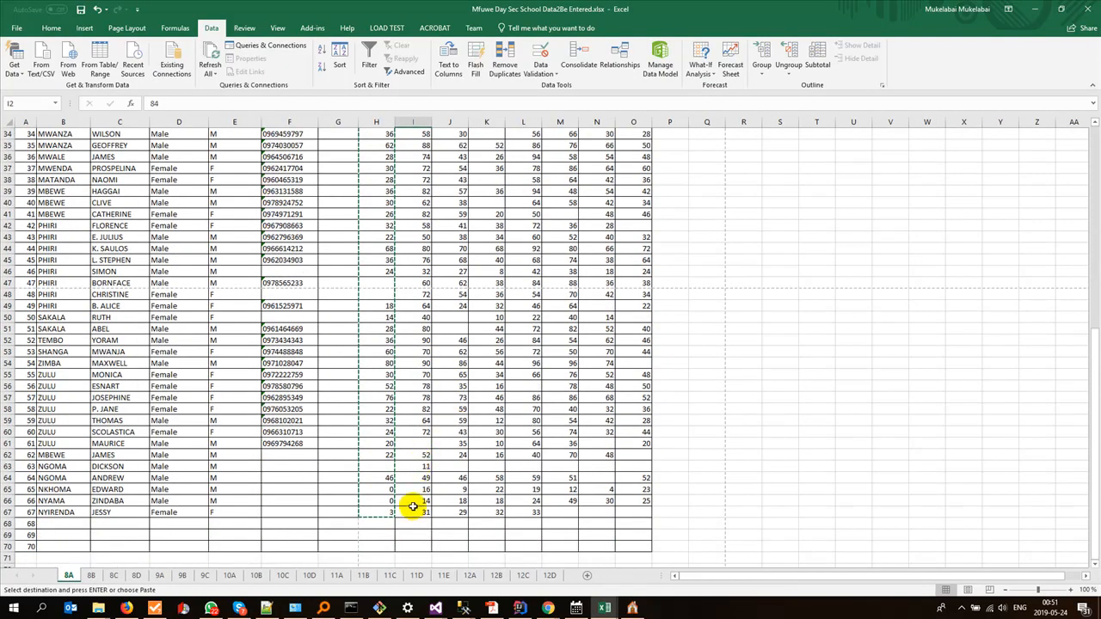
left_click(414, 512, "shift")
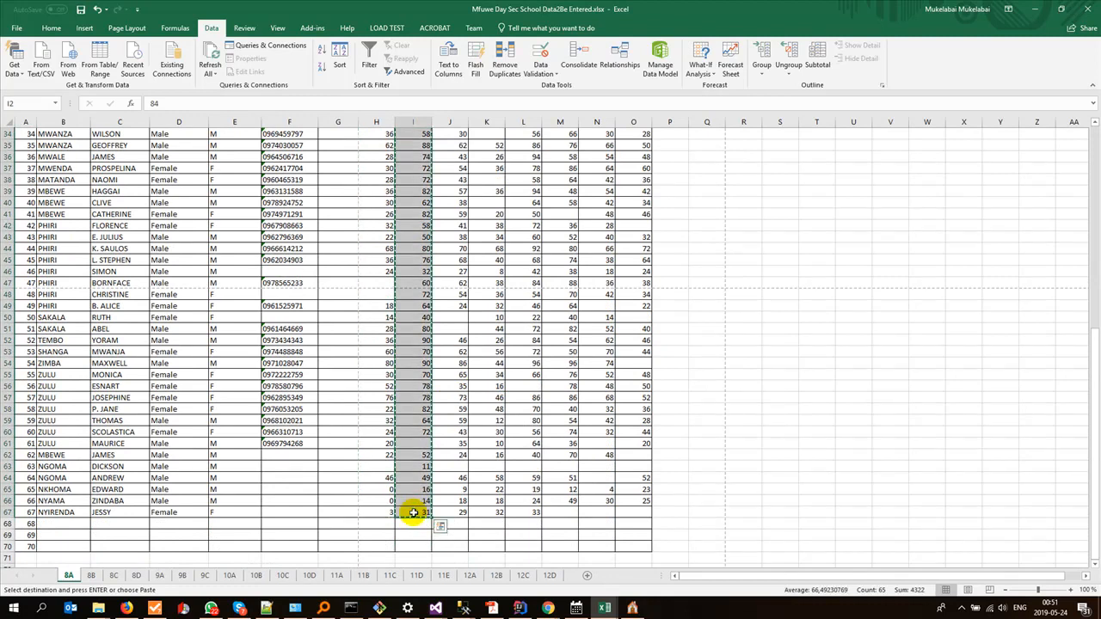
key("alt+Tab")
left_click(399, 395)
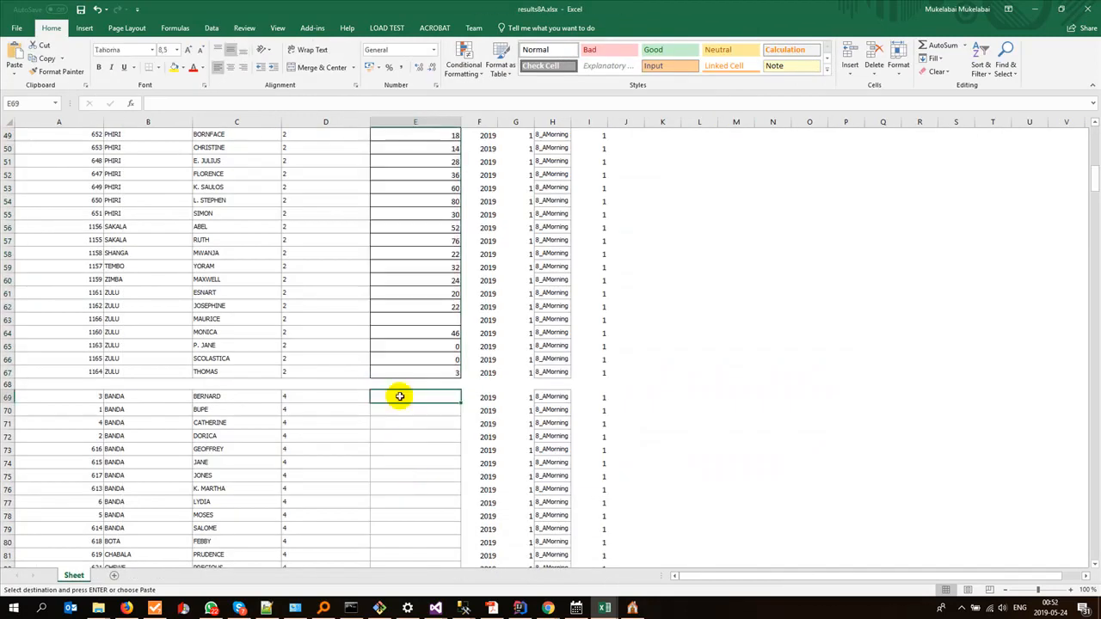
key("ctrl+v")
Step: Copy the INT.SCI scores J2:J67 from sheet 8A of the Mfuwe data workbook into results8A.xlsx's Score column from E136
key("alt+Tab")
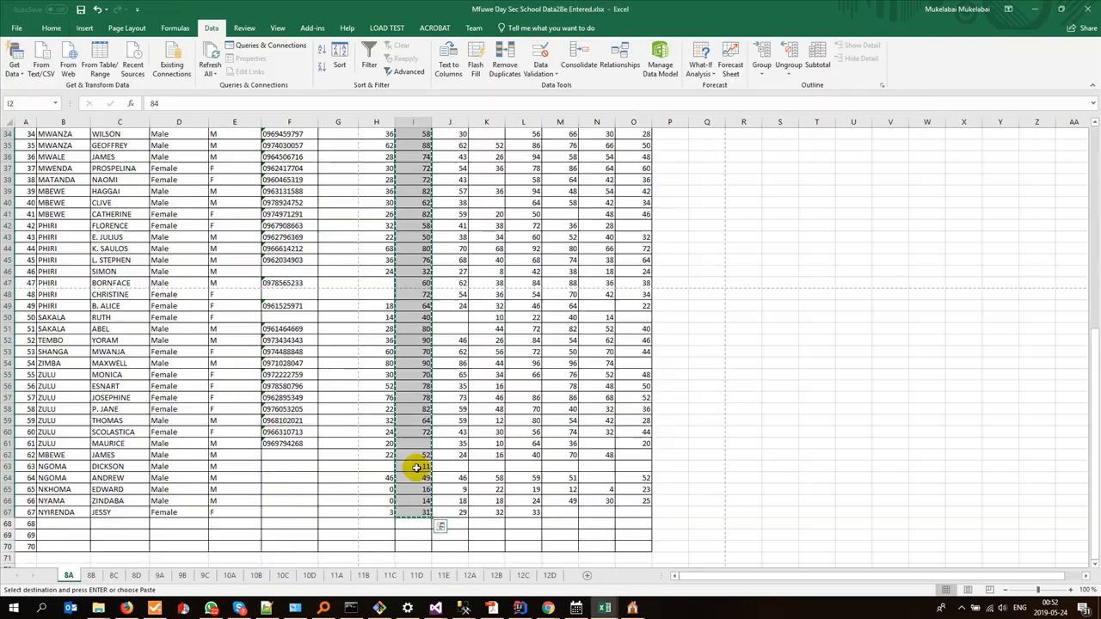
key("ctrl+Home")
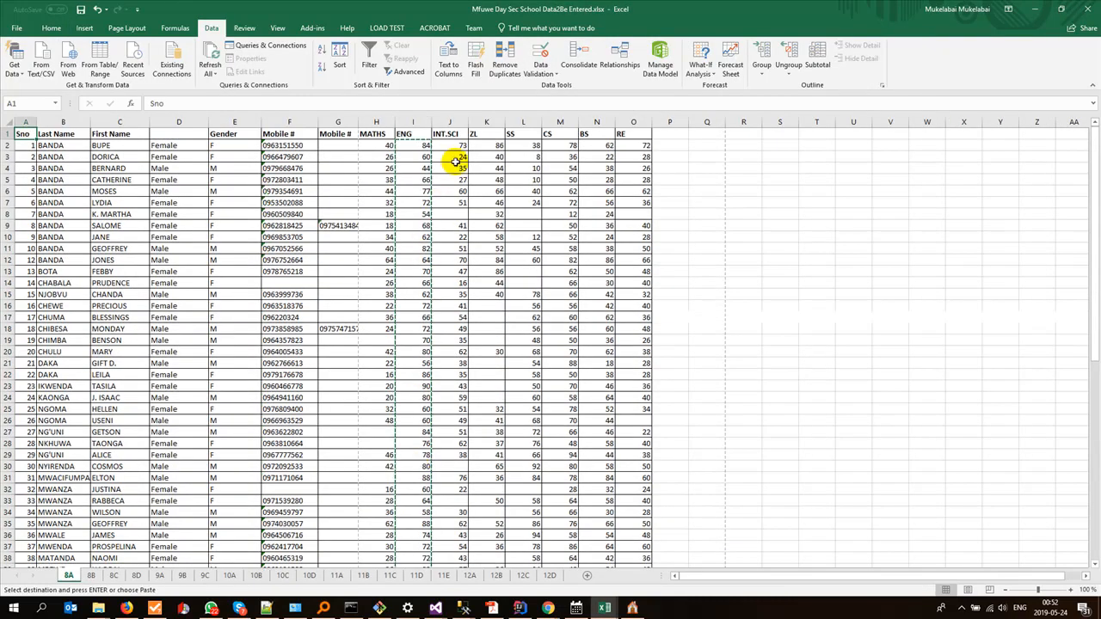
scroll(442, 431, "down", 12)
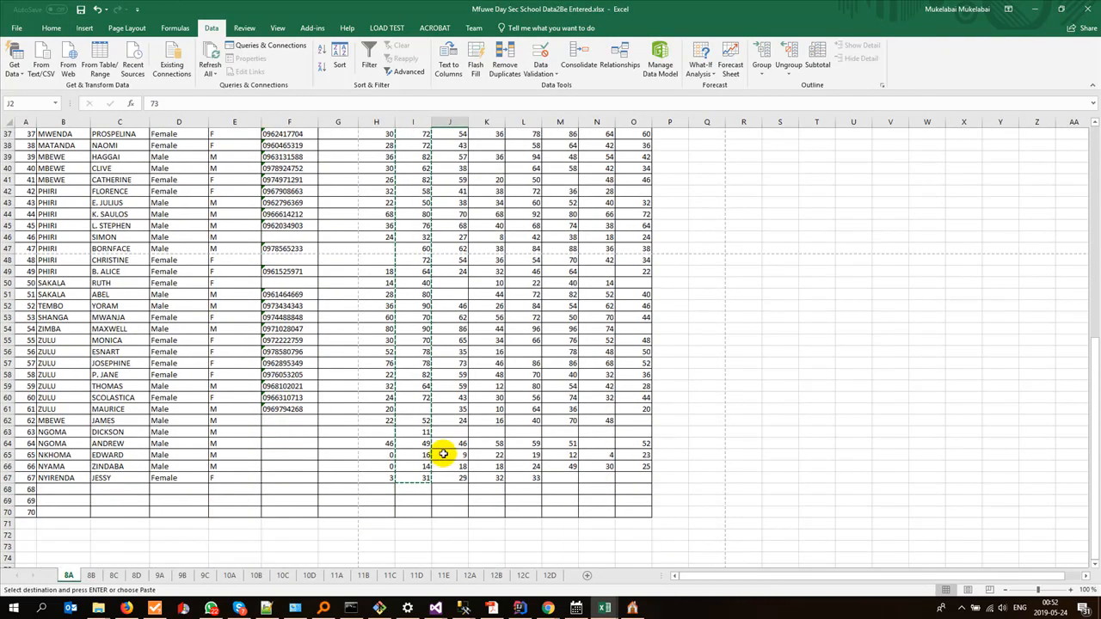
left_click(448, 475, "shift")
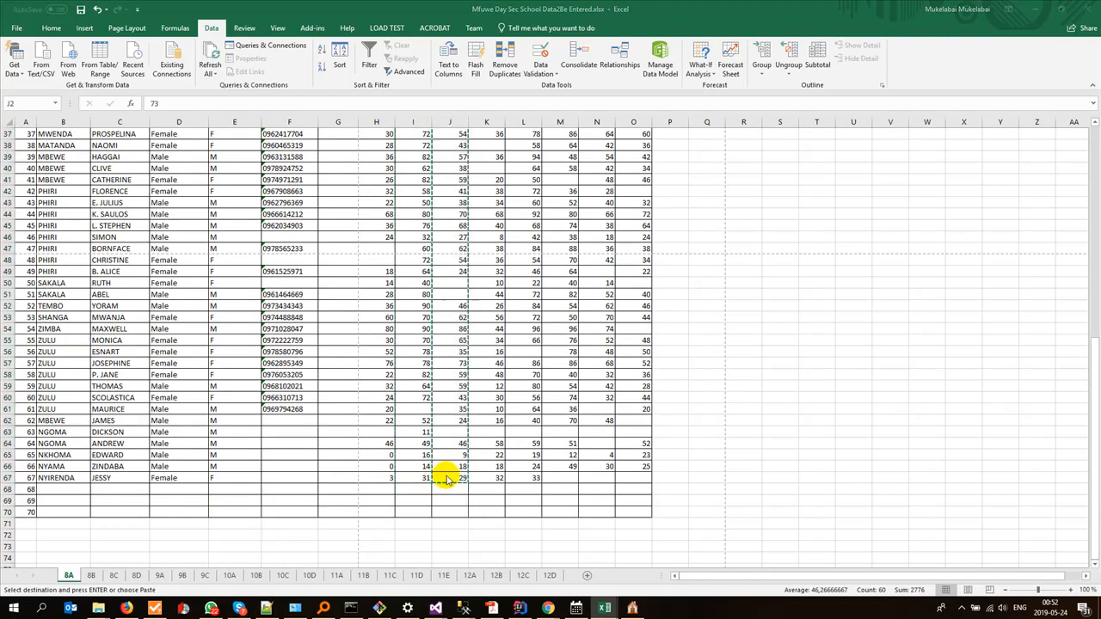
key("alt+Tab")
scroll(427, 449, "down", 20)
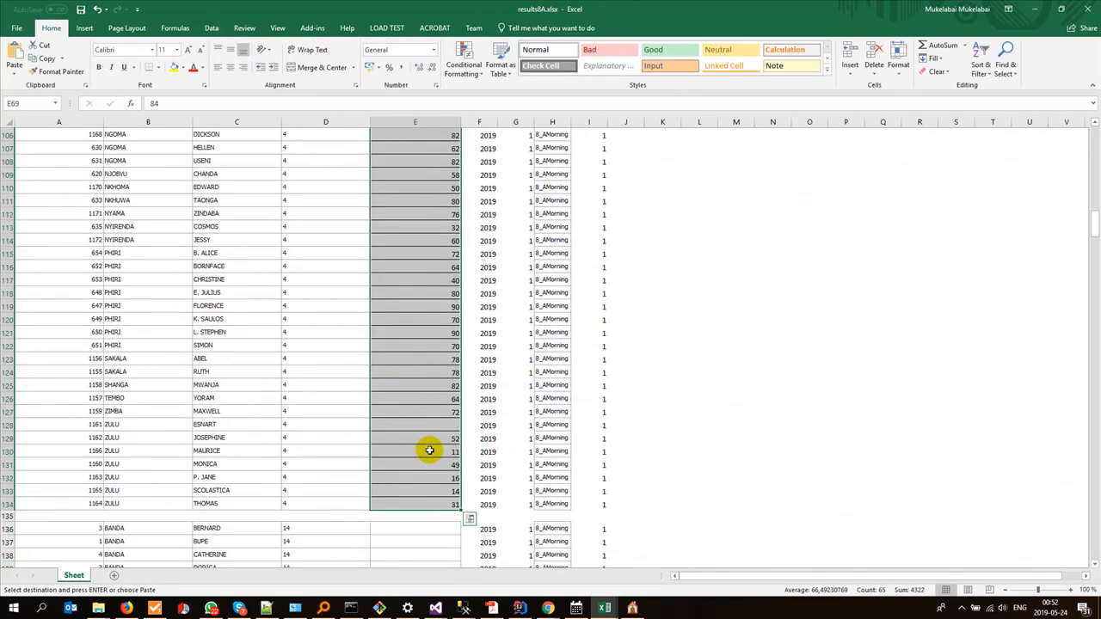
left_click(409, 292)
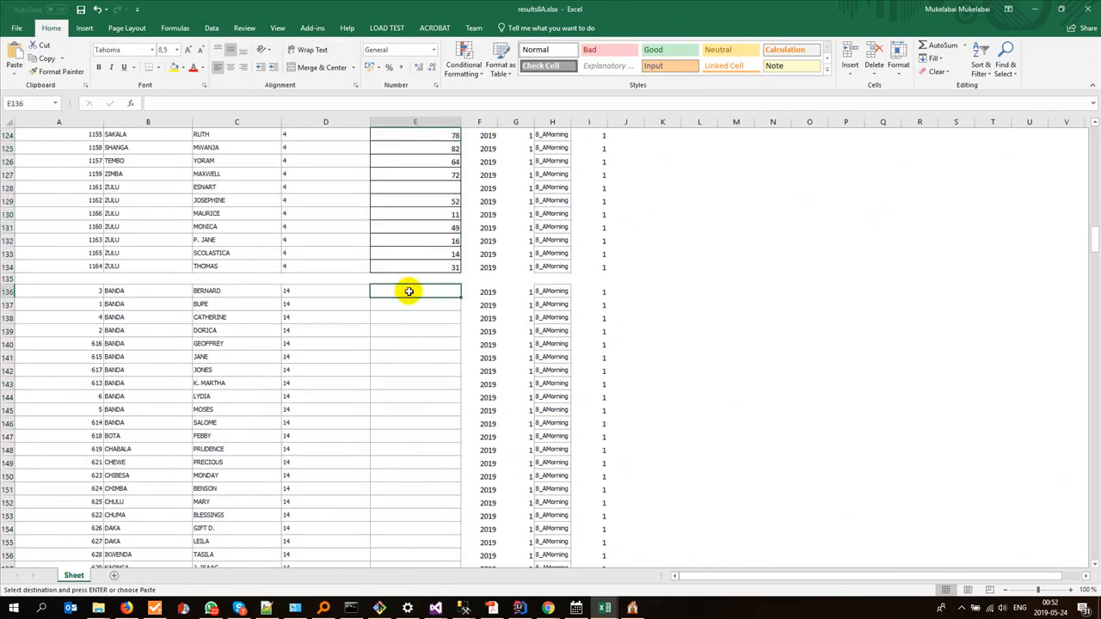
key("ctrl+v")
Step: Copy the ZL scores K2:K67 from sheet 8A of the Mfuwe data workbook into results8A.xlsx's Score column from E203
scroll(437, 443, "down", 12)
scroll(437, 443, "down", 11)
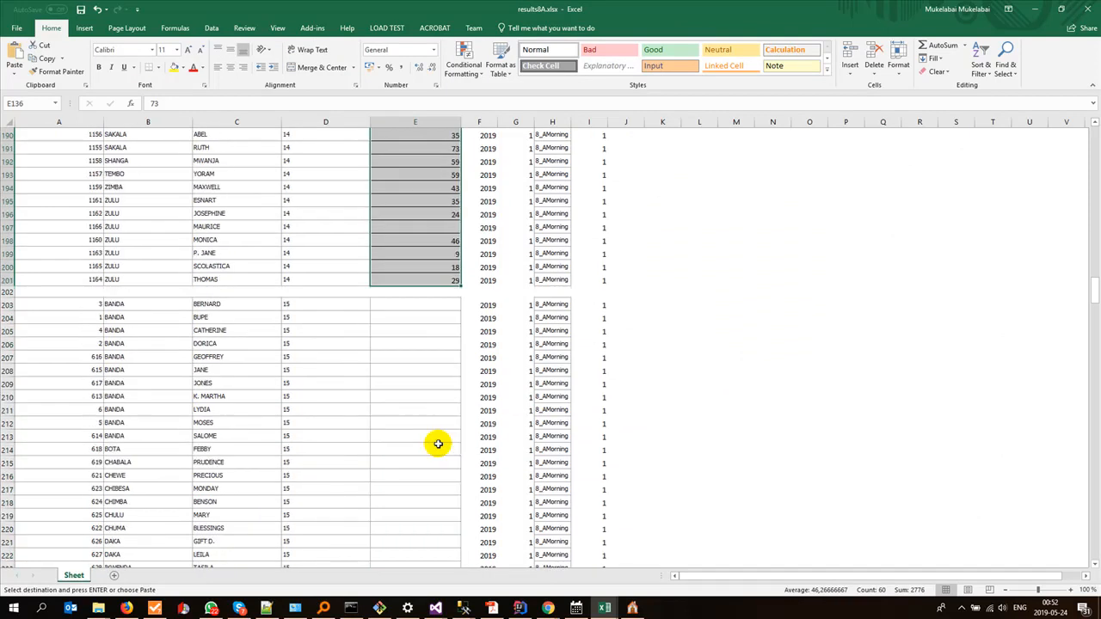
key("alt+Tab")
scroll(434, 443, "up", 10)
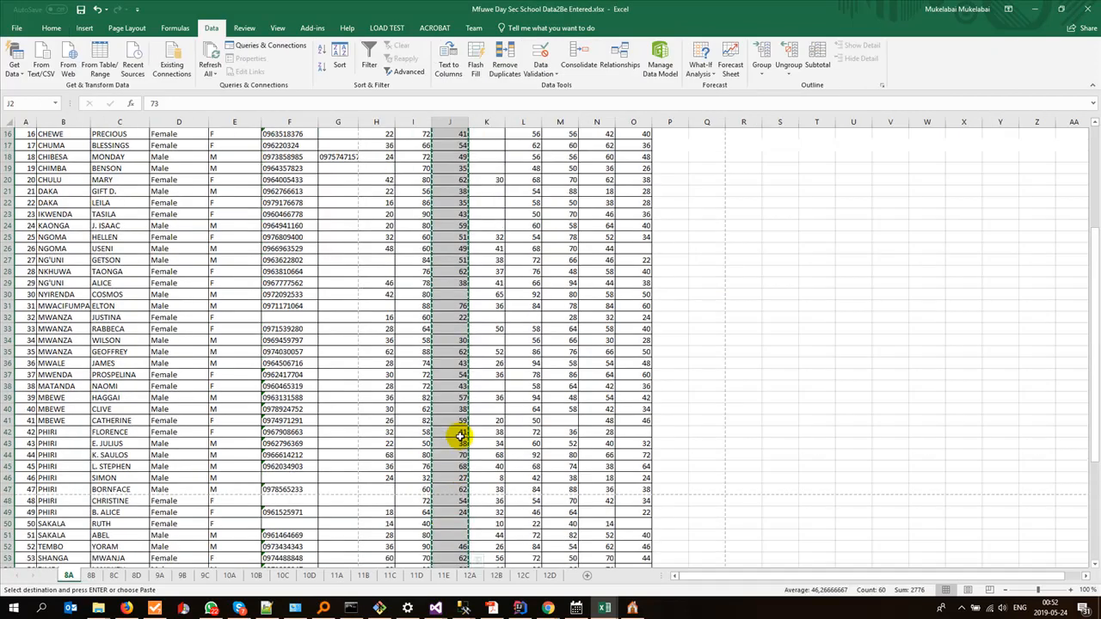
left_click(490, 146)
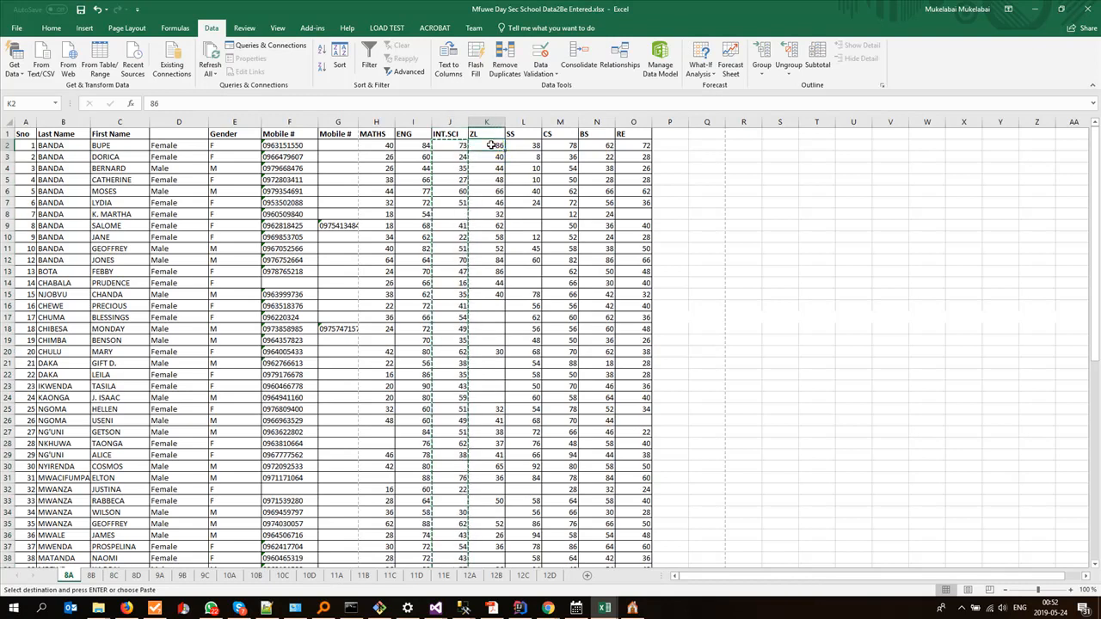
scroll(495, 258, "down", 14)
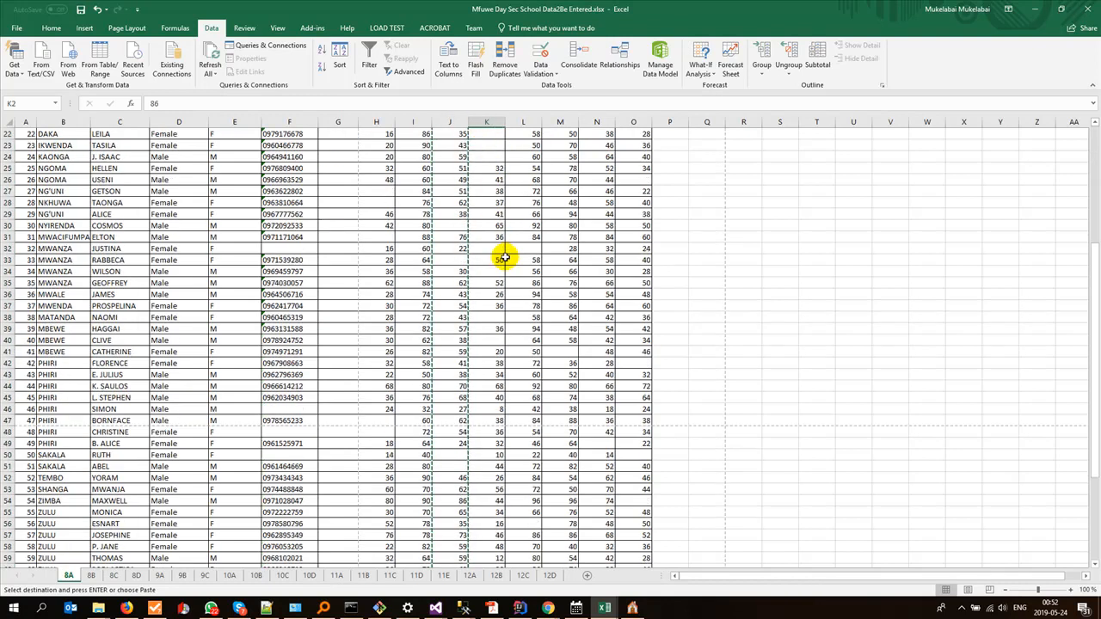
left_click(486, 407, "shift")
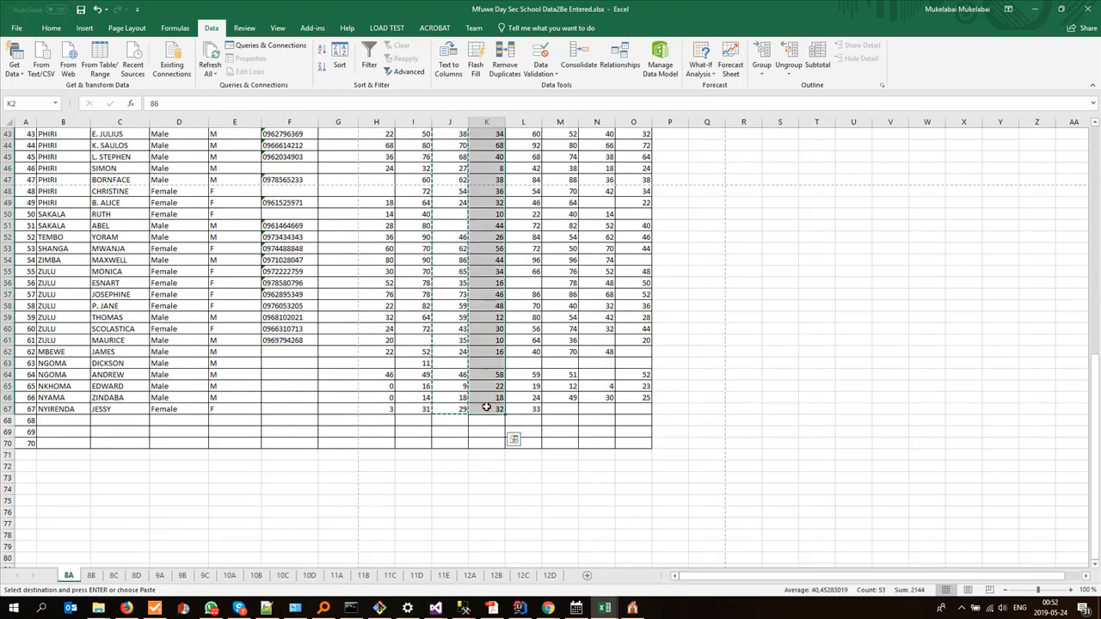
key("alt+Tab")
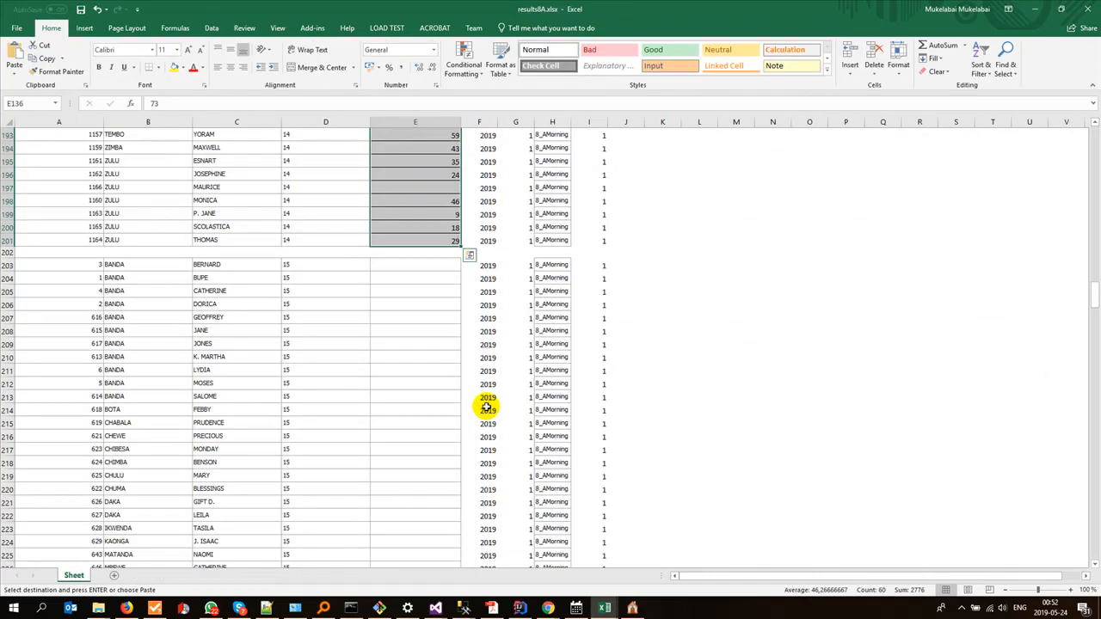
left_click(421, 263)
key("ctrl+v")
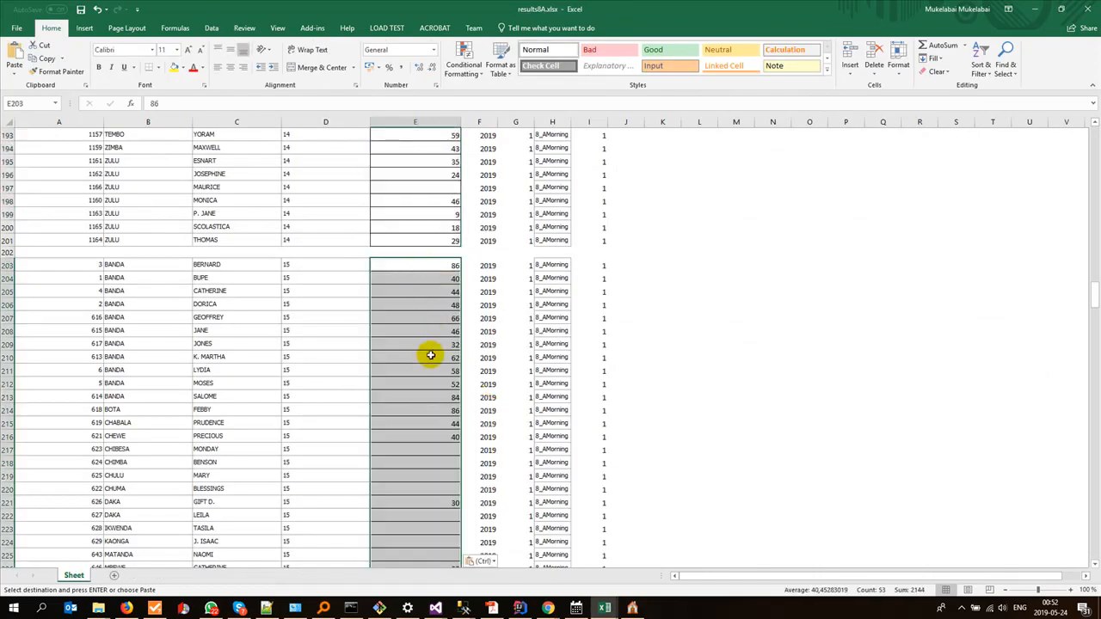
Step: Copy the SS scores L2:L67 from sheet 8A of the Mfuwe data workbook into results8A.xlsx's Score column from E270
scroll(431, 355, "down", 20)
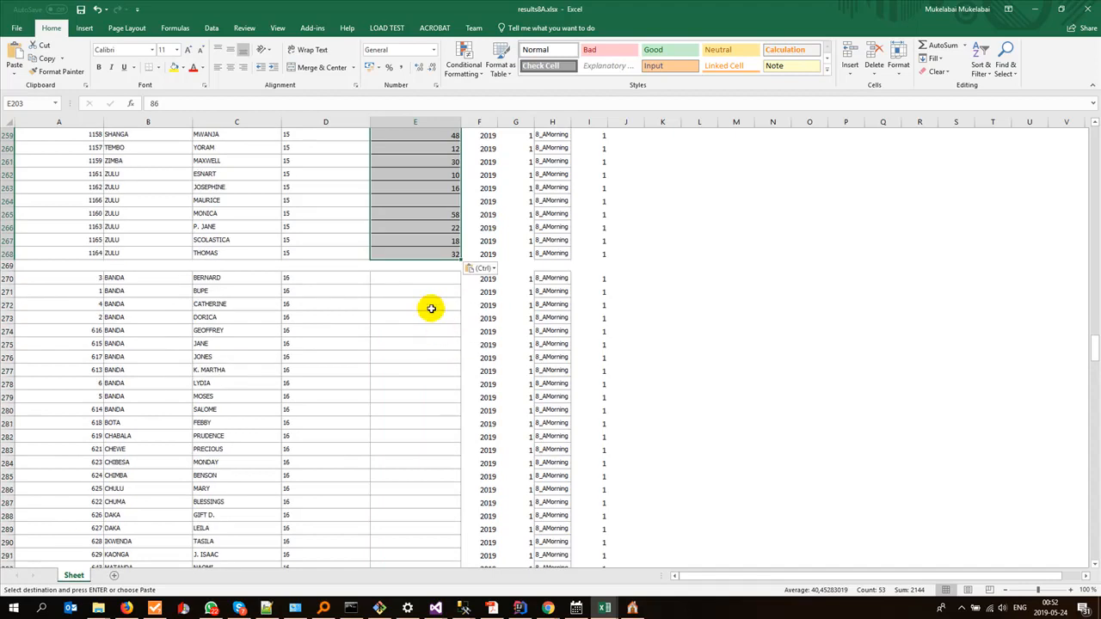
key("alt+Tab")
scroll(469, 348, "up", 10)
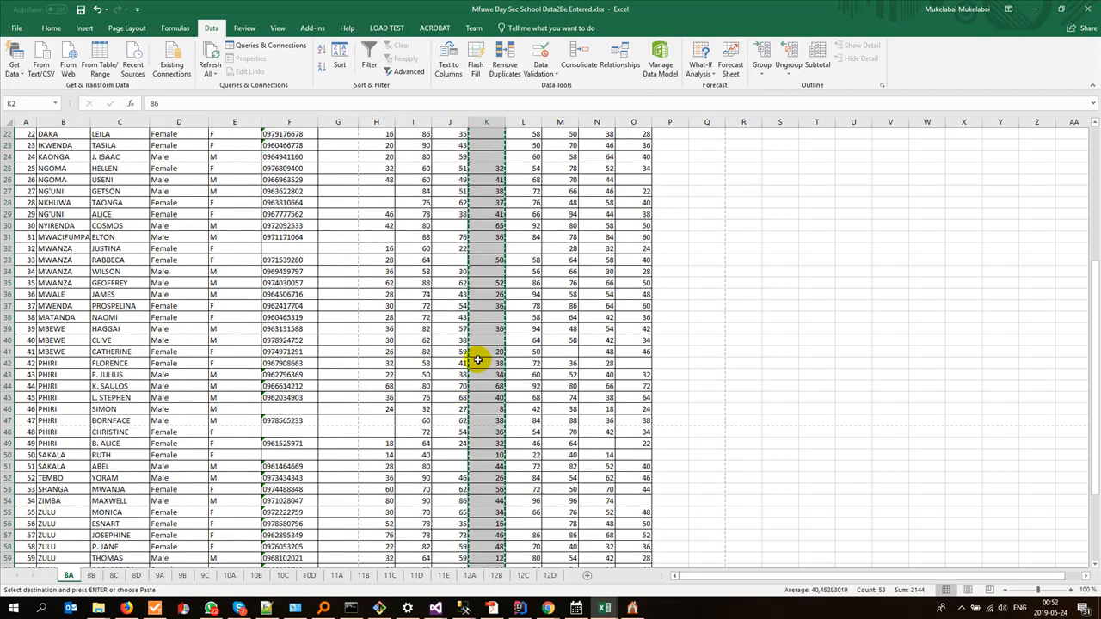
left_click(527, 146)
scroll(512, 288, "down", 18)
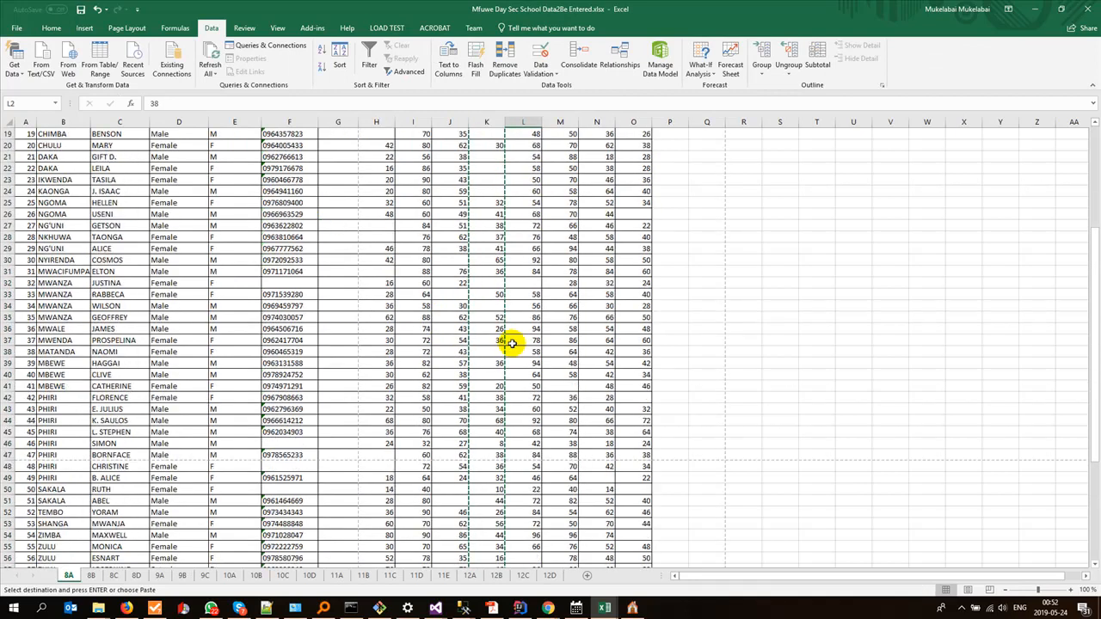
left_click(521, 270, "shift")
key("ctrl+v")
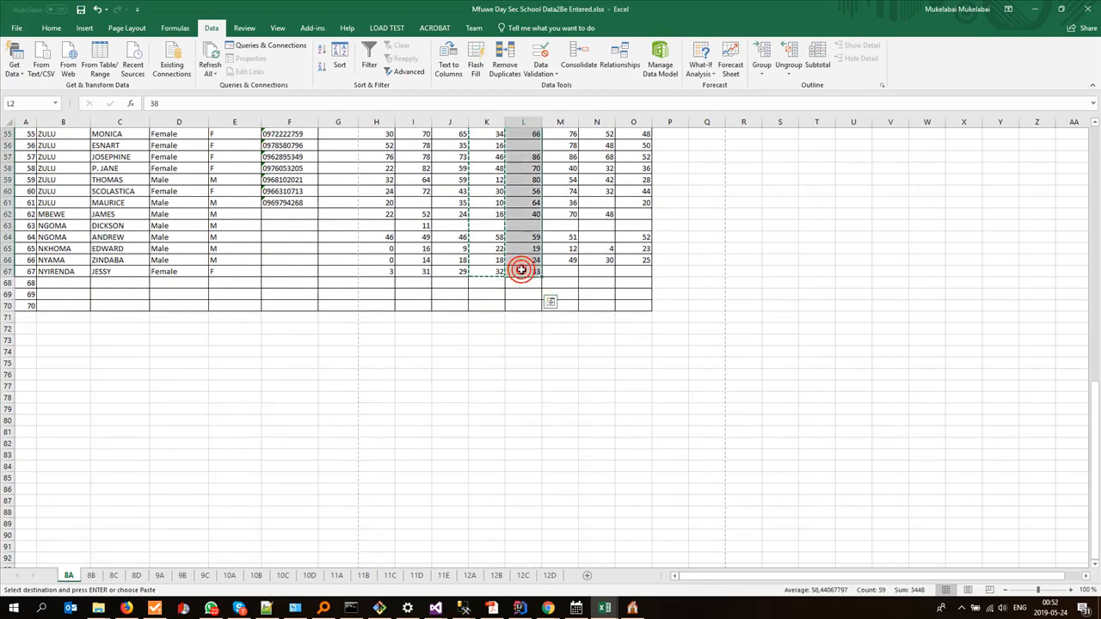
key("alt+Tab")
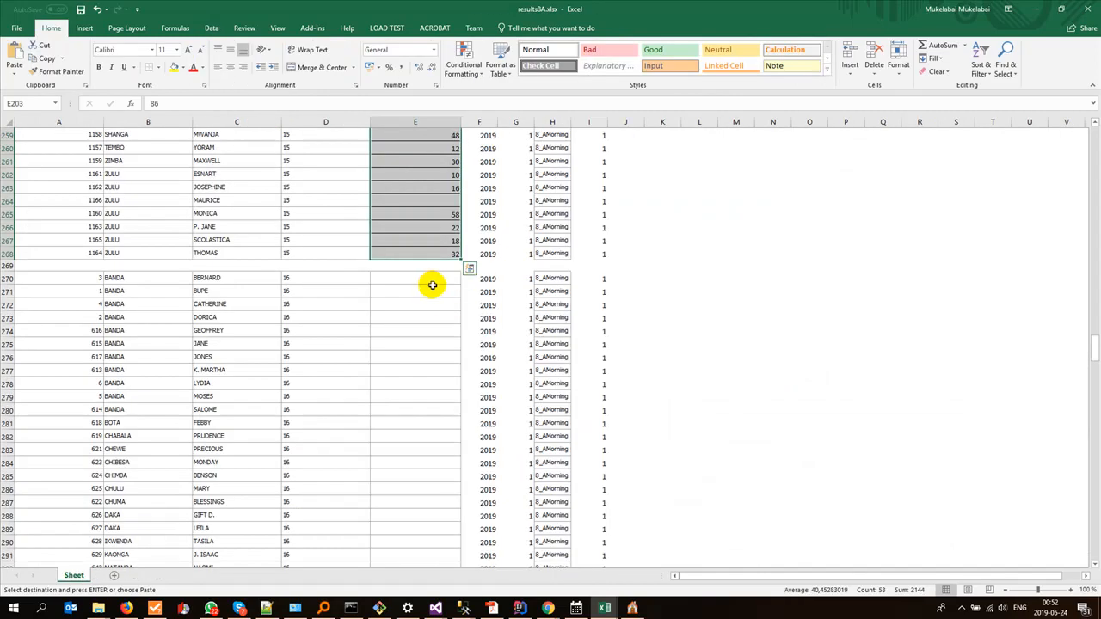
left_click(427, 278)
key("ctrl+v")
Step: Copy the CS scores M2:M67 from sheet 8A of the Mfuwe data workbook into results8A.xlsx's Score column from E337
scroll(428, 278, "down", 19)
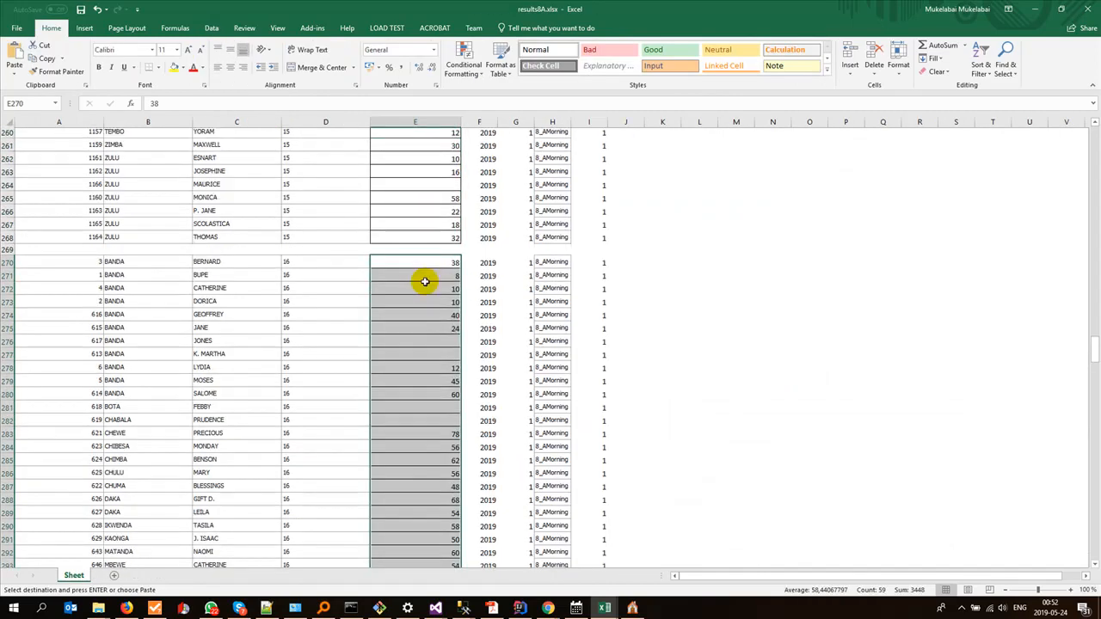
scroll(425, 281, "down", 5)
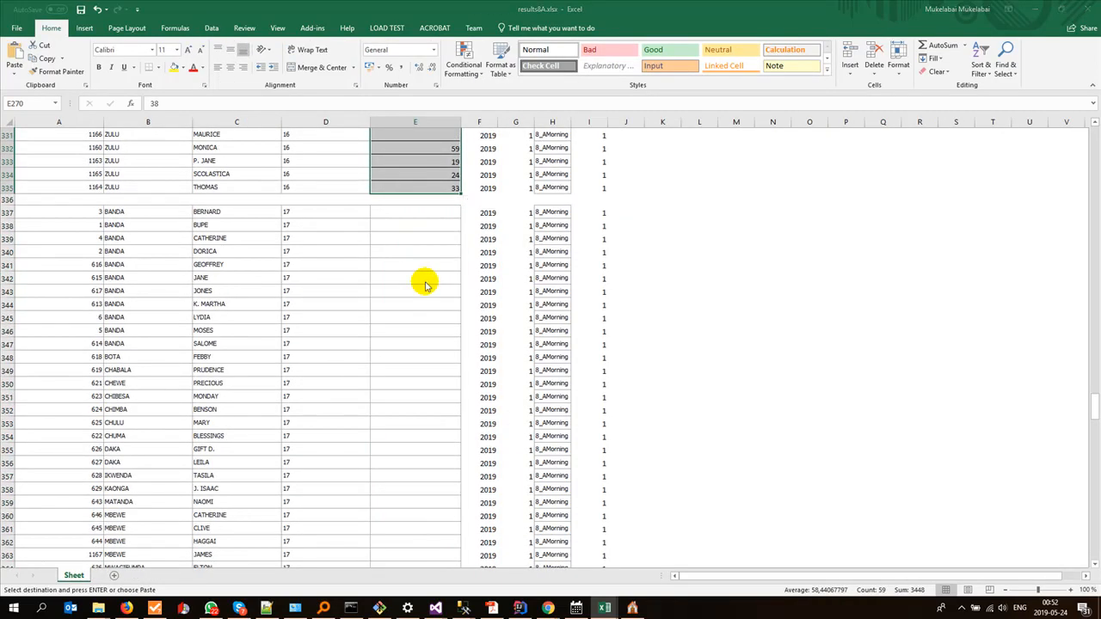
key("alt+Tab")
scroll(512, 311, "up", 18)
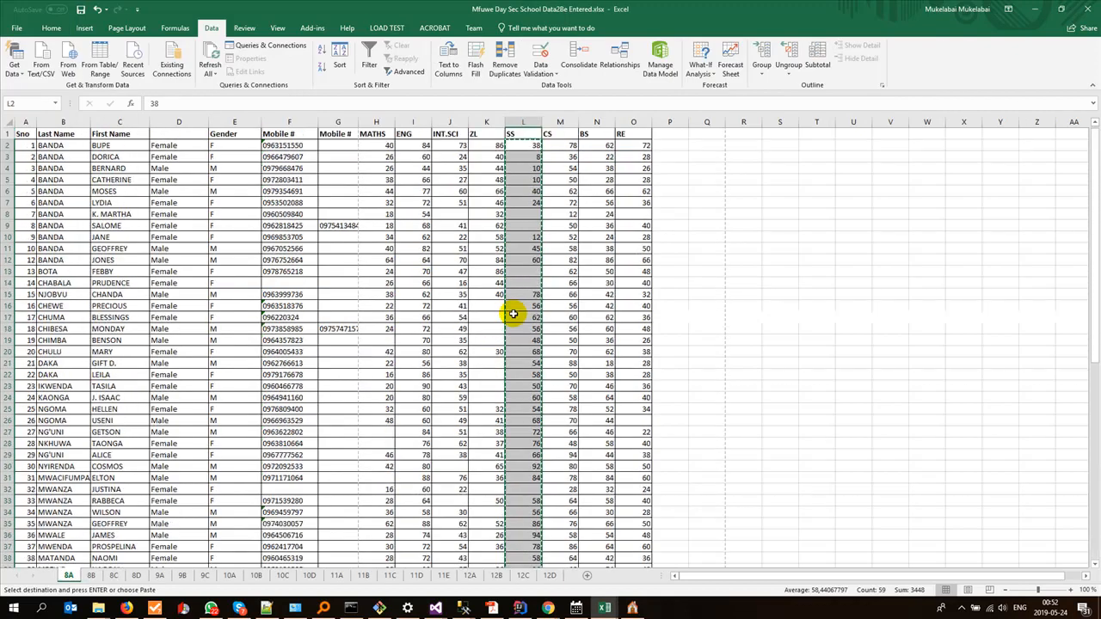
left_click(557, 148)
scroll(556, 324, "down", 16)
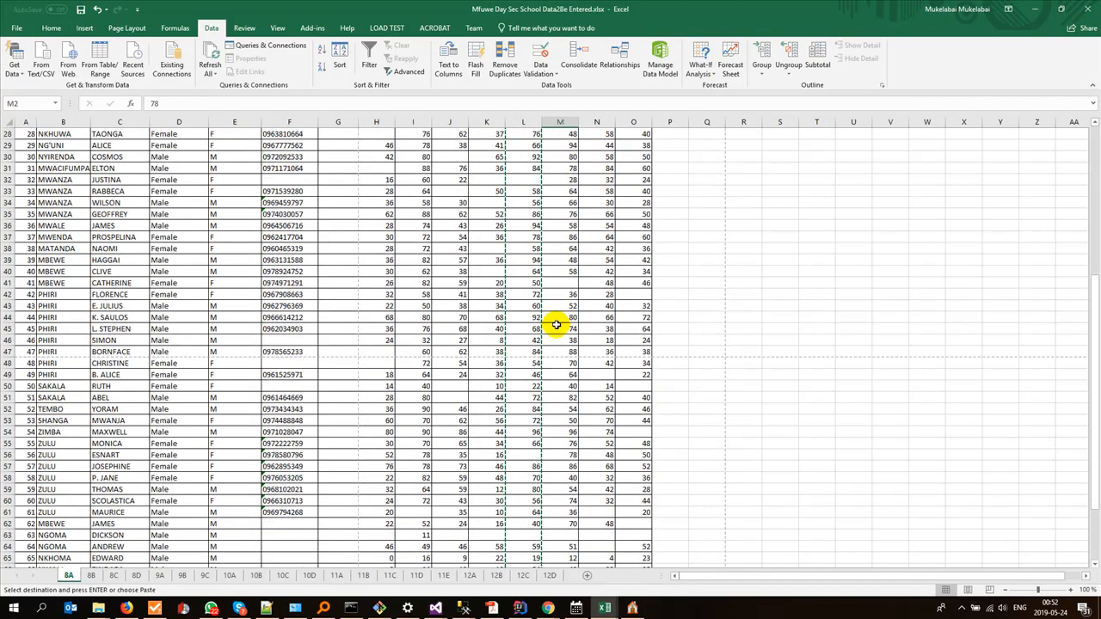
left_click(555, 341, "shift")
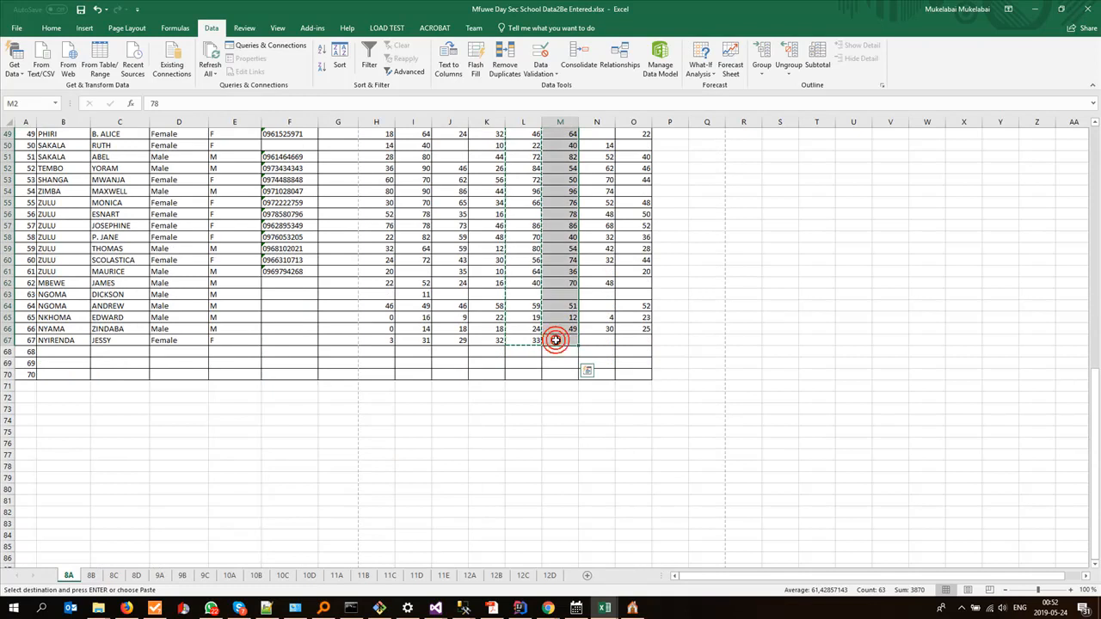
key("alt+Tab")
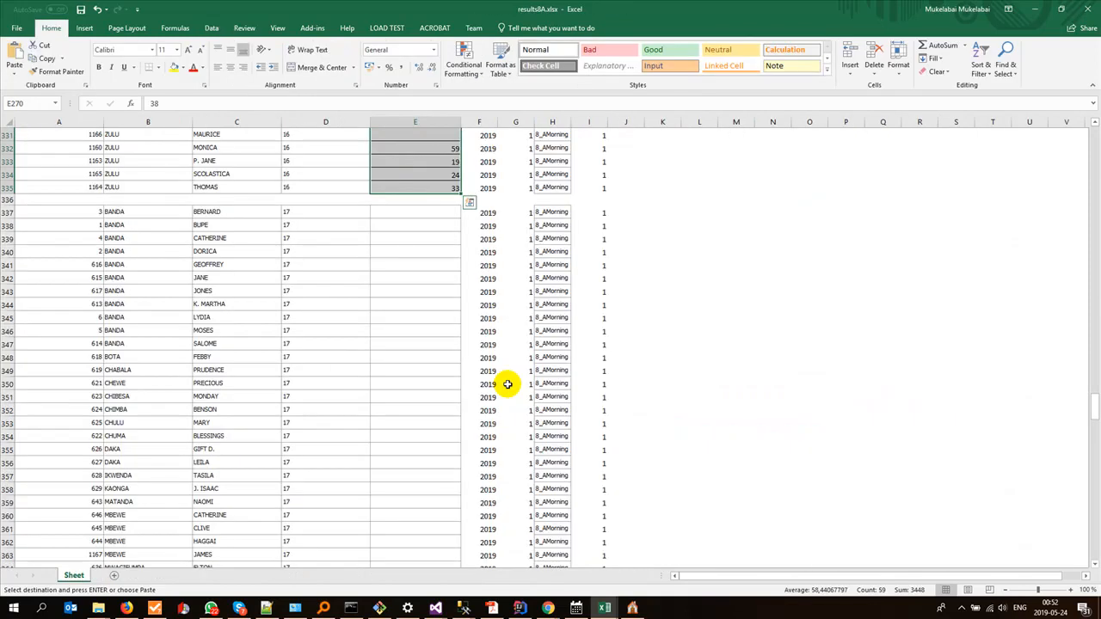
left_click(422, 211)
key("ctrl+v")
Step: Copy the BS scores N2:N67 from sheet 8A of the Mfuwe data workbook into results8A.xlsx's Score column from E404
key("alt+Tab")
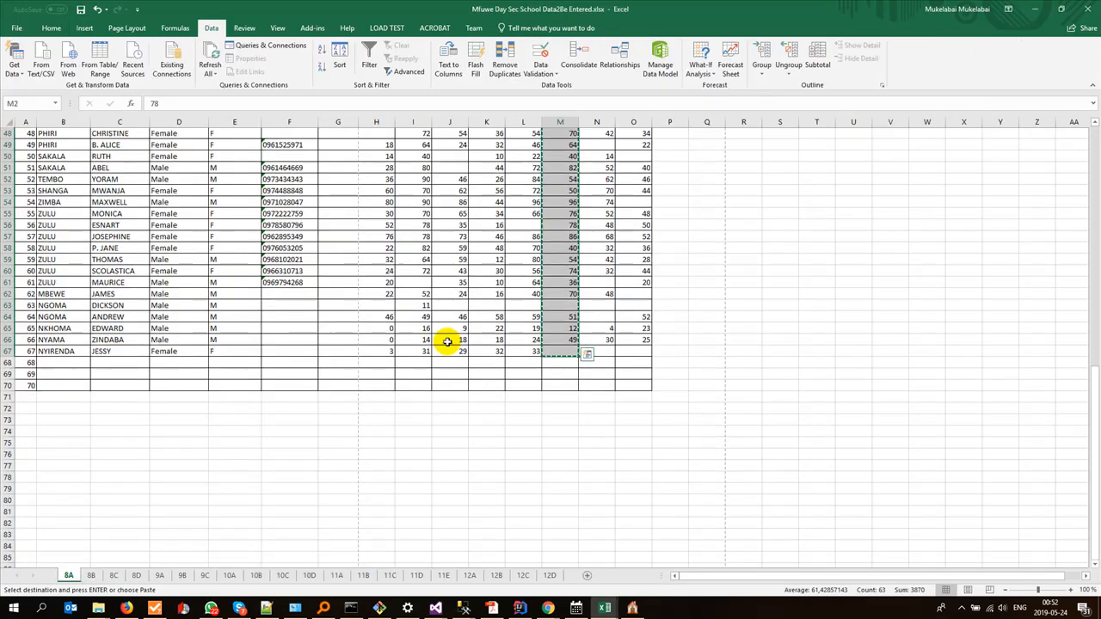
scroll(448, 342, "up", 16)
left_click(590, 146)
scroll(571, 386, "down", 13)
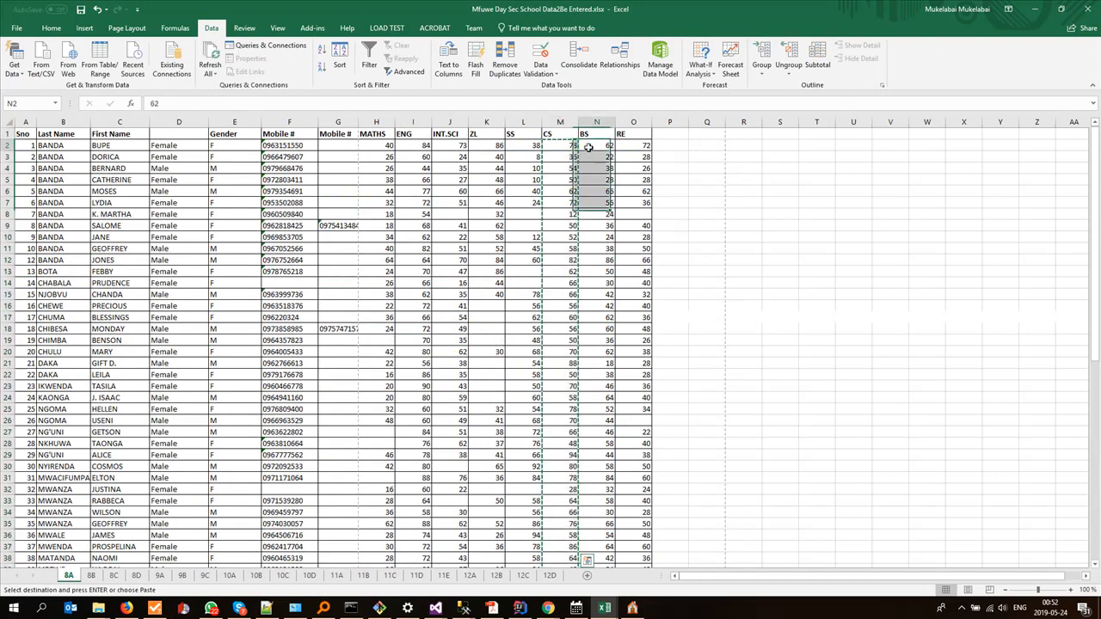
scroll(567, 388, "down", 5)
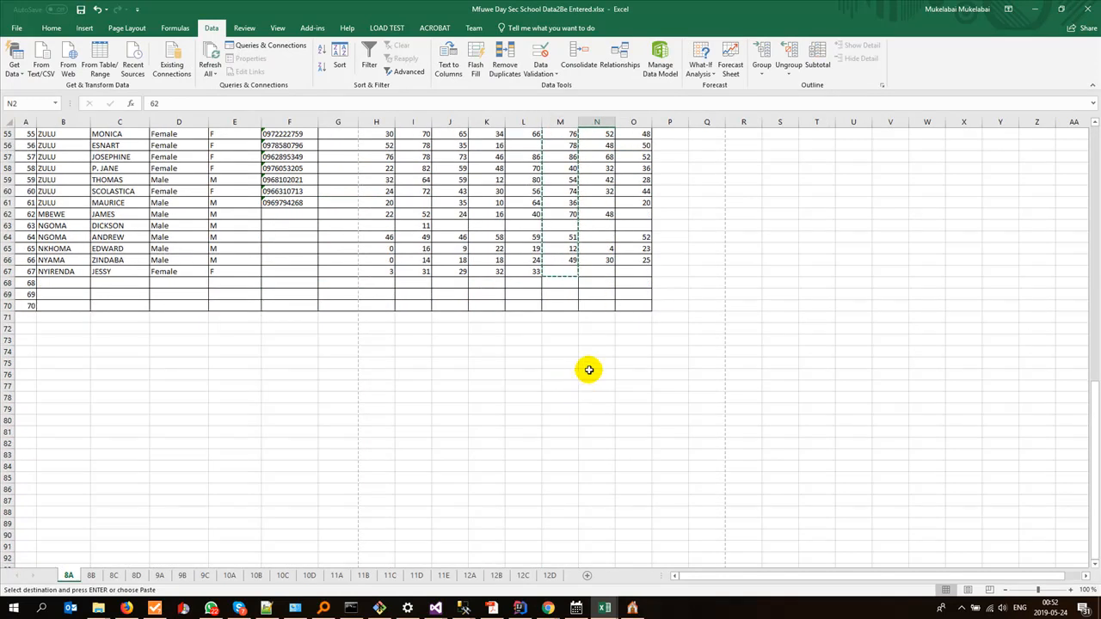
left_click(594, 274, "shift")
key("ctrl+c")
key("alt+Tab")
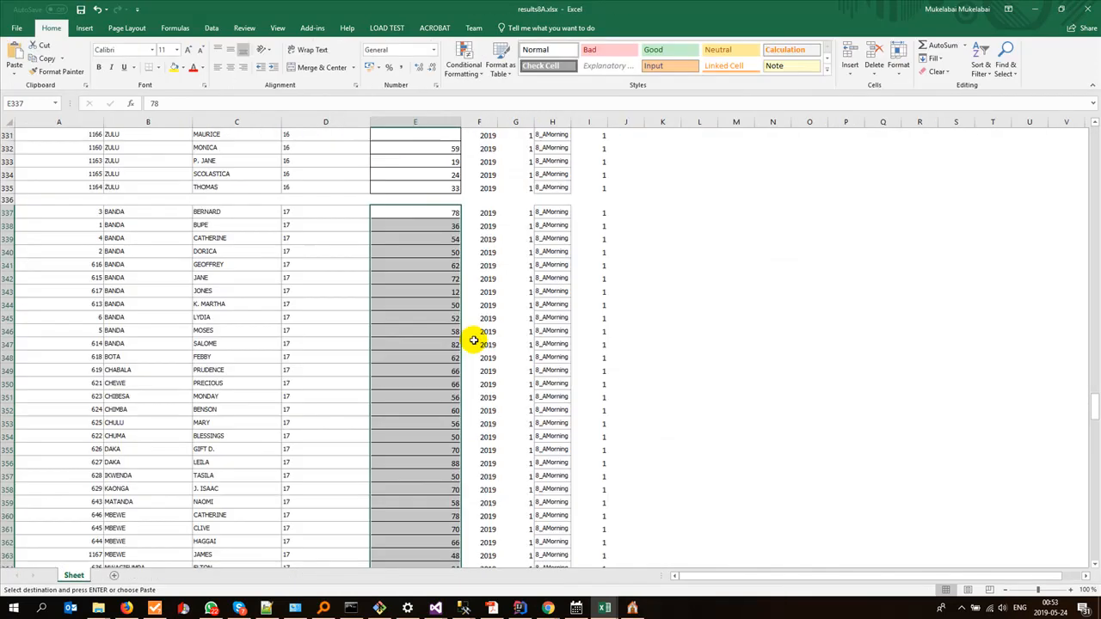
scroll(414, 412, "down", 7)
scroll(414, 413, "down", 14)
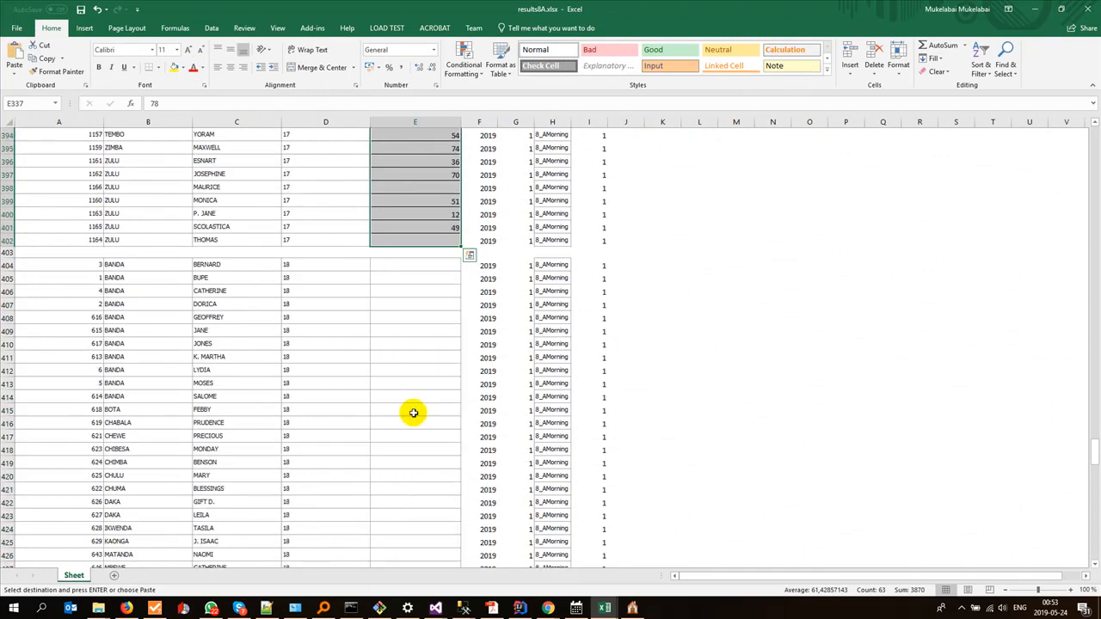
left_click(408, 264)
key("ctrl+v")
Step: Copy the RE scores O2:O67 from sheet 8A of the Mfuwe data workbook into results8A.xlsx's Score column from E471
scroll(410, 393, "down", 20)
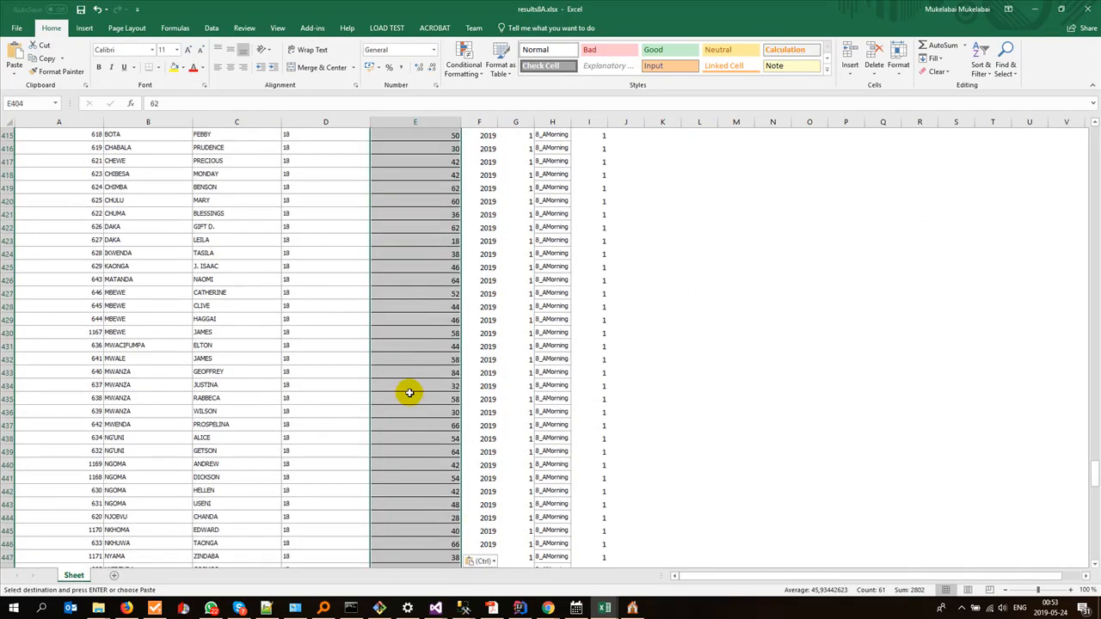
key("alt+Tab")
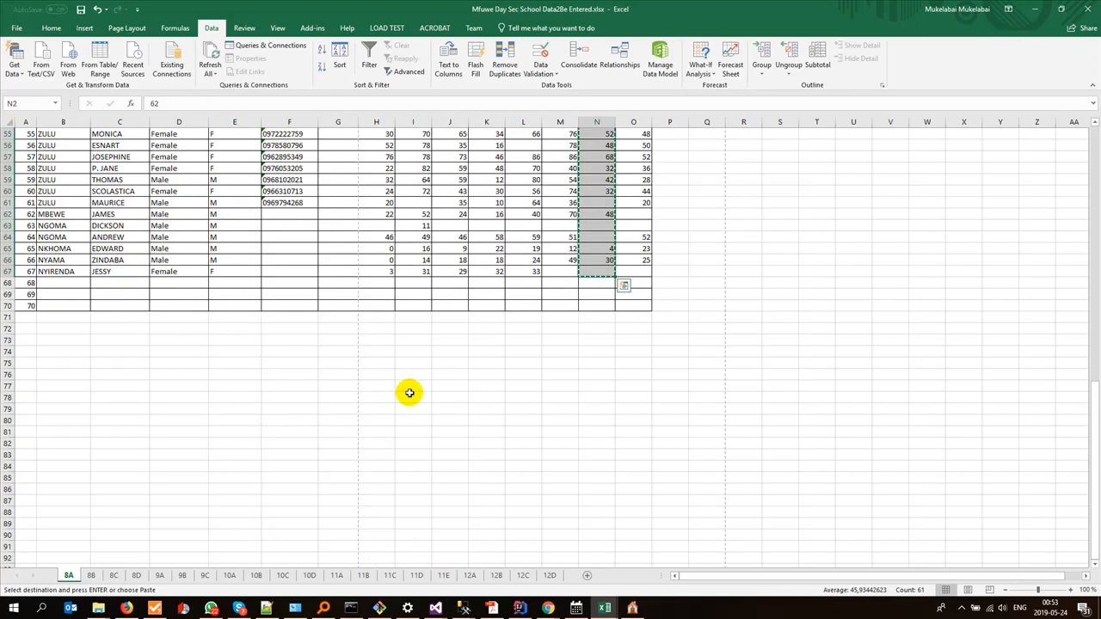
scroll(409, 393, "up", 10)
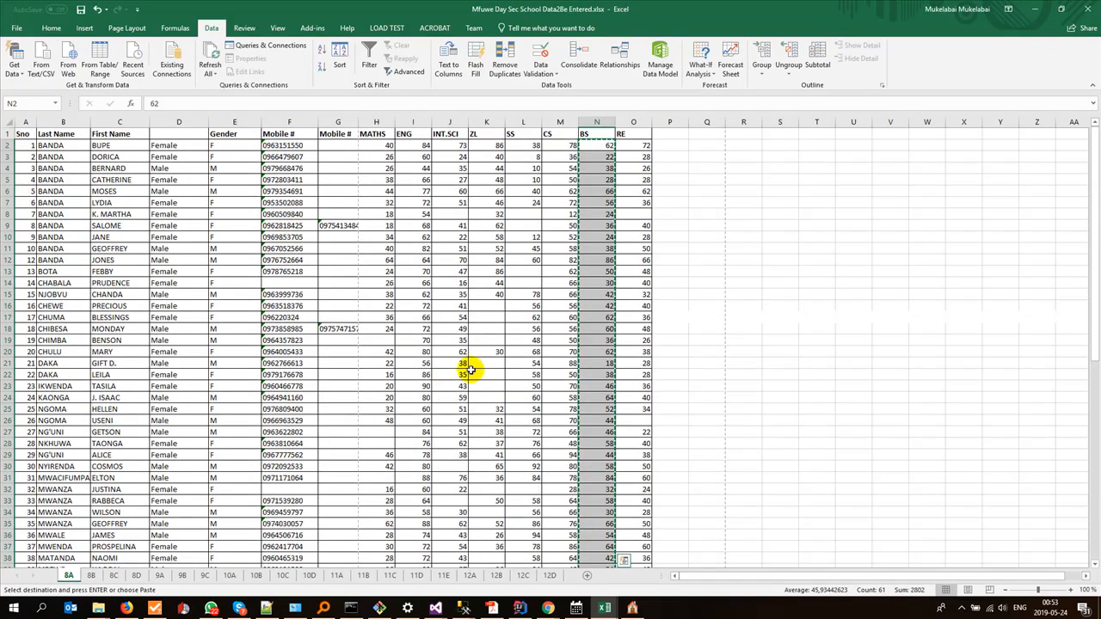
left_click(624, 145)
scroll(626, 419, "down", 7)
scroll(626, 419, "down", 7)
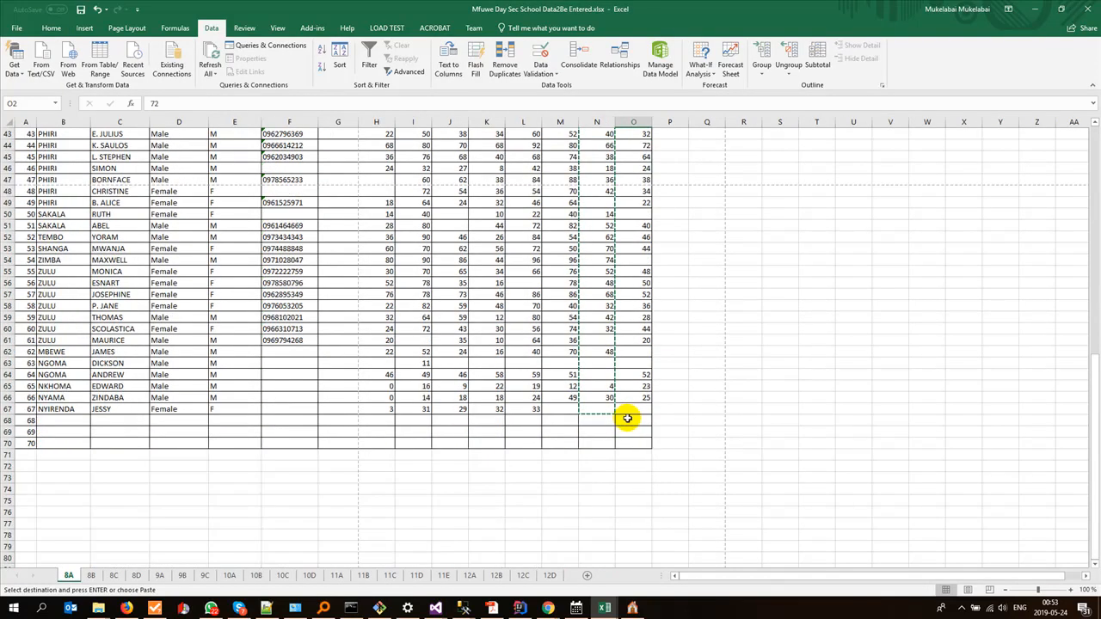
left_click(633, 413, "shift")
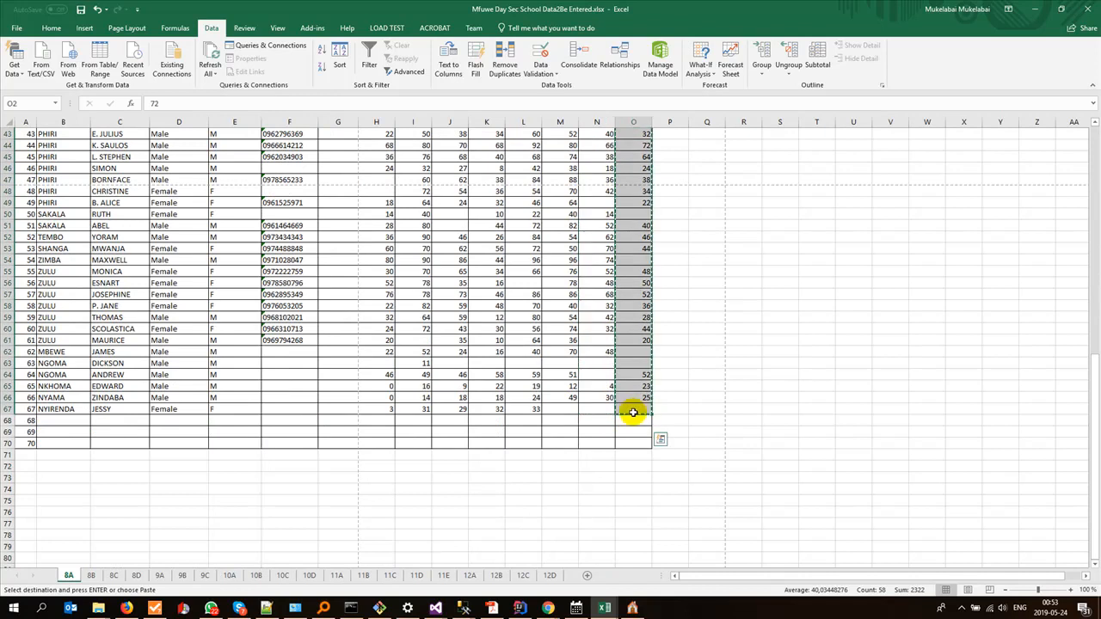
key("ctrl+c")
key("alt+Tab")
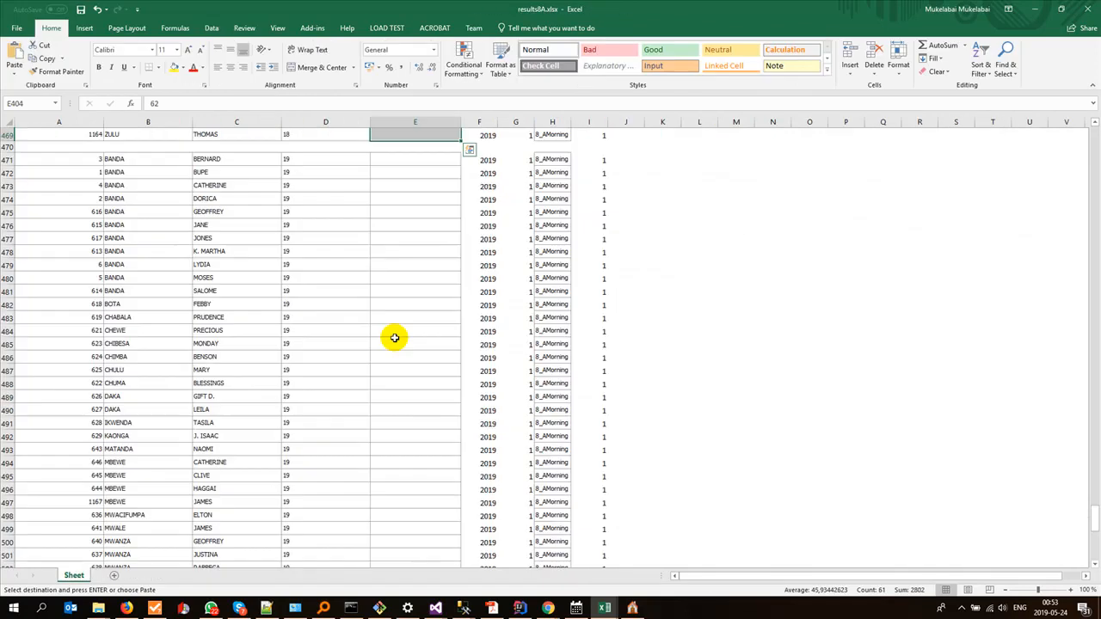
left_click(407, 157)
key("ctrl+v")
Step: Check the end of the last pupil block in results8A.xlsx and save the workbook
scroll(405, 384, "down", 13)
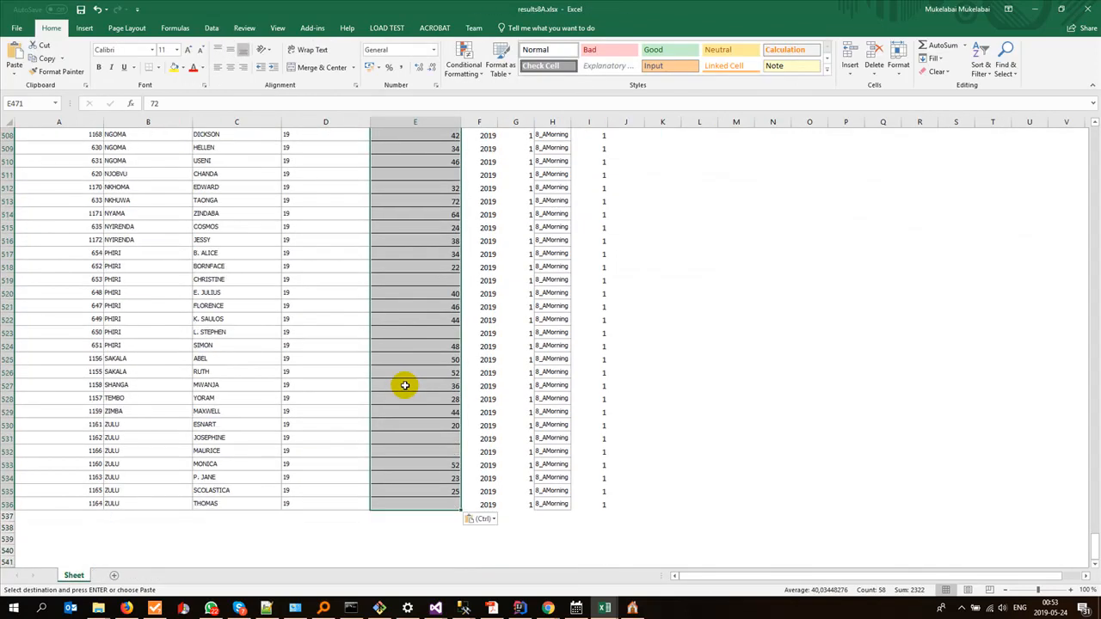
scroll(405, 385, "down", 3)
key("ctrl+s")
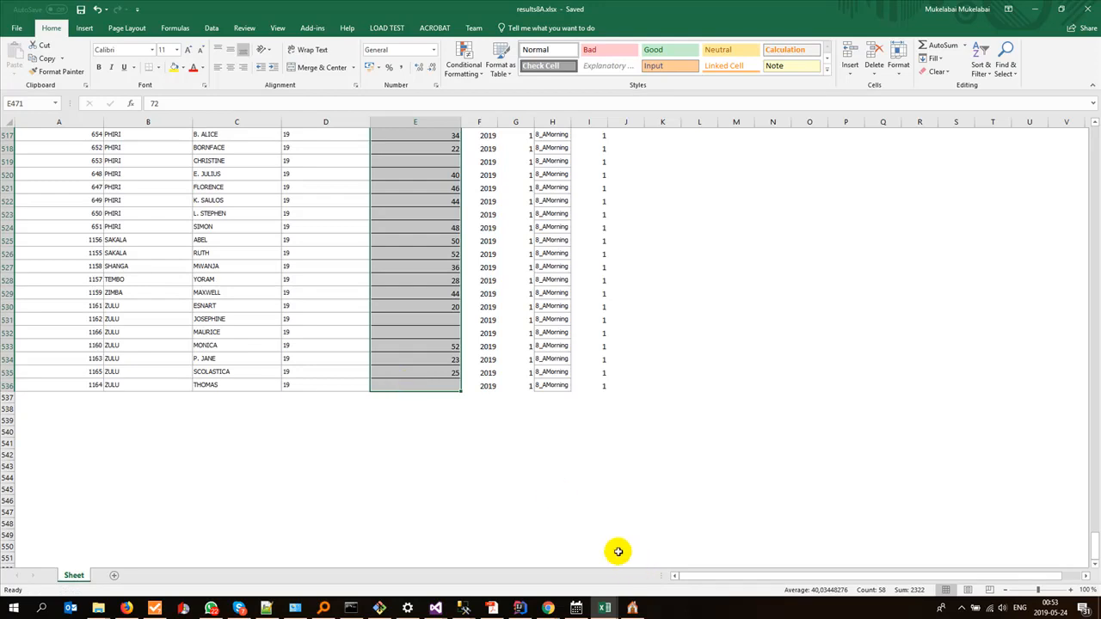
Step: Compare the pupil list on sheet 8A of the Mfuwe data workbook with the pupil blocks in results8A.xlsx
left_click(605, 609)
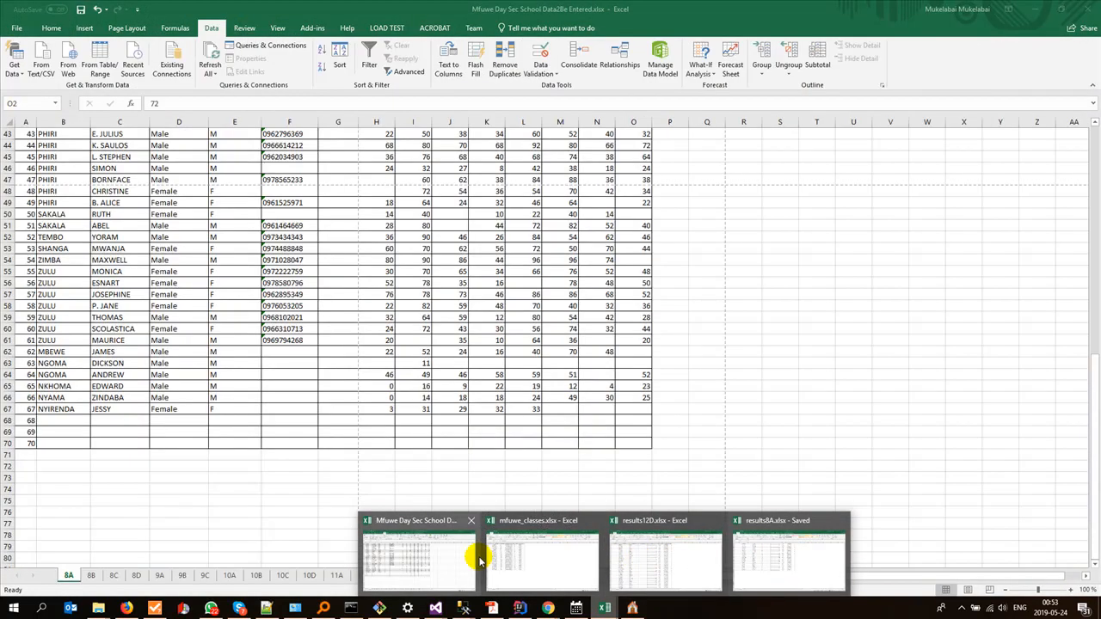
left_click(448, 553)
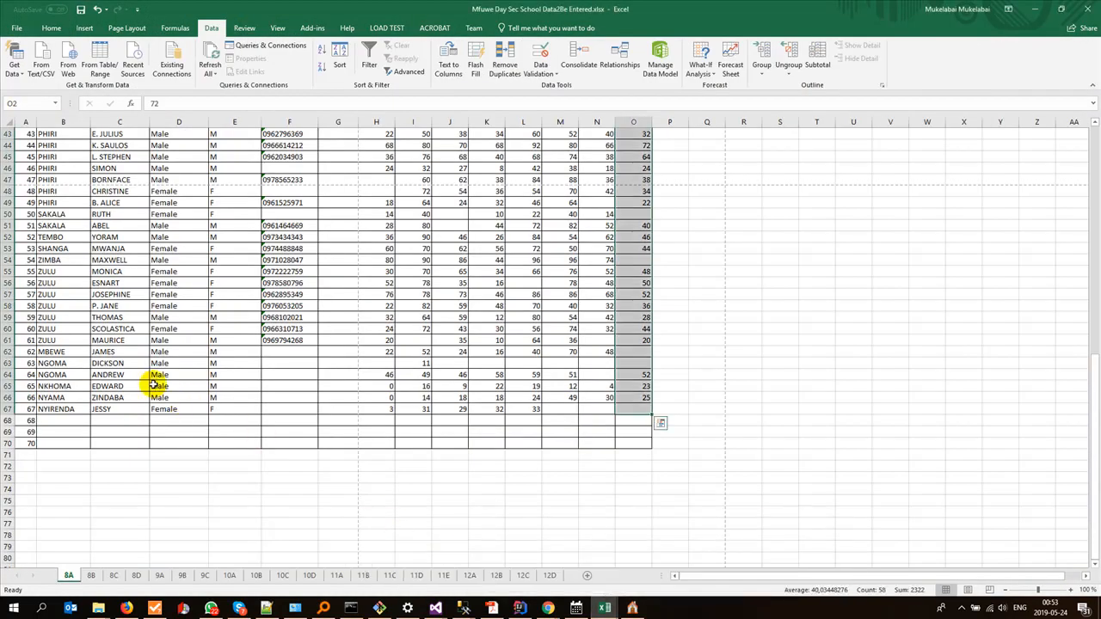
scroll(148, 389, "up", 14)
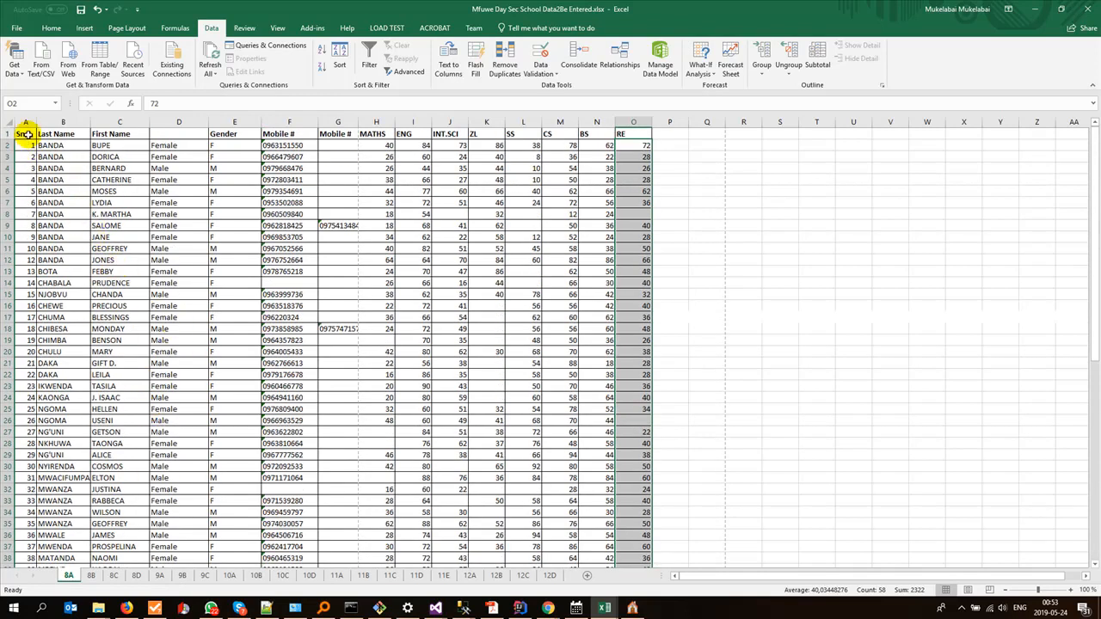
left_click(27, 135)
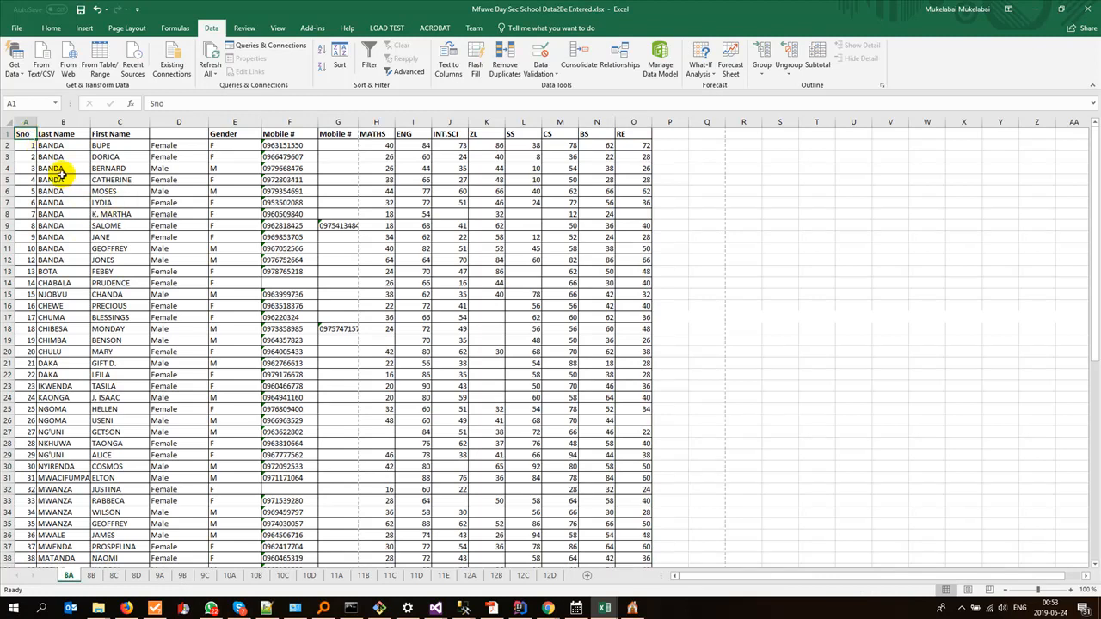
mouse_move(605, 609)
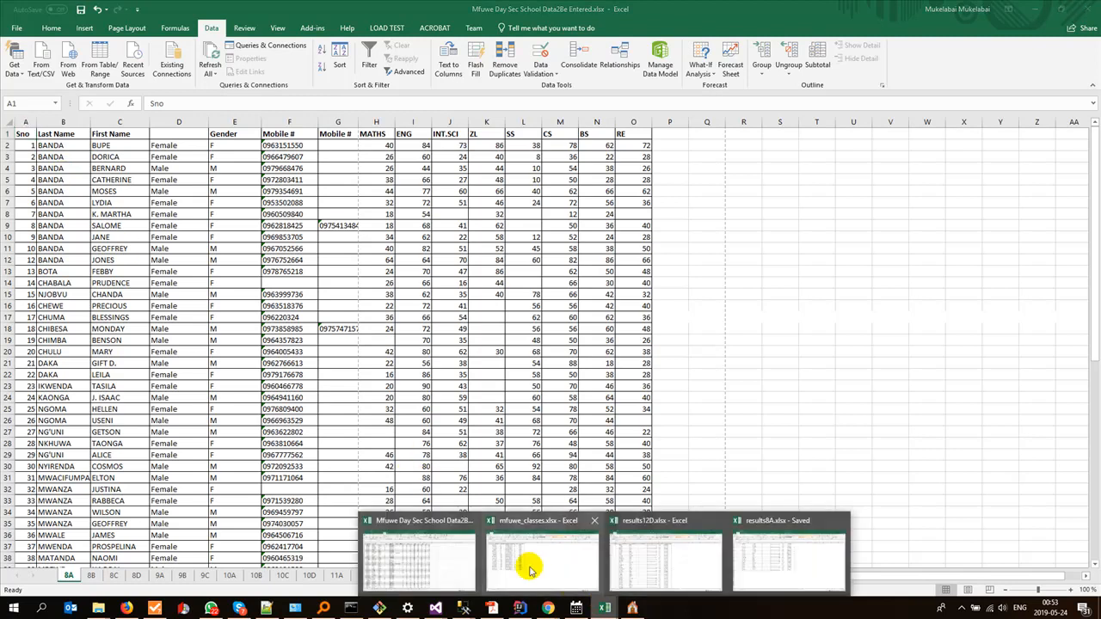
left_click(747, 555)
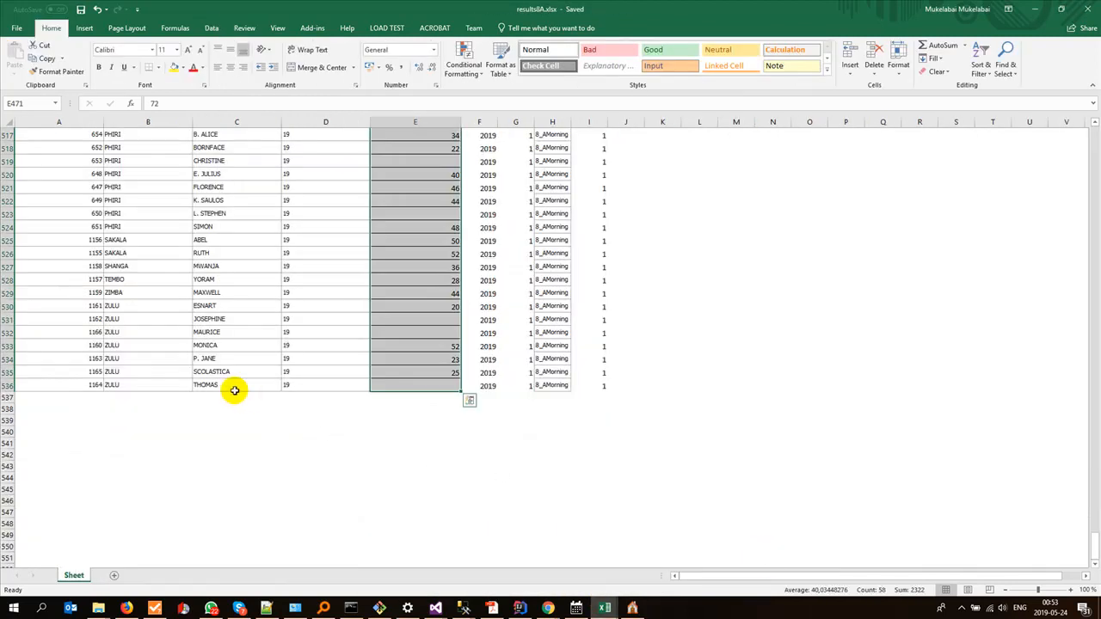
scroll(235, 392, "up", 19)
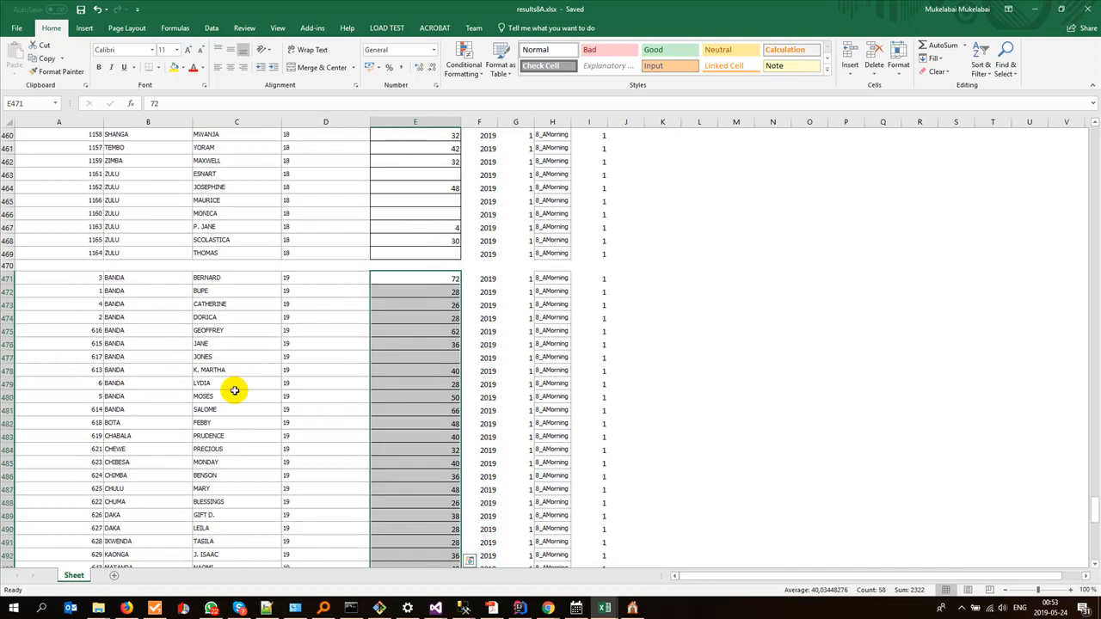
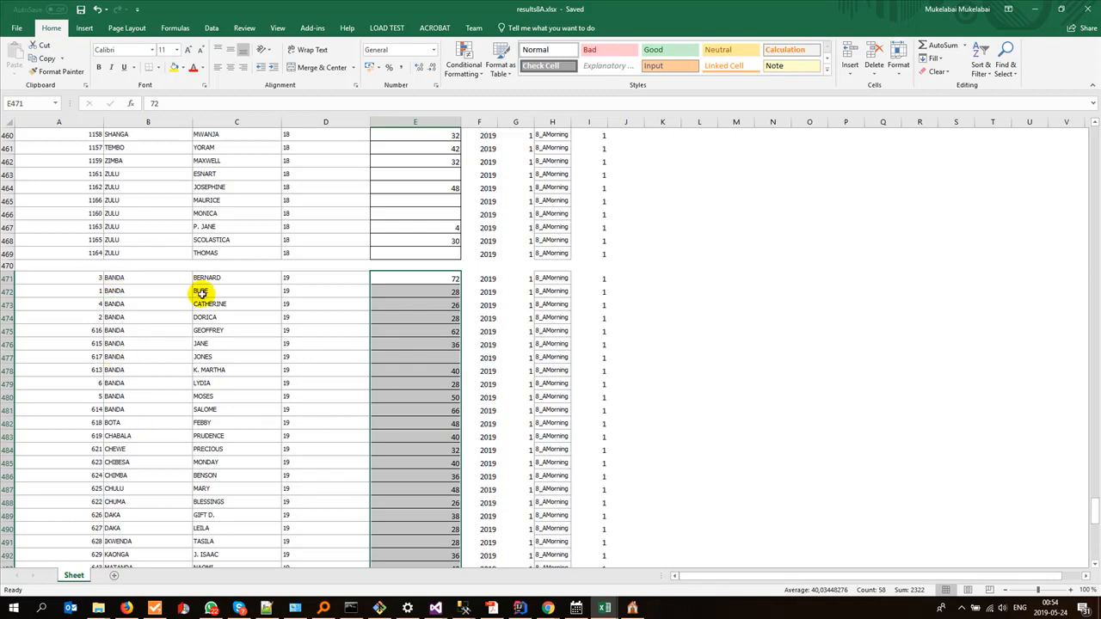
Step: Switch to sheet 8A of the Mfuwe data workbook and format its pupil data as a table with headers
key("alt+Tab")
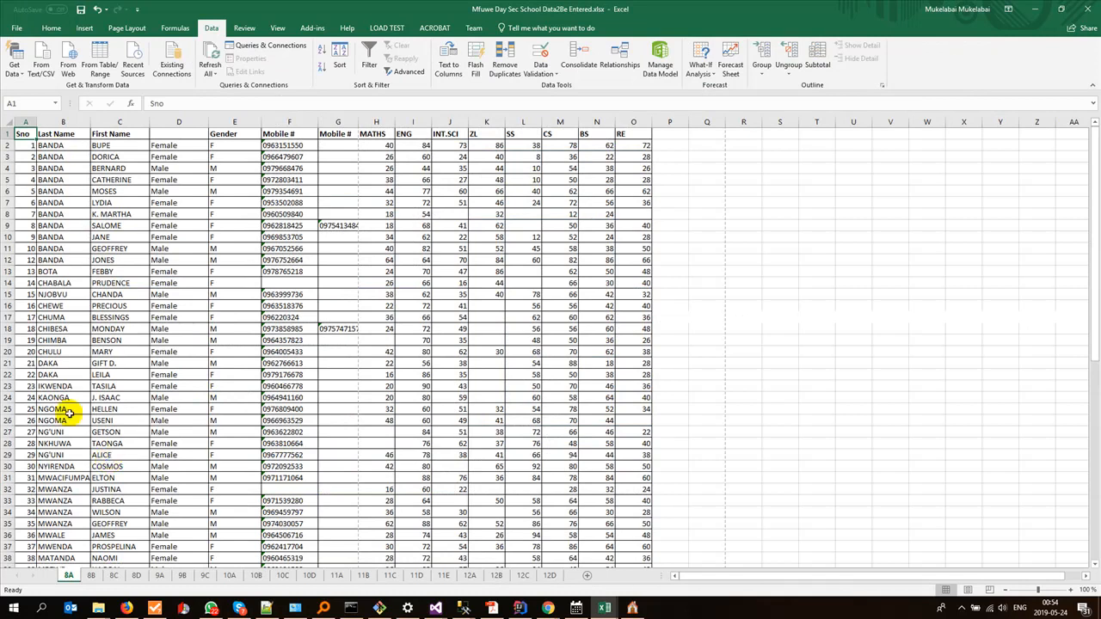
scroll(88, 492, "down", 6)
scroll(89, 492, "down", 5)
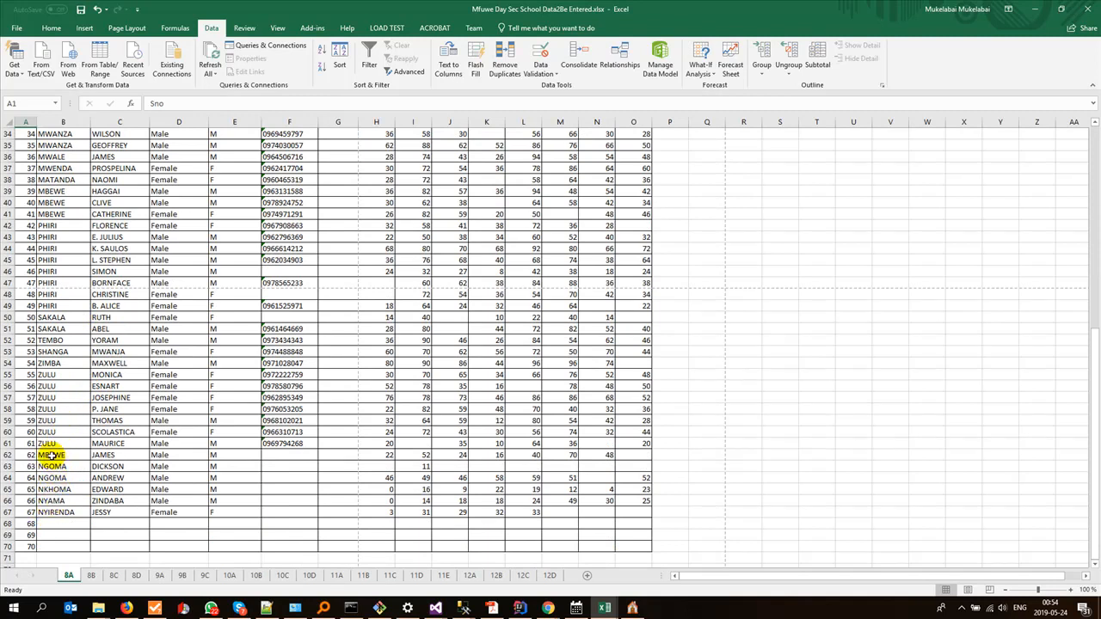
scroll(52, 453, "up", 11)
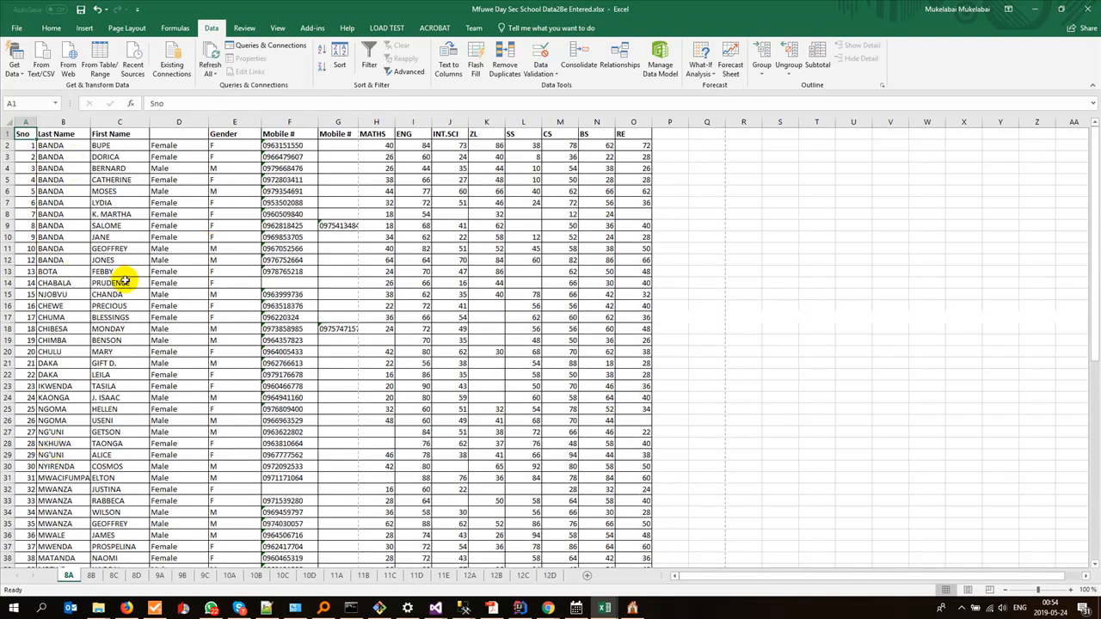
left_click(33, 168)
left_click(25, 134)
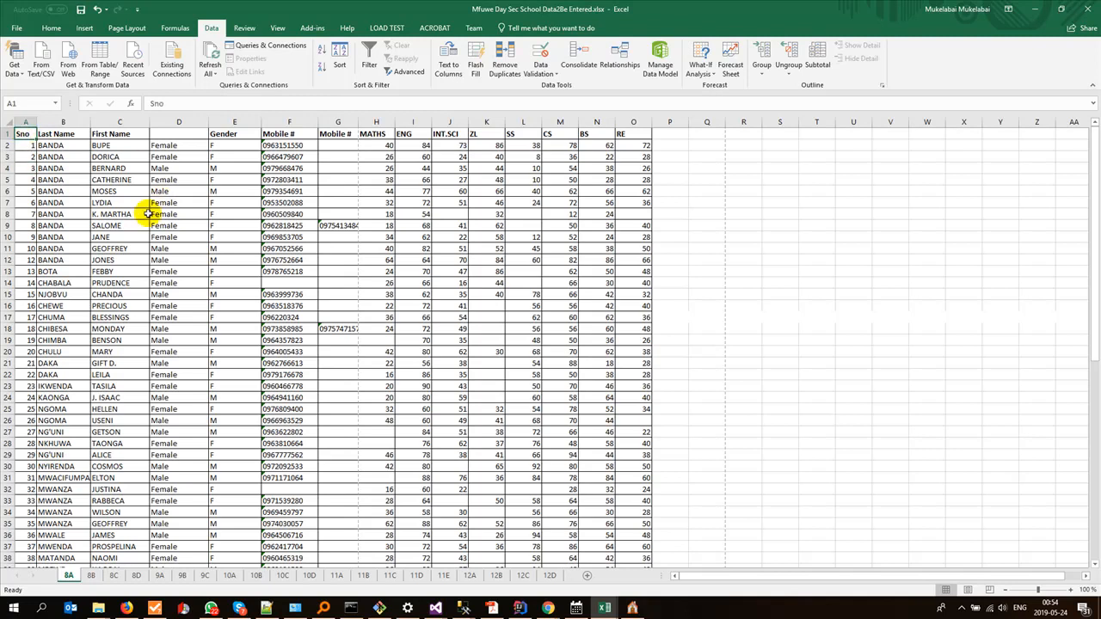
left_click(54, 28)
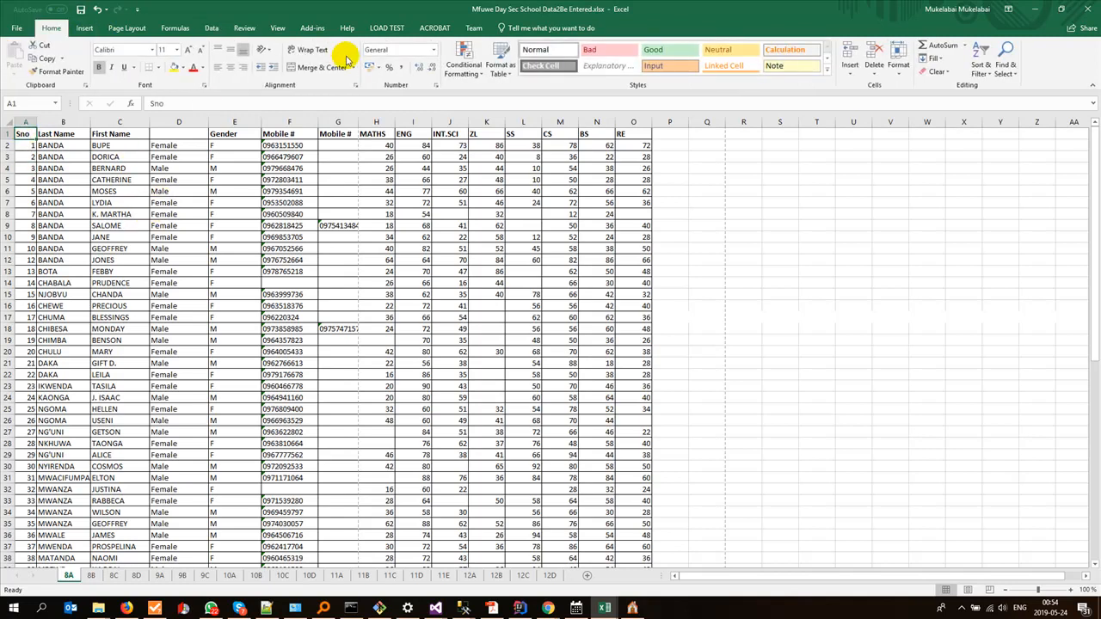
left_click(500, 67)
left_click(504, 118)
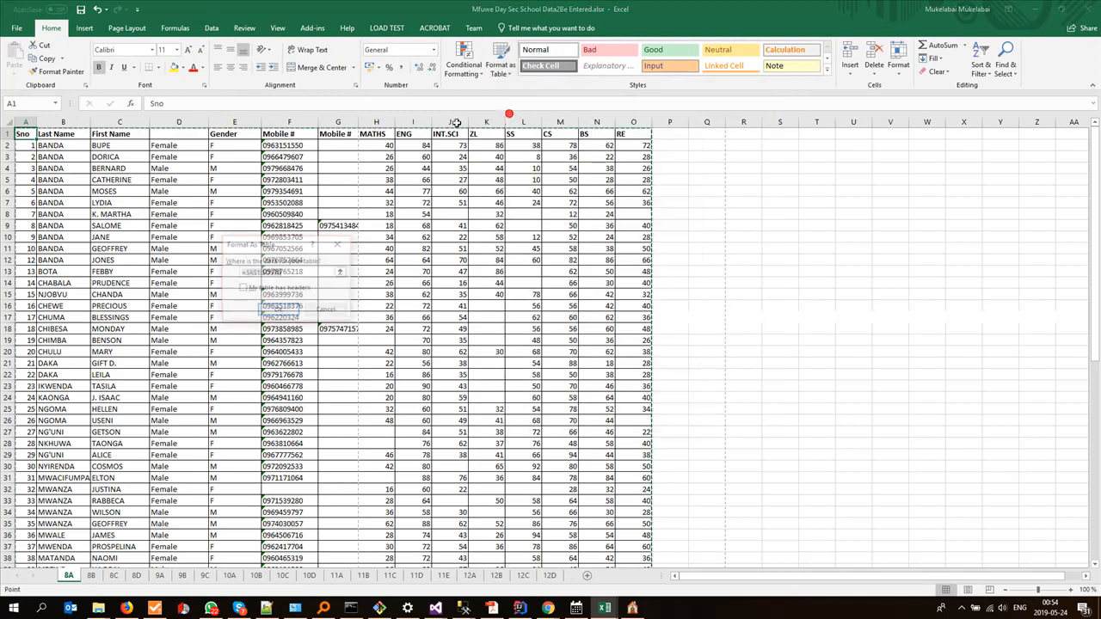
left_click(272, 288)
left_click(281, 309)
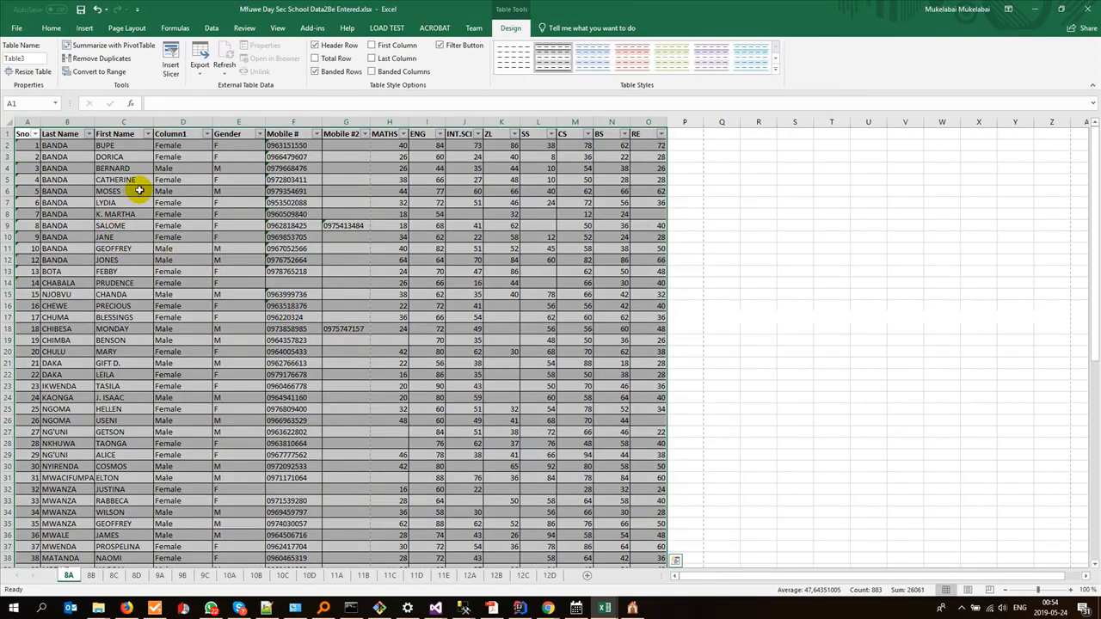
Step: Sort the pupil table on sheet 8A by Last Name, then by First Name, both A to Z
left_click(211, 28)
left_click(341, 54)
left_click(185, 265)
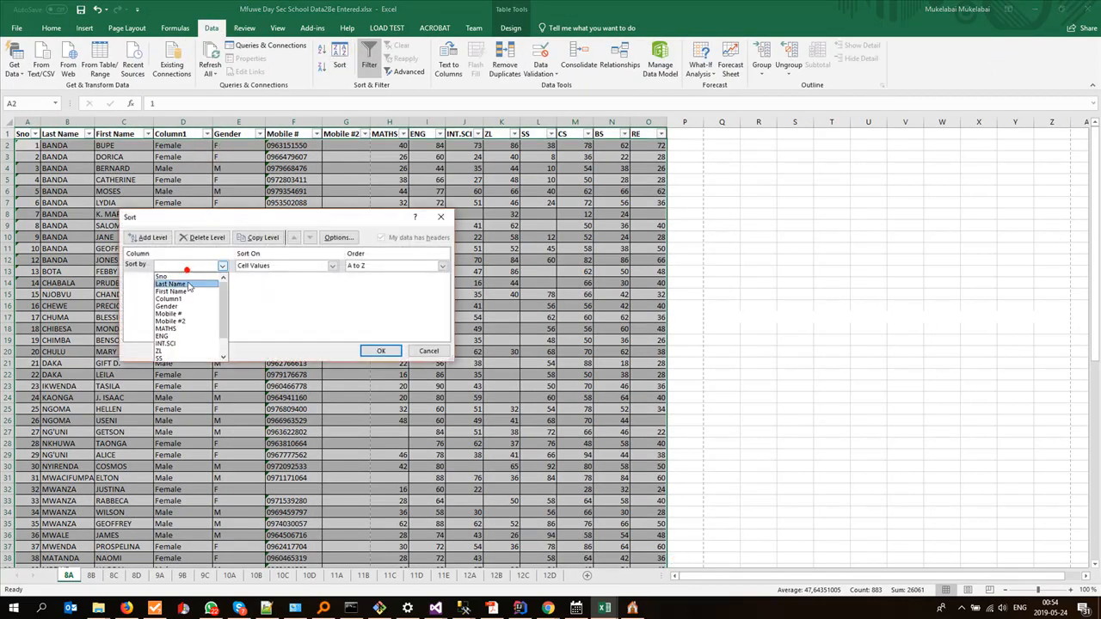
left_click(188, 284)
left_click(148, 238)
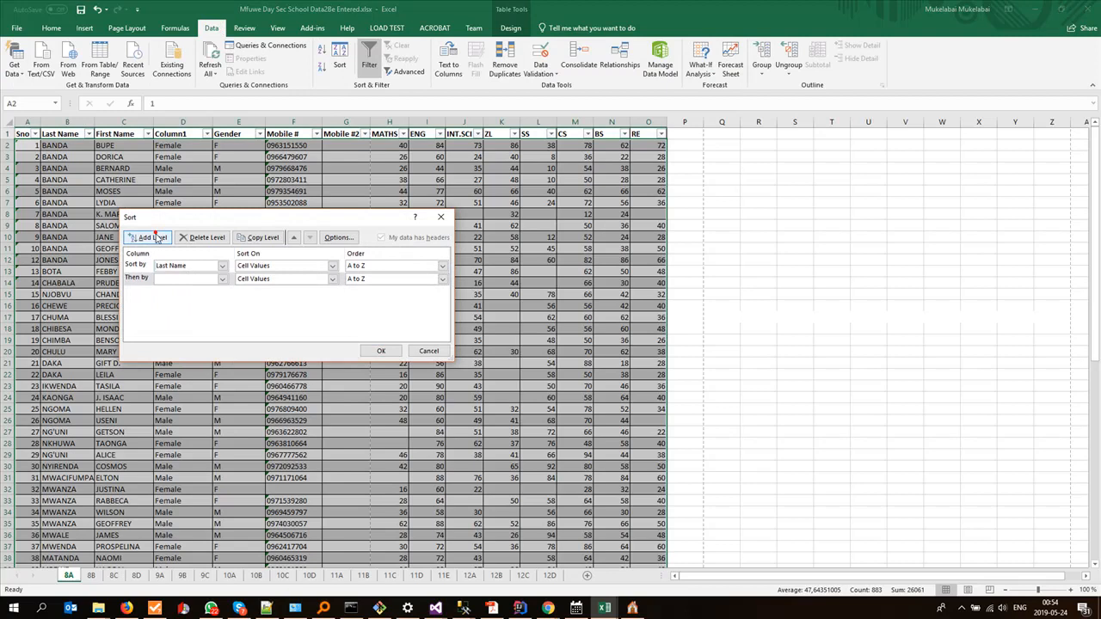
left_click(173, 280)
left_click(176, 308)
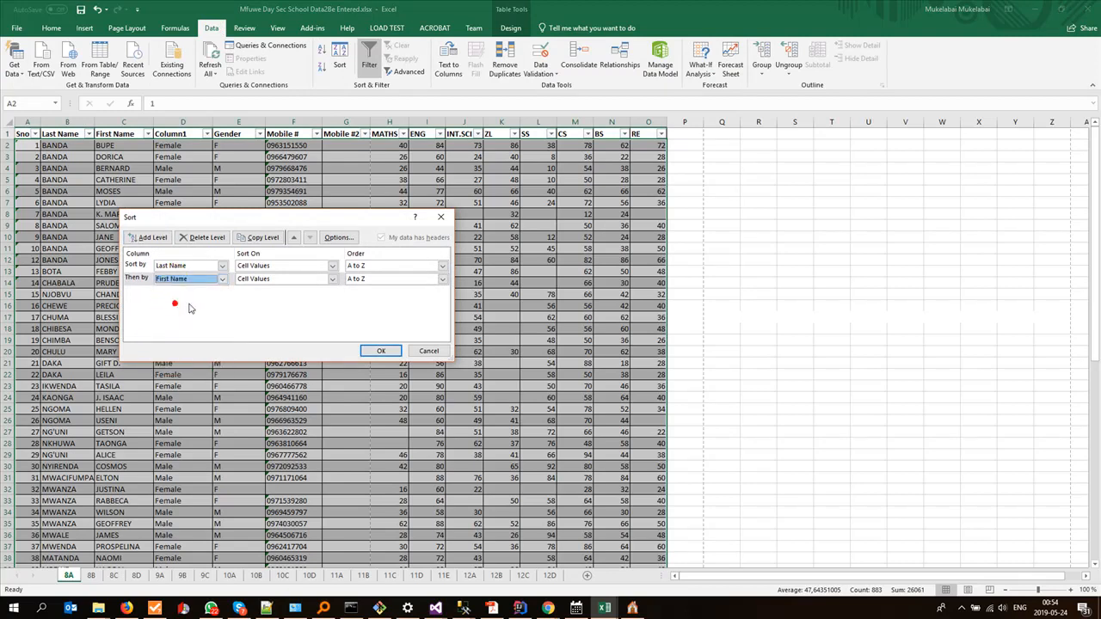
left_click(379, 353)
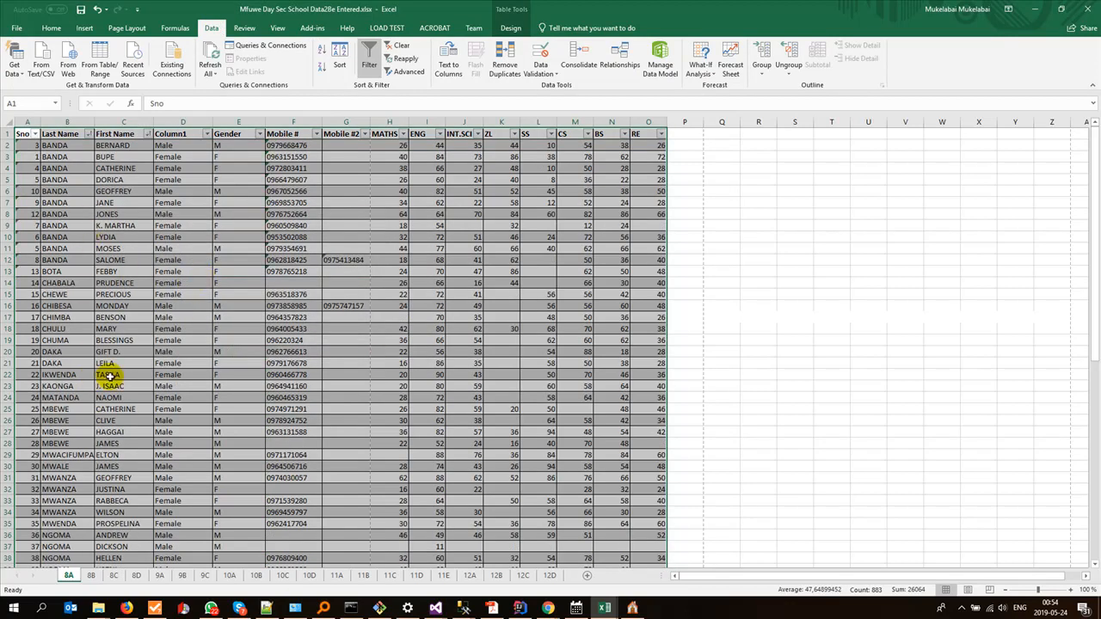
left_click(348, 291)
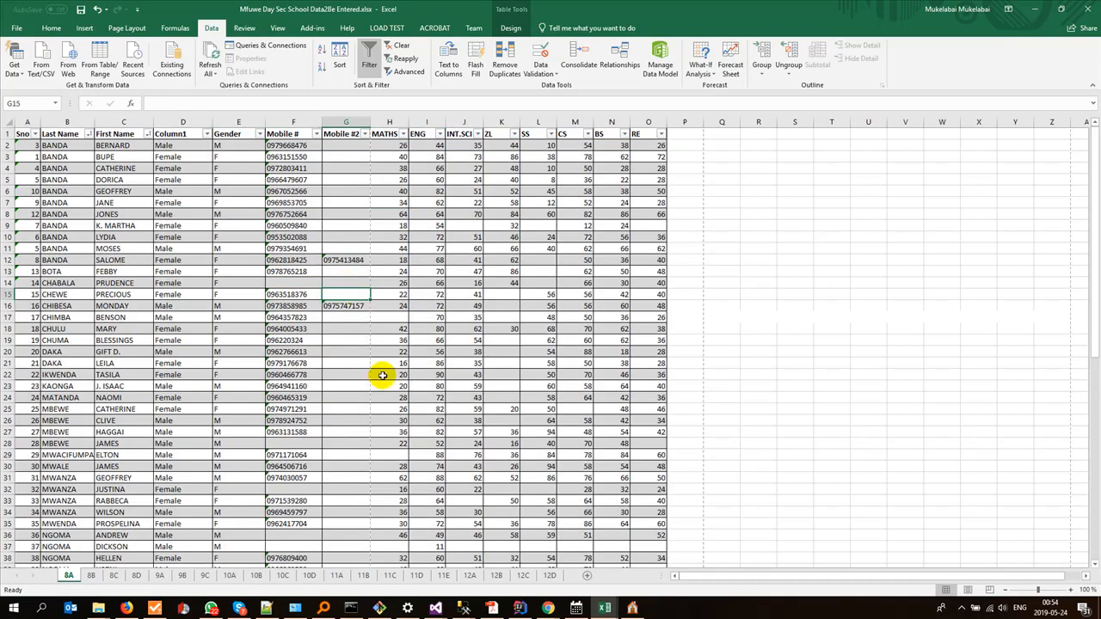
Step: Copy the sorted MATHS scores H2:H67 into results8A.xlsx's Score column from E2 and check the block down to E67
left_click(382, 145)
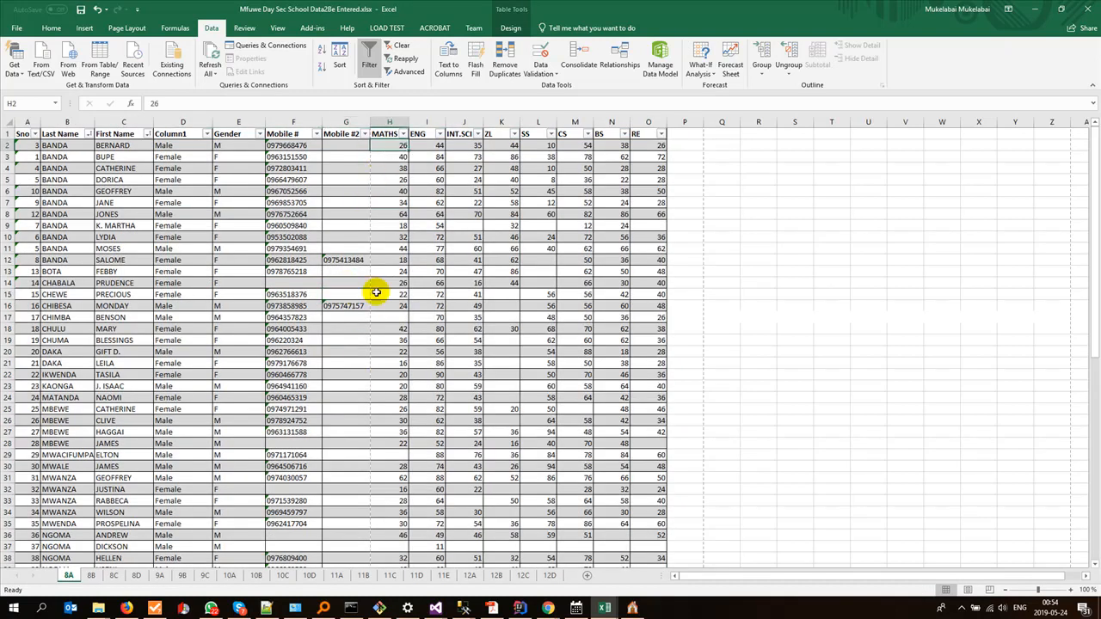
scroll(376, 293, "down", 15)
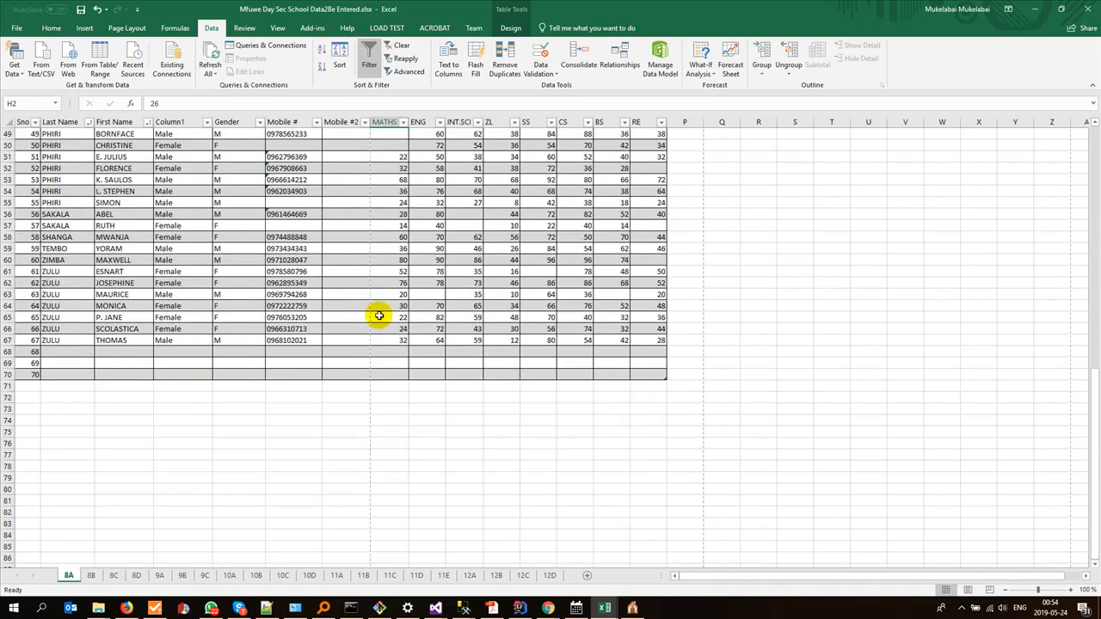
left_click(383, 341, "shift")
key("ctrl+c")
key("alt+Tab")
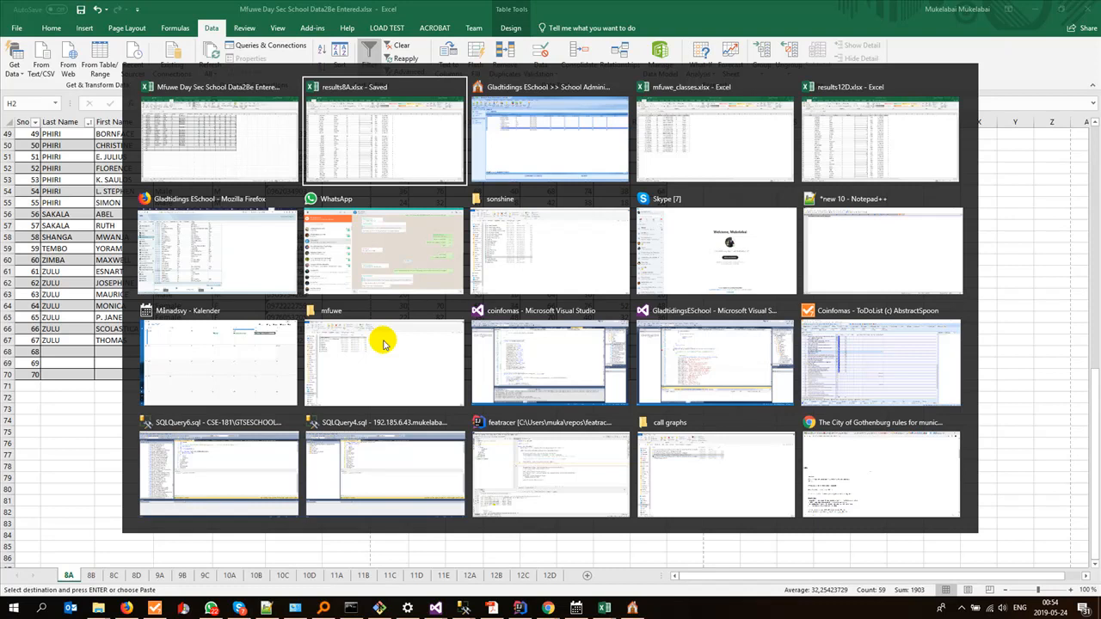
scroll(391, 342, "up", 6)
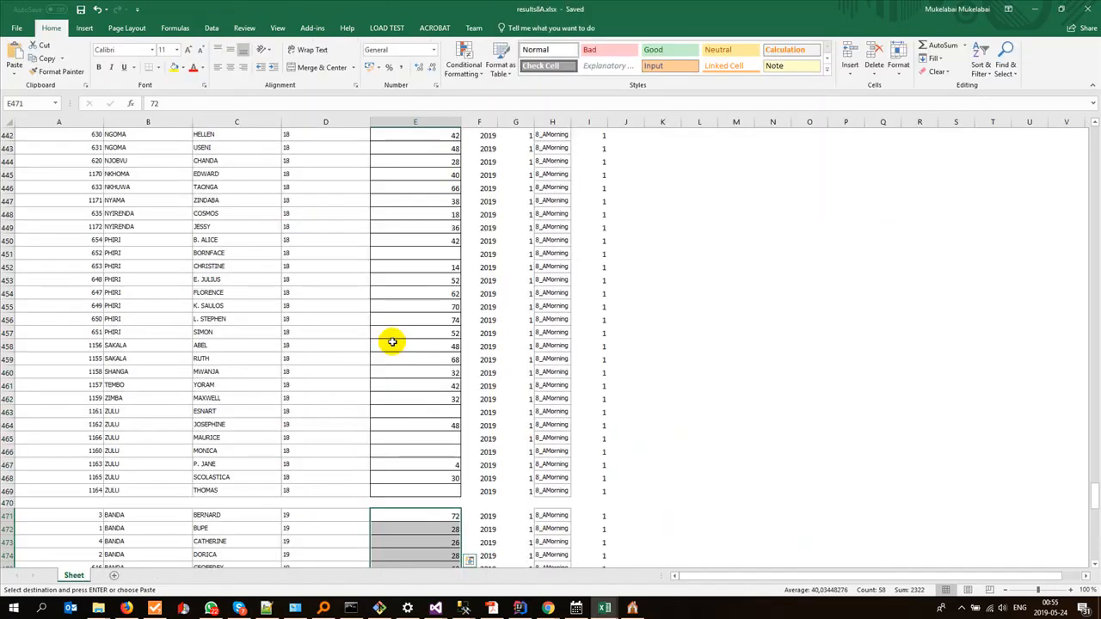
key("ctrl+Home")
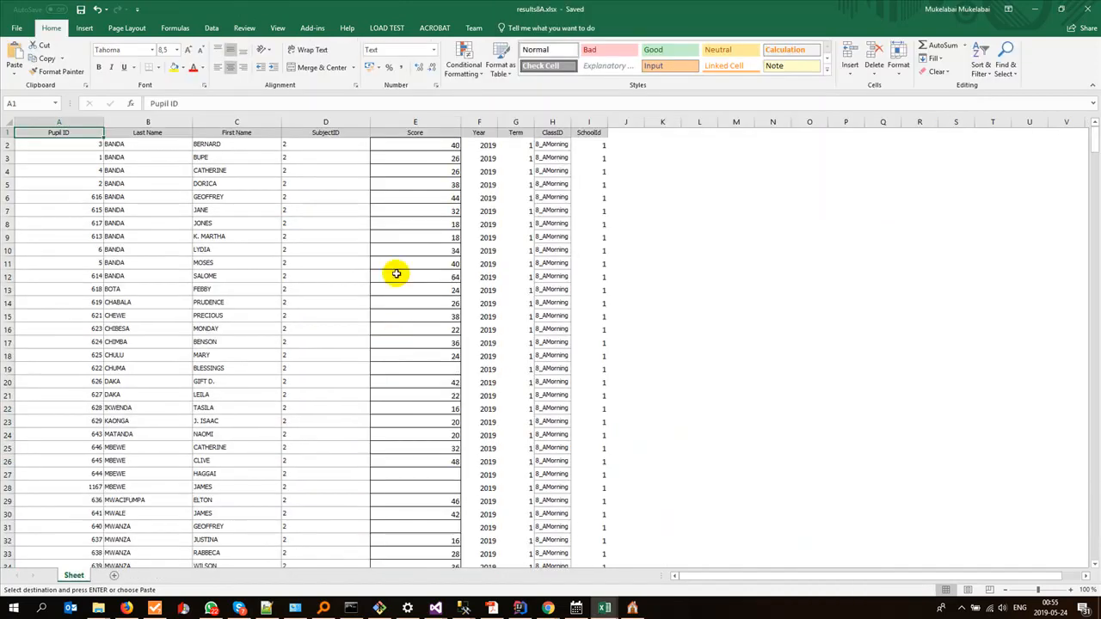
left_click(415, 147)
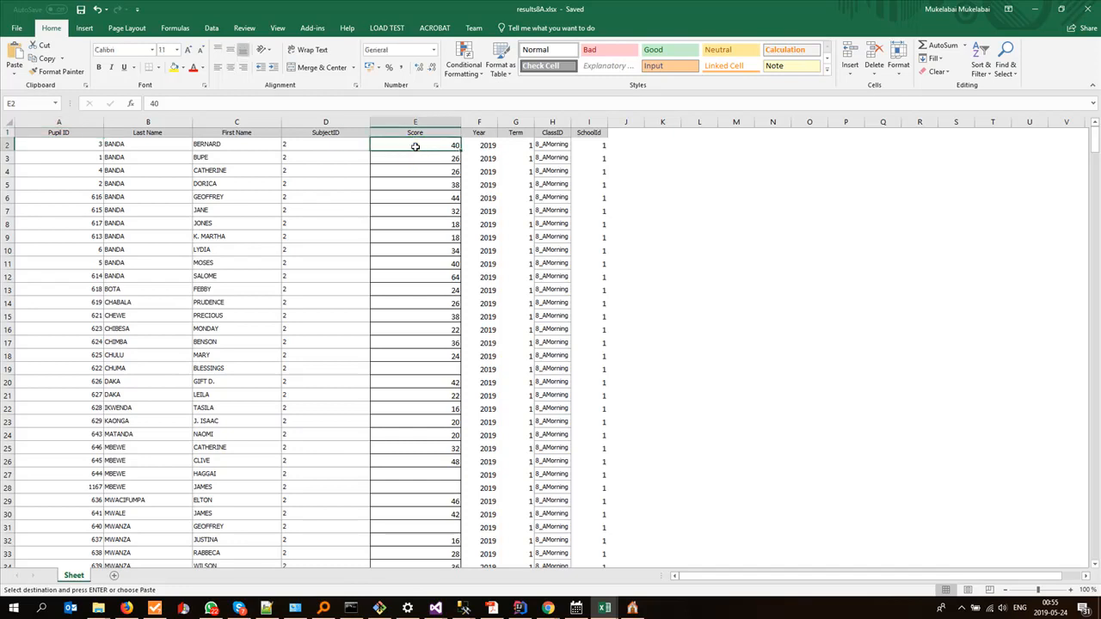
key("ctrl+v")
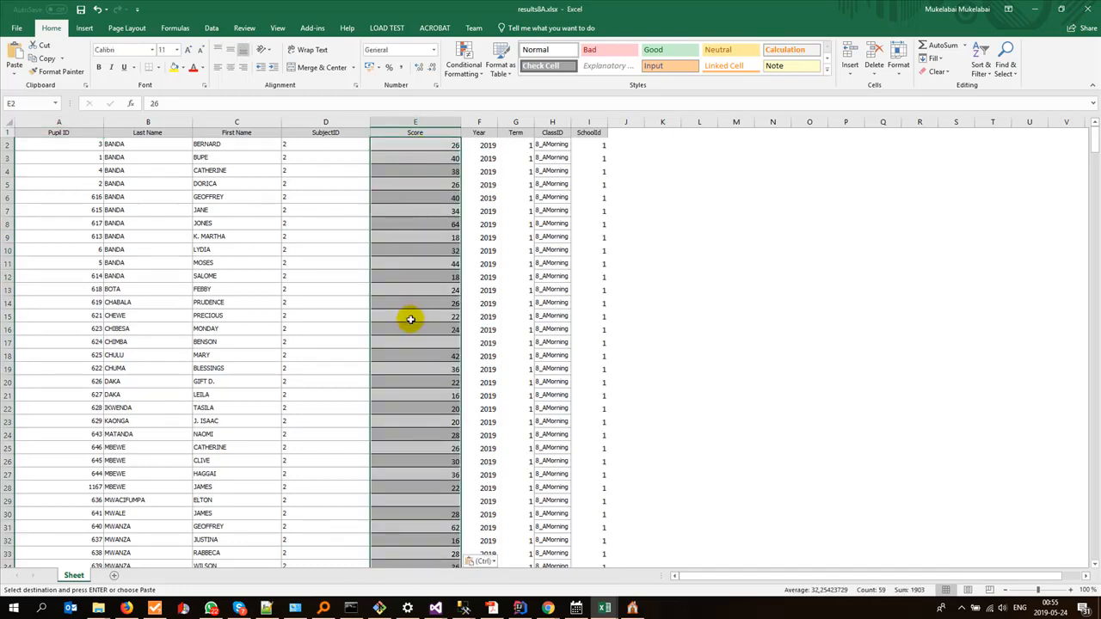
scroll(399, 309, "down", 5)
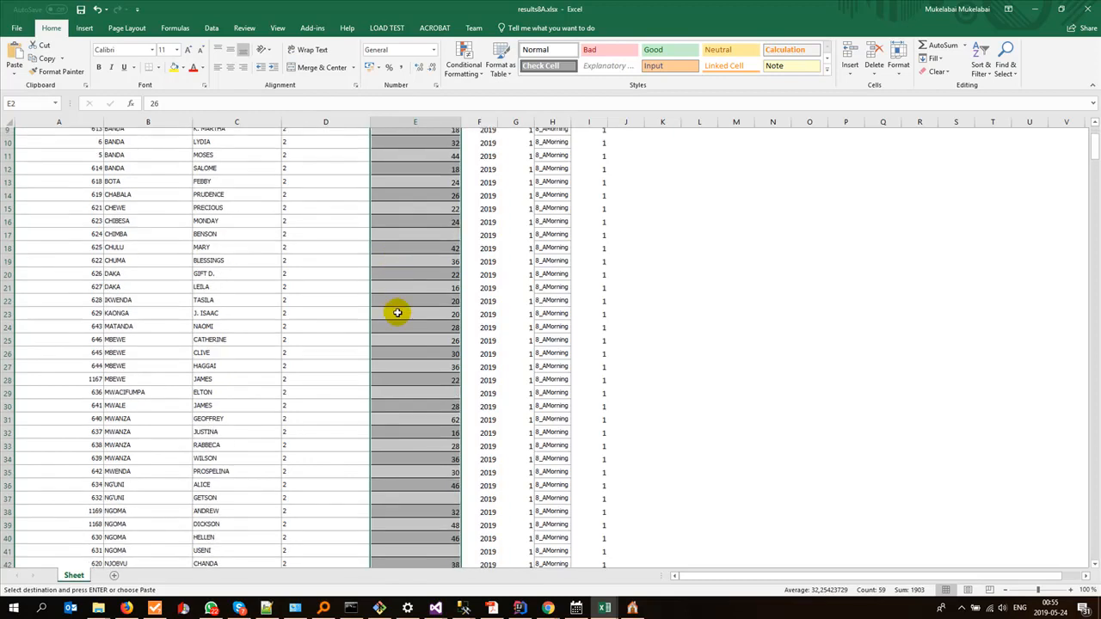
scroll(398, 312, "up", 4)
scroll(398, 312, "up", 1)
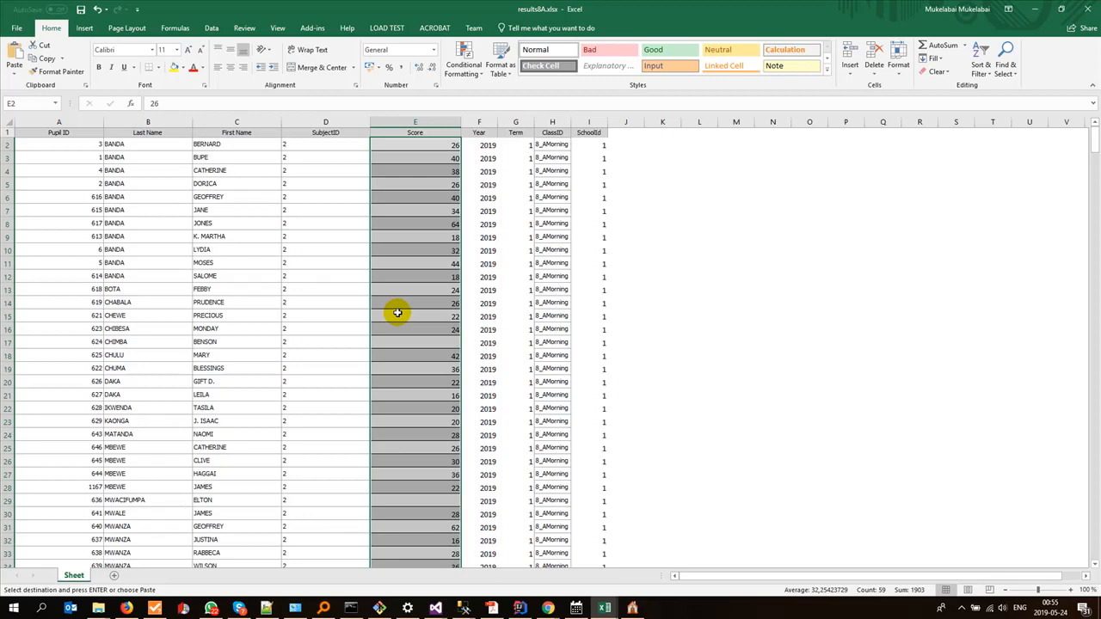
left_click(410, 146)
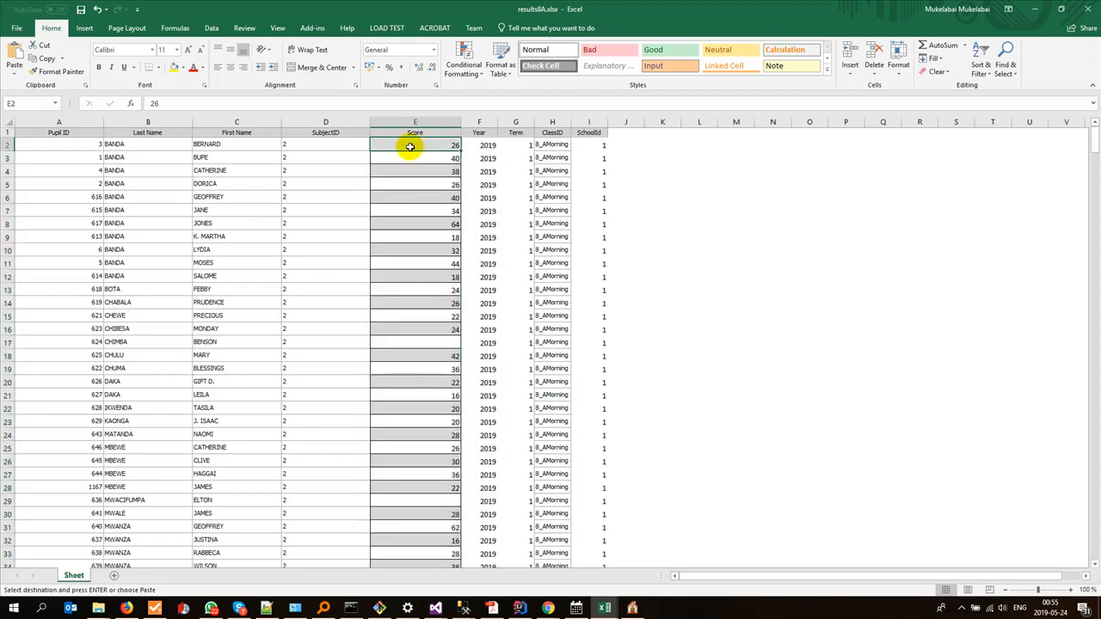
left_click_drag(410, 147, 403, 371)
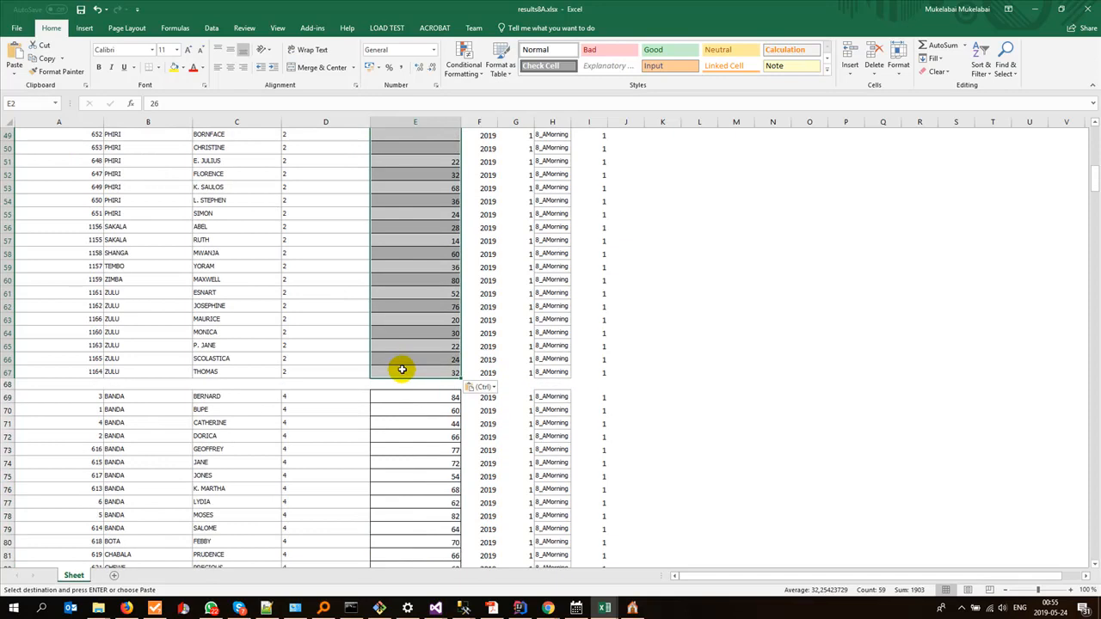
Step: Copy the sorted ENG scores I2:I67 from sheet 8A of the Mfuwe data workbook into results8A.xlsx's Score column from E69
key("alt+Tab")
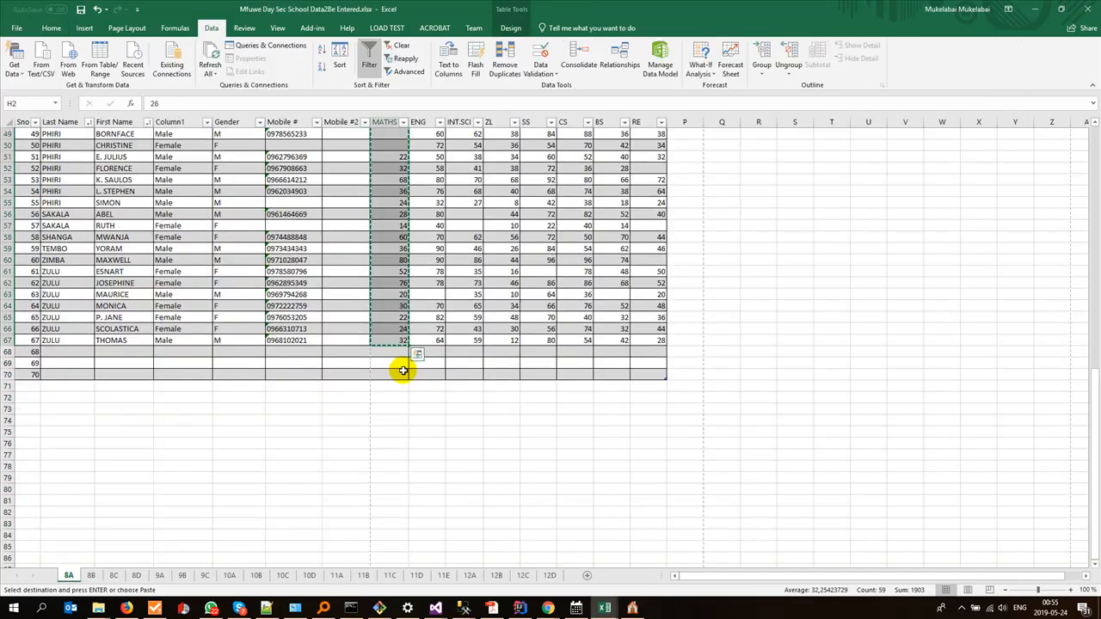
scroll(403, 371, "up", 7)
key("ctrl+Home")
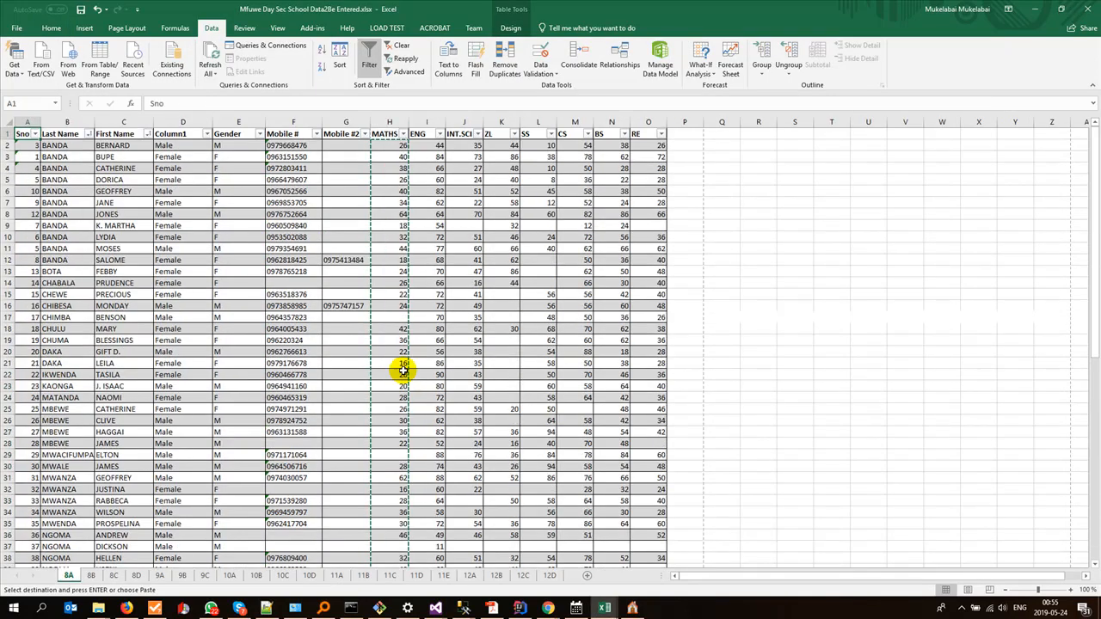
left_click(424, 147)
scroll(463, 438, "down", 12)
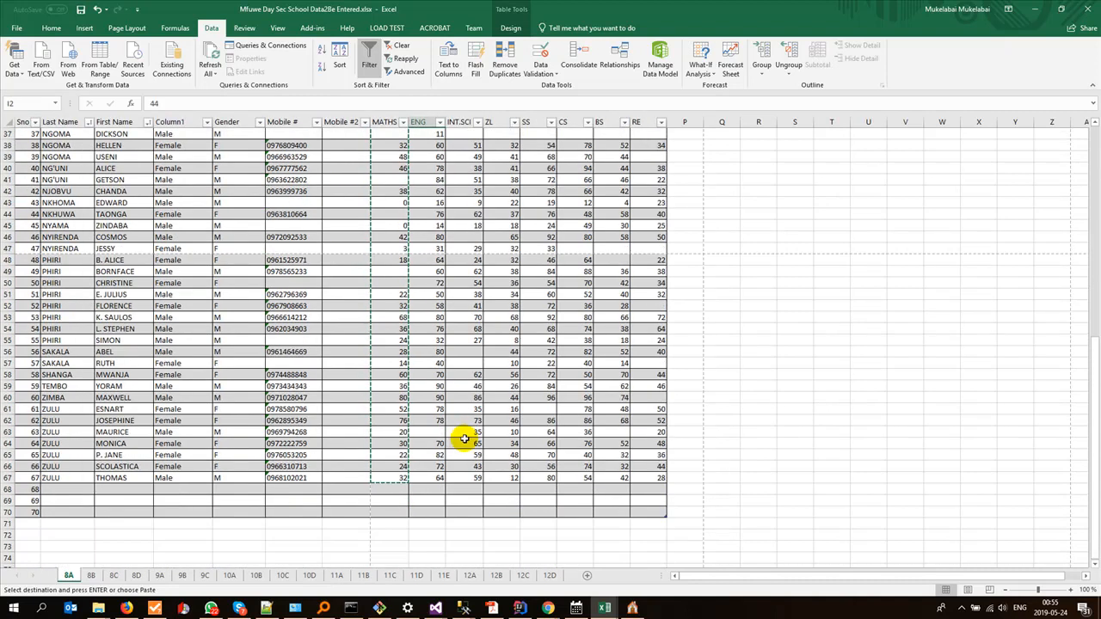
left_click(429, 476, "shift")
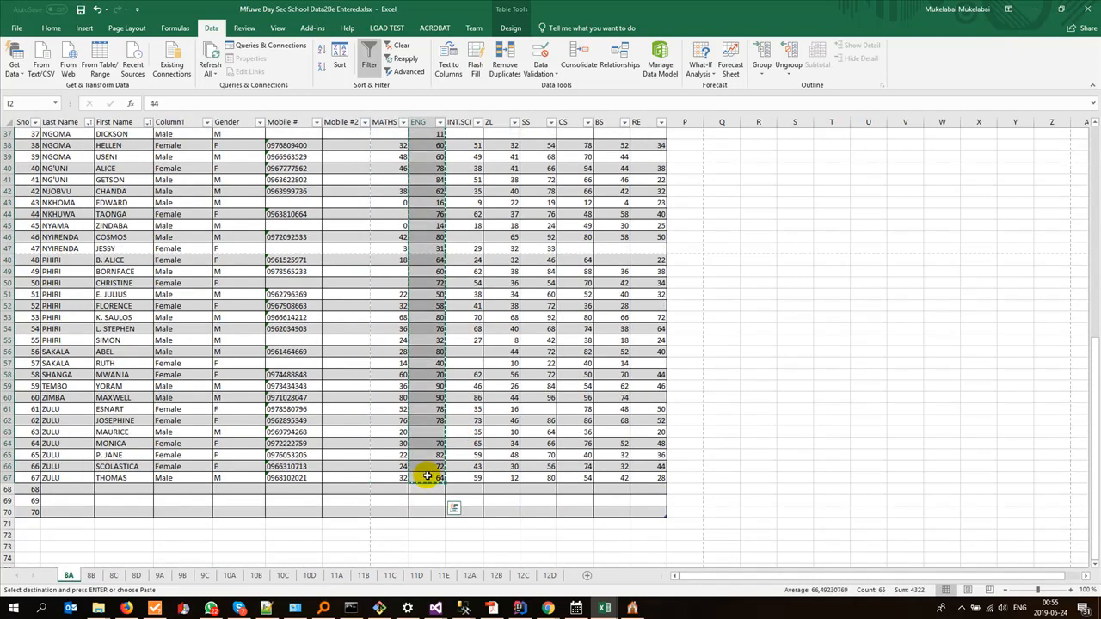
key("alt+Tab")
left_click(422, 396)
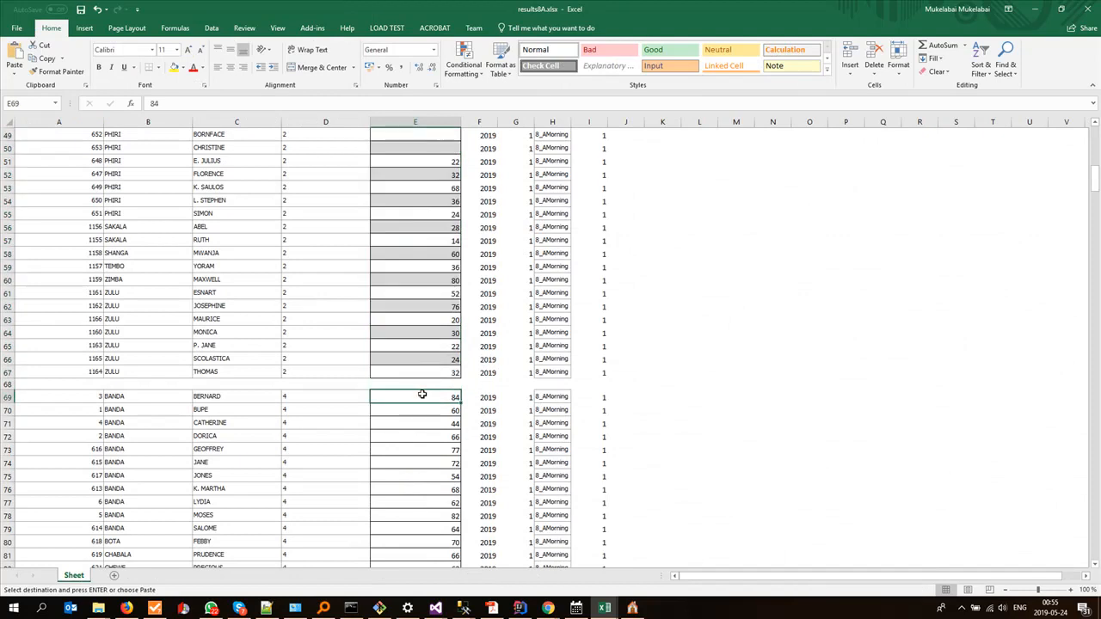
key("ctrl+v")
scroll(402, 480, "down", 20)
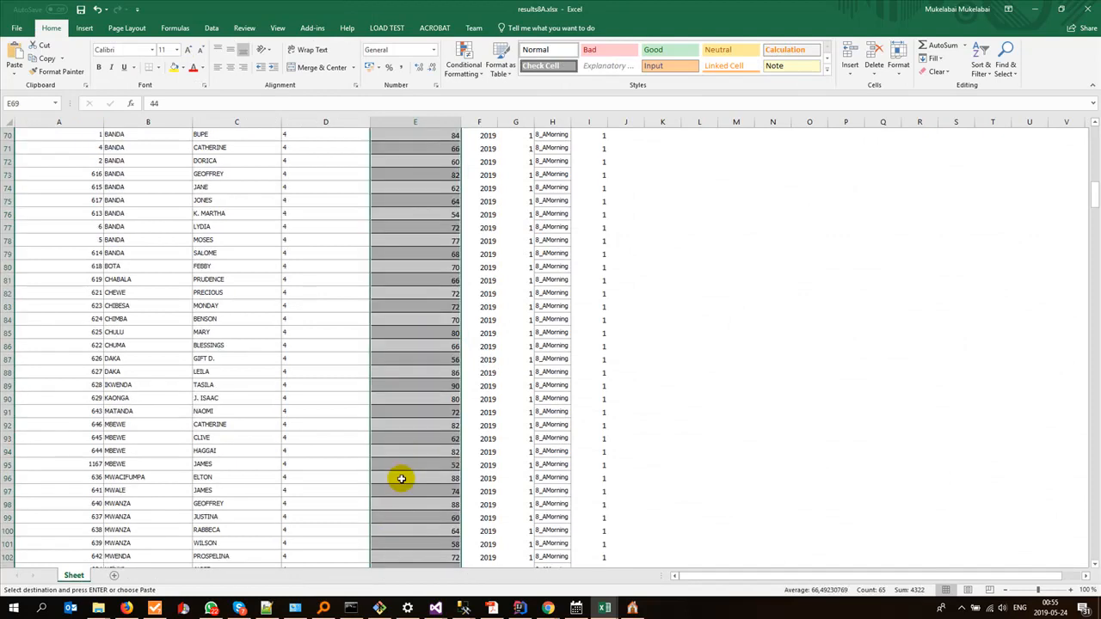
Step: Copy the sorted INT.SCI scores J2:J67 from sheet 8A of the Mfuwe data workbook into results8A.xlsx's Score column from E136
key("alt+Tab")
key("ctrl+Home")
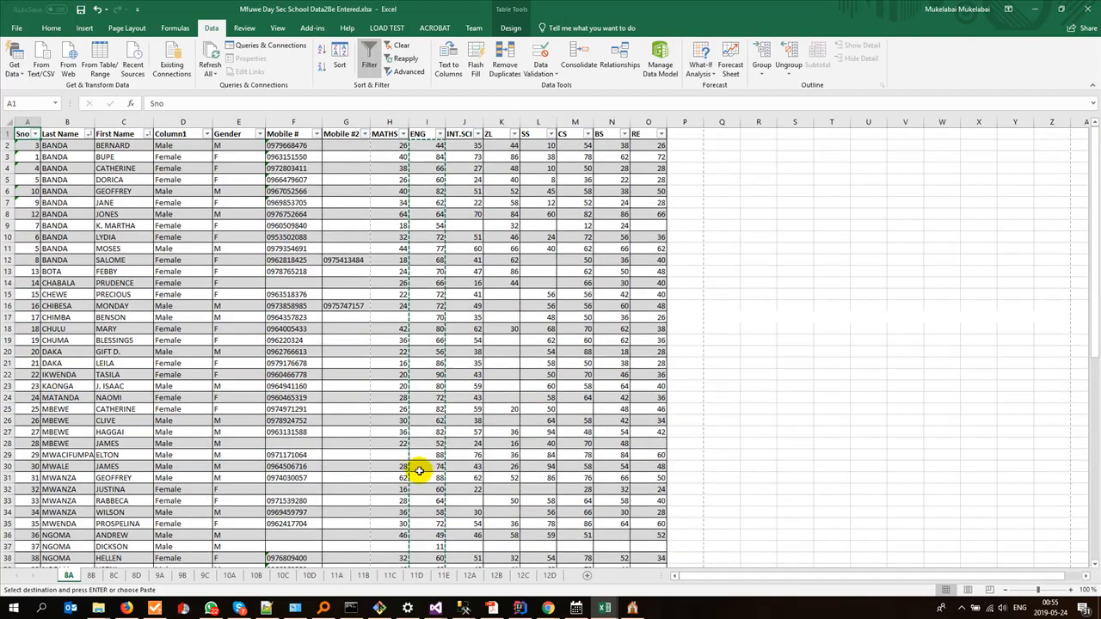
left_click(457, 152)
scroll(457, 416, "down", 16)
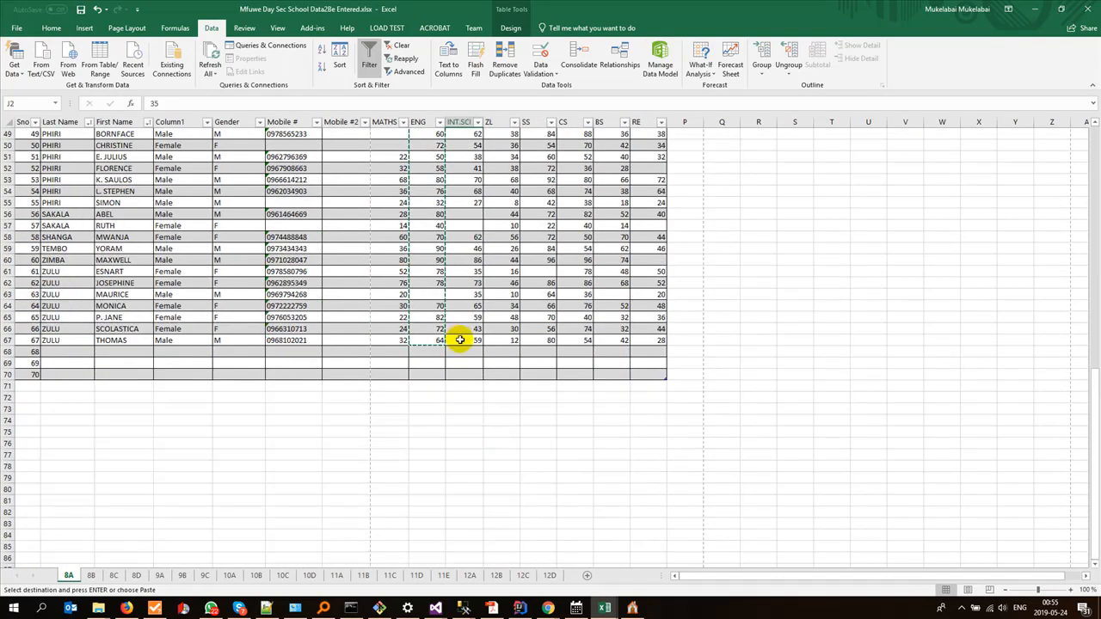
left_click(460, 339, "shift")
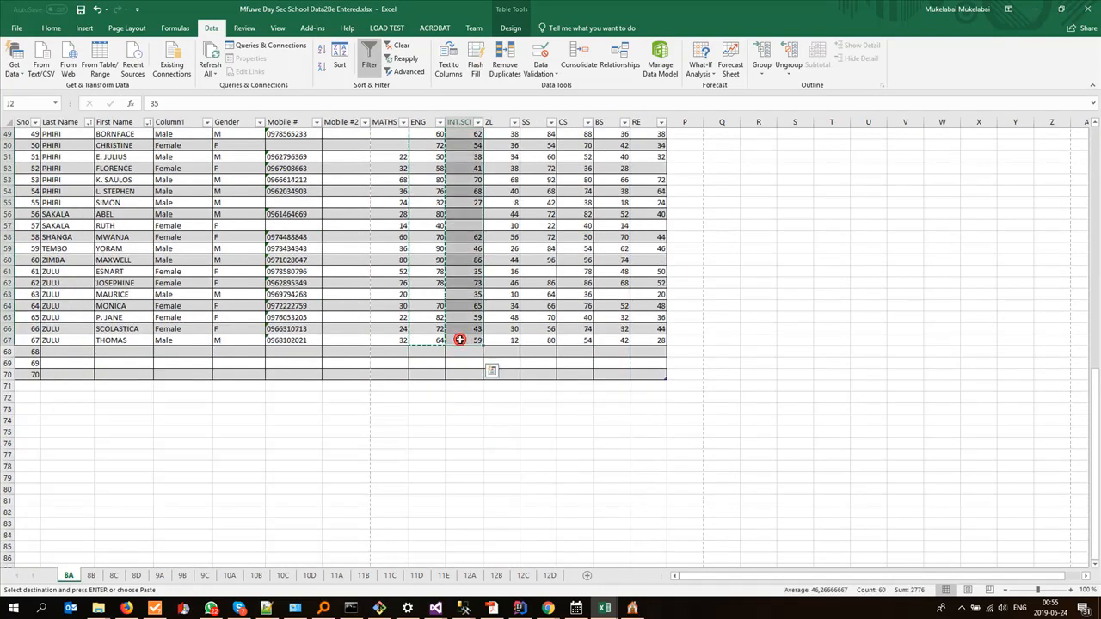
key("alt+Tab")
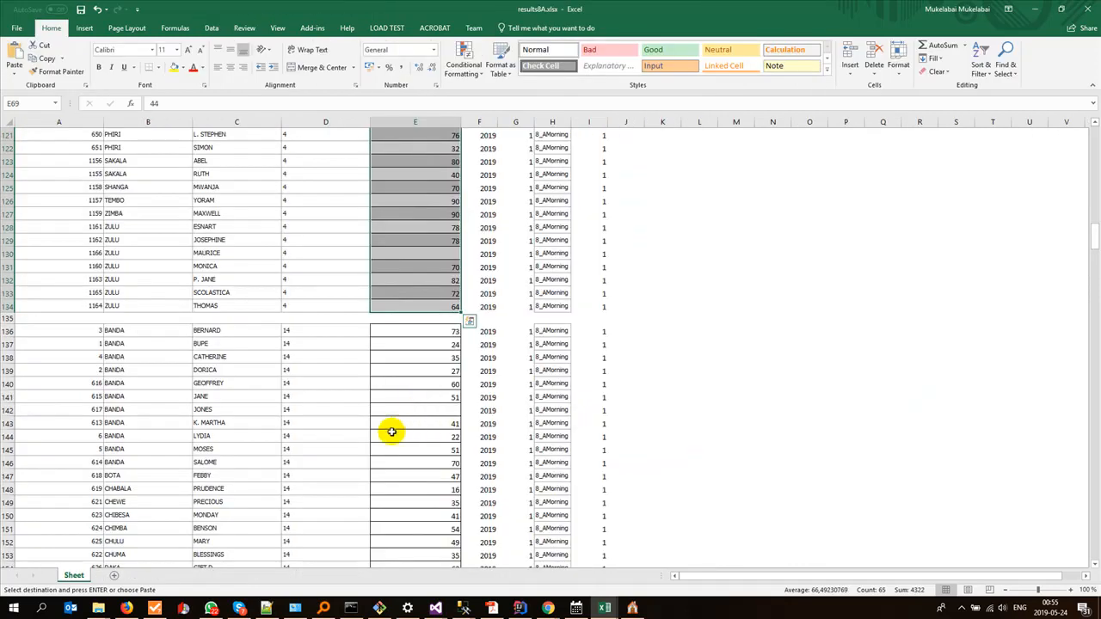
left_click(406, 336)
key("ctrl+v")
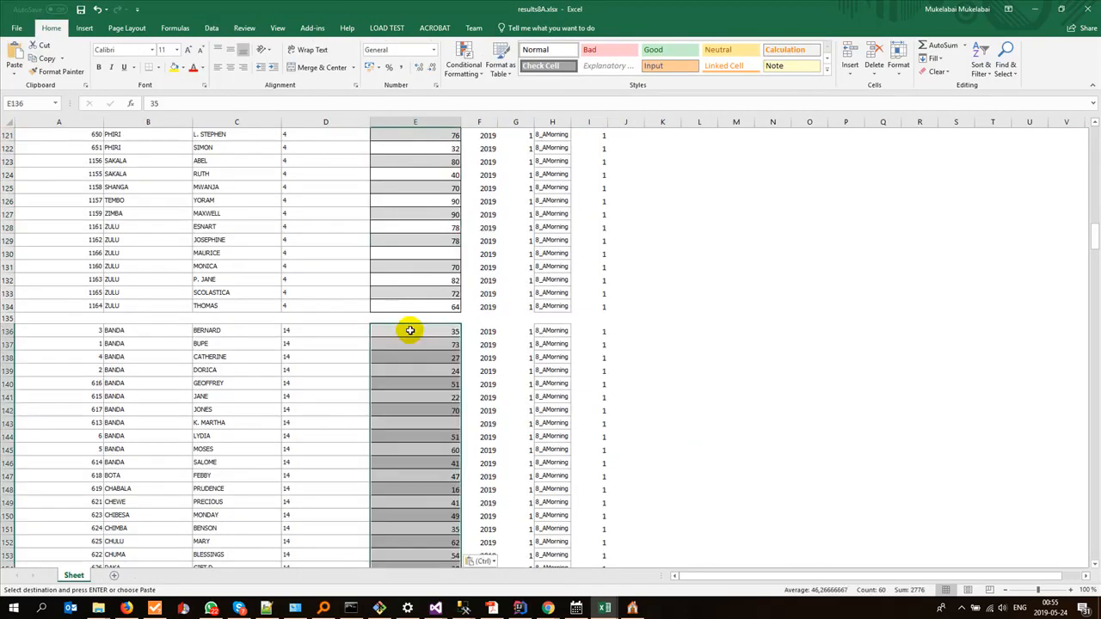
scroll(370, 451, "down", 20)
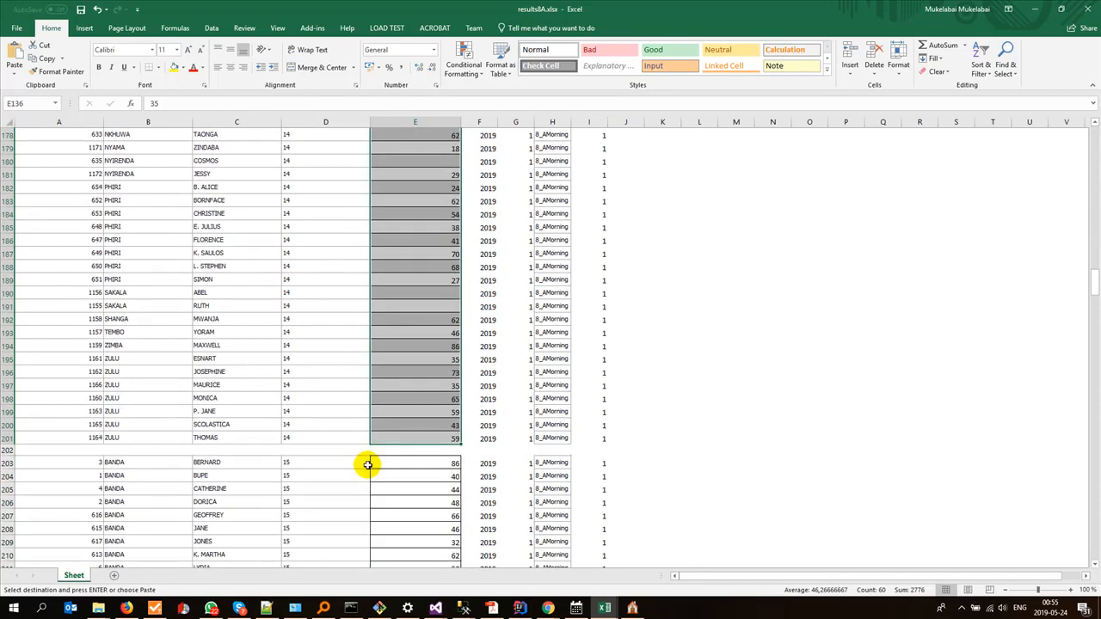
Step: Copy the sorted ZL scores K2:K67 from sheet 8A of the Mfuwe data workbook into results8A.xlsx's Score column from E203
key("alt+Tab")
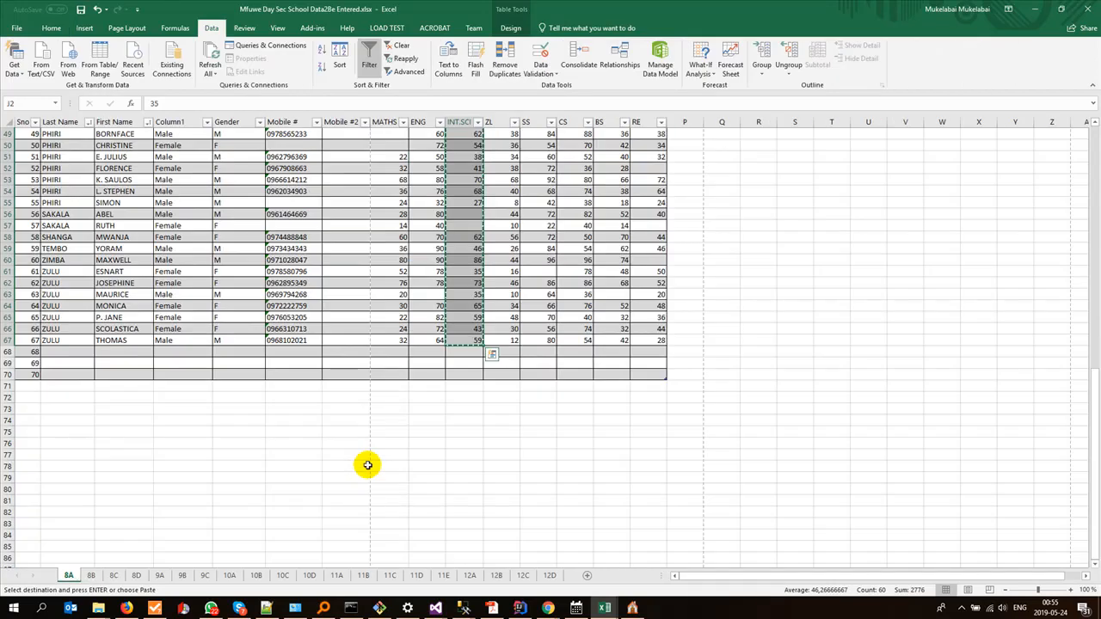
scroll(496, 447, "up", 16)
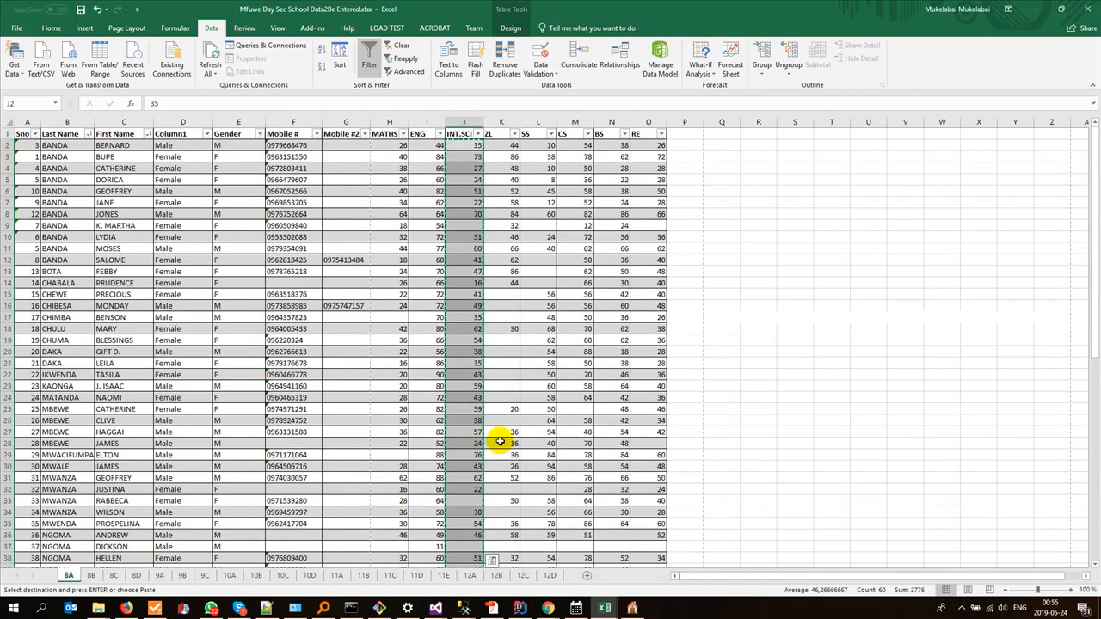
left_click(505, 146)
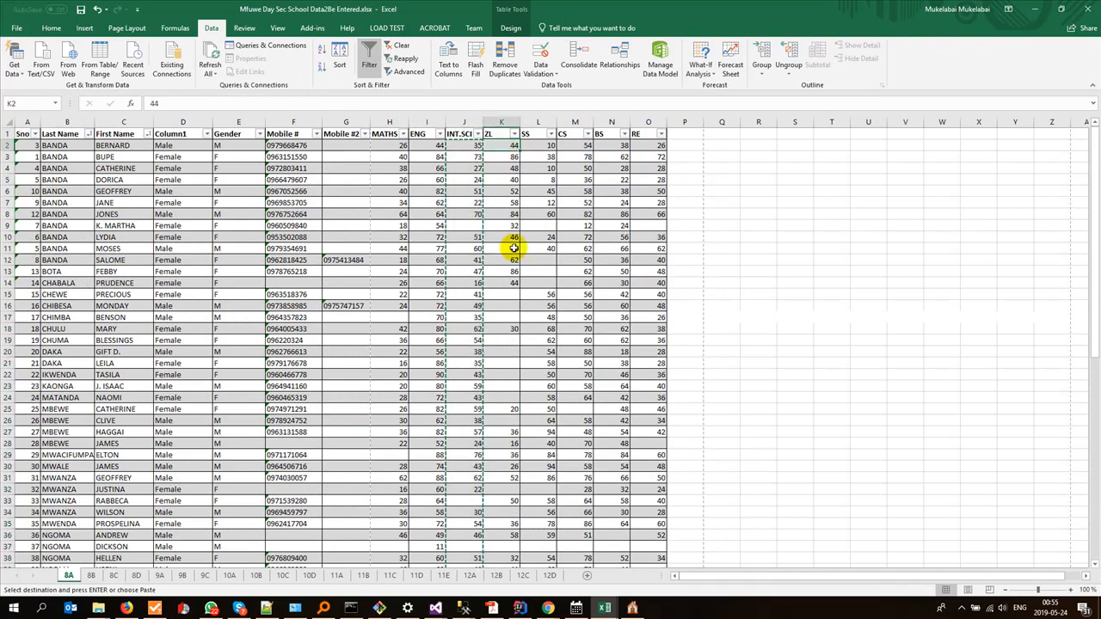
scroll(496, 368, "down", 16)
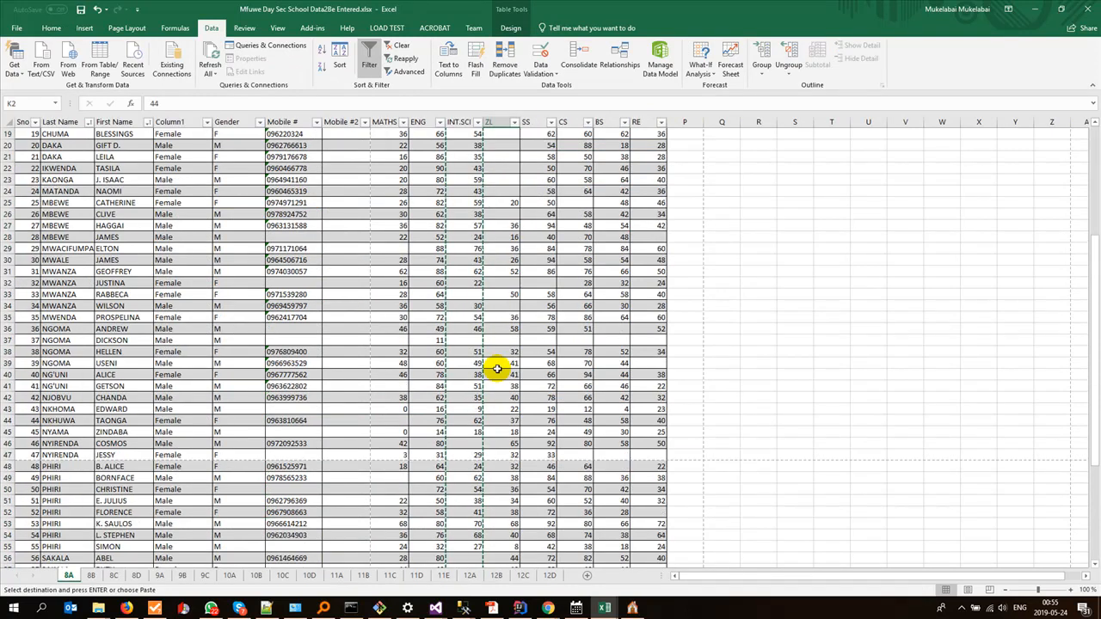
left_click(498, 342, "shift")
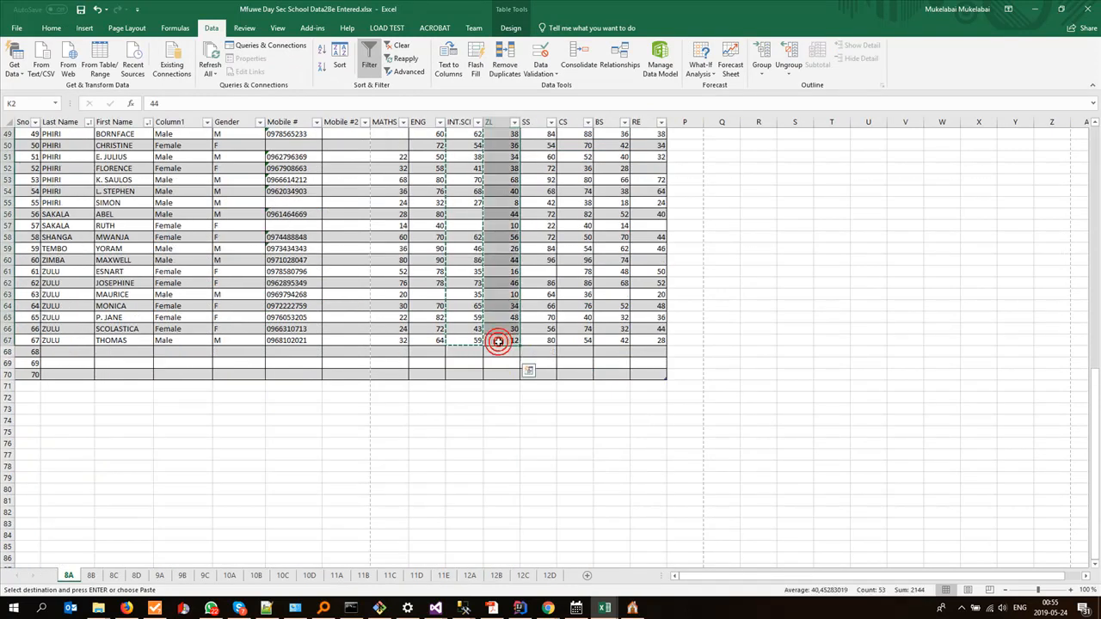
key("alt+Tab")
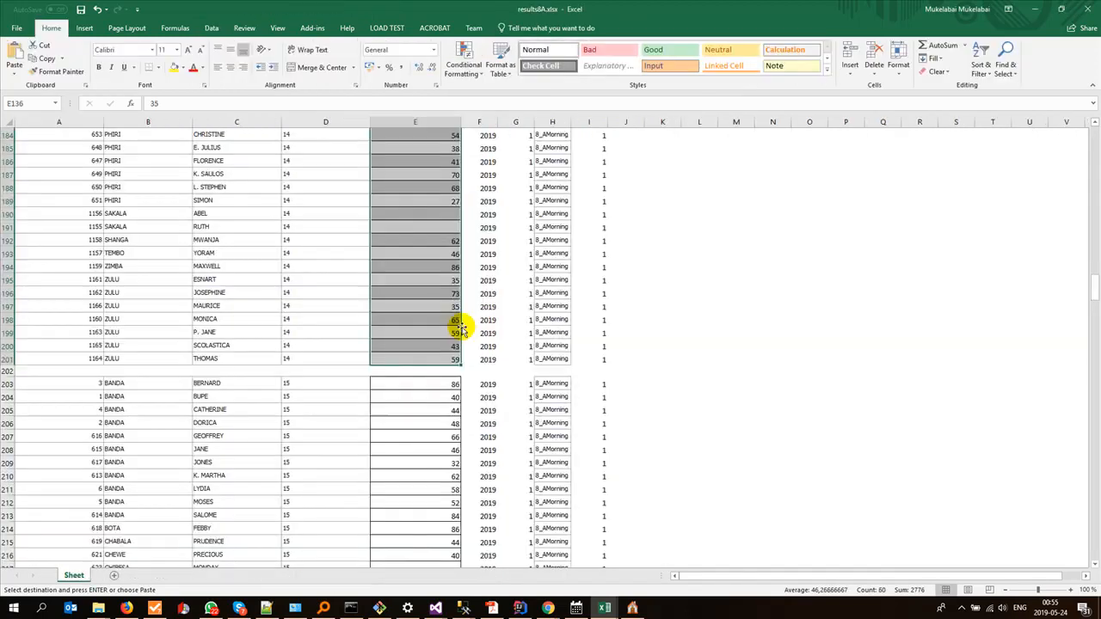
left_click(437, 382)
key("ctrl+v")
scroll(435, 382, "down", 12)
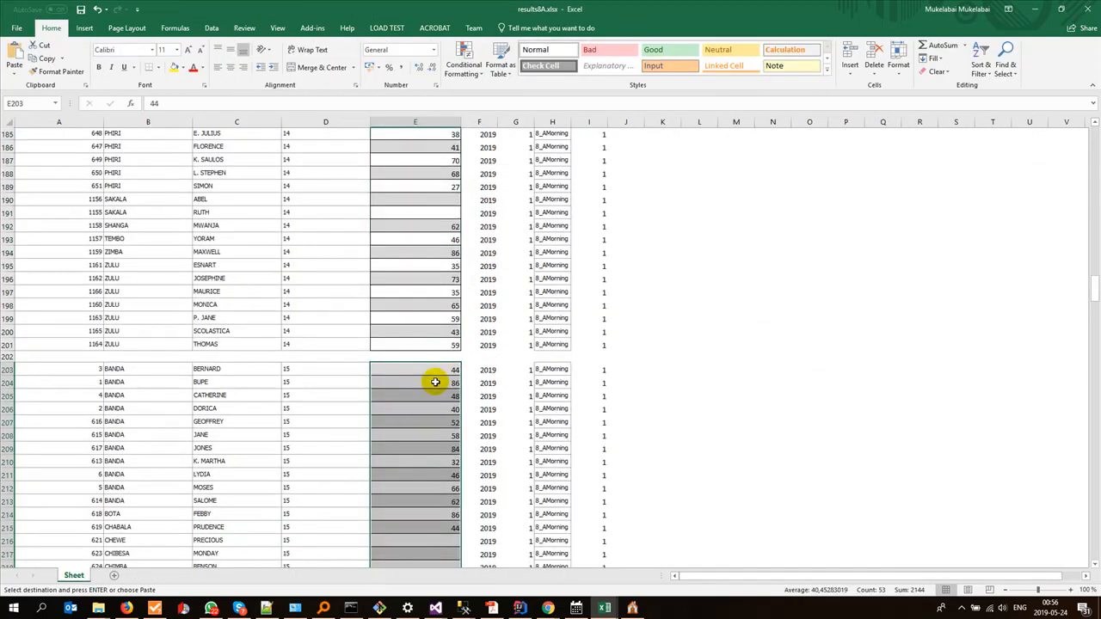
scroll(435, 382, "up", 8)
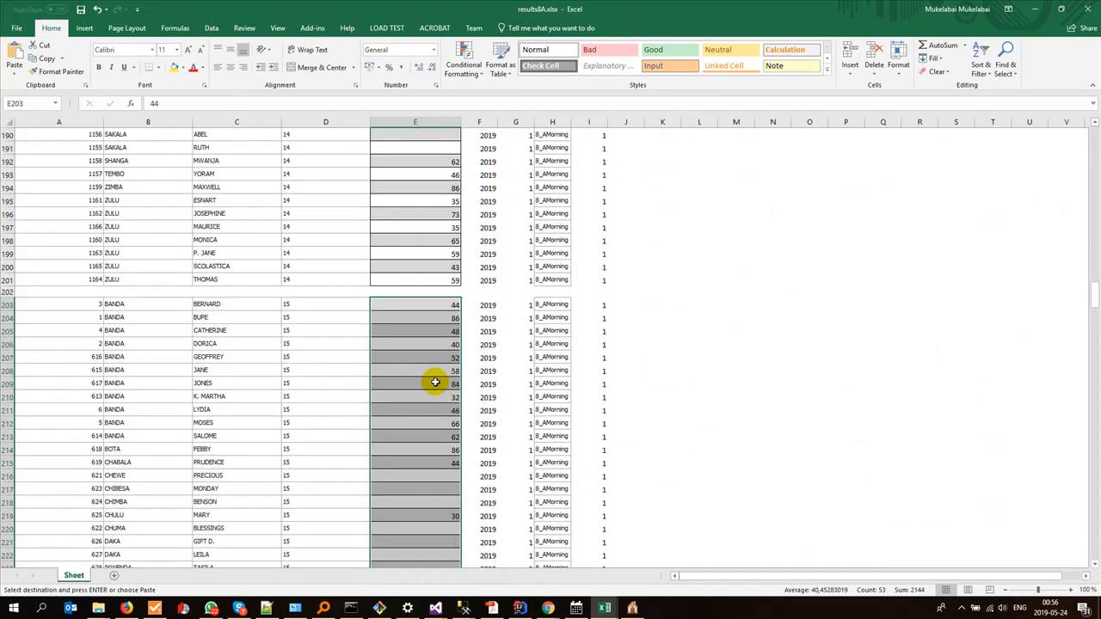
scroll(436, 382, "down", 3)
scroll(435, 382, "down", 15)
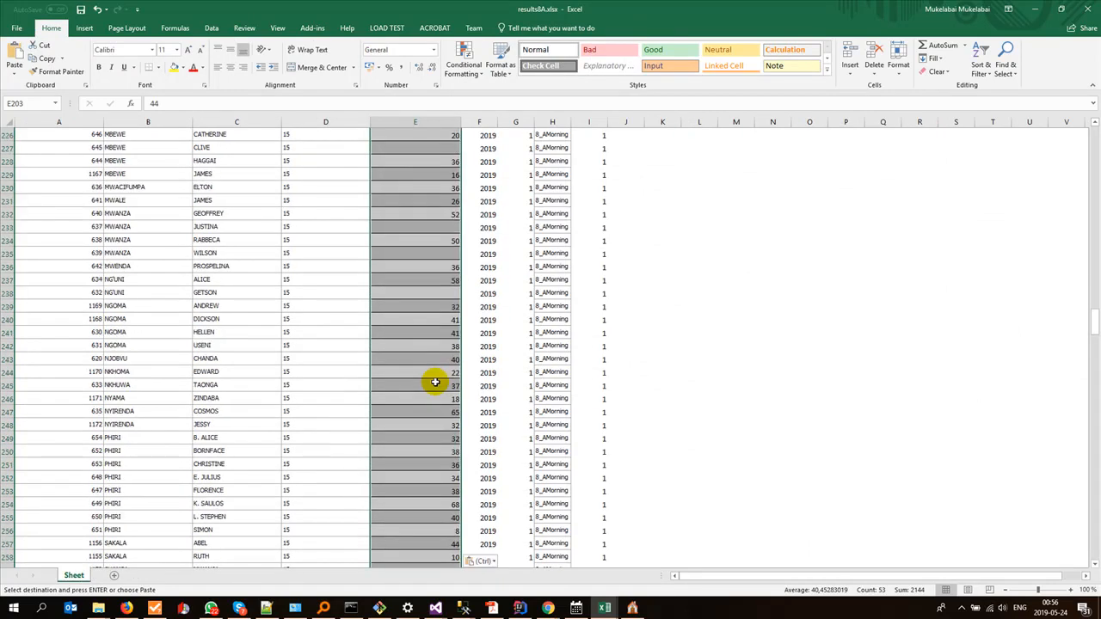
Step: Copy the sorted SS scores L2:L67 from sheet 8A of the Mfuwe data workbook into results8A.xlsx's Score column from E270
key("alt+Tab")
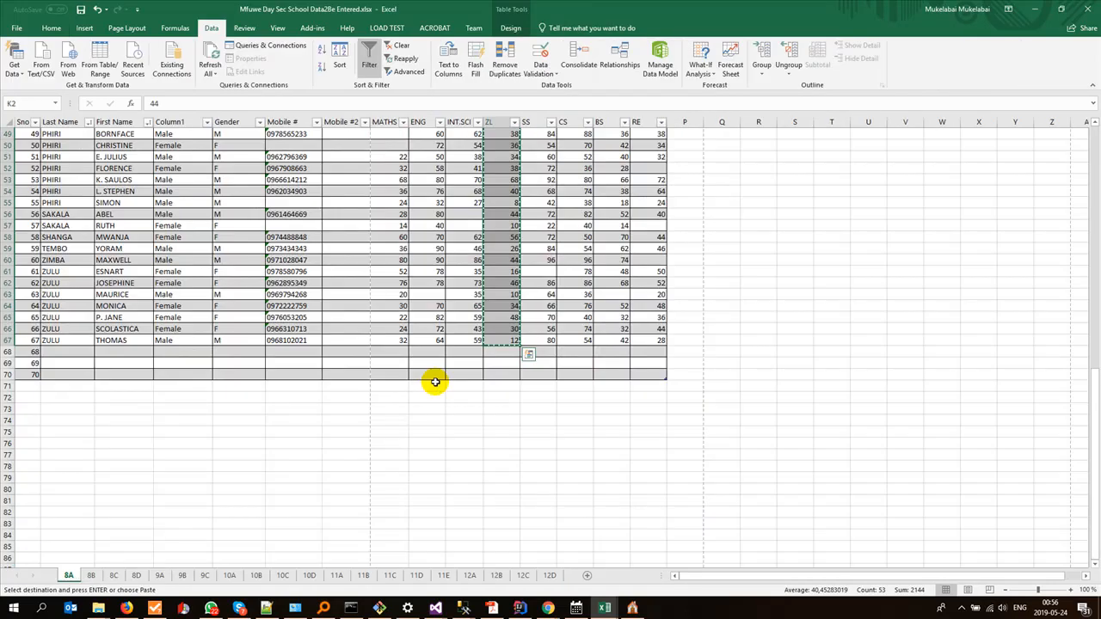
scroll(436, 382, "up", 16)
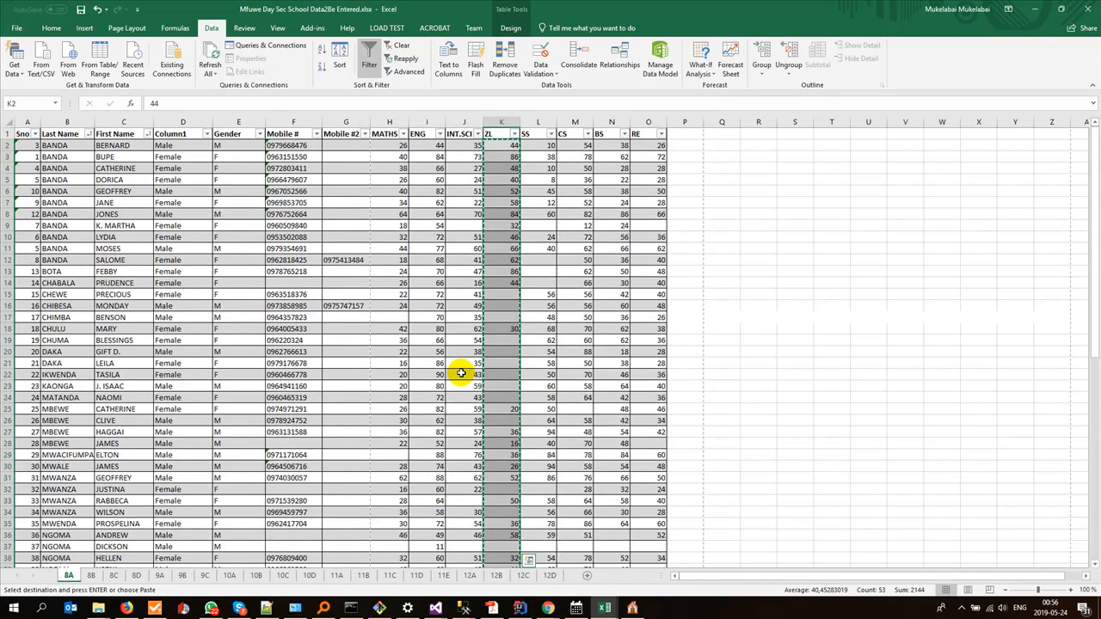
left_click(544, 147)
scroll(523, 259, "down", 13)
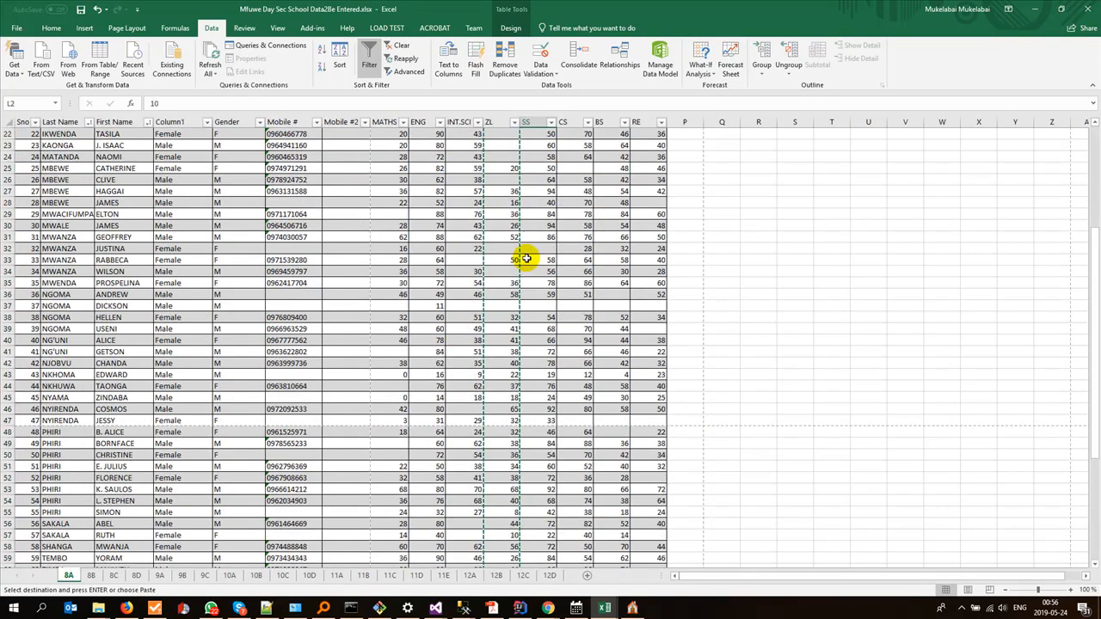
left_click(532, 442, "shift")
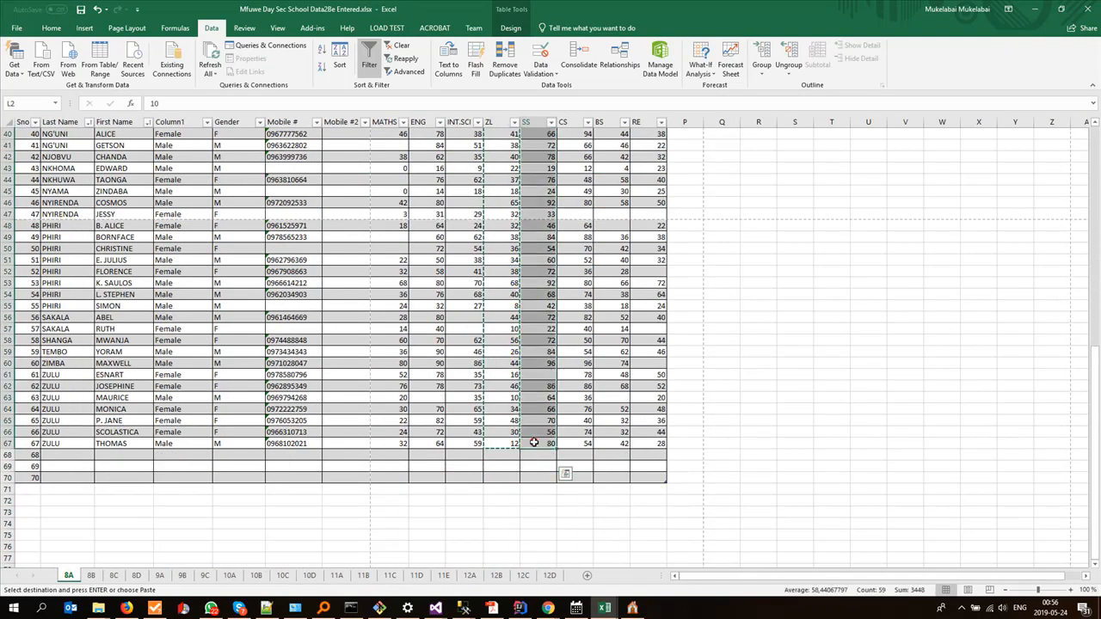
key("ctrl+c")
key("alt+Tab")
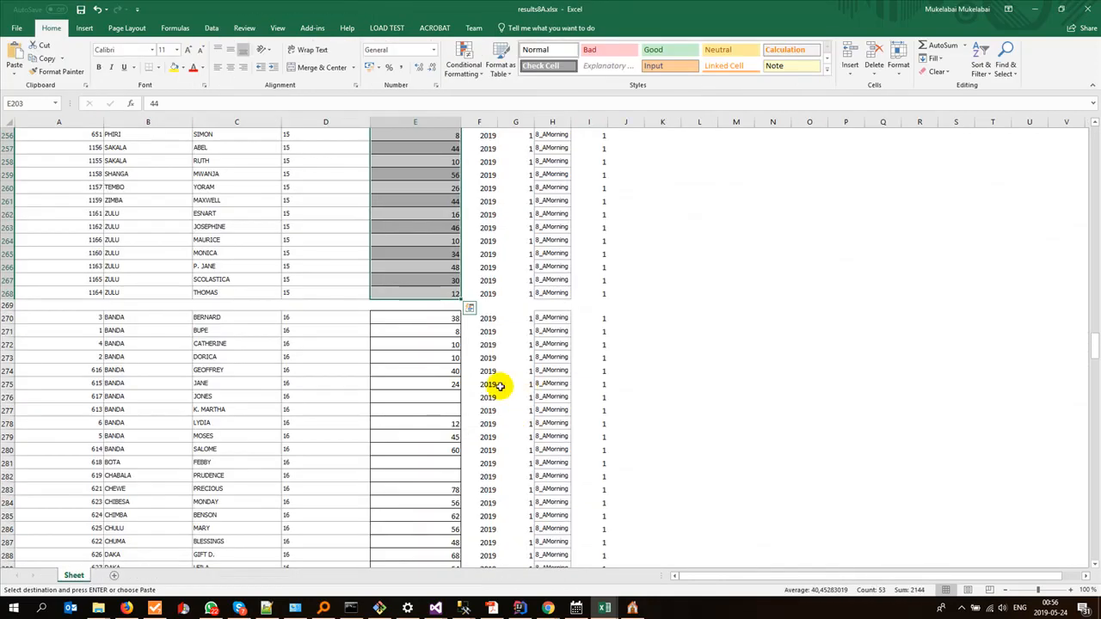
left_click(414, 318)
key("ctrl+v")
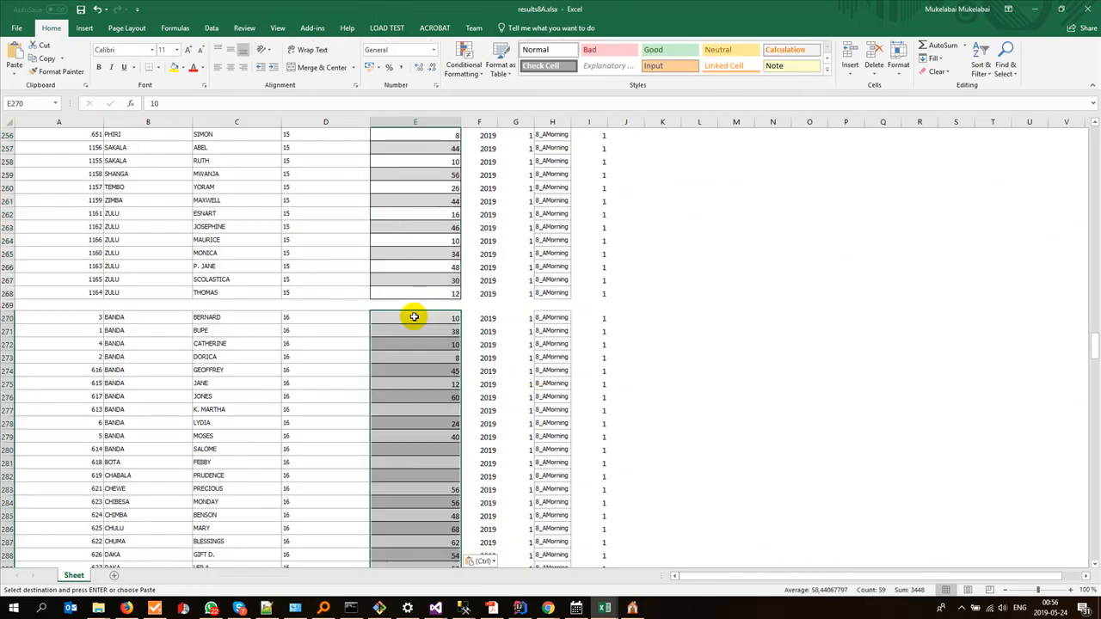
scroll(434, 366, "down", 5)
scroll(433, 367, "up", 4)
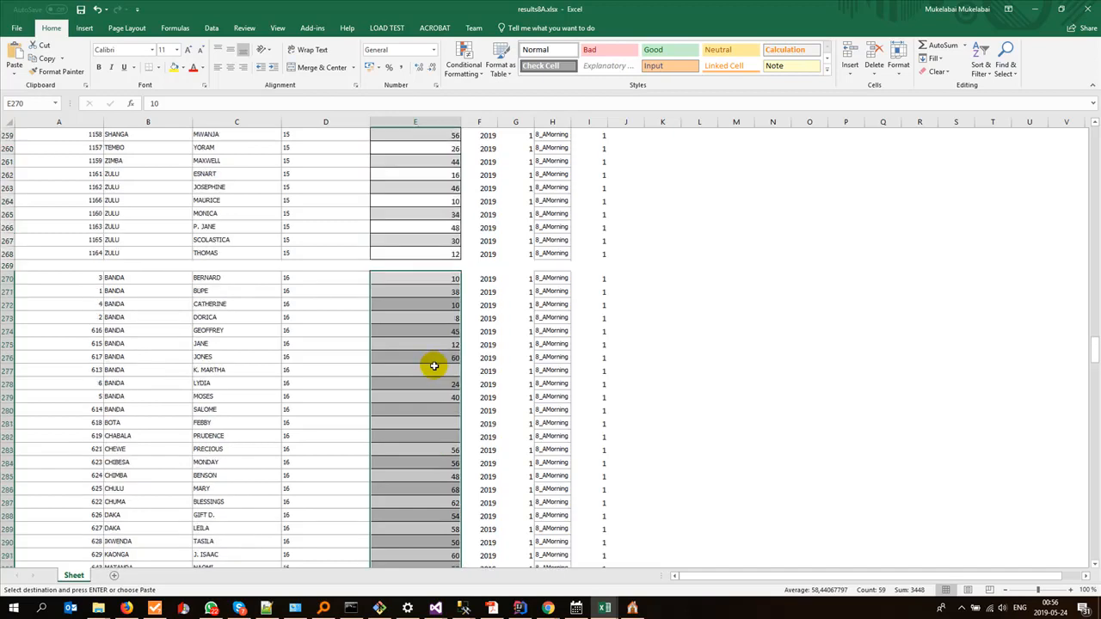
scroll(434, 366, "down", 3)
scroll(434, 367, "up", 2)
scroll(433, 366, "down", 20)
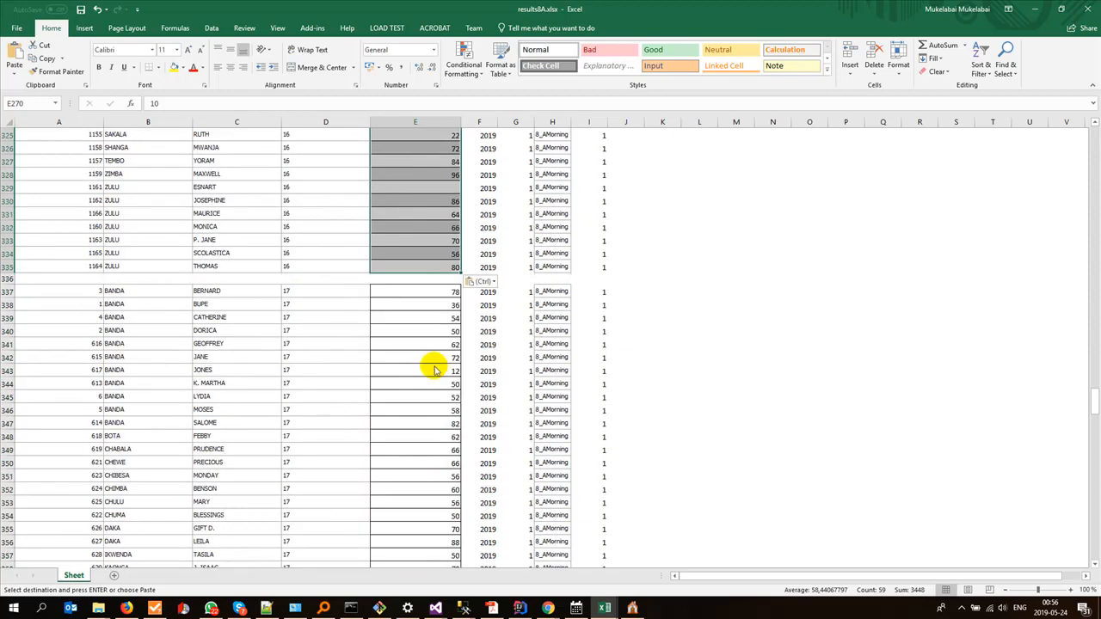
Step: Copy the sorted CS scores M2:M67 from sheet 8A of the Mfuwe data workbook into results8A.xlsx's Score column from E337
key("ctrl+Tab")
scroll(553, 318, "up", 6)
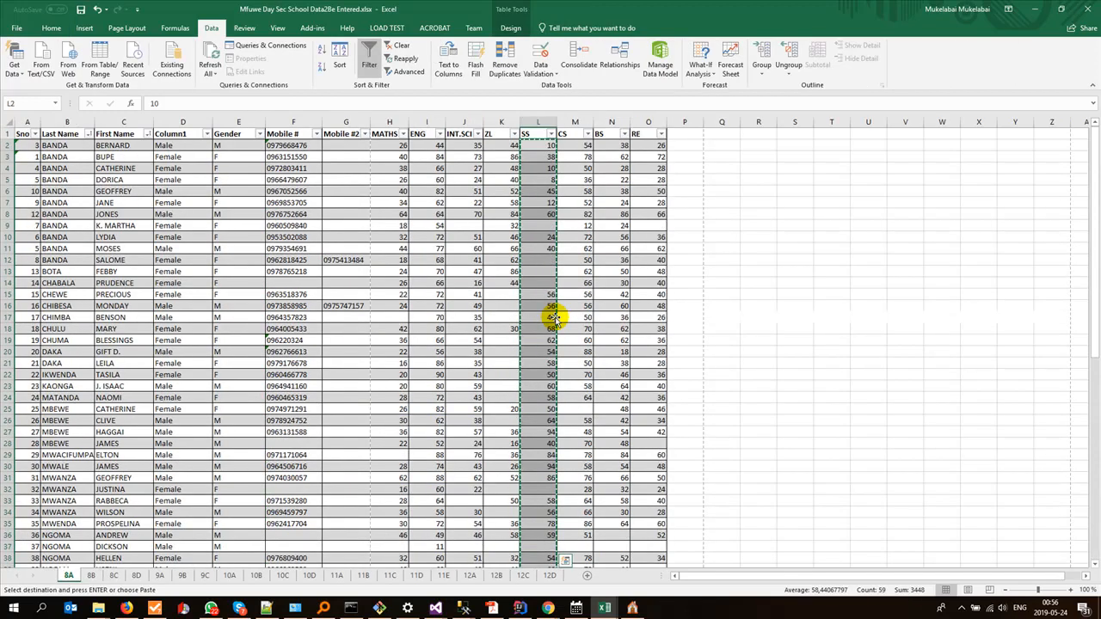
left_click(571, 148)
scroll(560, 307, "down", 13)
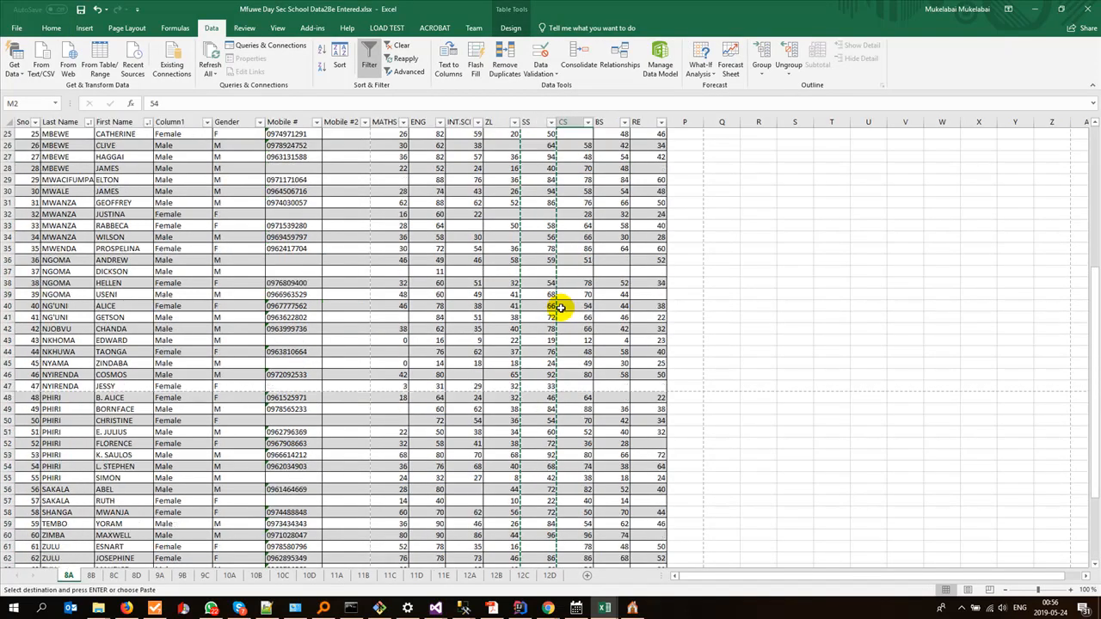
left_click(575, 445, "shift")
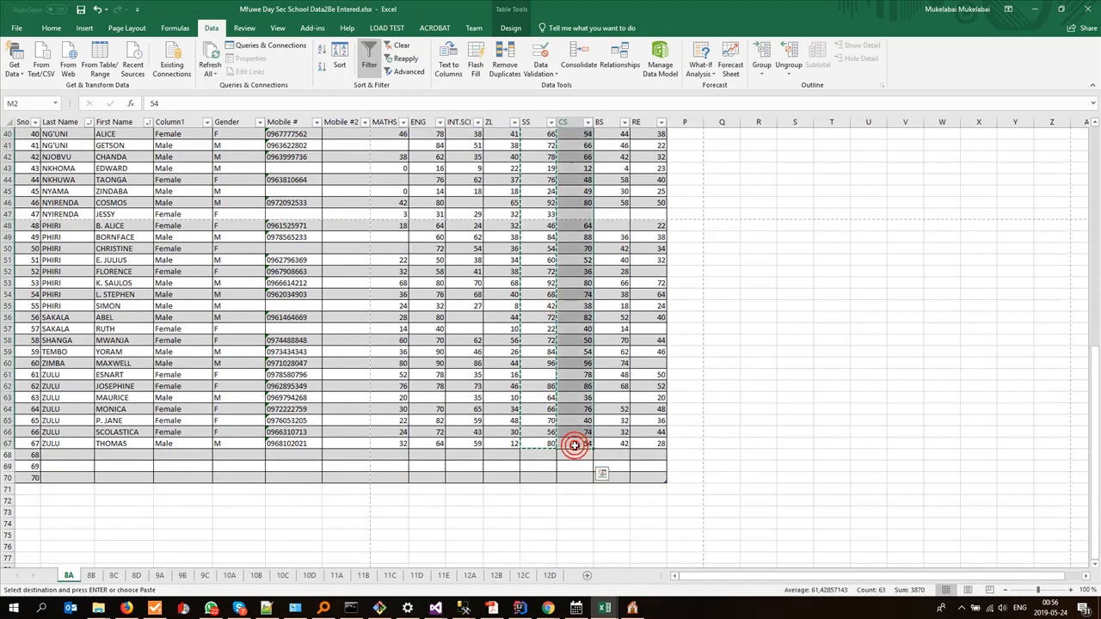
key("alt+Tab")
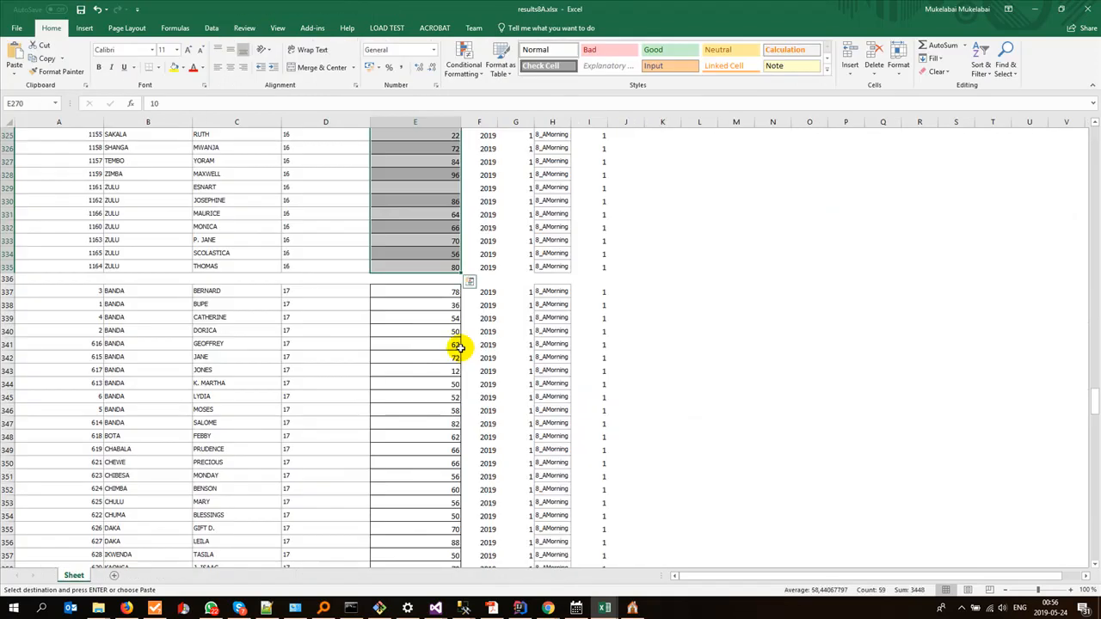
left_click(409, 290)
key("ctrl+v")
scroll(439, 351, "down", 20)
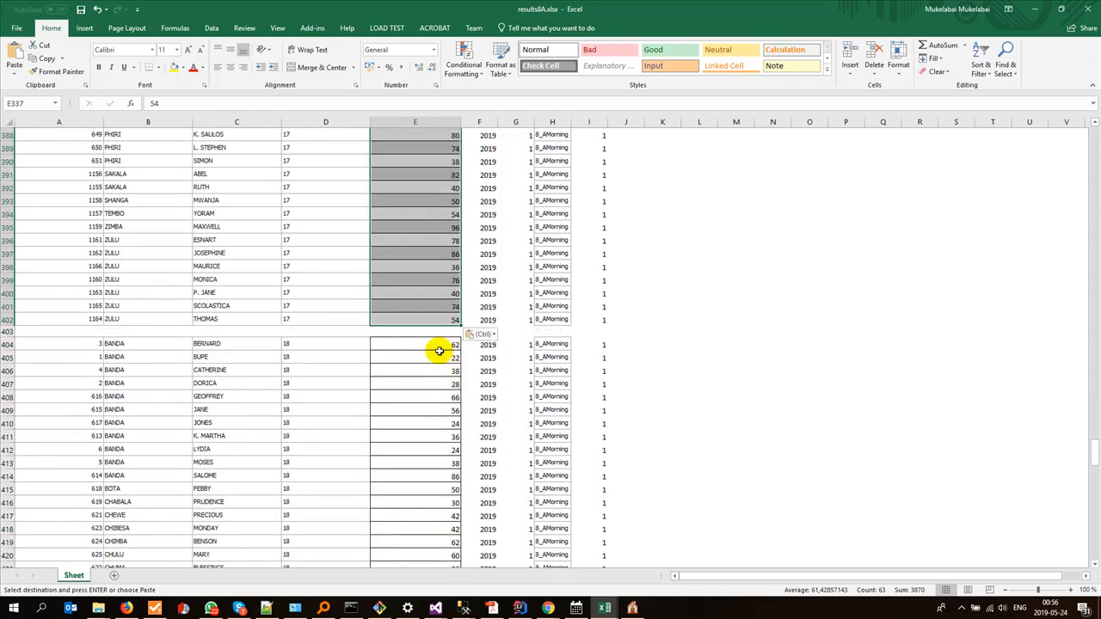
Step: Copy the sorted BS scores N2:N67 from sheet 8A of the Mfuwe data workbook into results8A.xlsx's Score column from E404
key("alt+Tab")
scroll(610, 376, "up", 12)
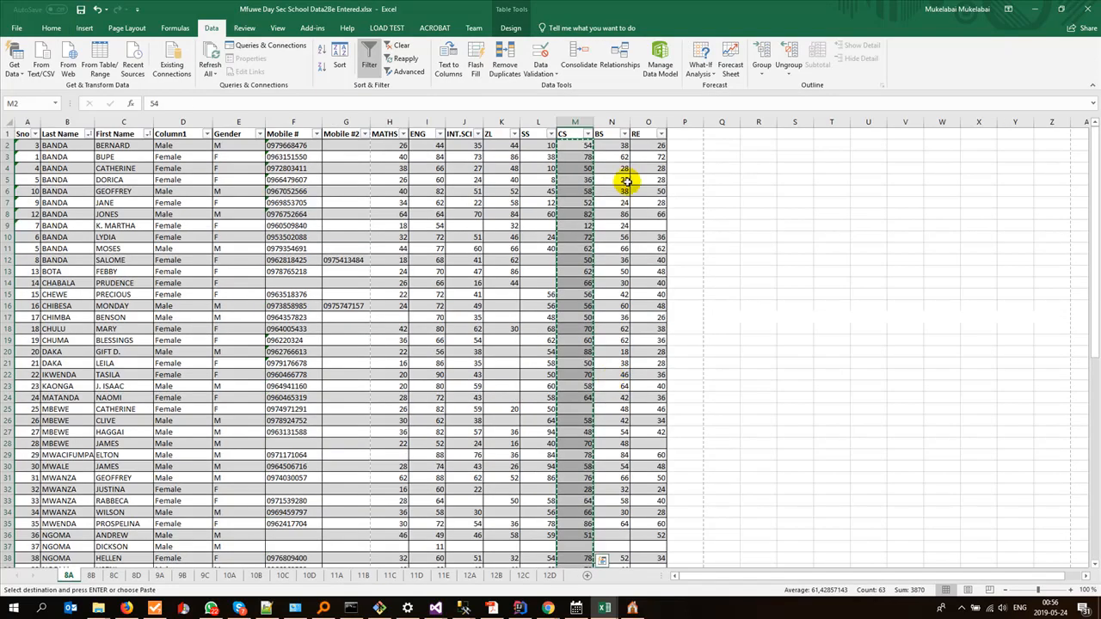
left_click(609, 150)
scroll(602, 344, "down", 18)
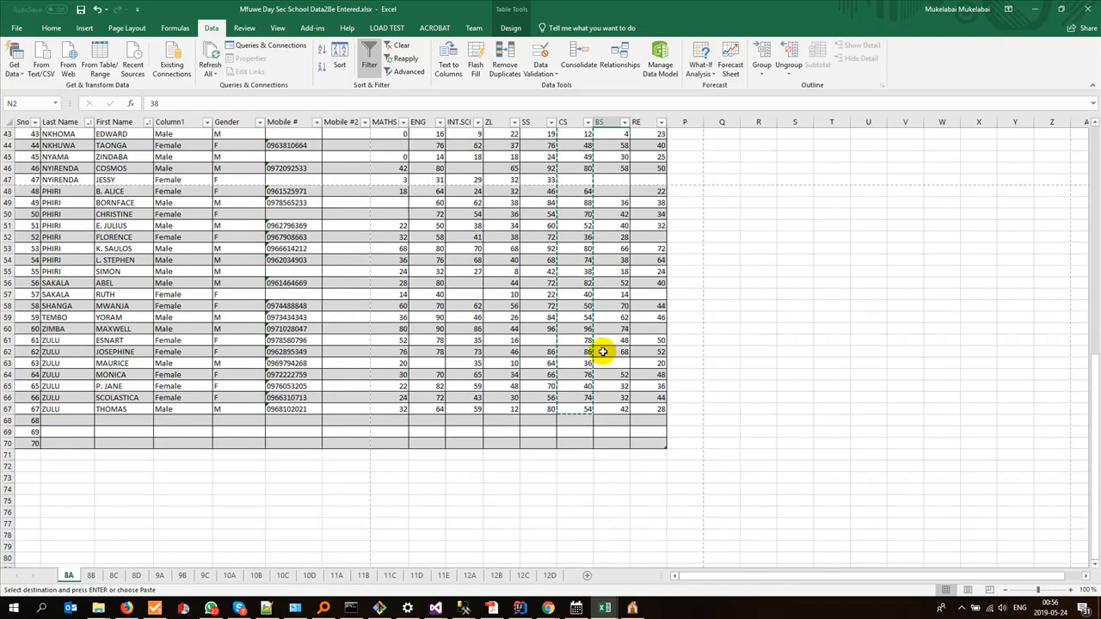
left_click(615, 276, "shift")
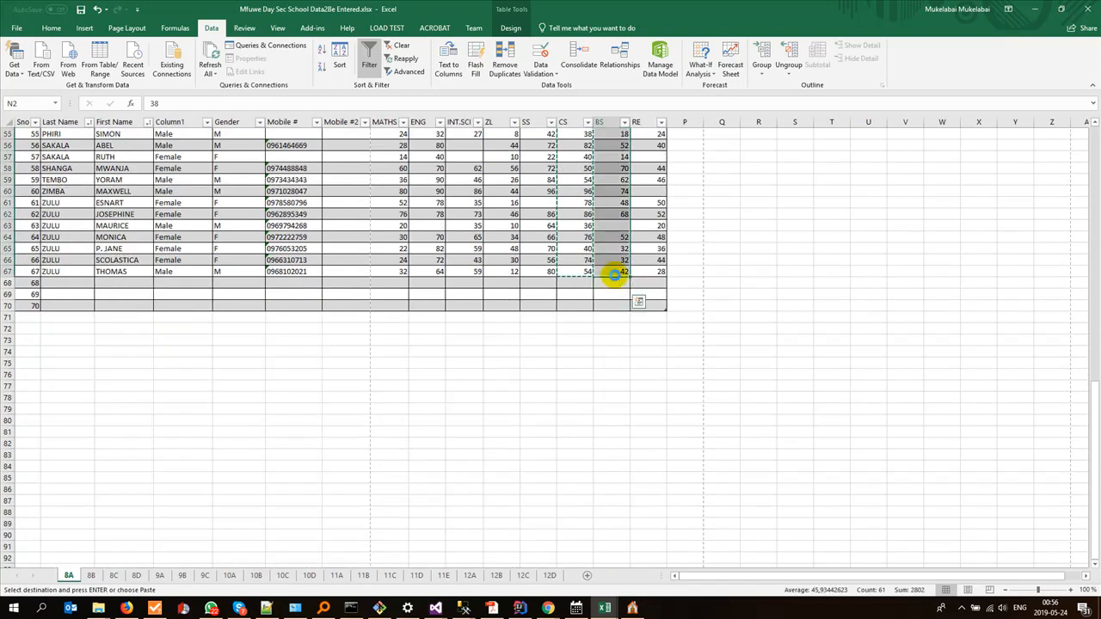
key("alt+Tab")
left_click(413, 344)
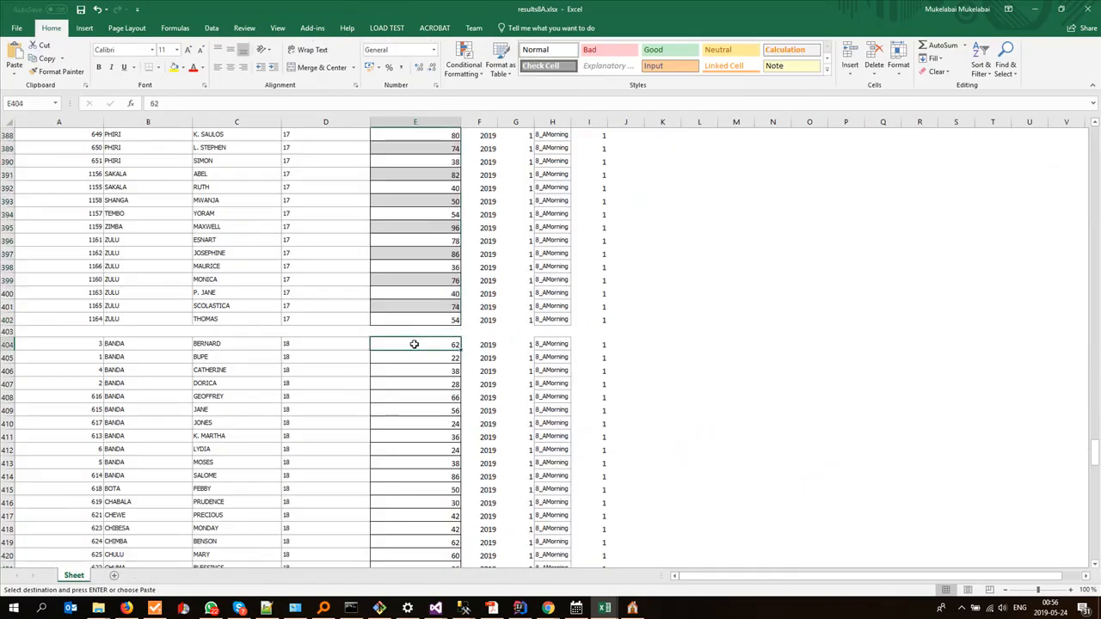
key("ctrl+v")
scroll(414, 344, "down", 6)
Step: Copy the sorted RE scores O2:O67 from sheet 8A into results8A.xlsx's Score column from E471 and save the results workbook
key("alt+Tab")
scroll(661, 293, "up", 5)
scroll(661, 293, "up", 13)
left_click(652, 147)
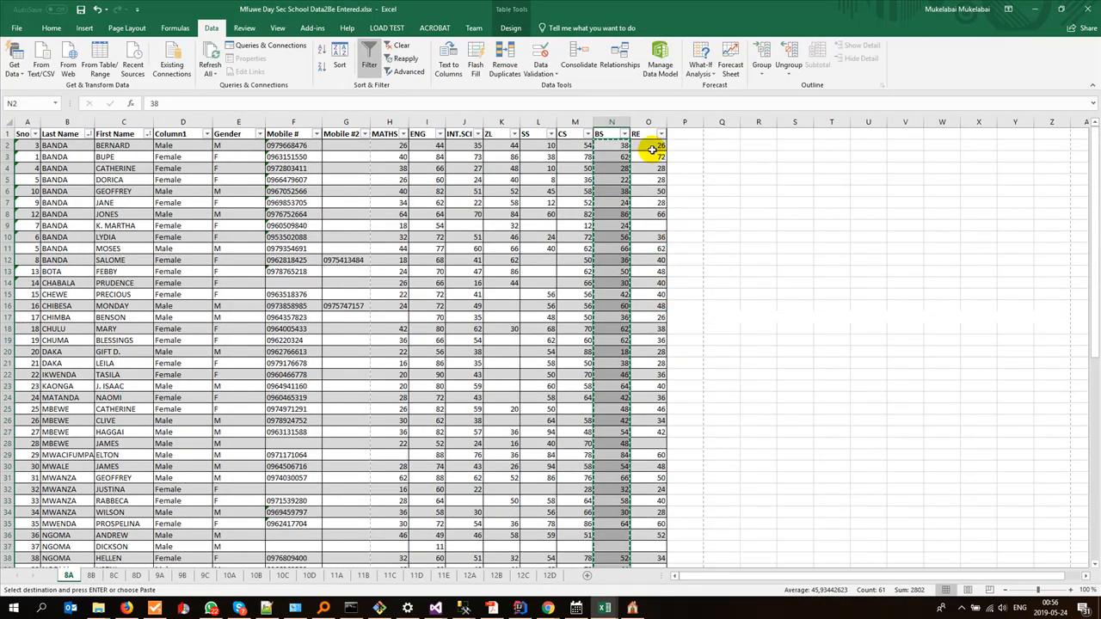
left_click_drag(654, 181, 646, 339)
key("ctrl+c")
key("alt+Tab")
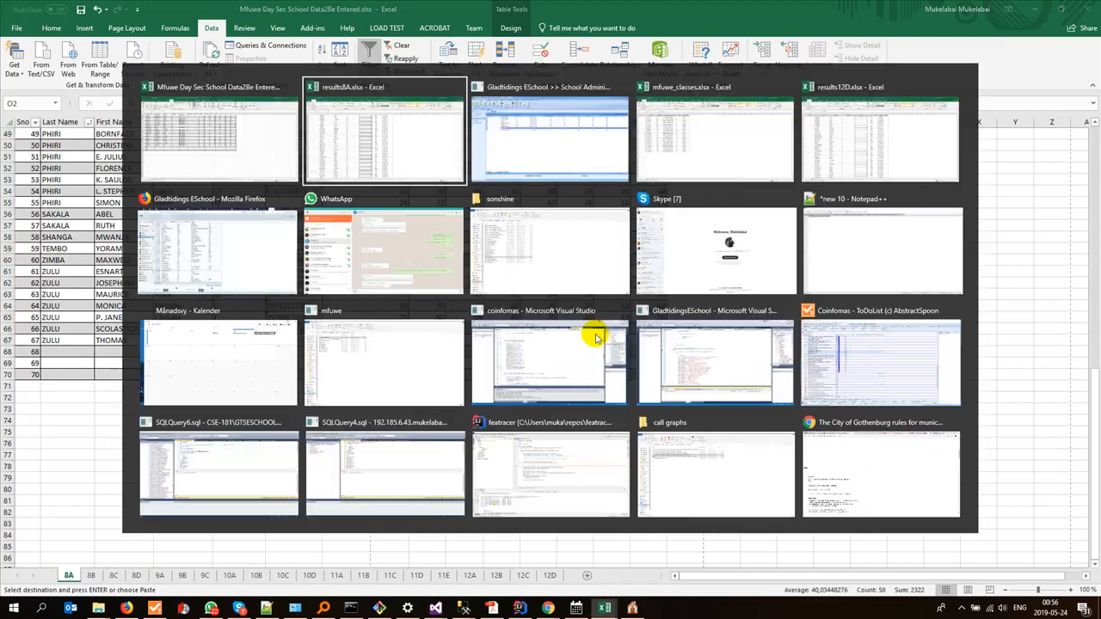
scroll(409, 333, "down", 13)
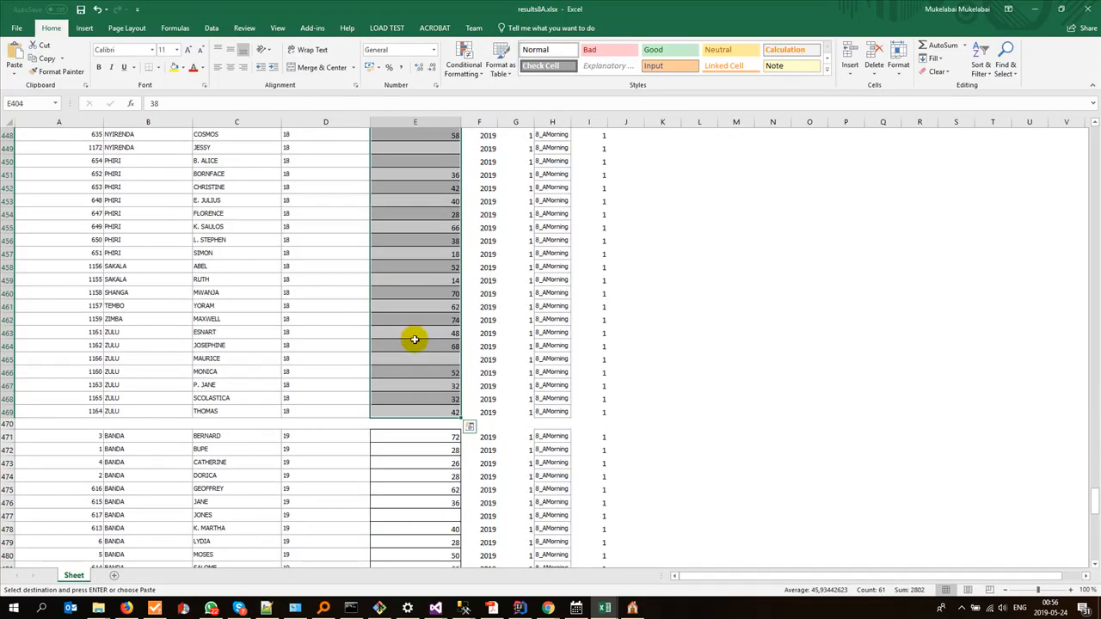
left_click(430, 438)
key("ctrl+v")
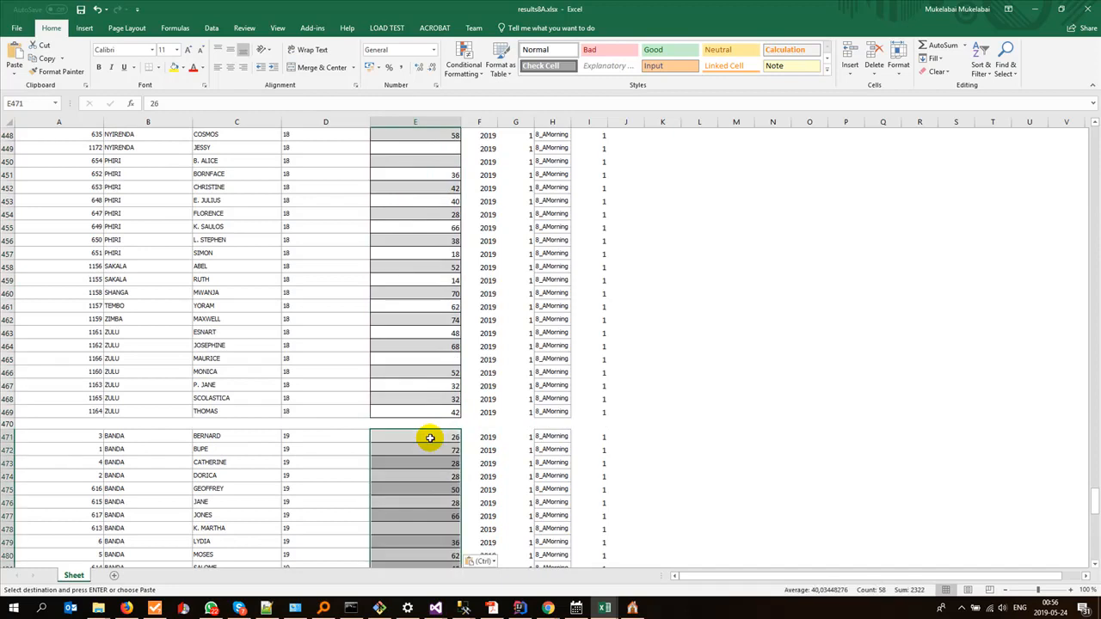
scroll(430, 438, "down", 12)
scroll(430, 435, "down", 11)
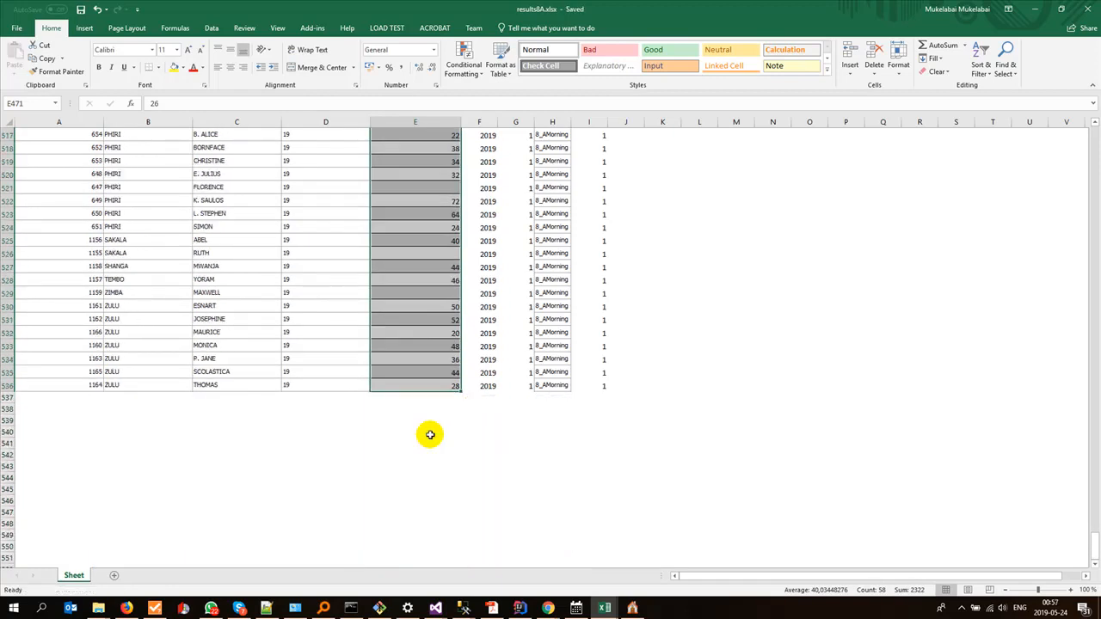
Step: Review the pupil names, subject IDs and scores in results8A.xlsx, including the first subject blocks at the start of the sheet
scroll(215, 438, "up", 15)
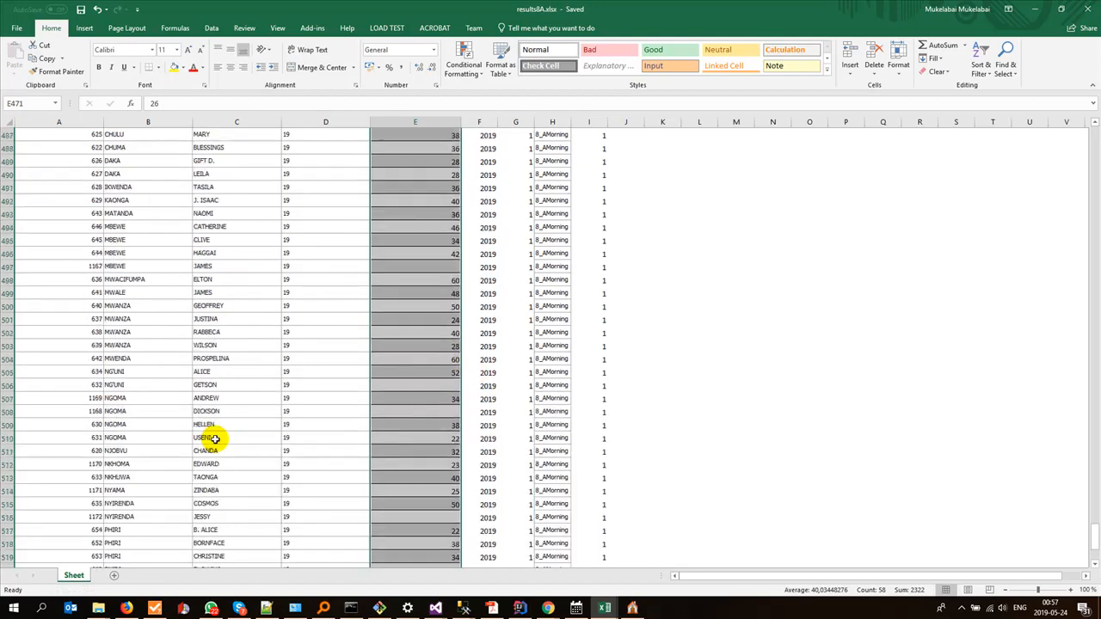
scroll(215, 438, "up", 20)
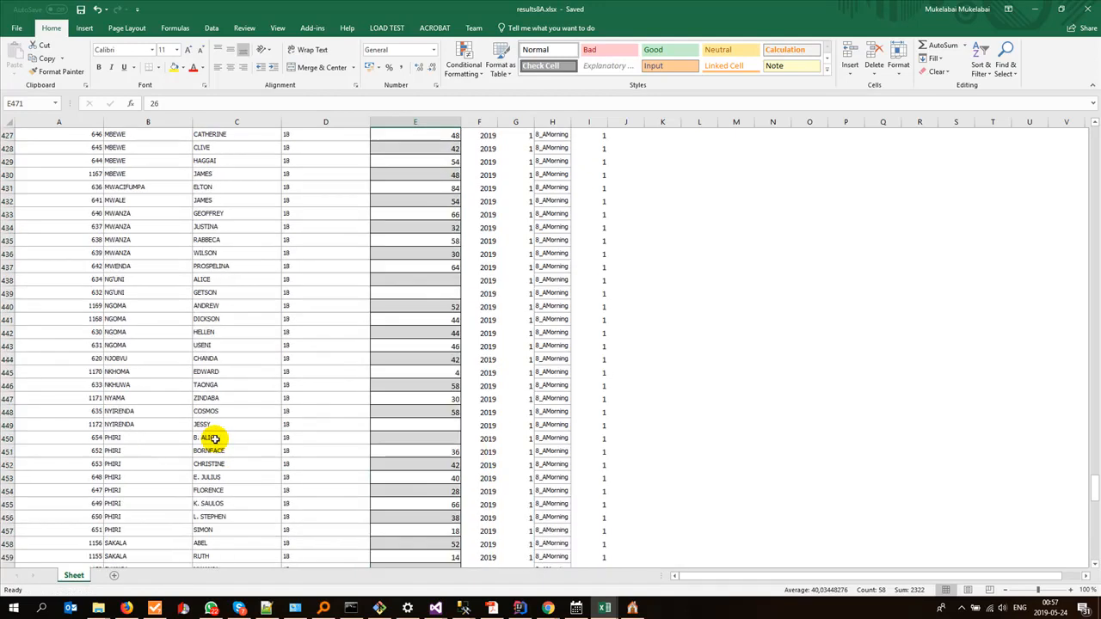
left_click_drag(1095, 467, 1089, 134)
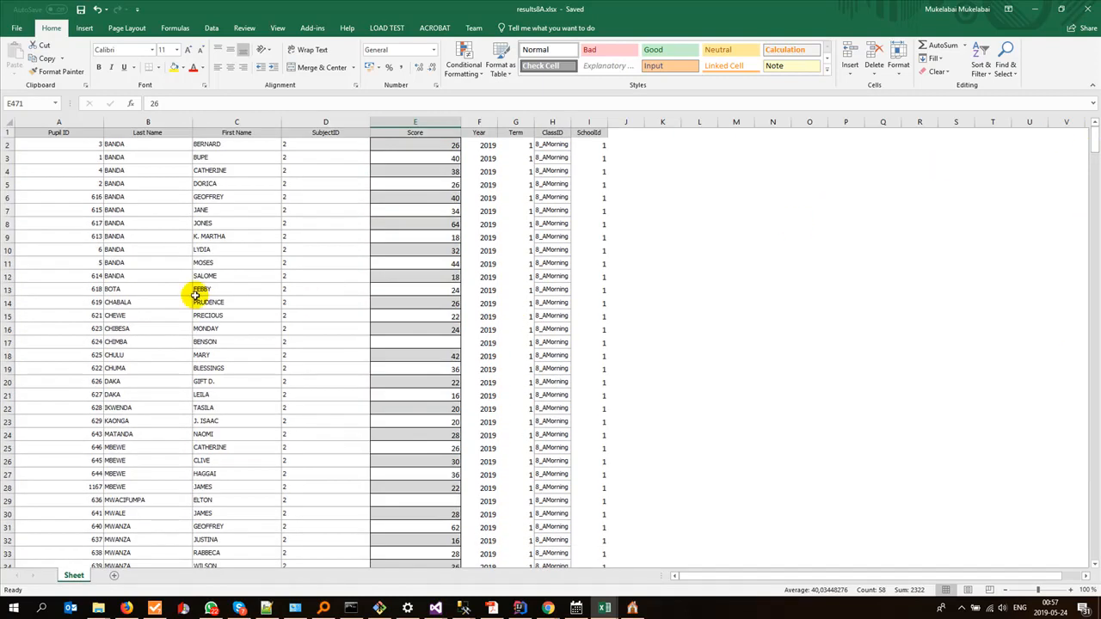
scroll(286, 376, "down", 18)
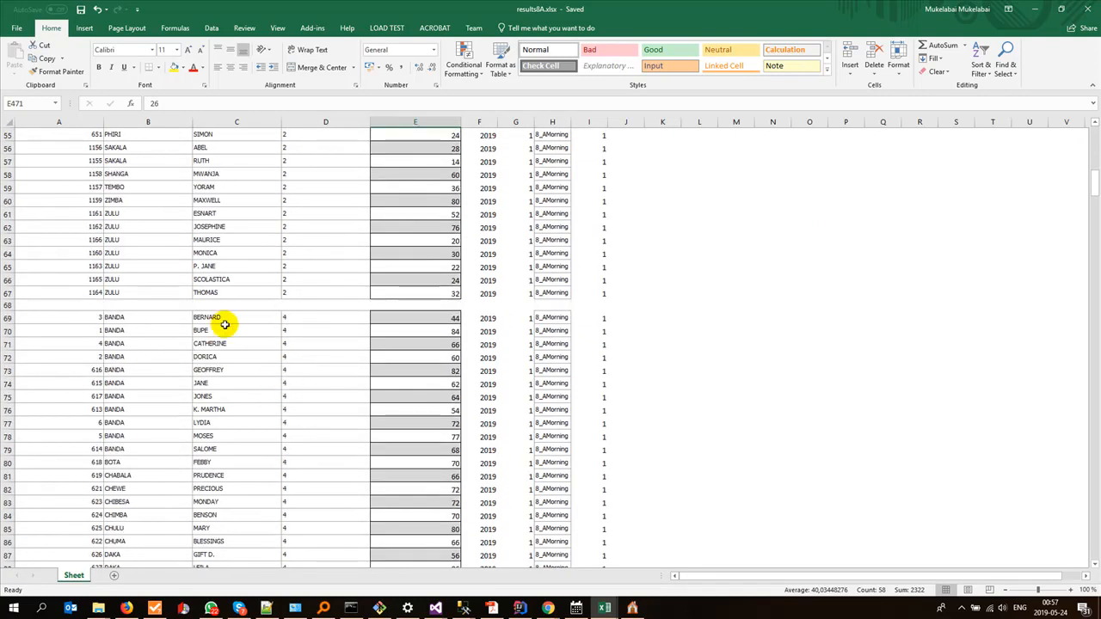
Step: Delete the blank separator rows 68 and 134 between the subject blocks in results8A.xlsx
right_click(8, 305)
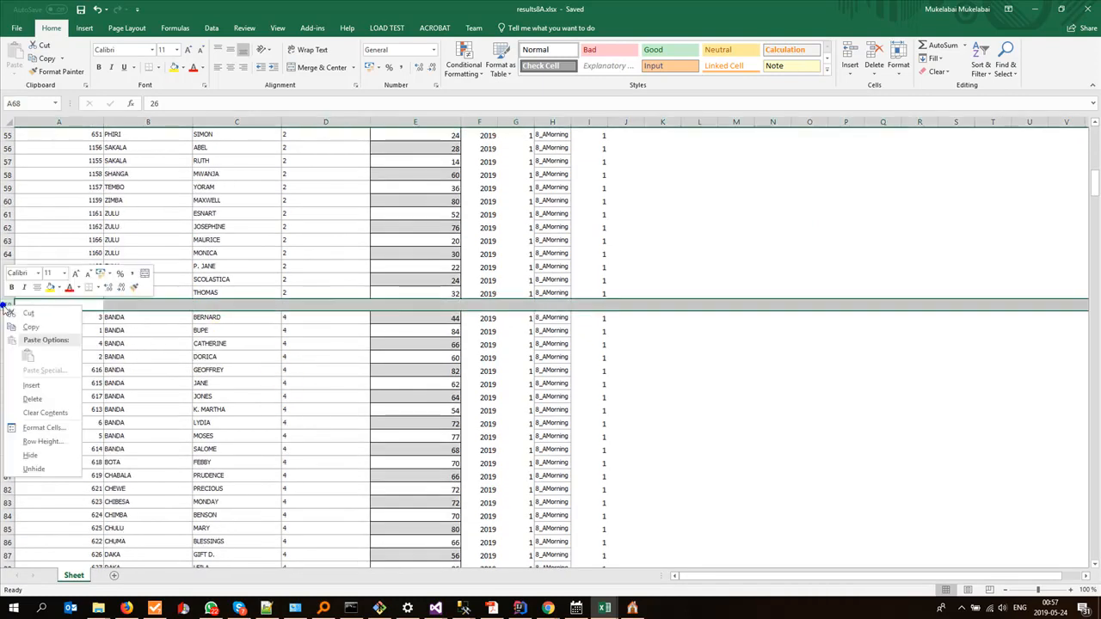
left_click(39, 400)
scroll(109, 393, "down", 12)
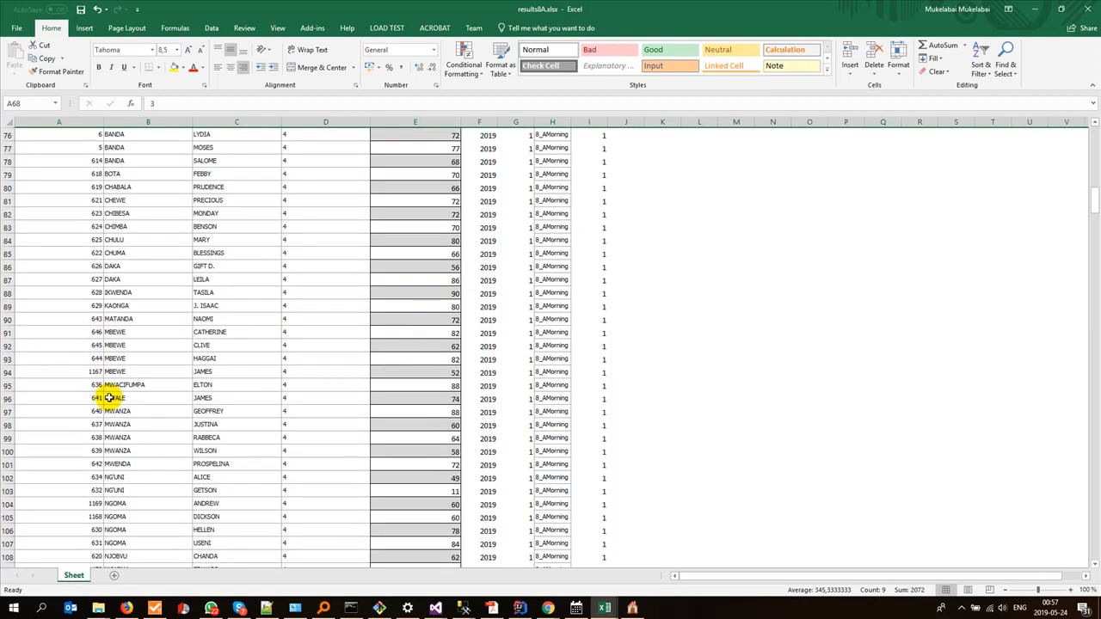
scroll(109, 395, "down", 8)
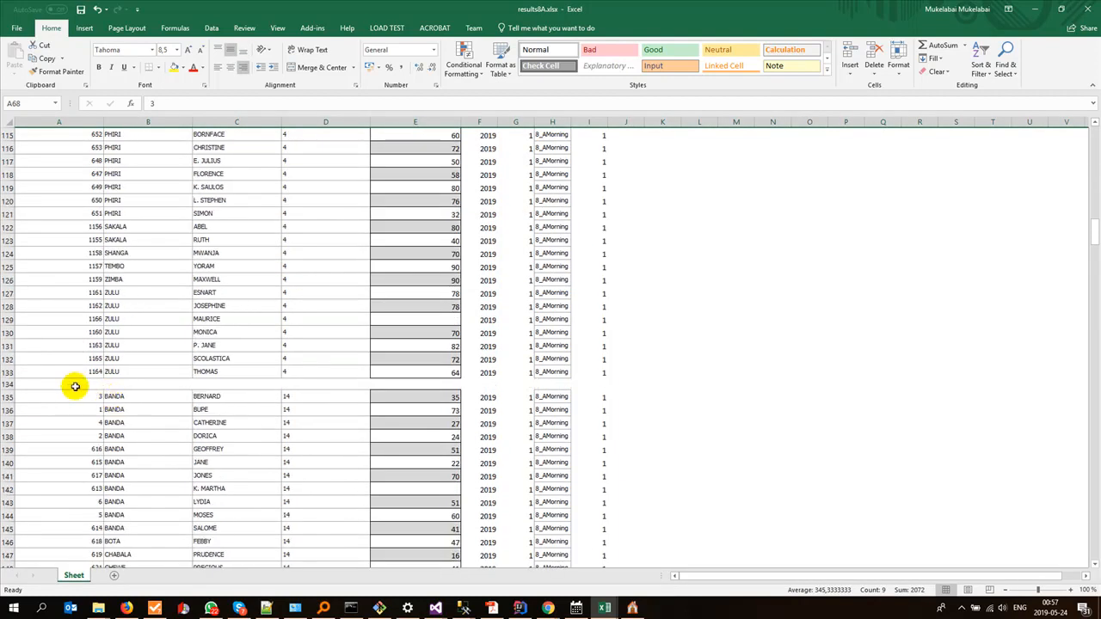
right_click(7, 384)
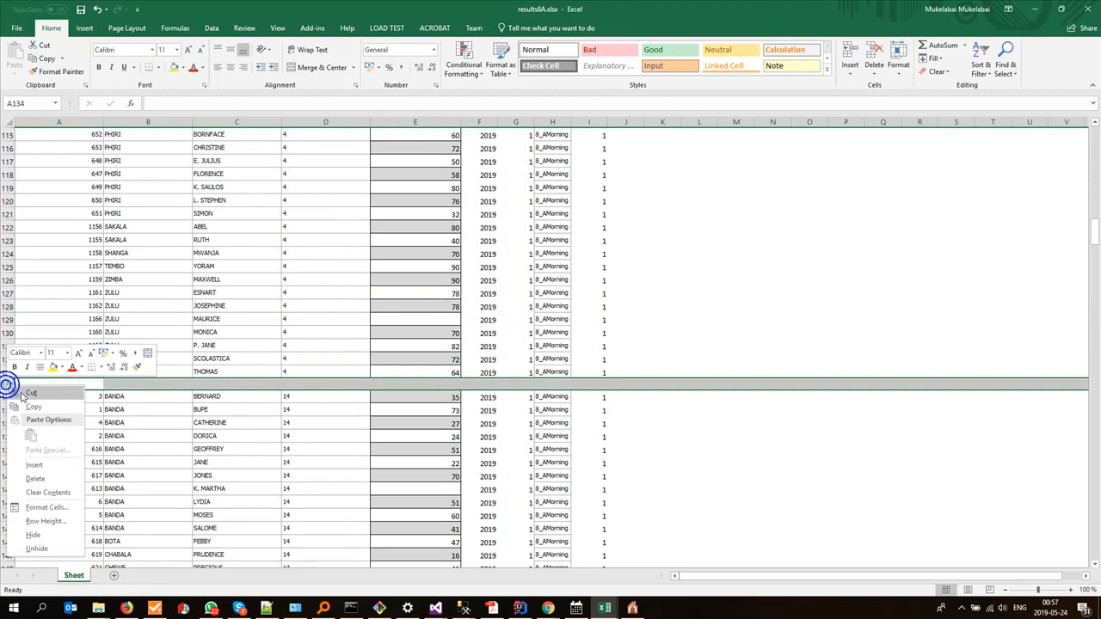
left_click(47, 473)
Step: Delete the blank separator rows 200 and 266 around the subject 15 block
scroll(98, 446, "down", 20)
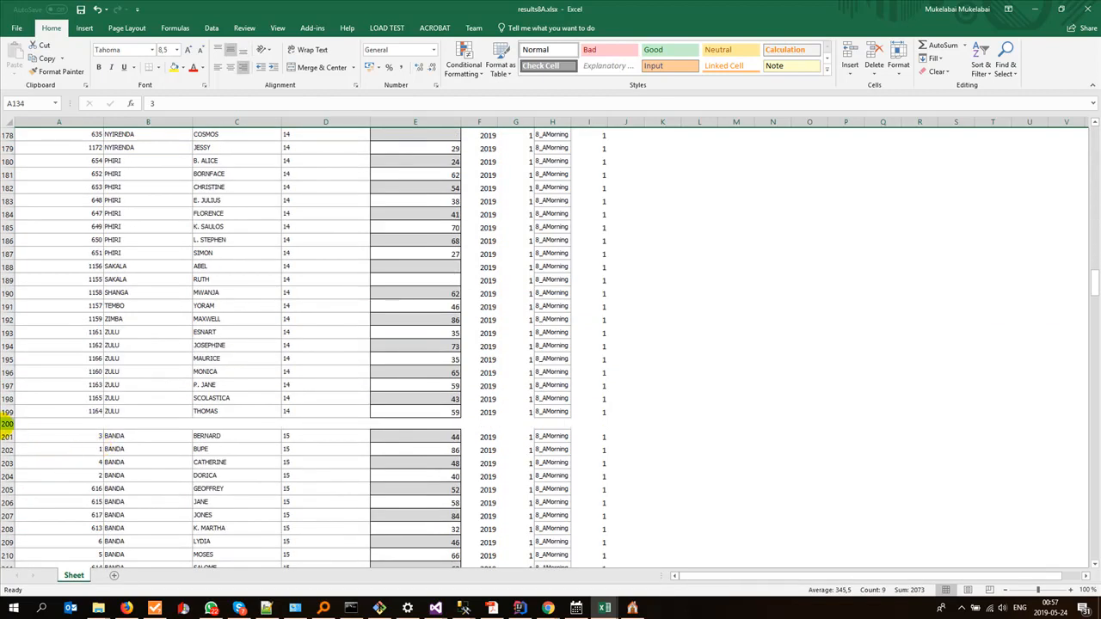
right_click(7, 424)
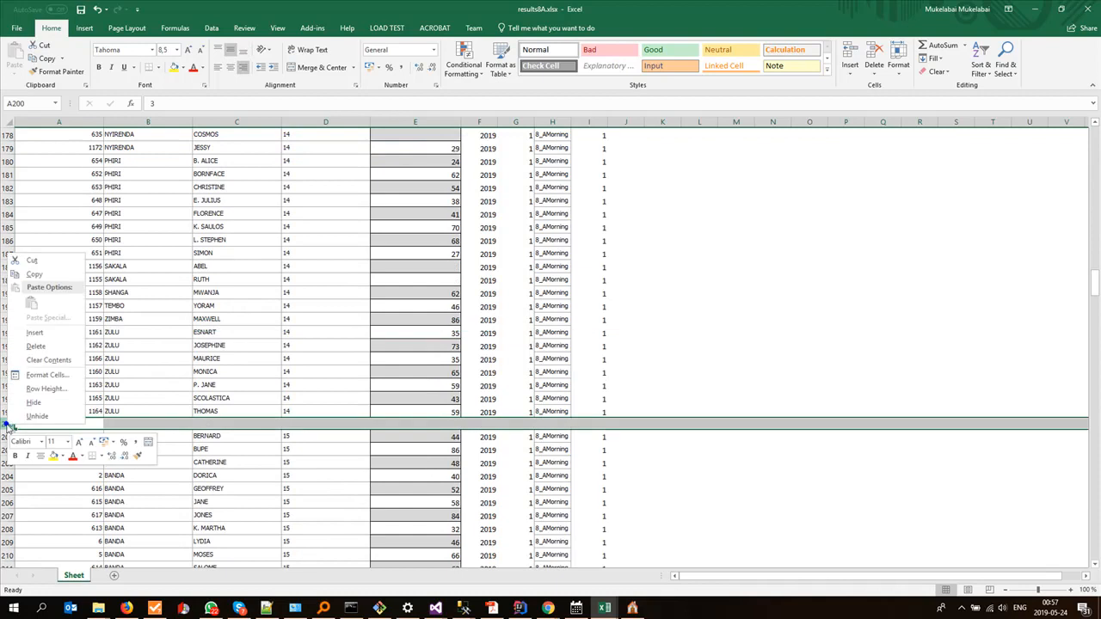
left_click(47, 348)
scroll(62, 532, "down", 20)
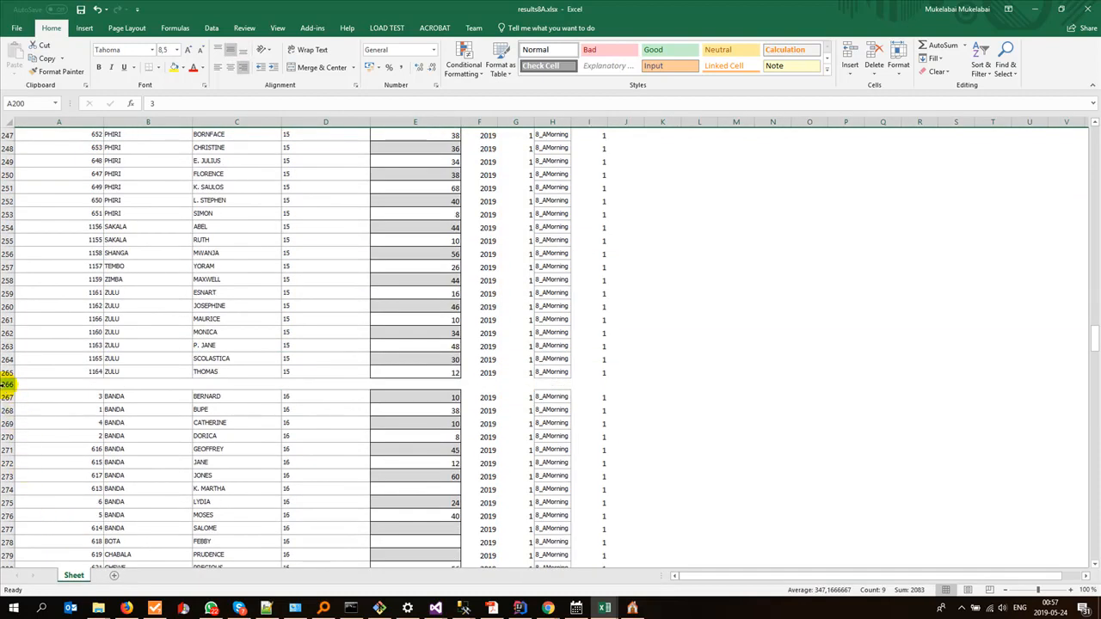
right_click(7, 384)
left_click(30, 472)
Step: Delete the blank separator rows 332 and 398 around the subject 17 block
scroll(93, 439, "down", 17)
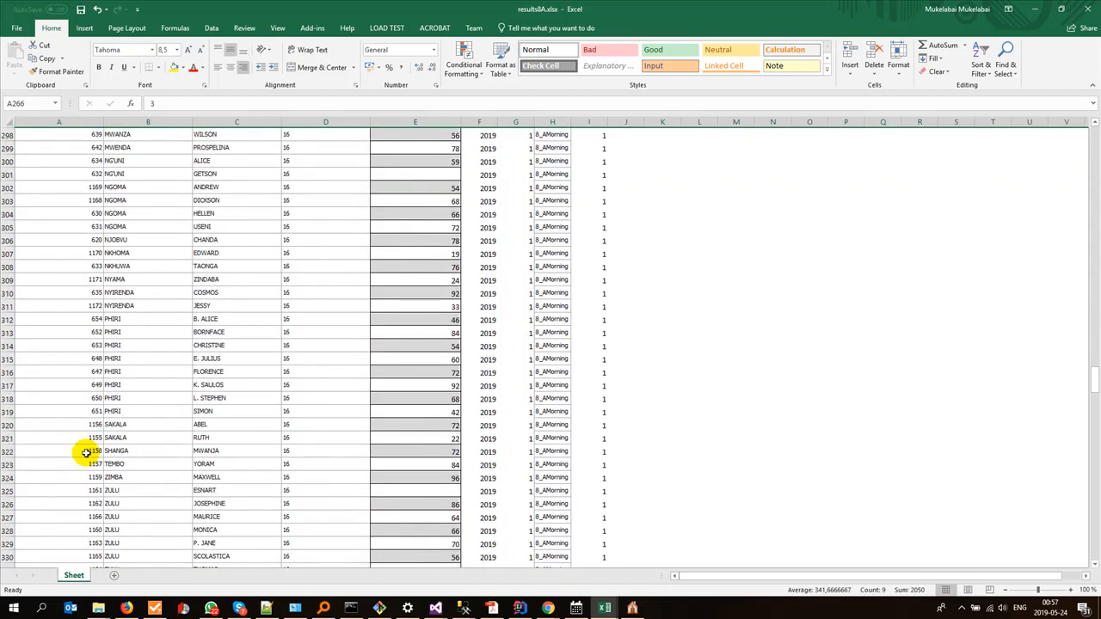
scroll(86, 452, "down", 5)
right_click(7, 385)
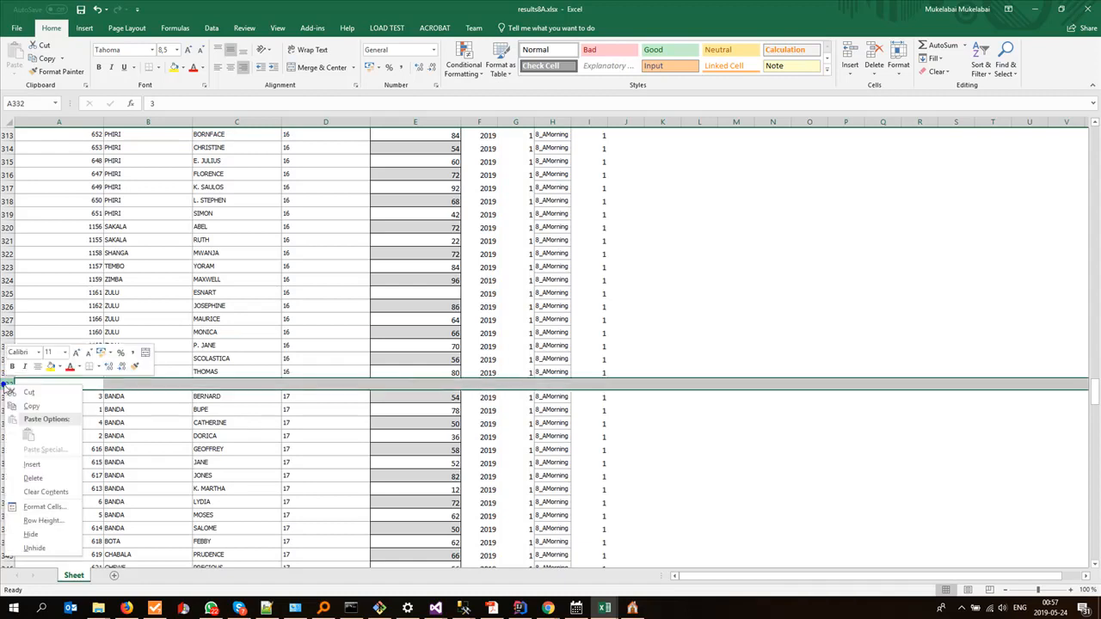
left_click(39, 480)
scroll(132, 508, "down", 20)
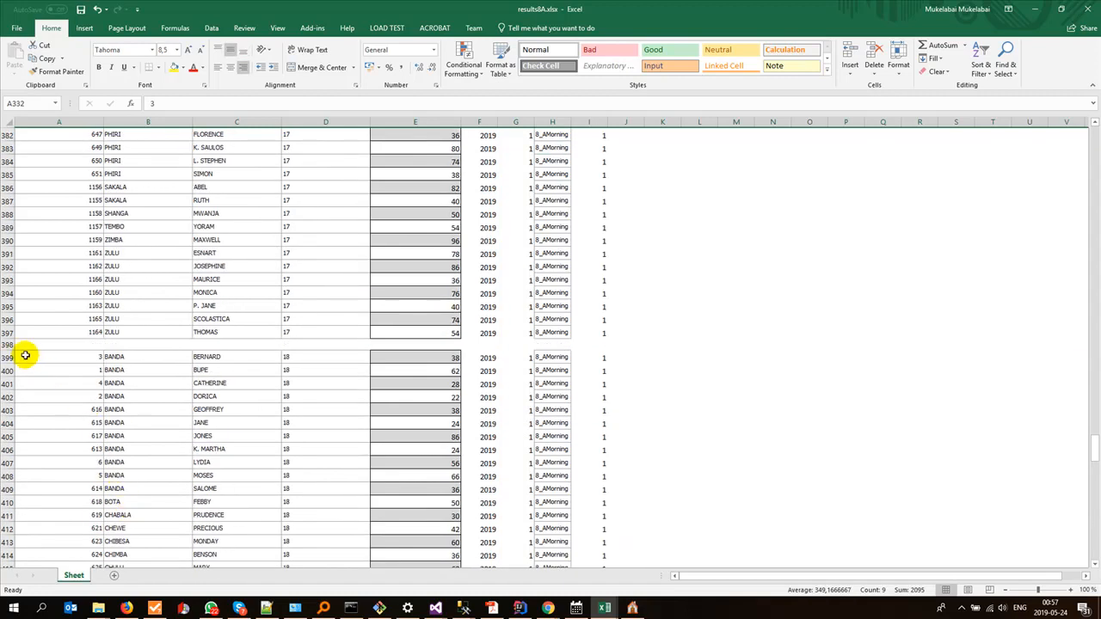
right_click(7, 344)
left_click(39, 439)
Step: Delete the blank row 464 above the subject 19 block, save the workbook and check the joined blocks back to the first row
scroll(101, 472, "down", 20)
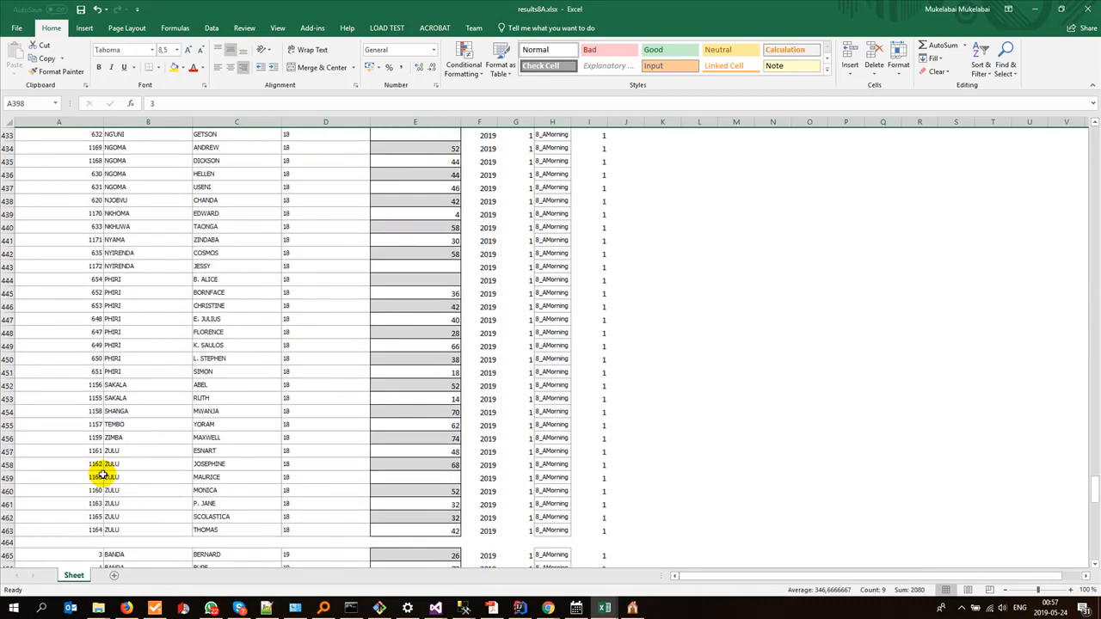
right_click(7, 384)
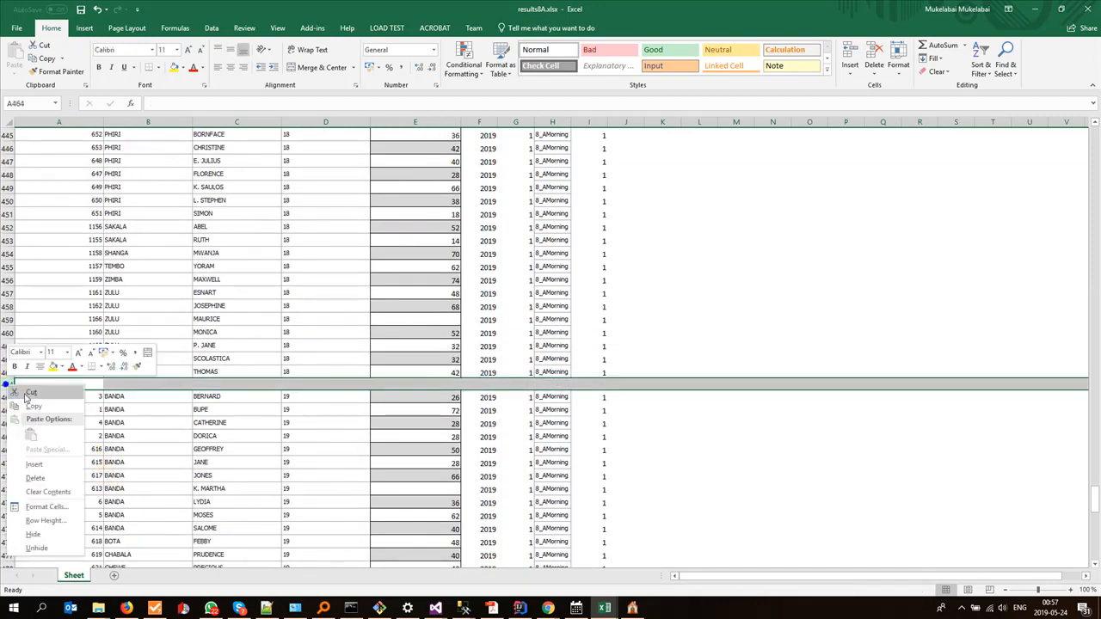
left_click(54, 475)
scroll(77, 491, "down", 20)
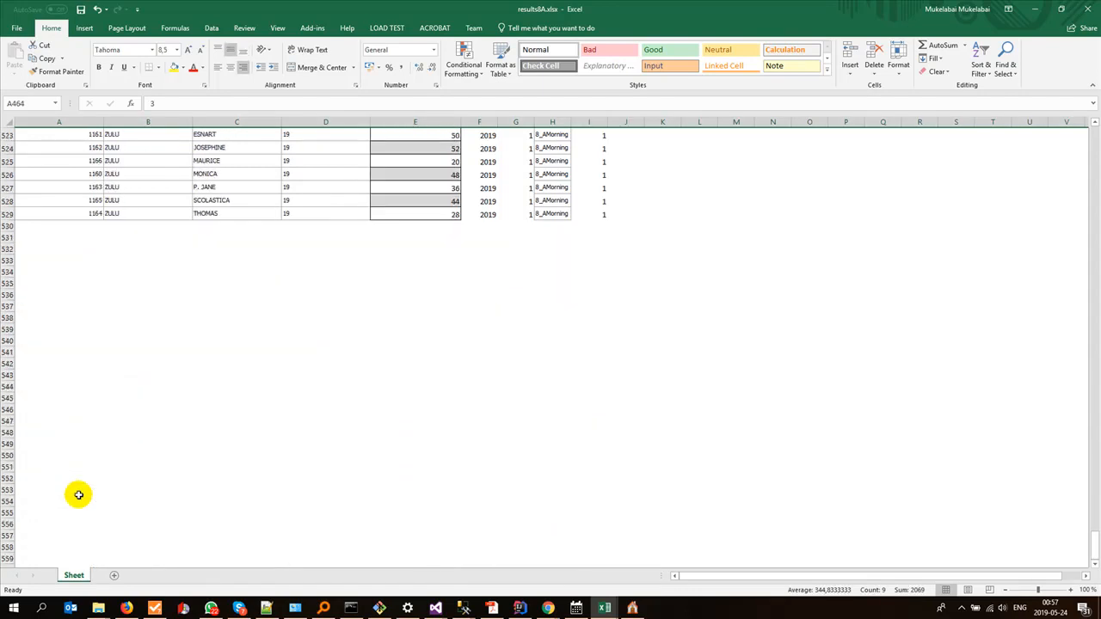
scroll(267, 422, "up", 20)
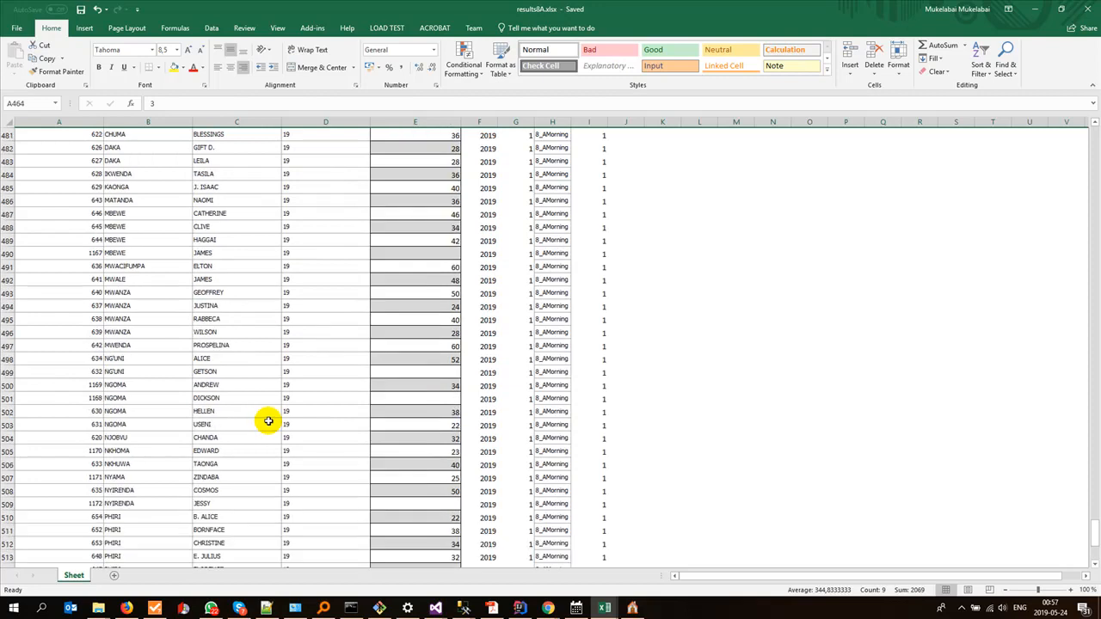
scroll(269, 421, "up", 6)
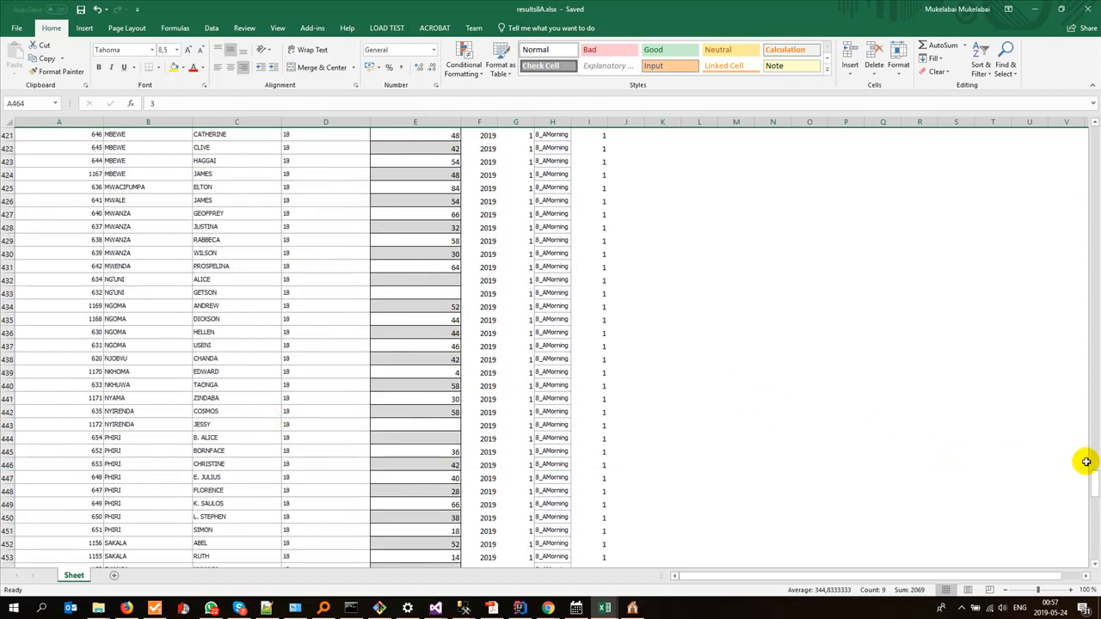
left_click_drag(1095, 488, 1073, 125)
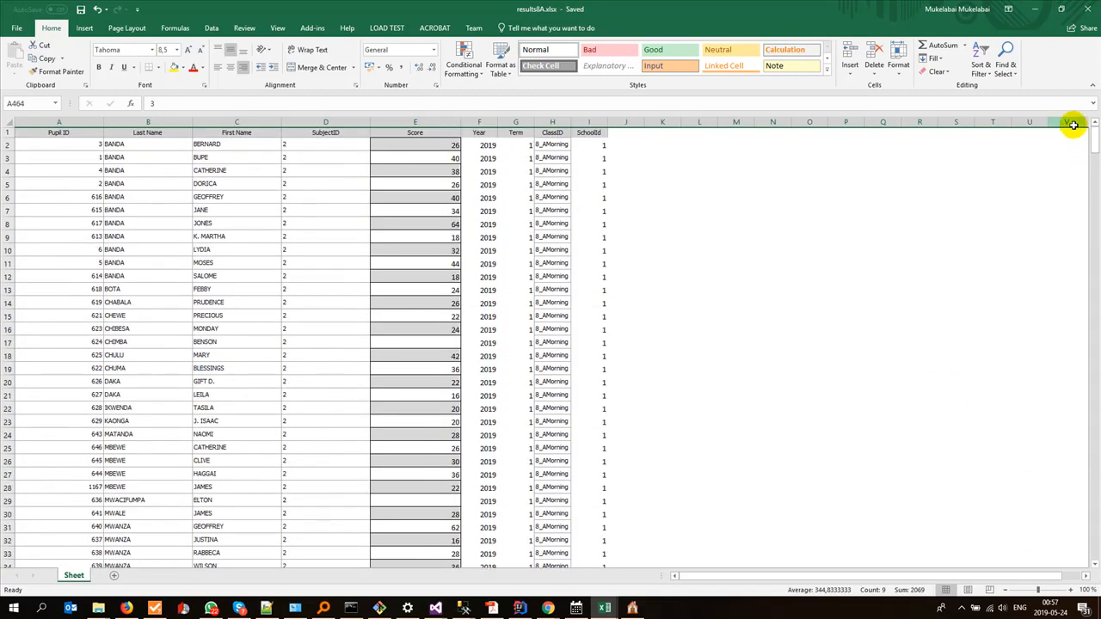
Step: Save the sheet as the comma-delimited CSV file results in the mfuwe folder, replacing the existing results.csv
left_click(15, 28)
left_click(30, 145)
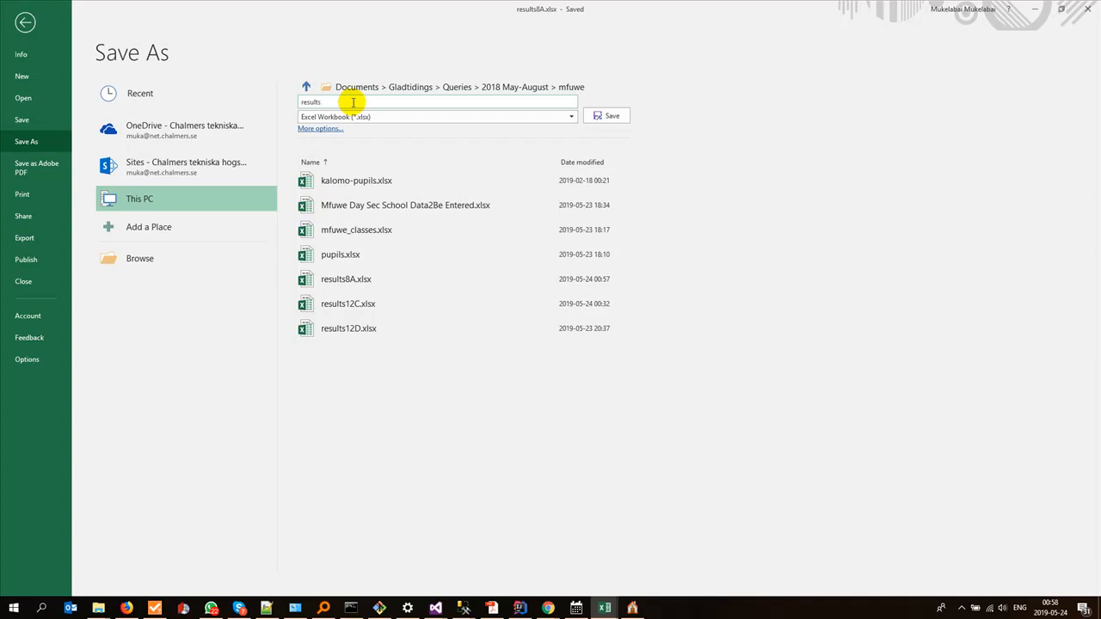
left_click(362, 117)
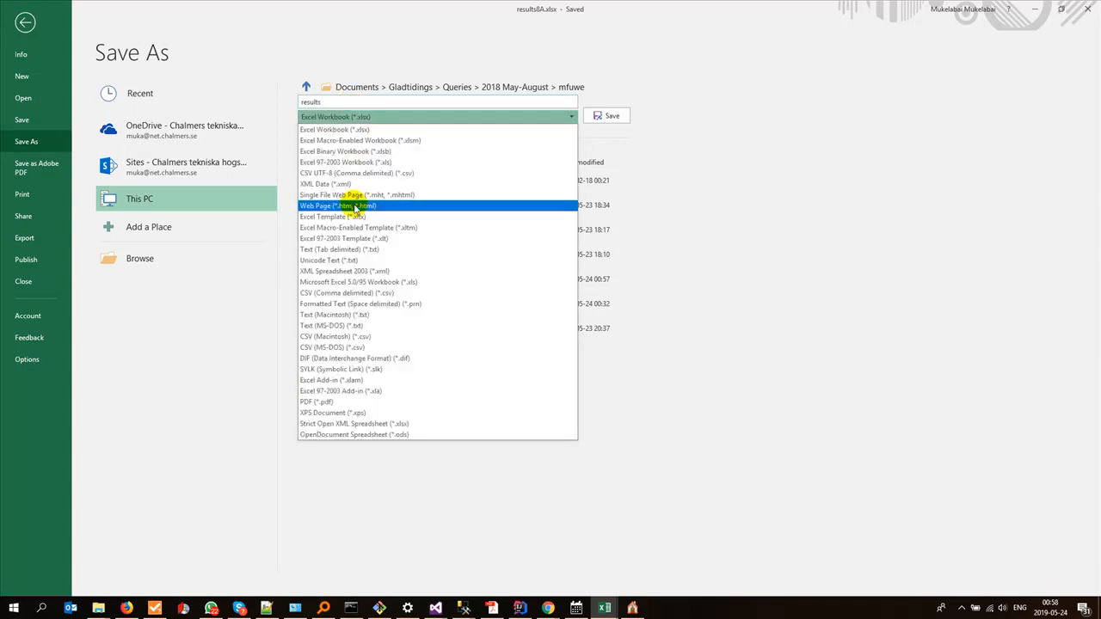
left_click(347, 293)
left_click(601, 117)
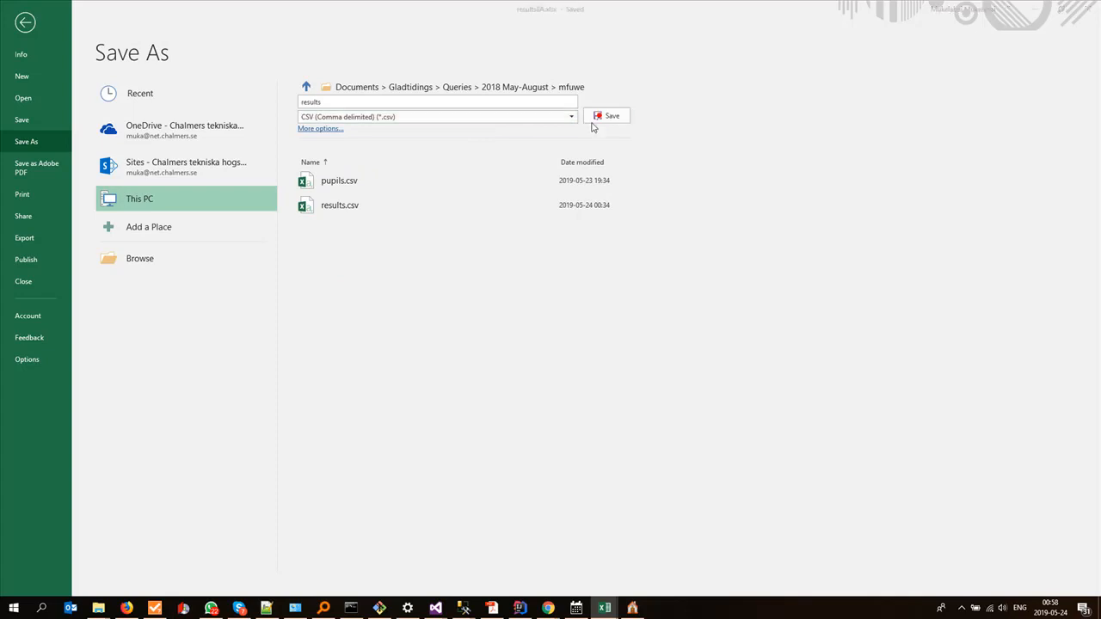
left_click(563, 345)
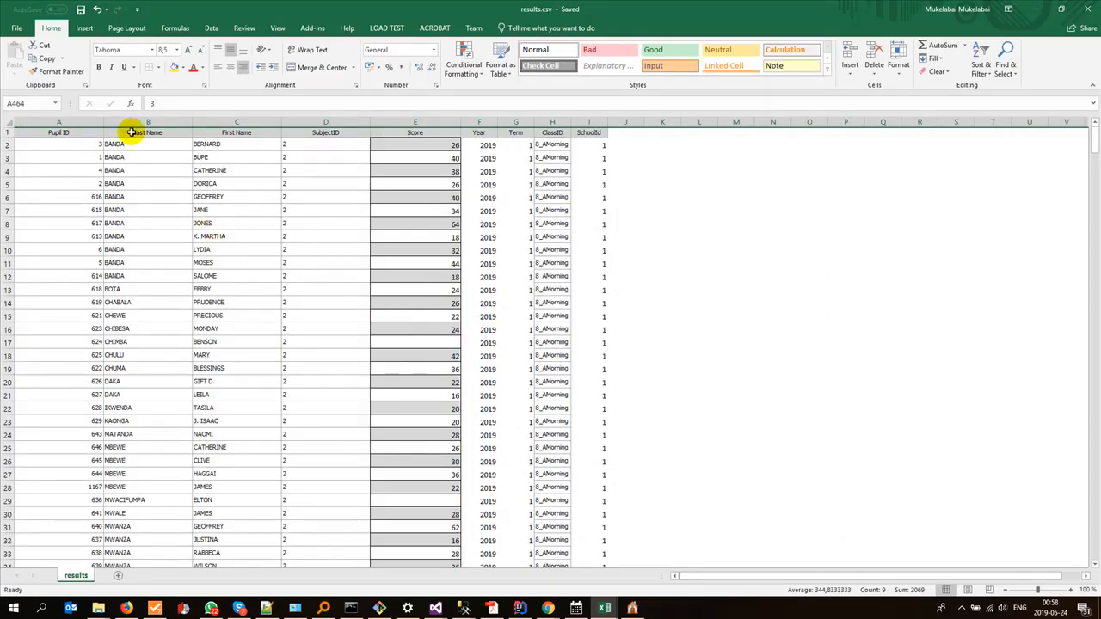
Step: Delete the Last Name and First Name columns from results.csv
left_click_drag(135, 121, 209, 132)
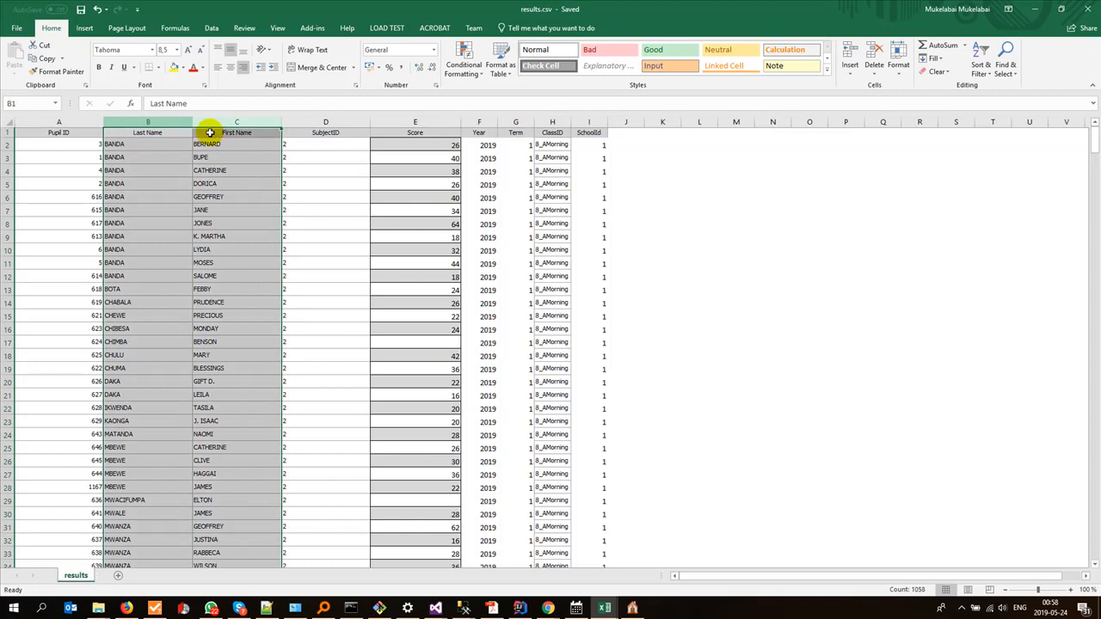
right_click(143, 123)
left_click(178, 219)
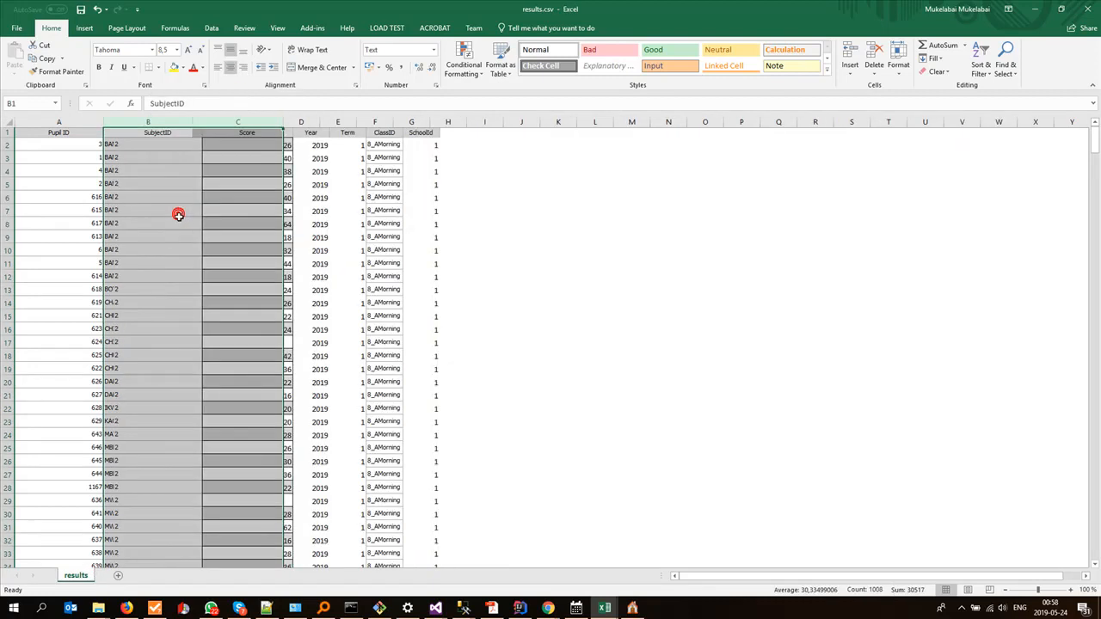
left_click(150, 185)
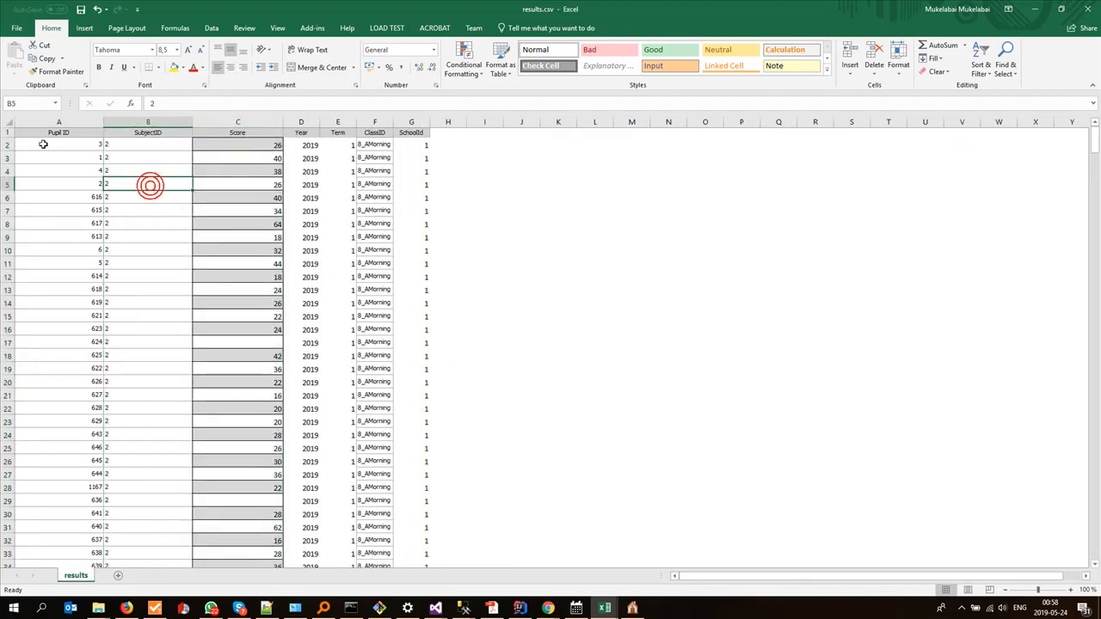
Step: Delete the header row of results.csv, save the file and close it
right_click(7, 132)
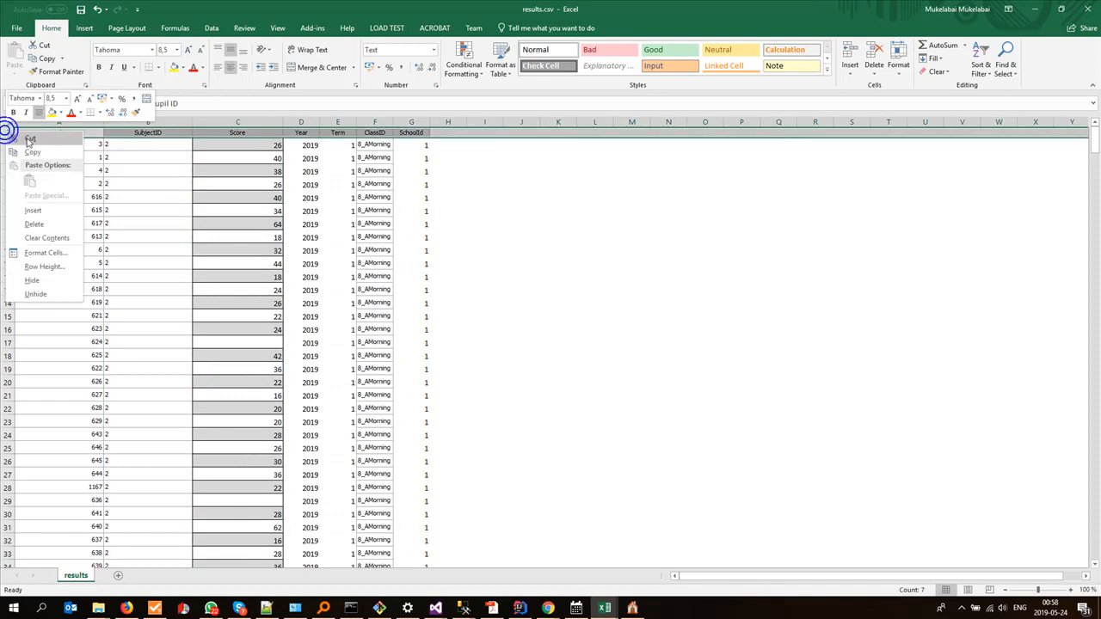
left_click(47, 222)
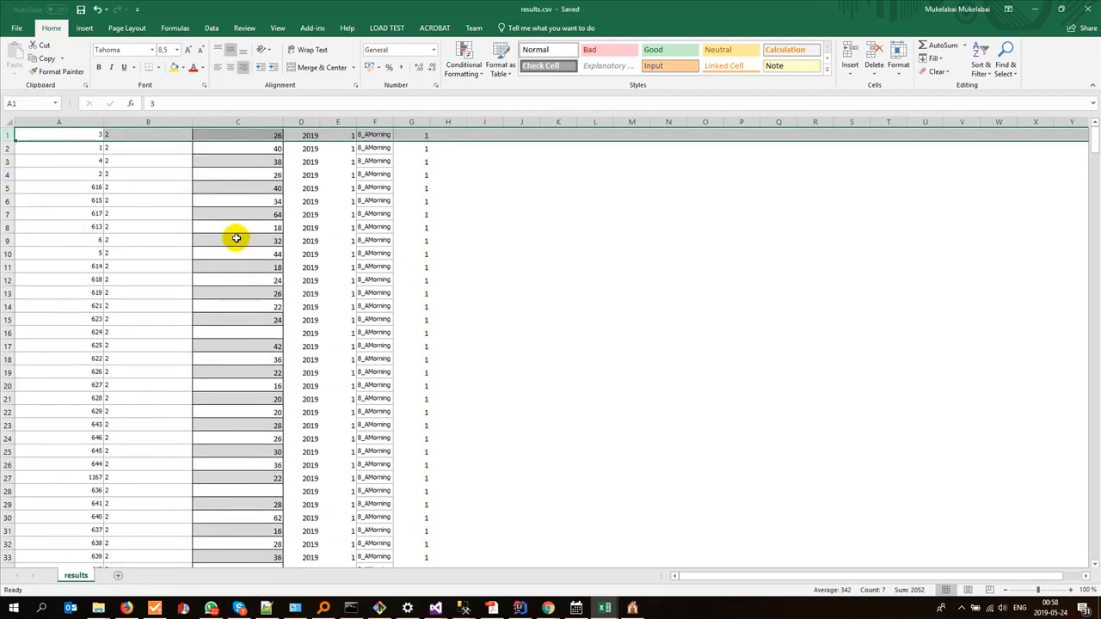
left_click(1096, 12)
Step: Switch to Gladtidings ESchool and import results.csv from the mfuwe folder as pupil CSV data
left_click(633, 608)
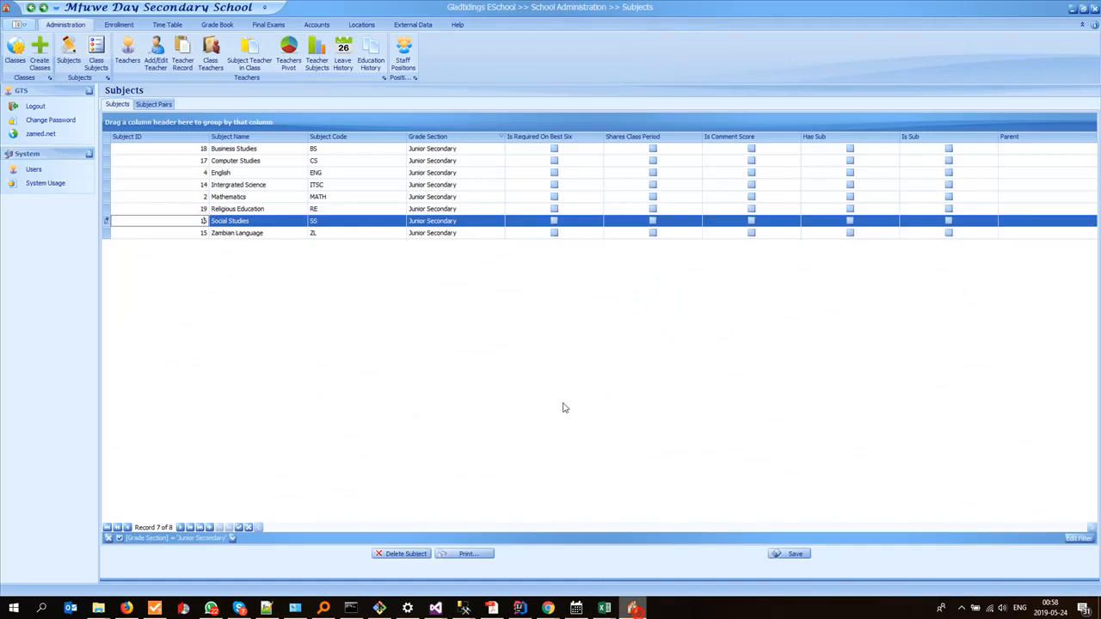
left_click(409, 26)
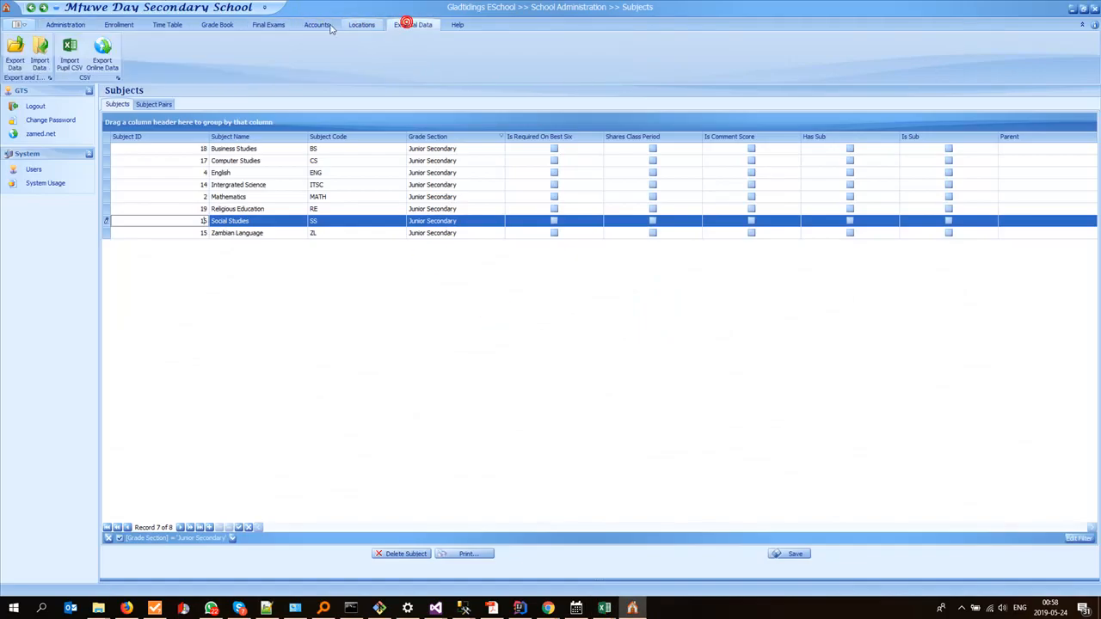
left_click(70, 55)
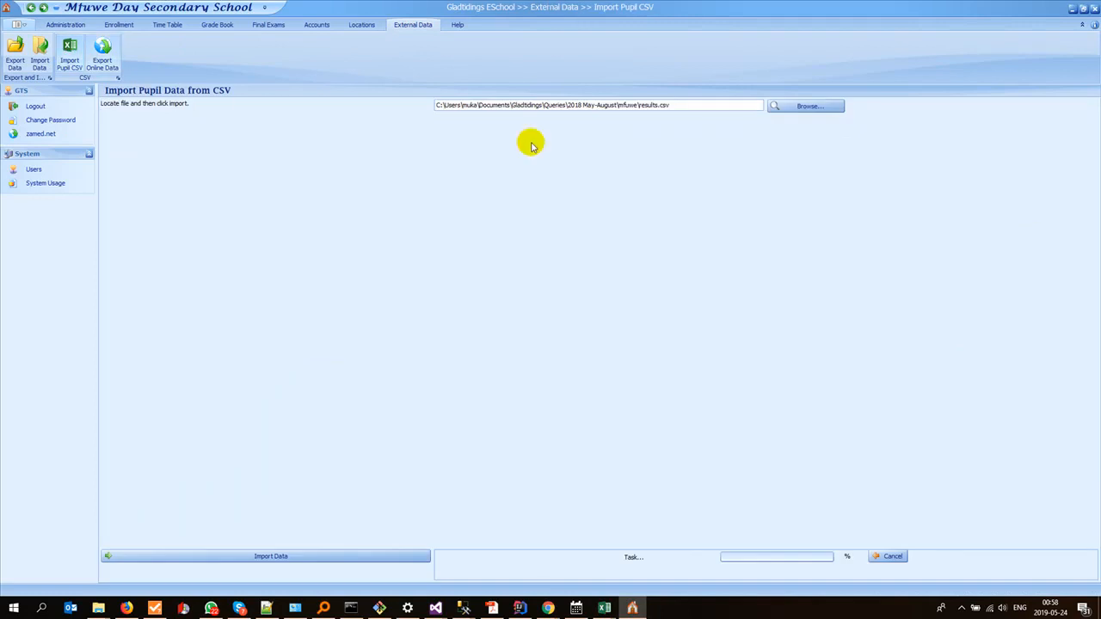
left_click(792, 107)
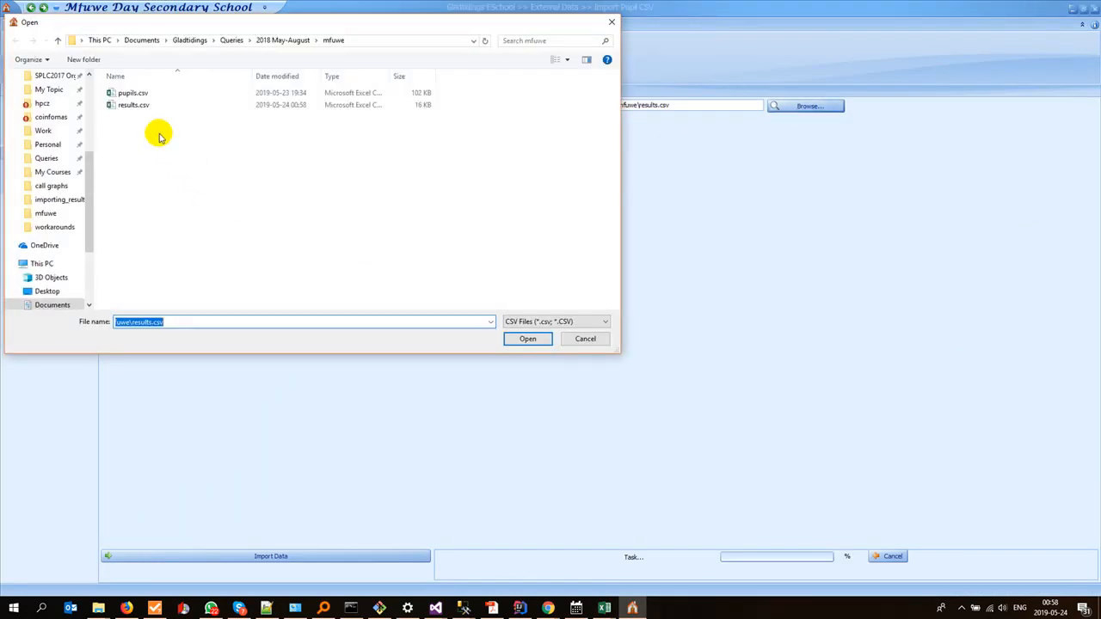
double_click(133, 105)
left_click(308, 555)
left_click(545, 313)
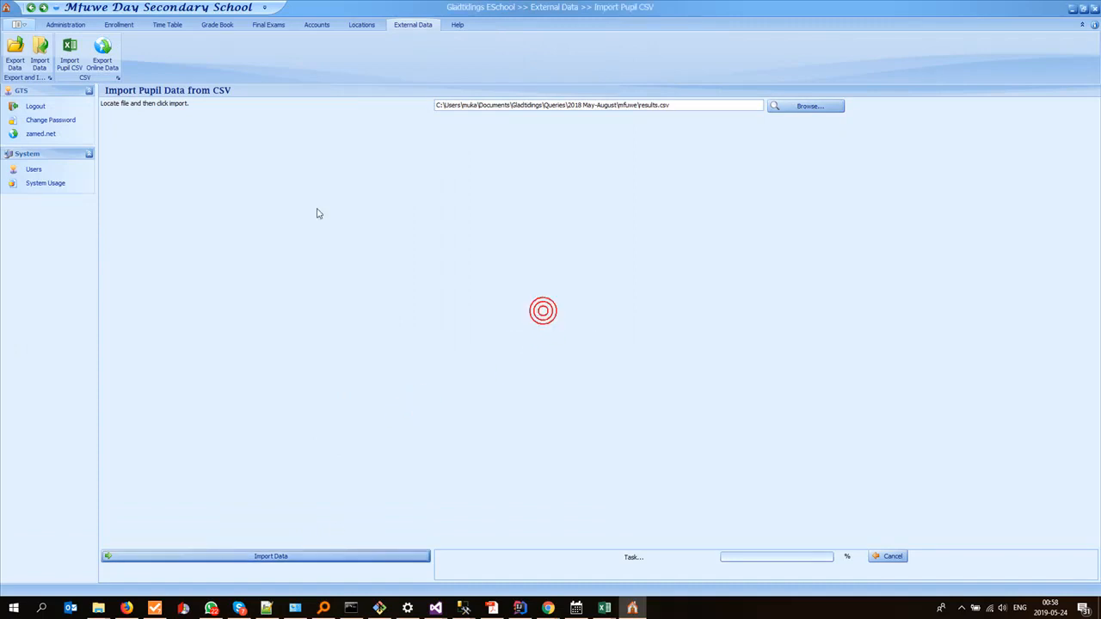
Step: Move the old end term results to the End Term assessment and confirm the move
left_click(205, 25)
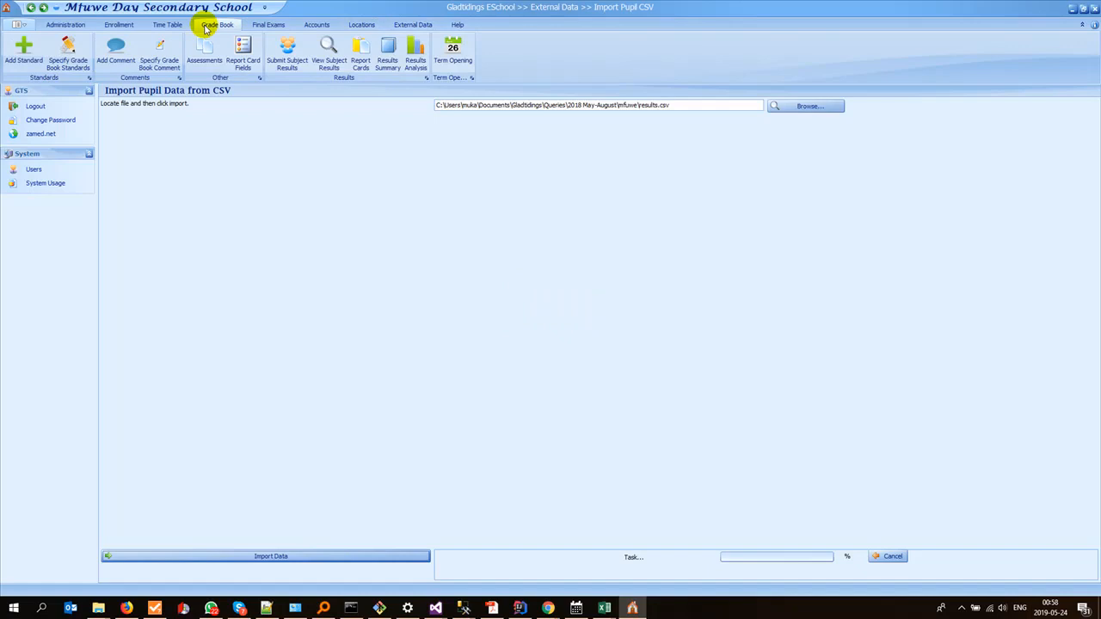
left_click(196, 58)
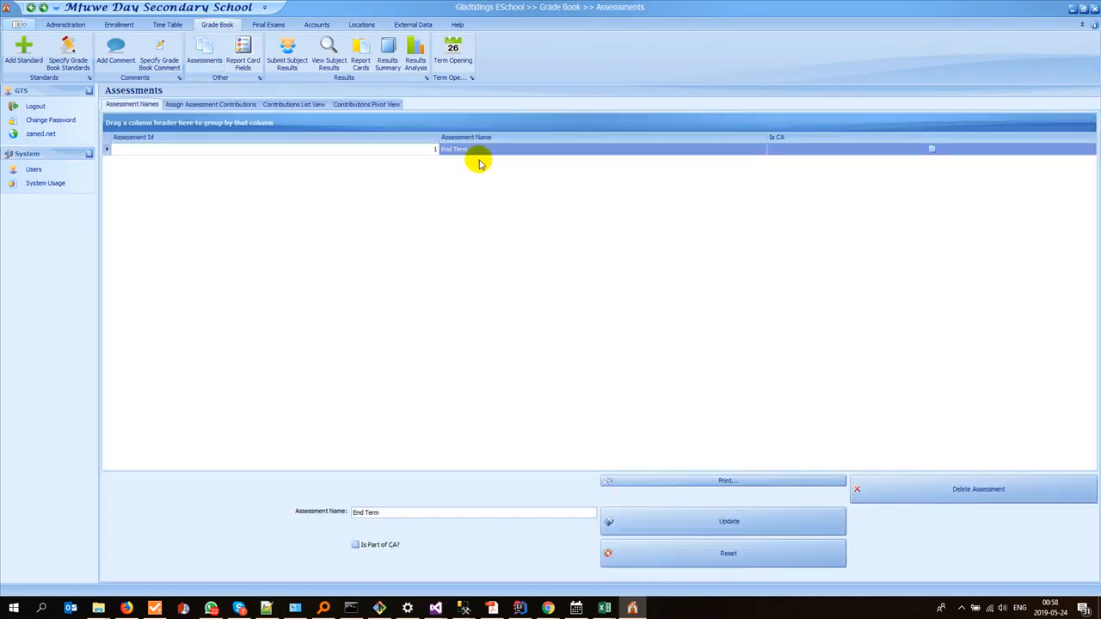
left_click(325, 54)
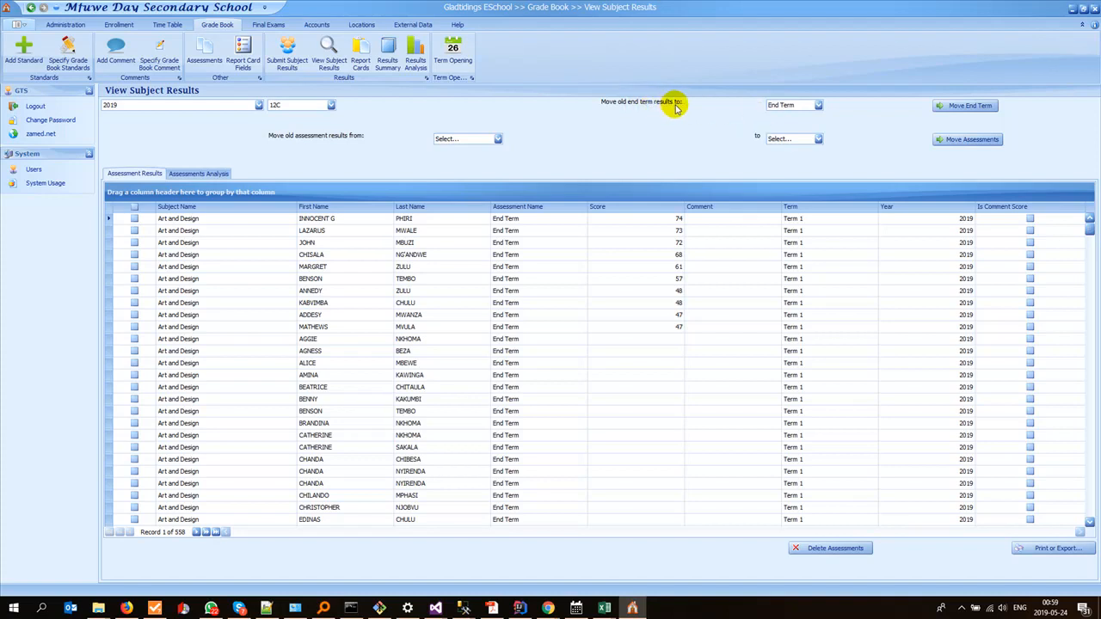
left_click(775, 106)
left_click(782, 129)
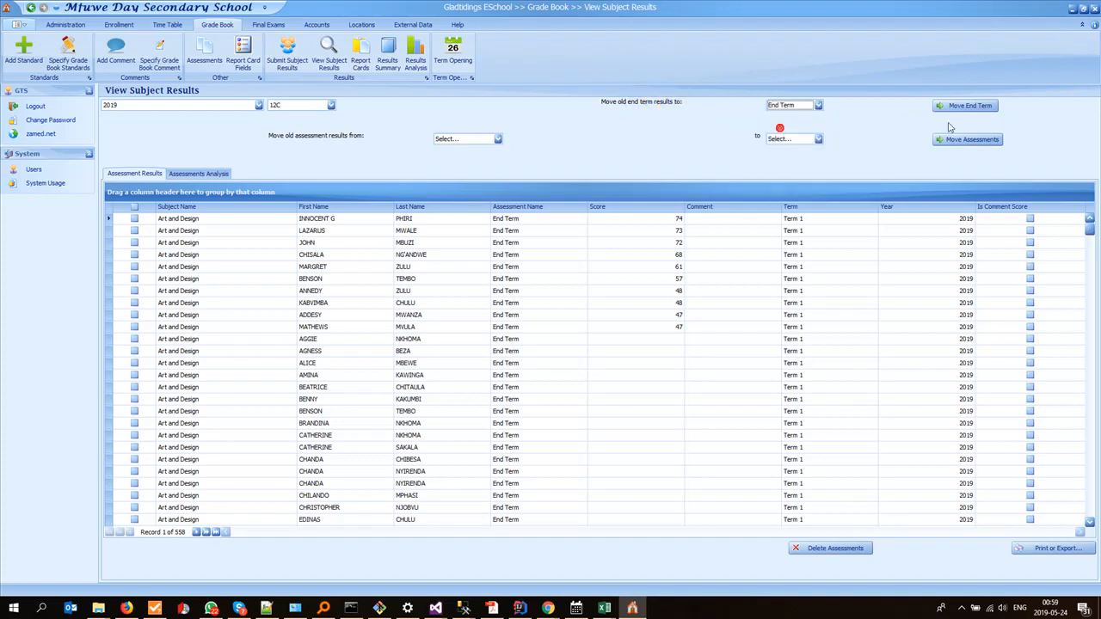
left_click(971, 106)
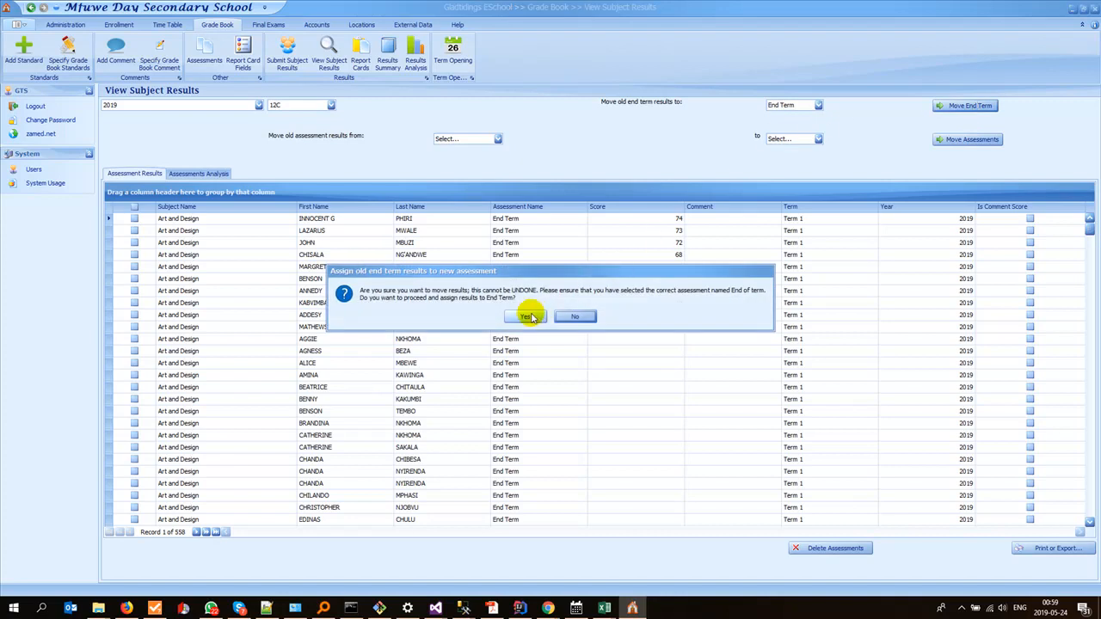
left_click(533, 315)
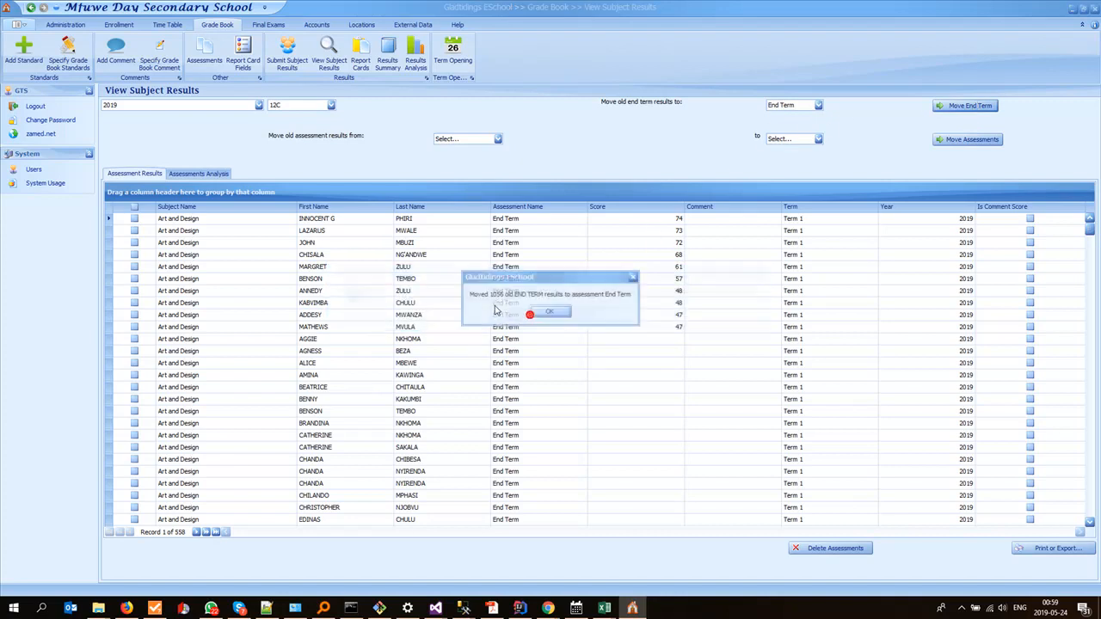
left_click(550, 313)
Step: Display the 2019 subject results of class 8A
left_click(330, 105)
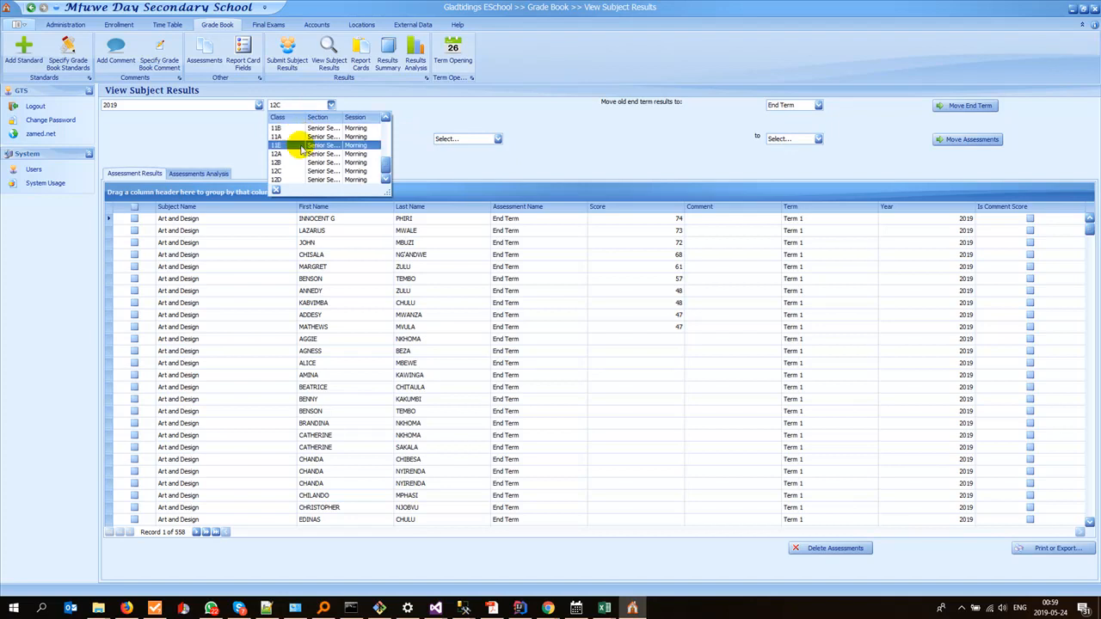
type("8A")
left_click(287, 131)
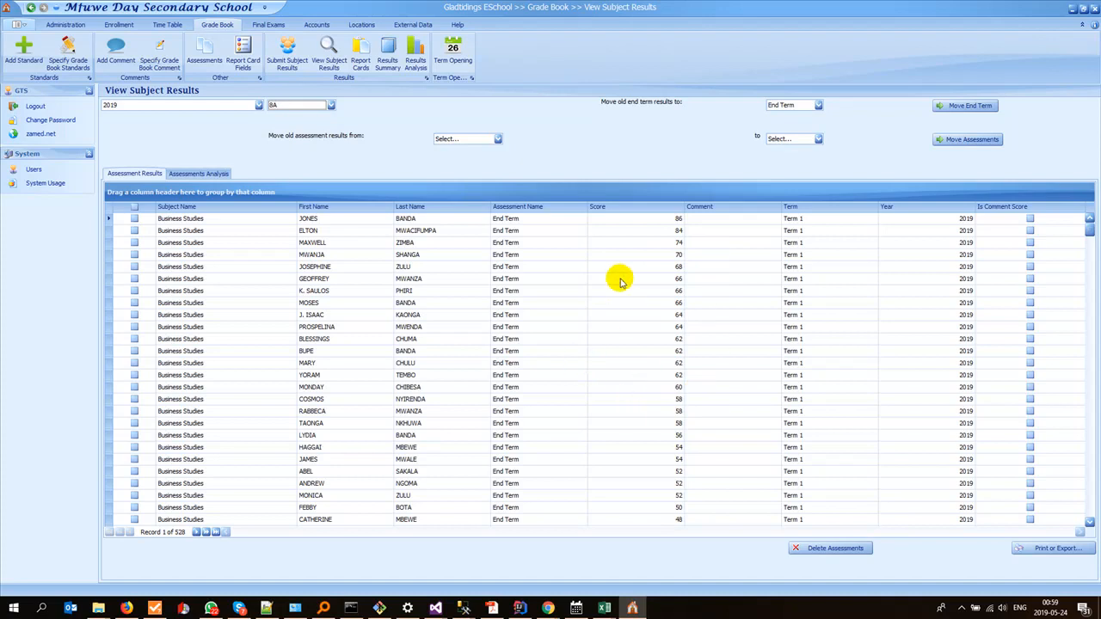
Step: Review class 8A's results, group them by Subject Name and expand the Business Studies group
scroll(592, 345, "down", 5)
scroll(592, 345, "down", 20)
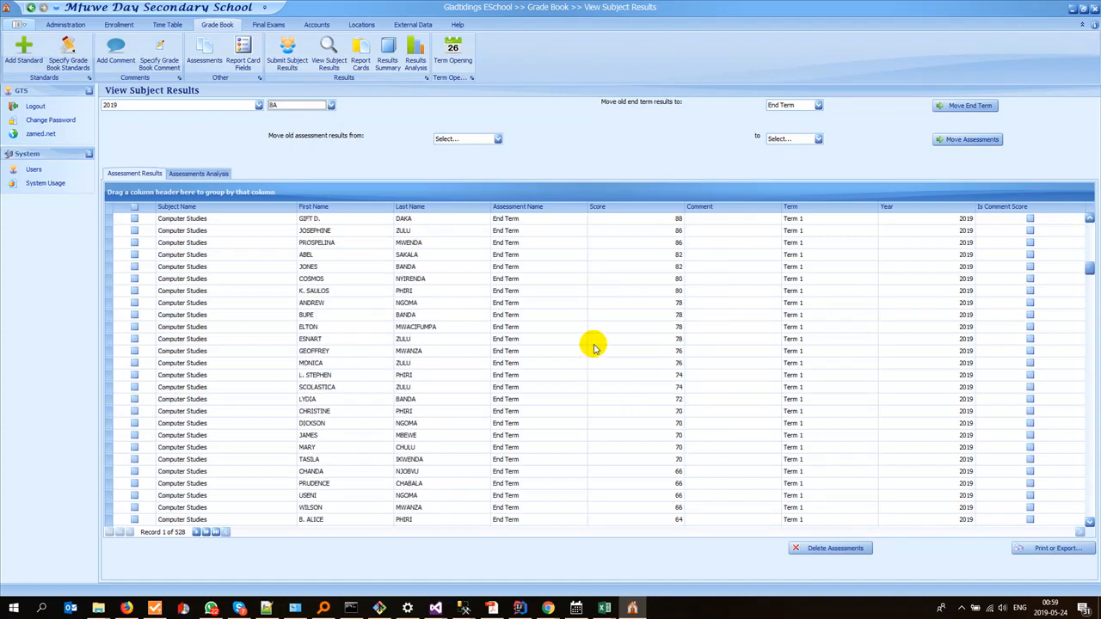
scroll(594, 346, "down", 20)
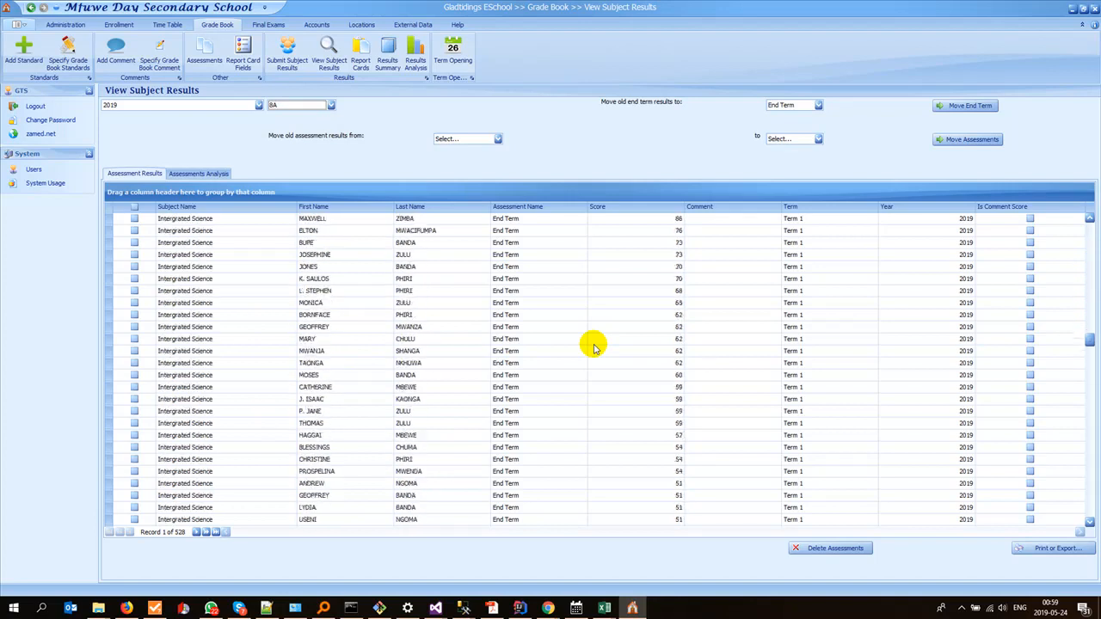
scroll(593, 345, "down", 6)
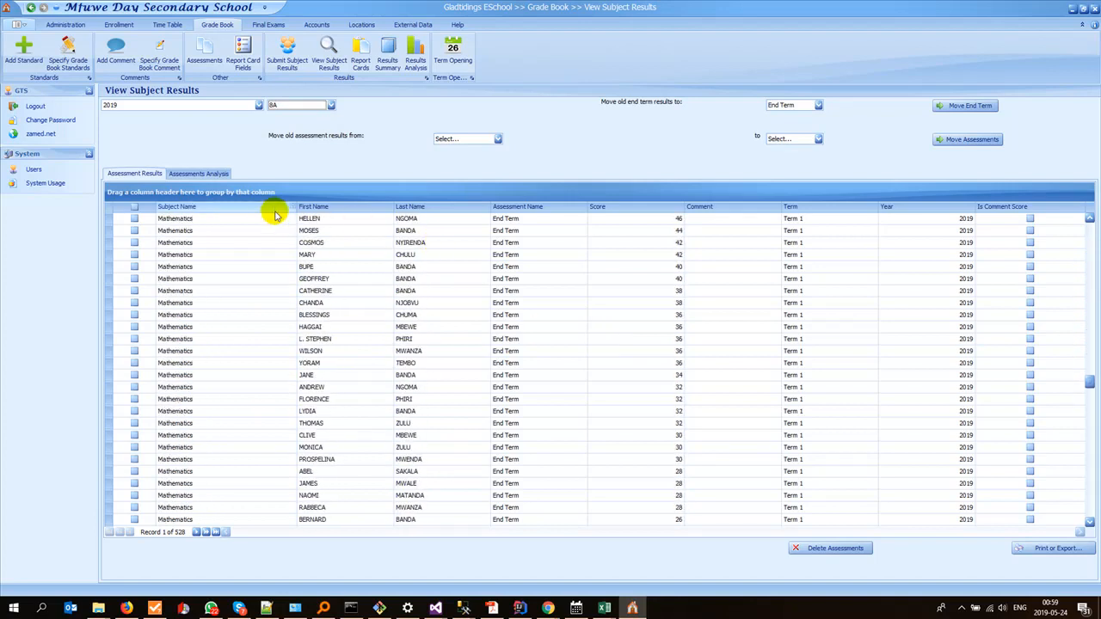
left_click_drag(267, 194, 258, 195)
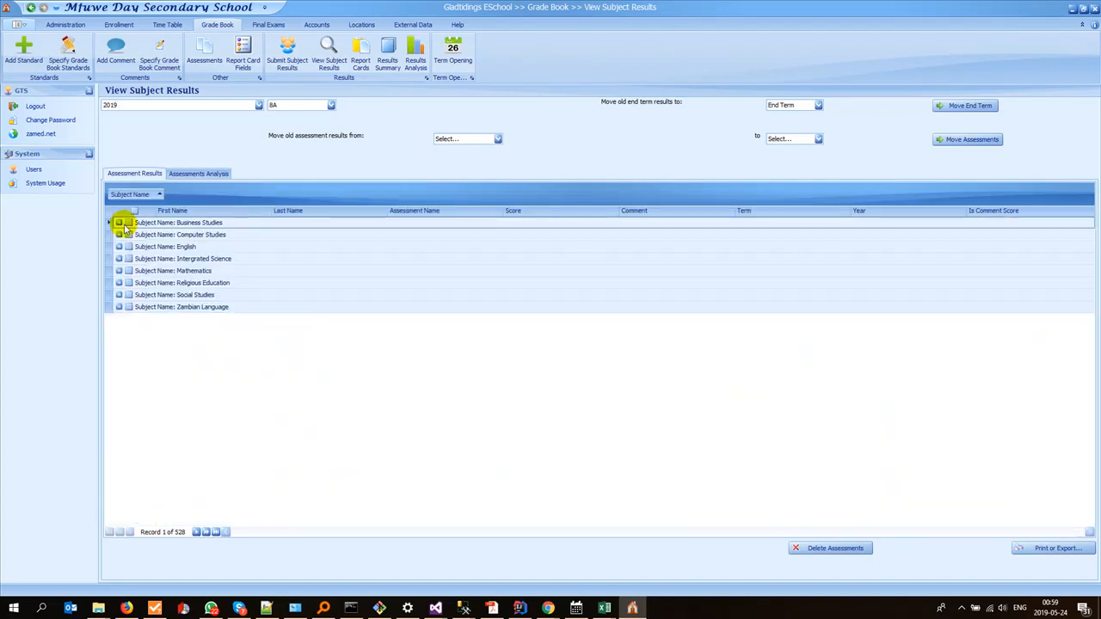
left_click(120, 223)
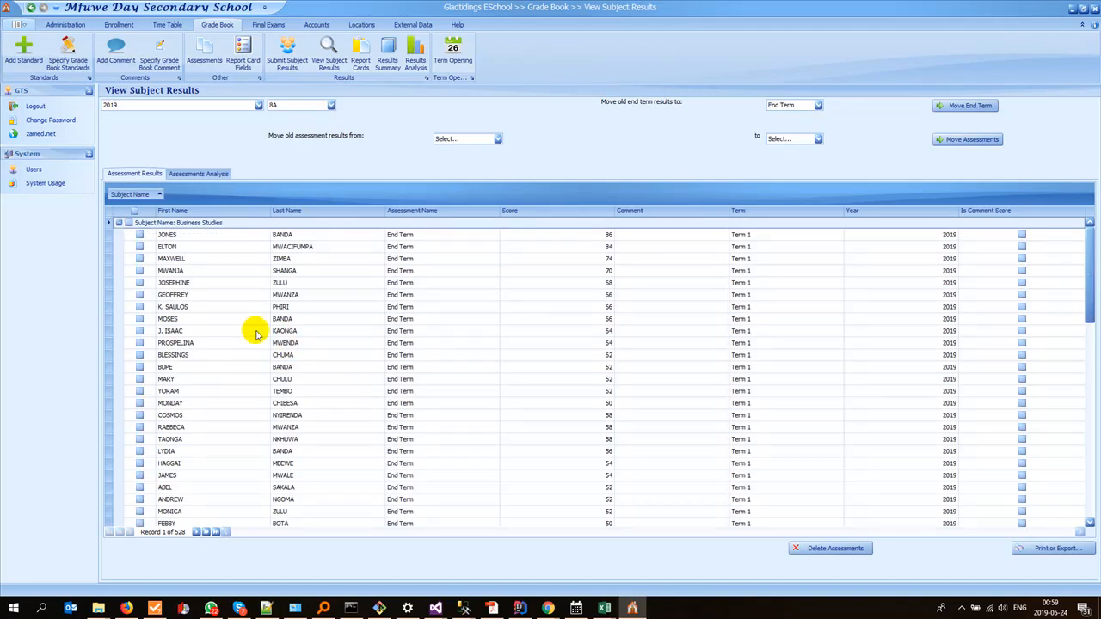
Step: Save a Term 1 End Term assessment contribution of 100 for all Junior Secondary classes and subjects
left_click(207, 53)
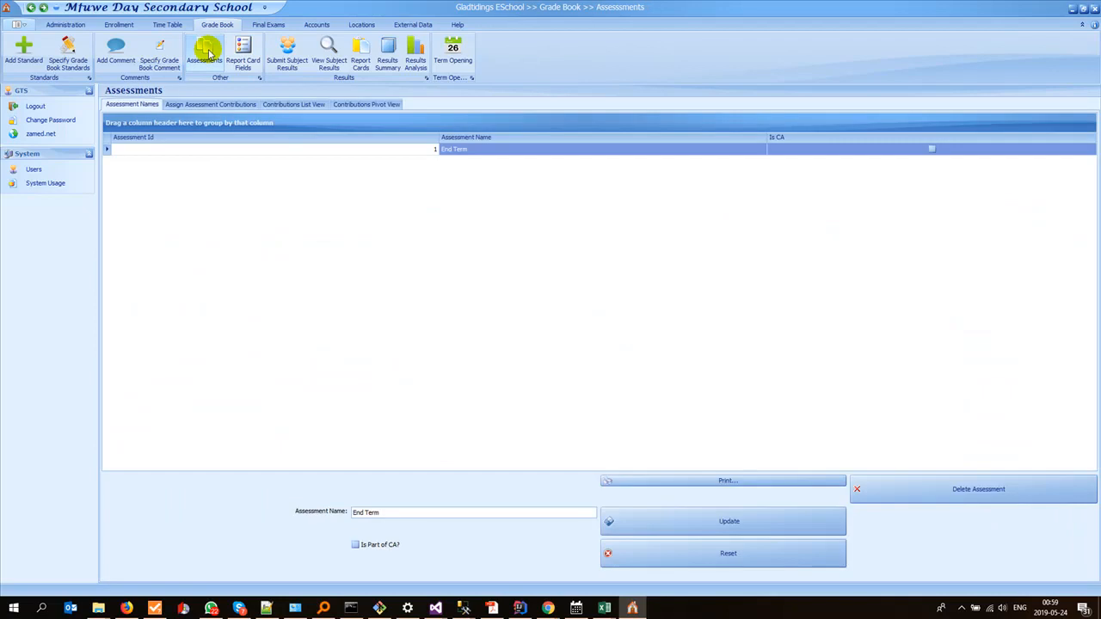
left_click(205, 105)
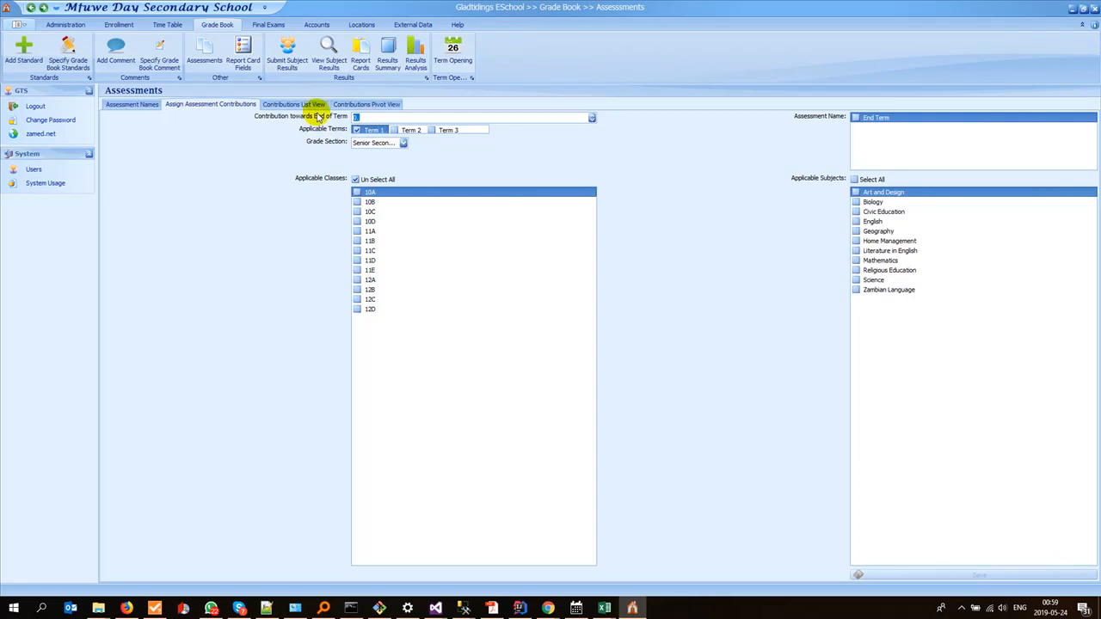
left_click(381, 144)
left_click(382, 145)
left_click(382, 146)
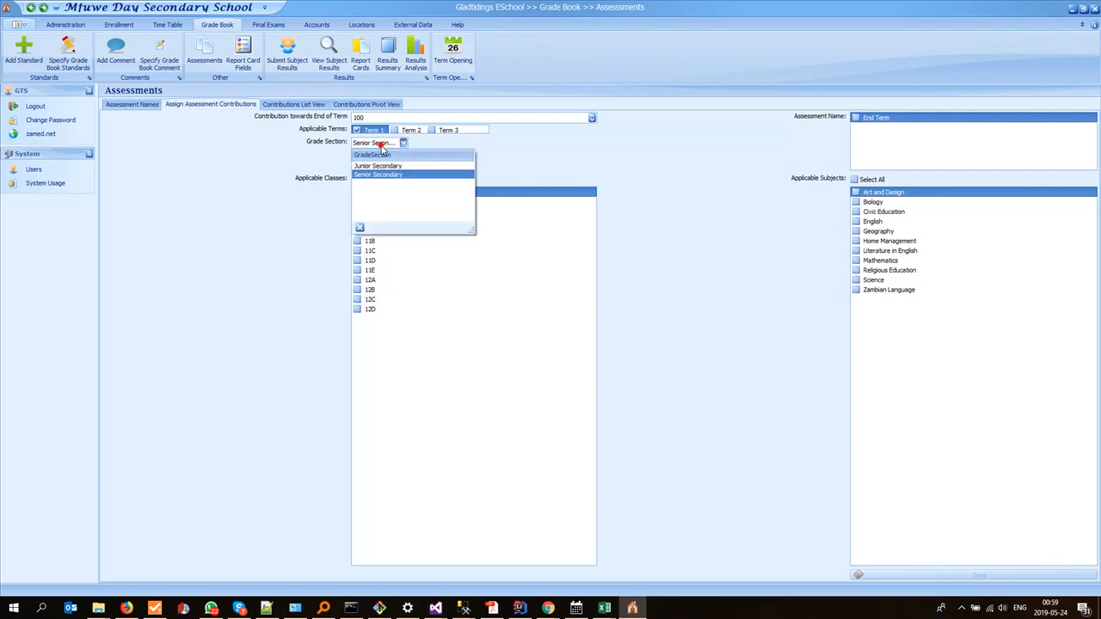
left_click(380, 166)
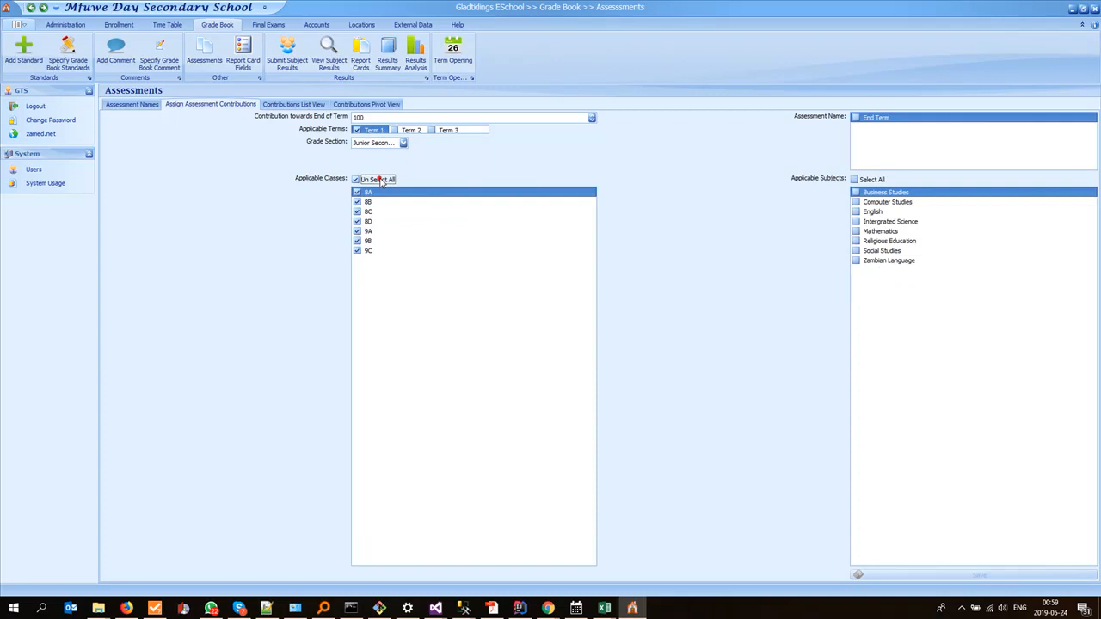
left_click(856, 118)
left_click(855, 179)
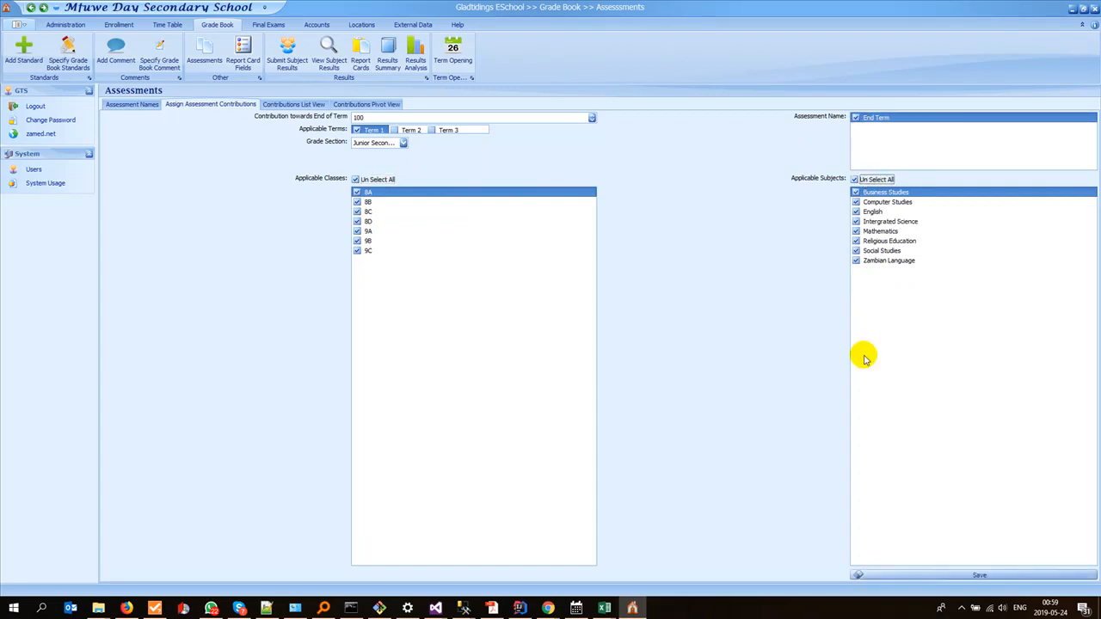
left_click(913, 574)
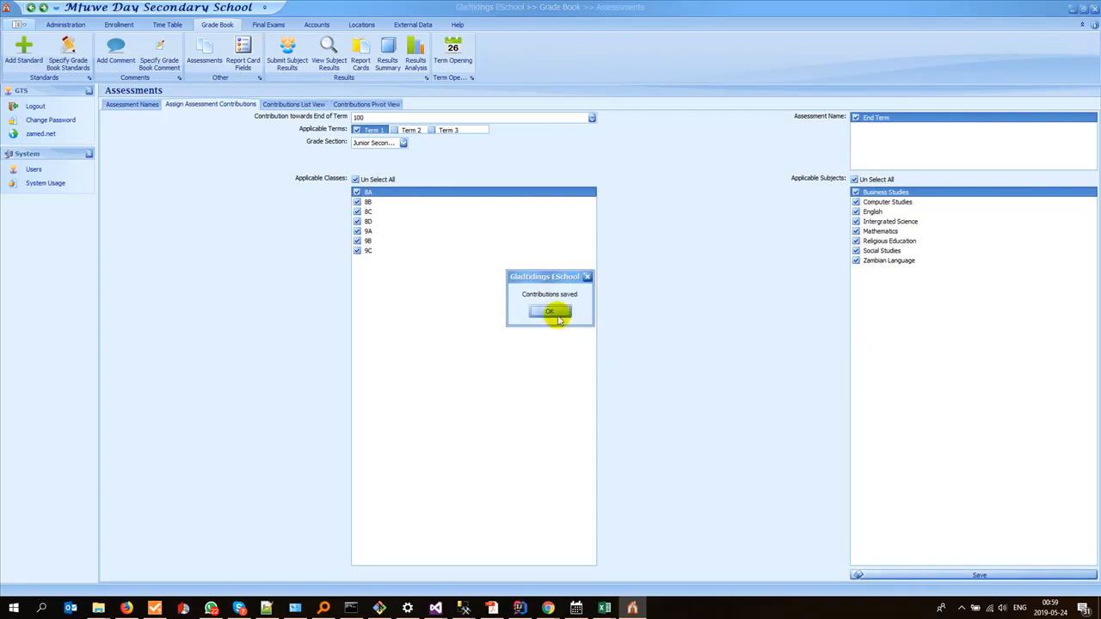
left_click(551, 312)
Step: Save the same Term 1 End Term contribution of 100 for all Senior Secondary classes and subjects
left_click(365, 141)
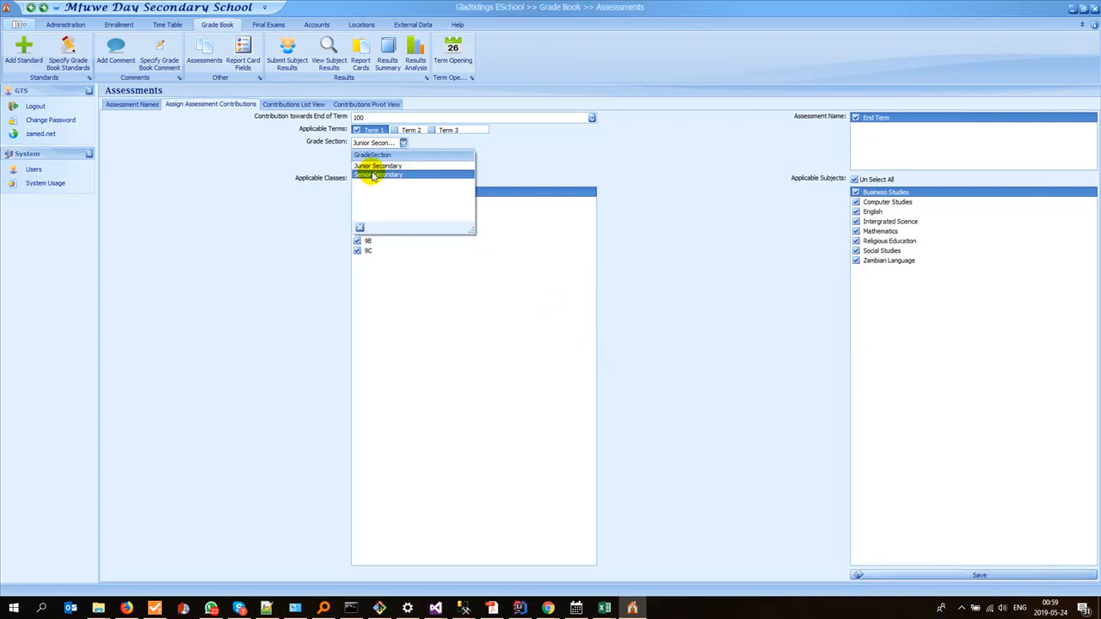
left_click(376, 175)
left_click(365, 192)
left_click(368, 181)
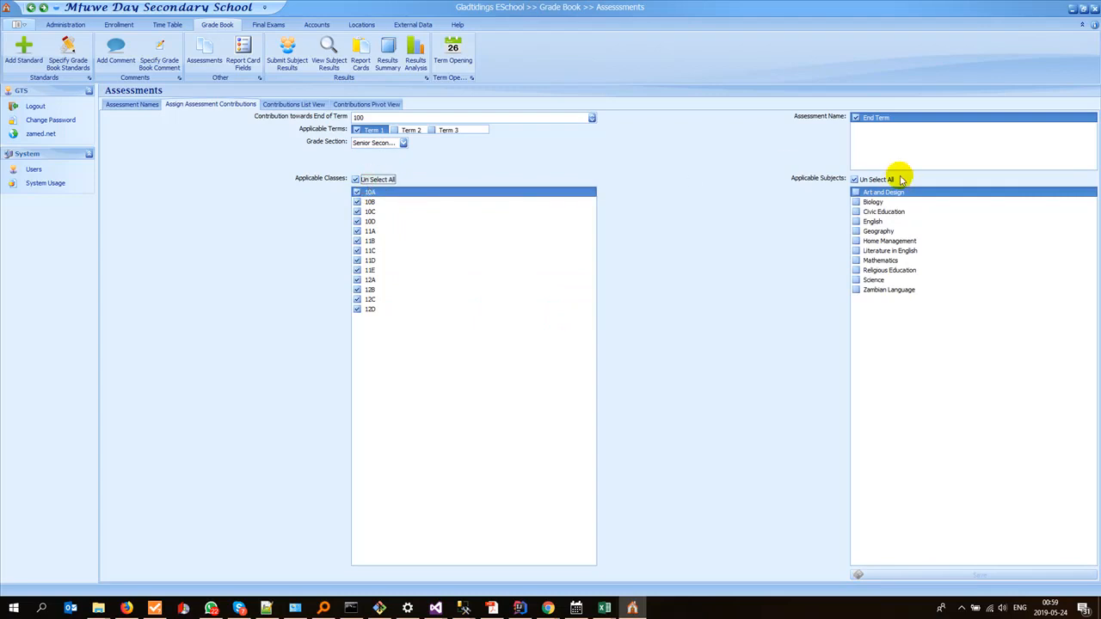
left_click(874, 179)
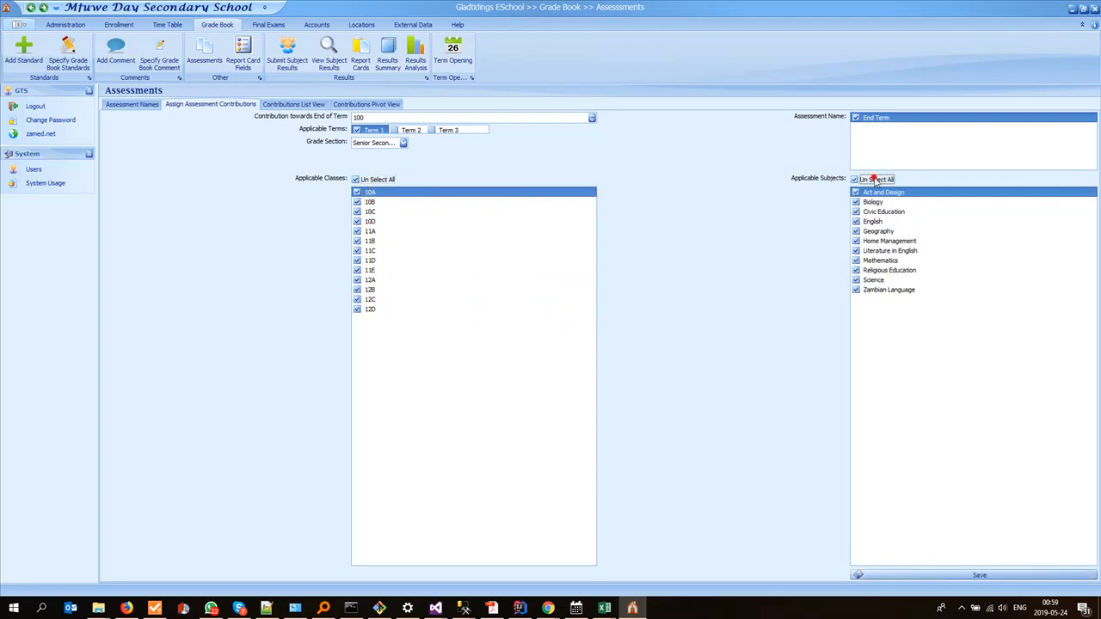
left_click(955, 577)
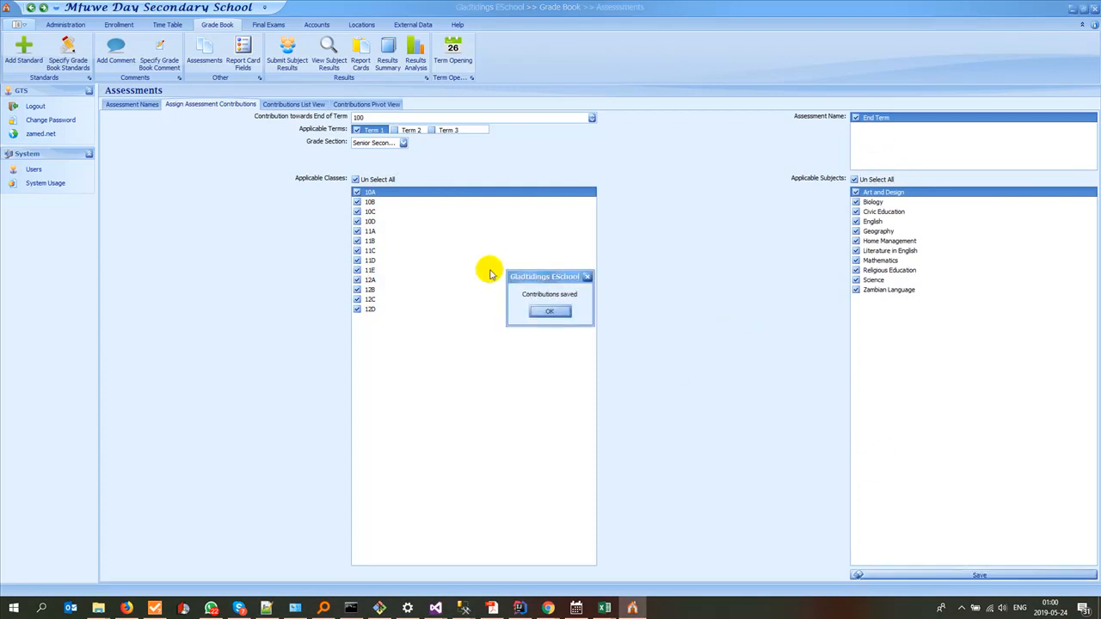
left_click(549, 311)
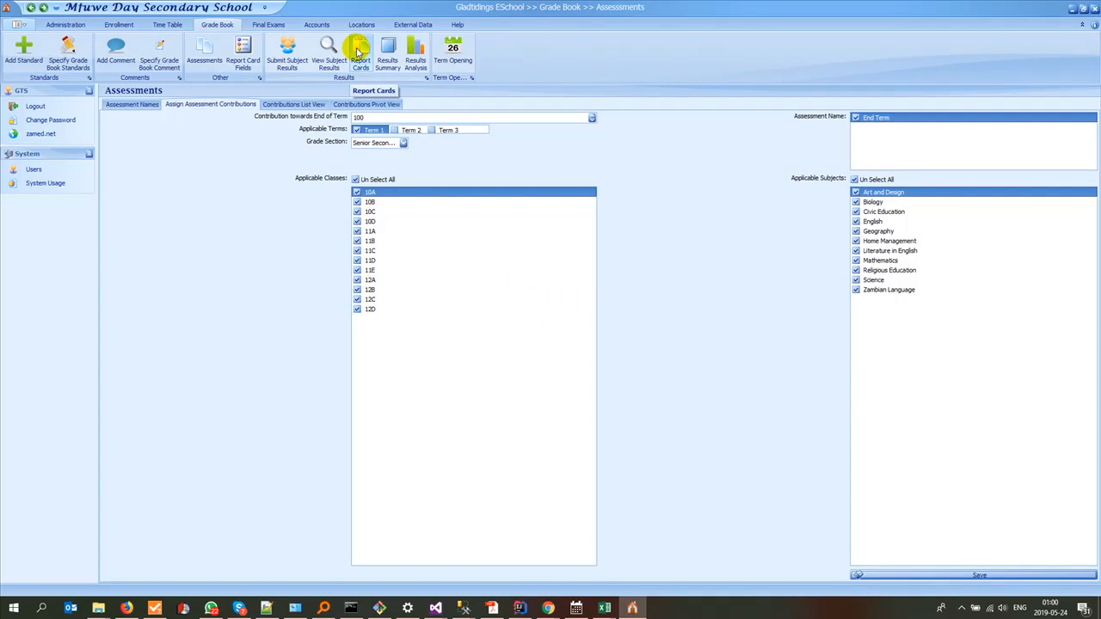
Step: Try to build the report card results for year 2019, term 1
left_click(360, 54)
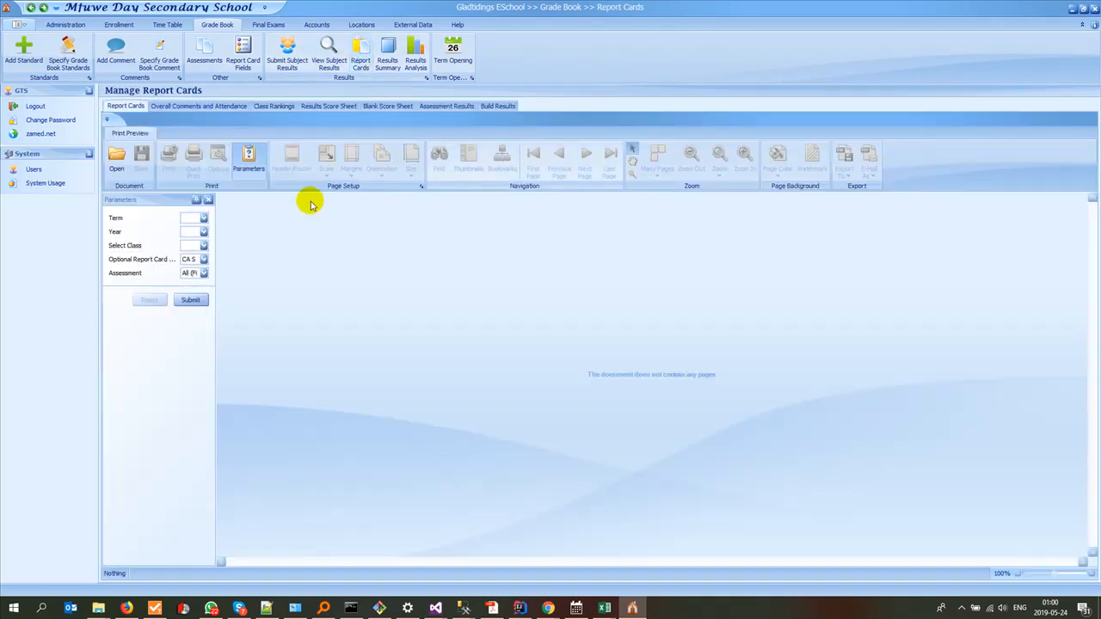
left_click(499, 106)
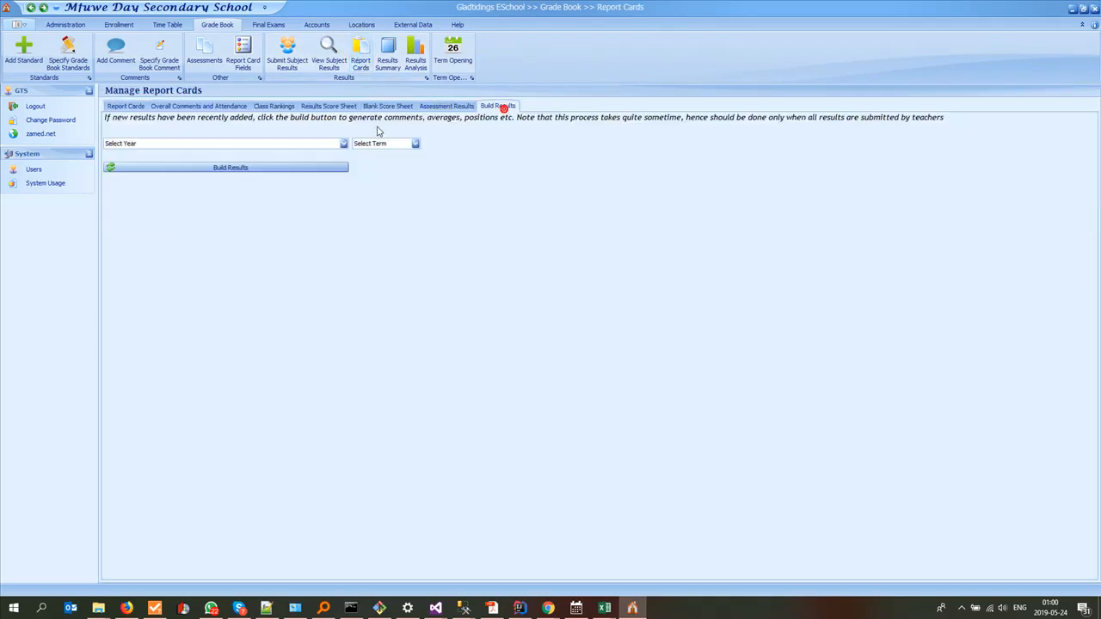
left_click(209, 144)
left_click(177, 175)
left_click(170, 142)
left_click(155, 167)
left_click(365, 143)
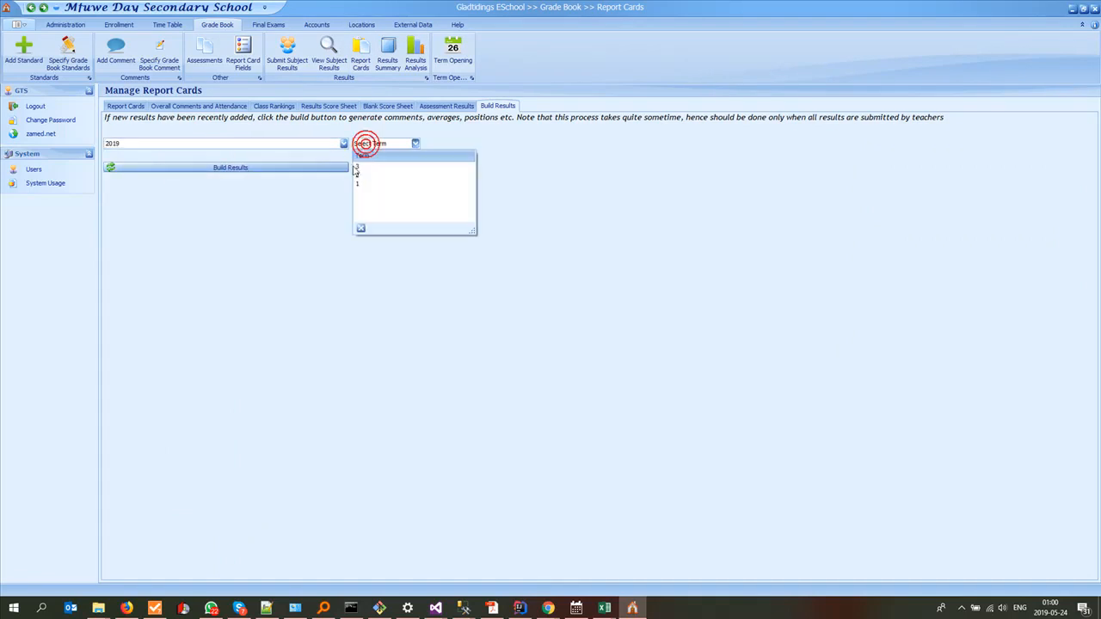
left_click(362, 184)
left_click(314, 169)
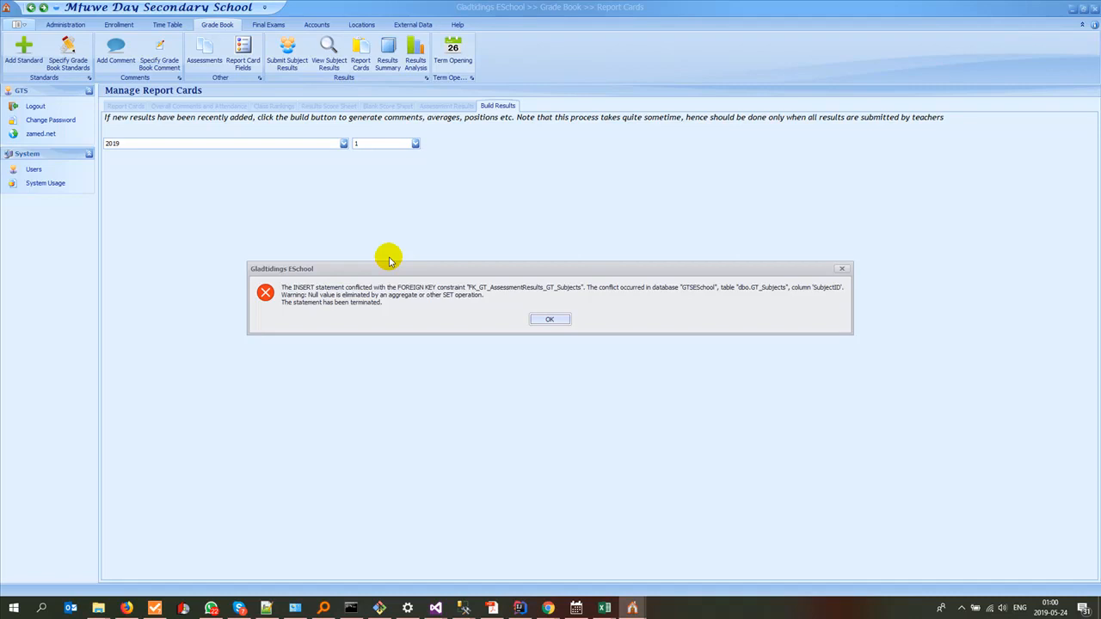
left_click(542, 318)
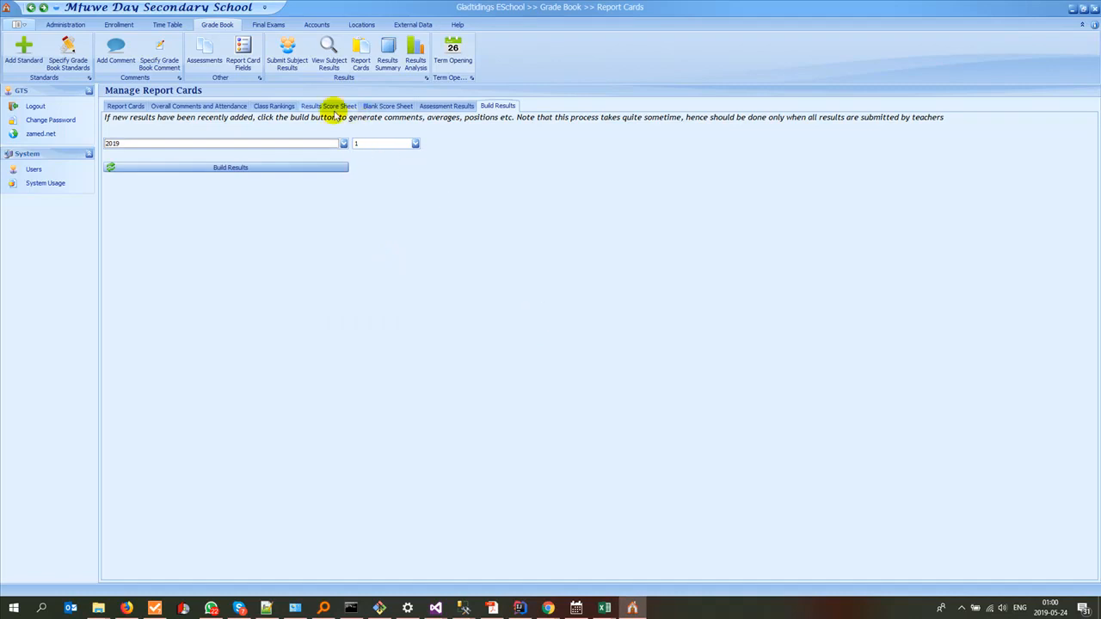
Step: Return to class 8A's subject results and check the entries in the Business Studies group
left_click(129, 106)
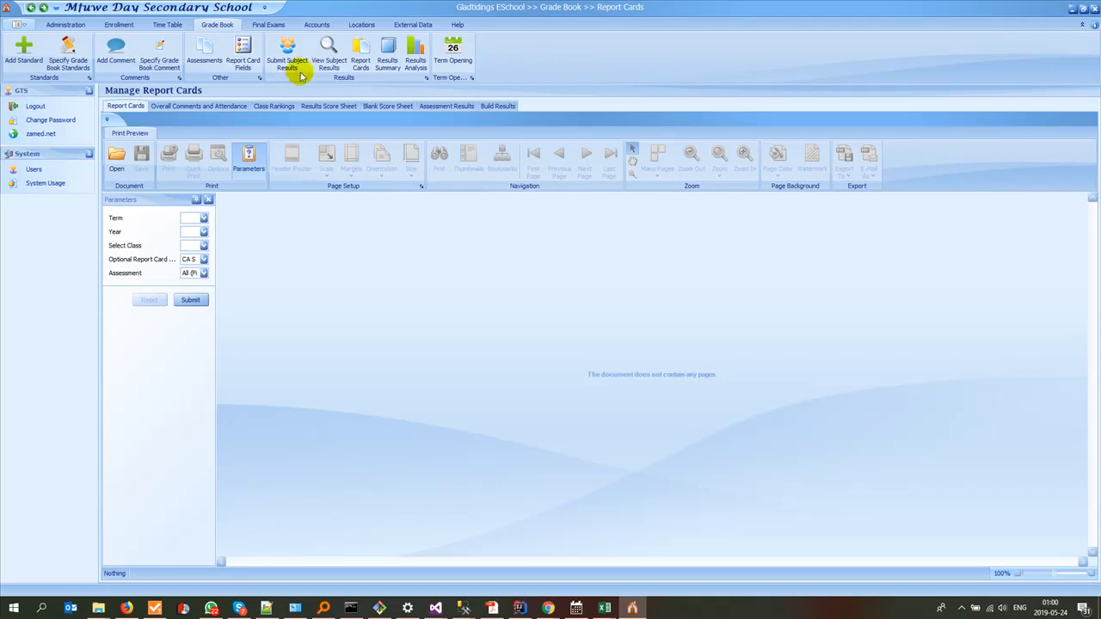
left_click(328, 55)
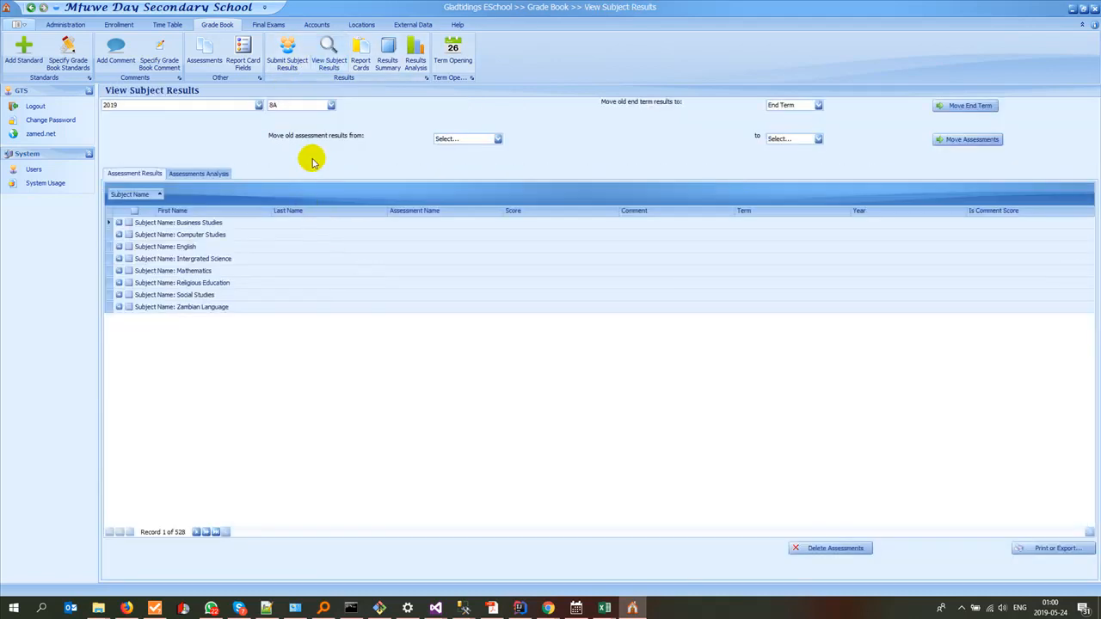
left_click(119, 224)
left_click(119, 224)
left_click(119, 224)
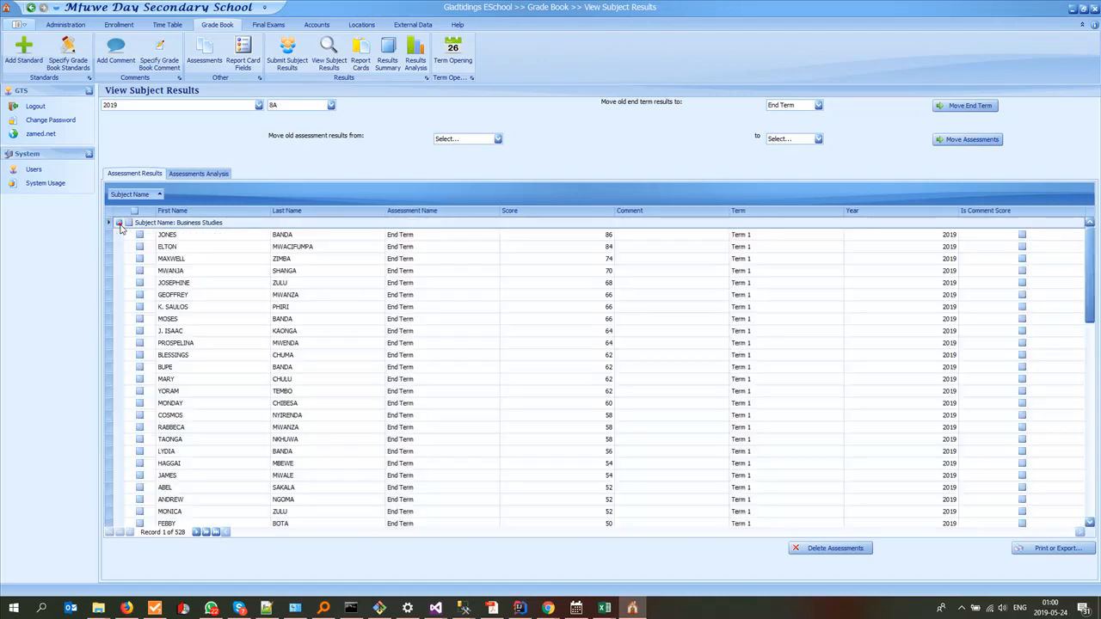
left_click(120, 223)
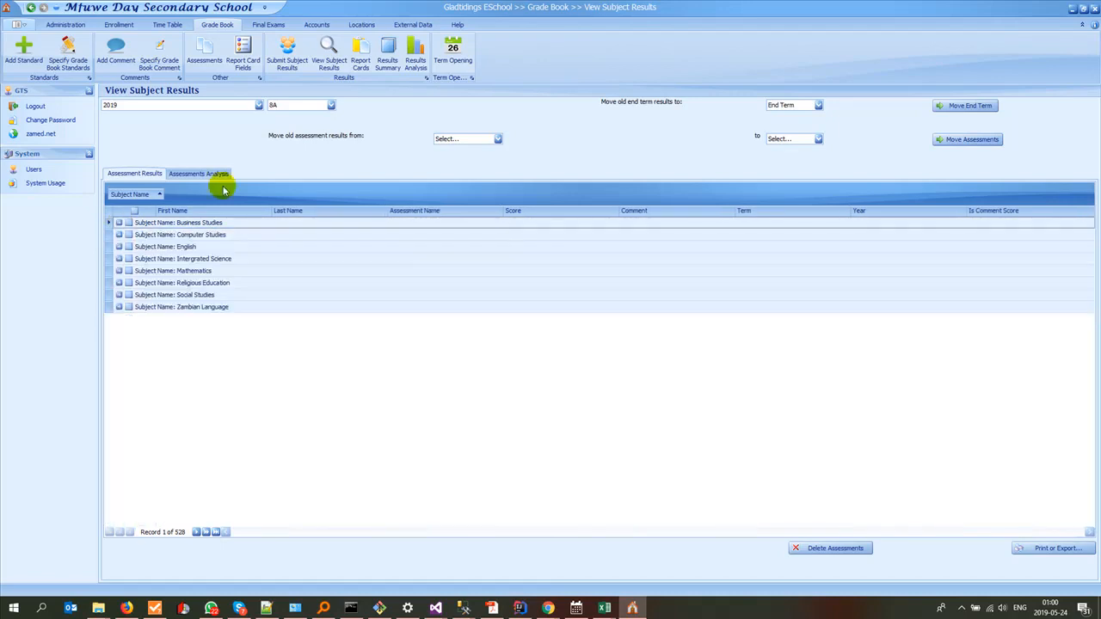